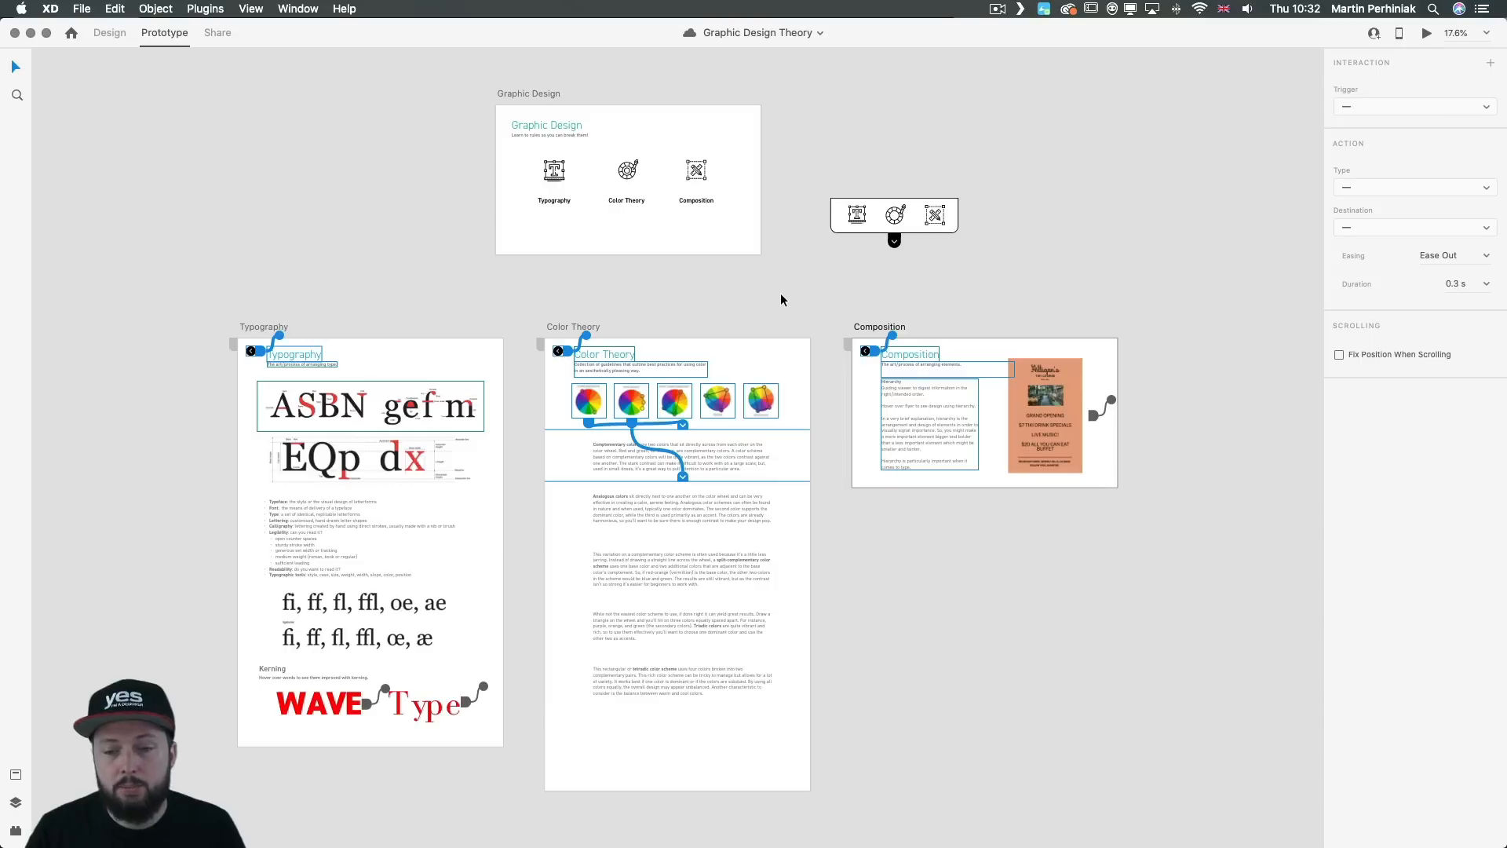
# Step: Link the Typography component on the Graphic Design artboard to the Typography artboard with a Tap-triggered Dissolve transition
pyautogui.click(840, 101)
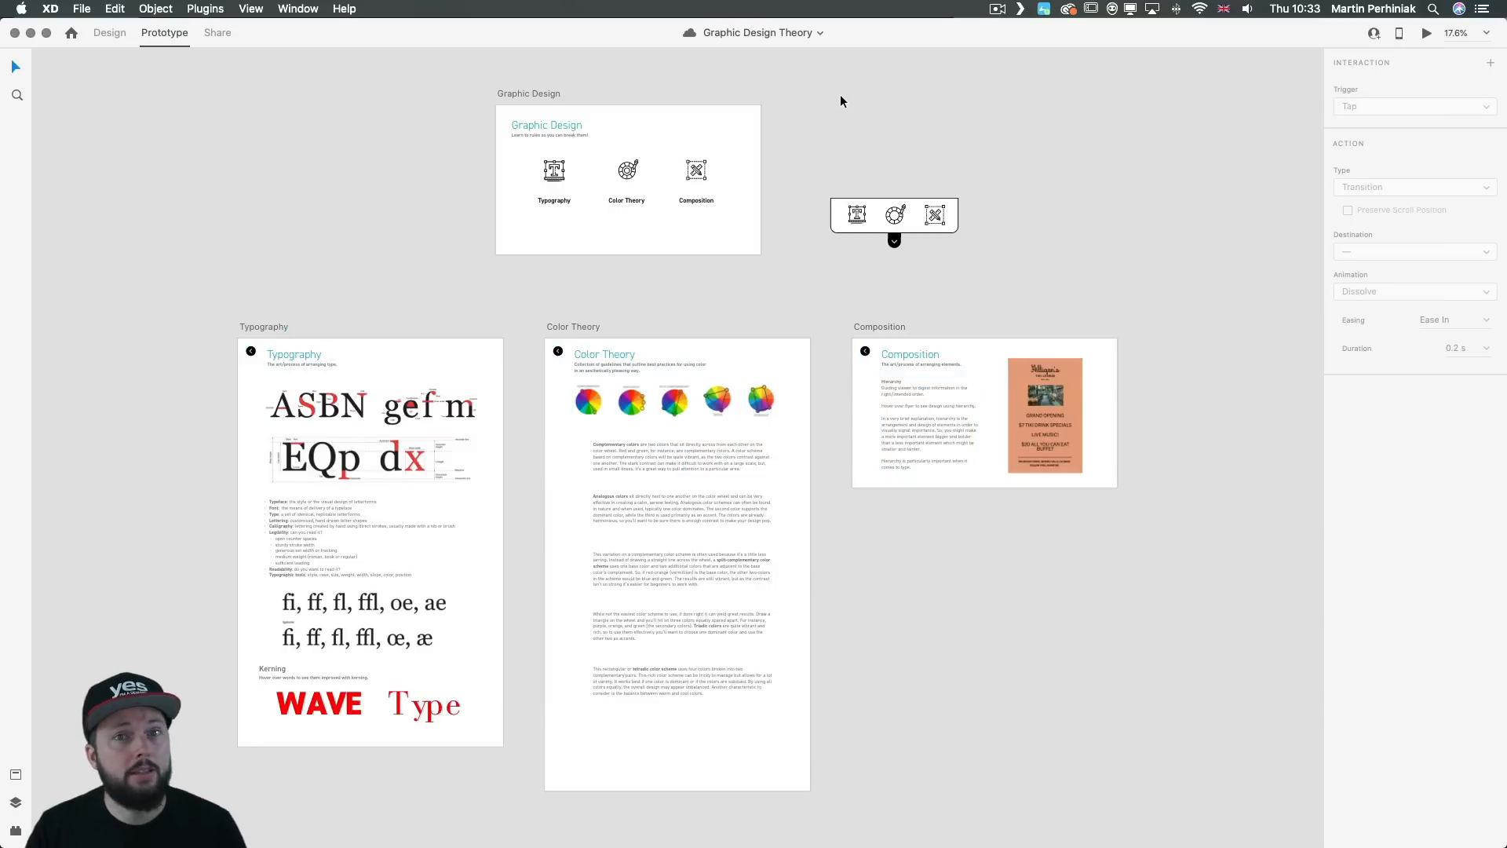
pyautogui.click(513, 153)
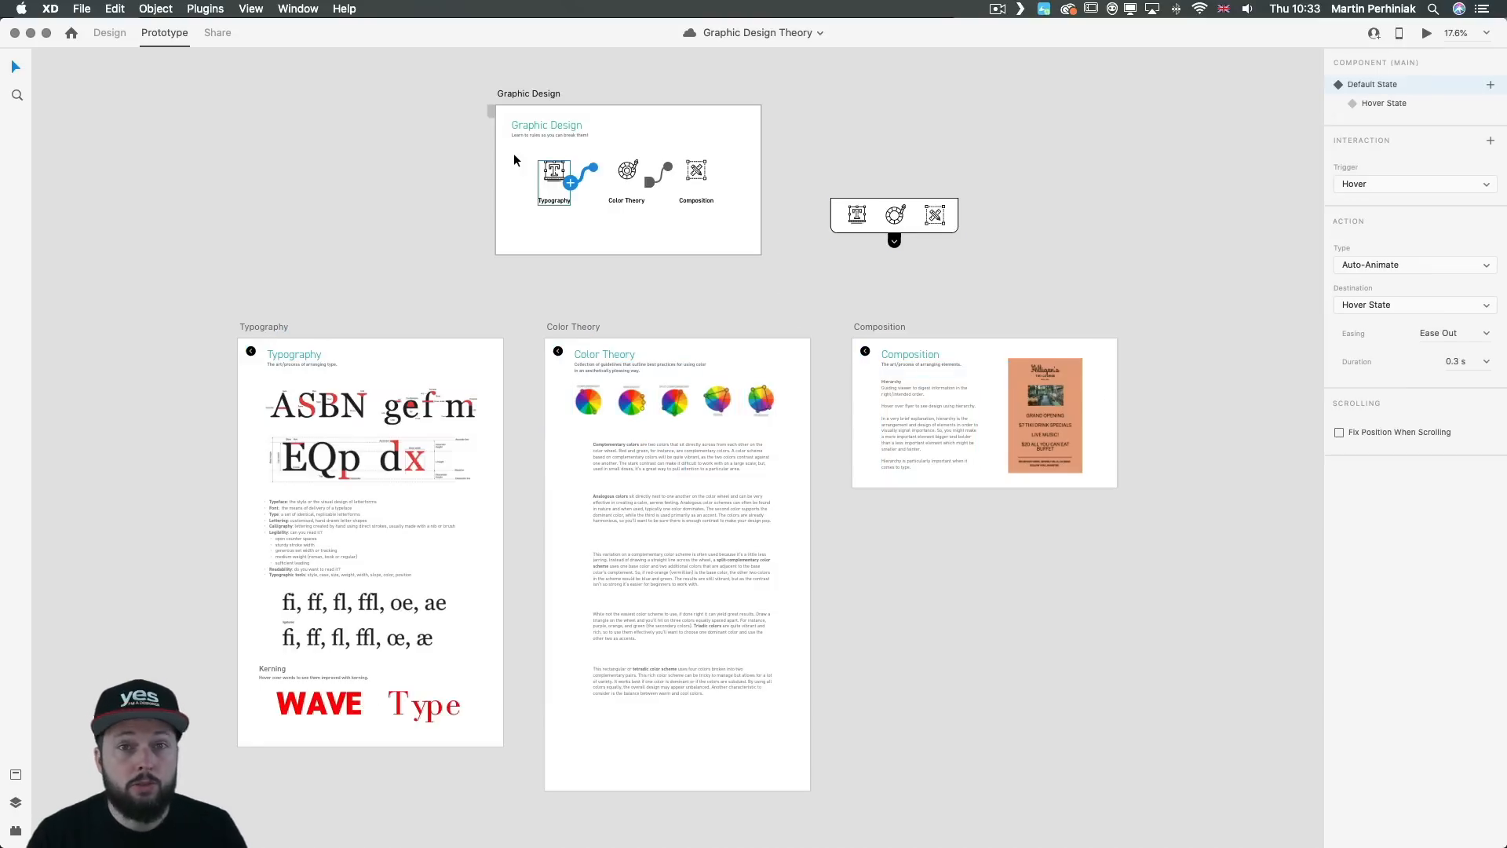
pyautogui.scroll(3, 514, 153)
pyautogui.scroll(3, 513, 153)
pyautogui.hscroll(-5, 514, 153)
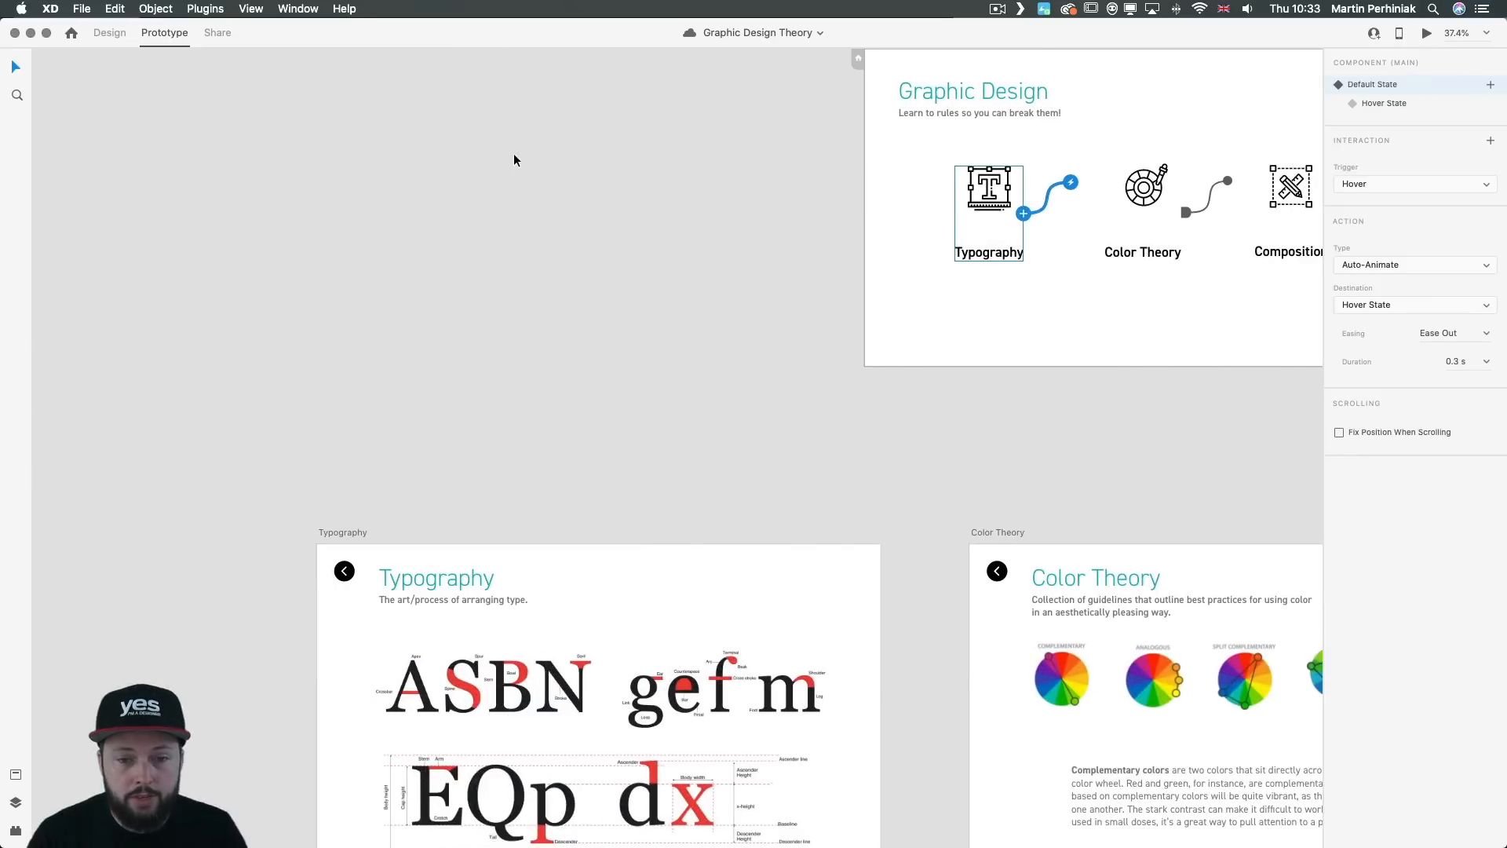
pyautogui.scroll(-1, 513, 153)
pyautogui.scroll(1, 513, 155)
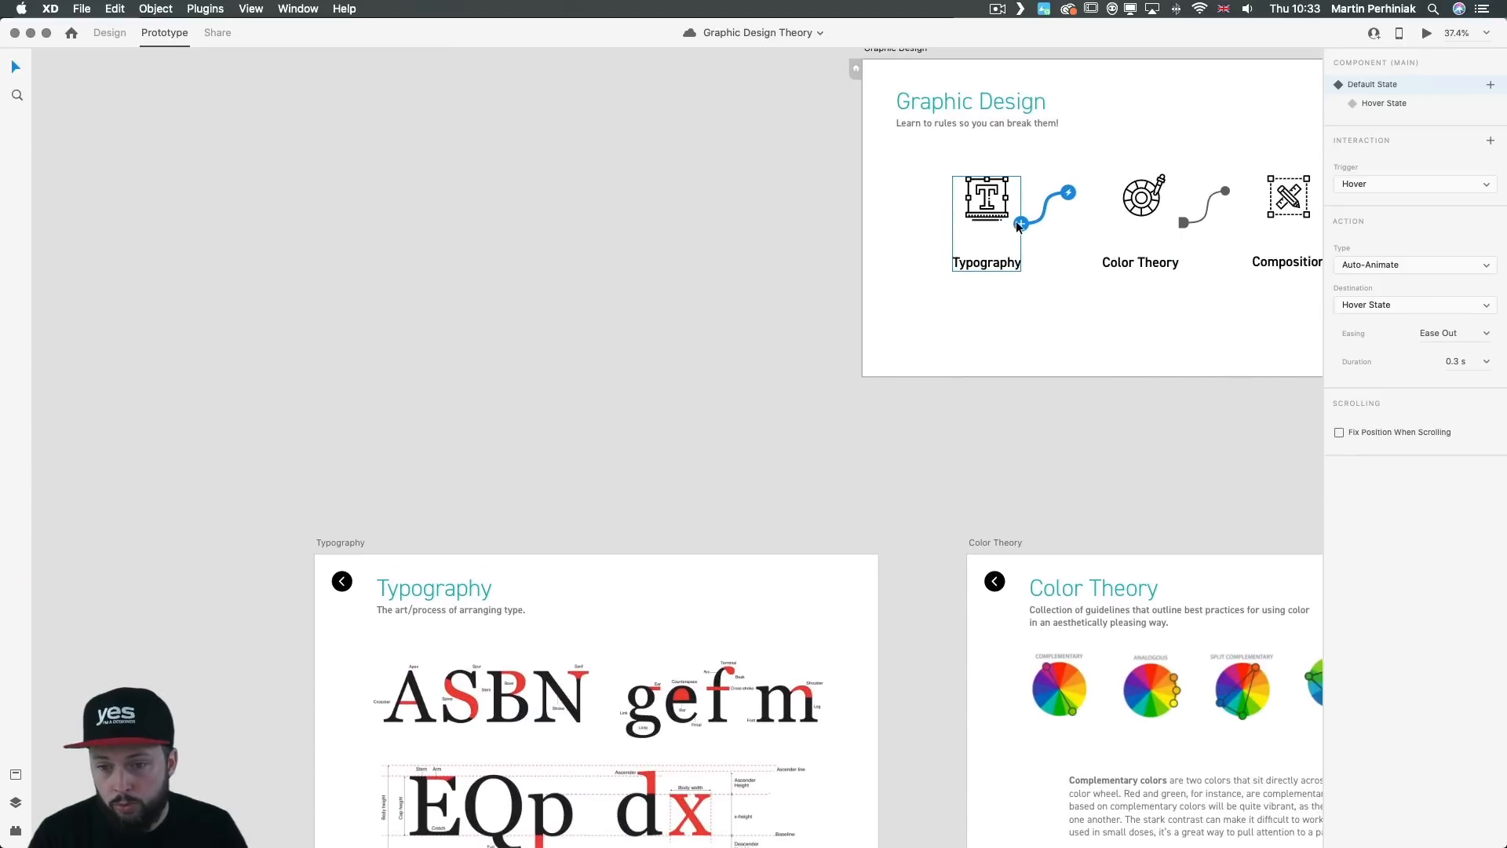
pyautogui.moveTo(1020, 225); pyautogui.dragTo(582, 581)
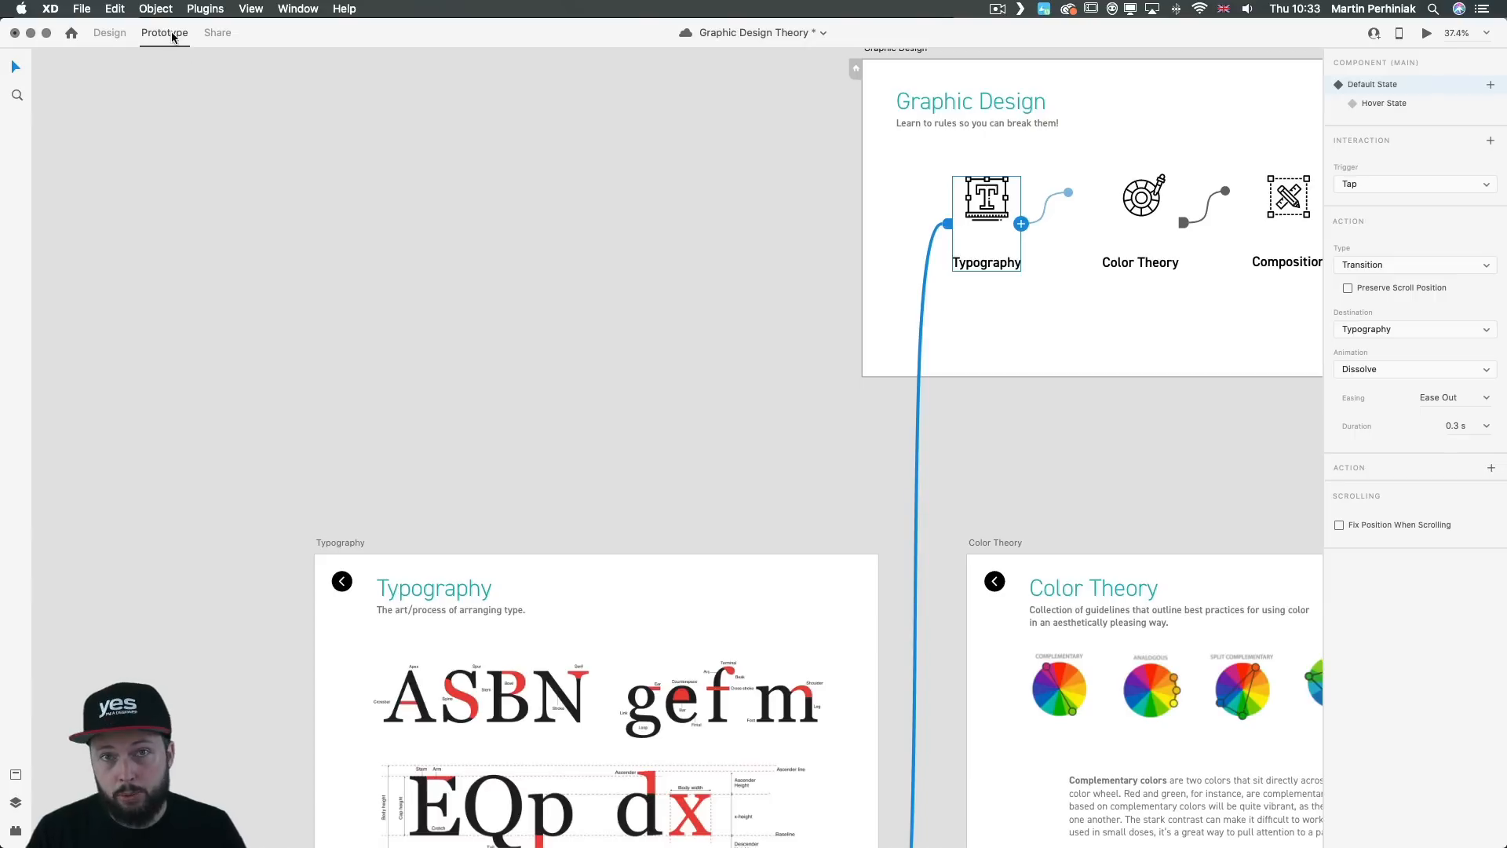
# Step: Link the Color Theory component on the Graphic Design artboard to the Color Theory artboard with a Tap-triggered Dissolve transition
pyautogui.scroll(-3, 833, 447)
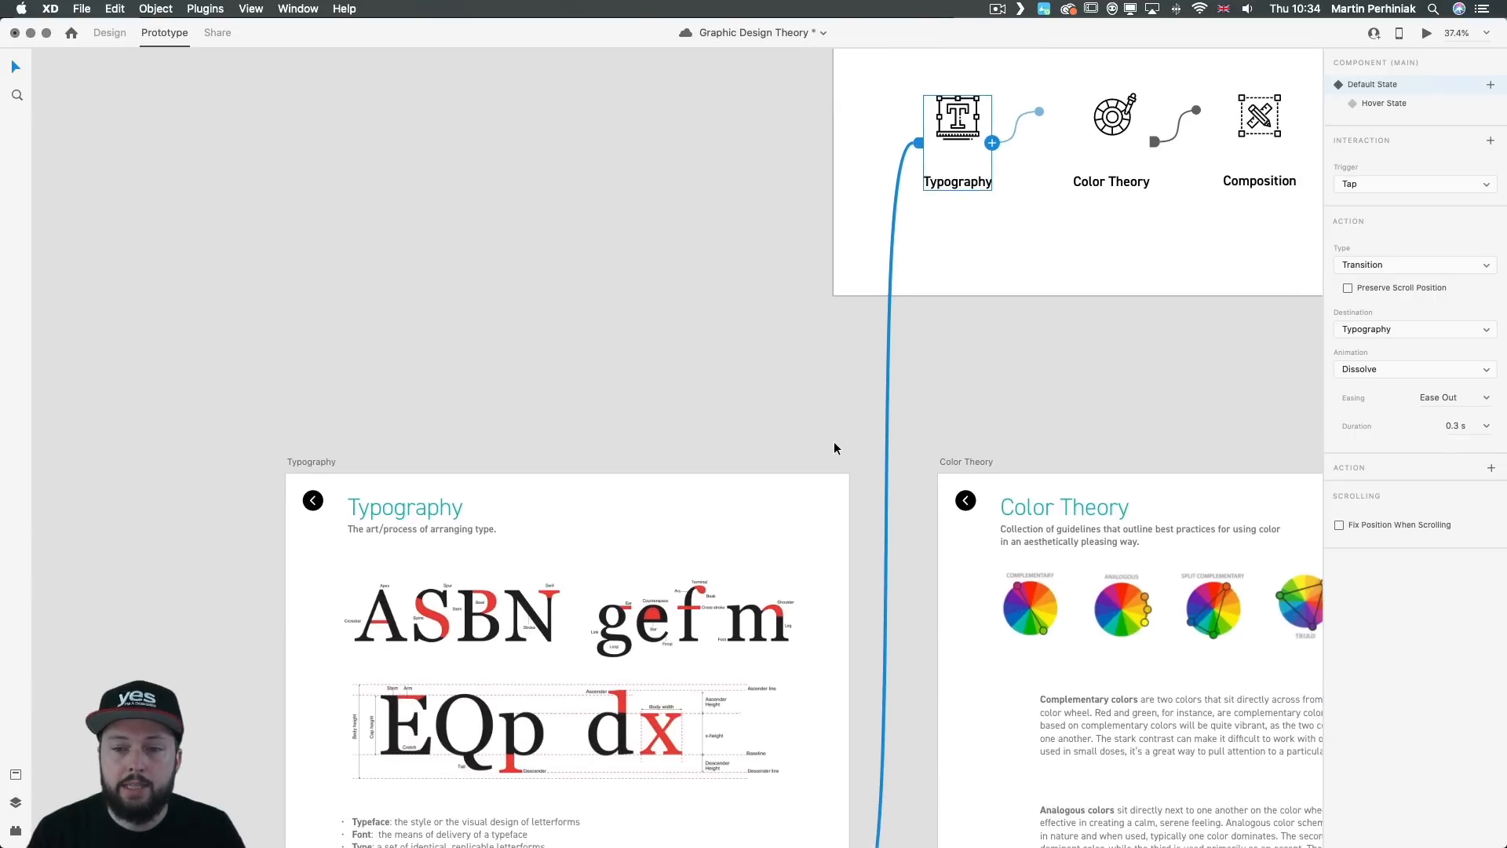
pyautogui.hscroll(5, 833, 447)
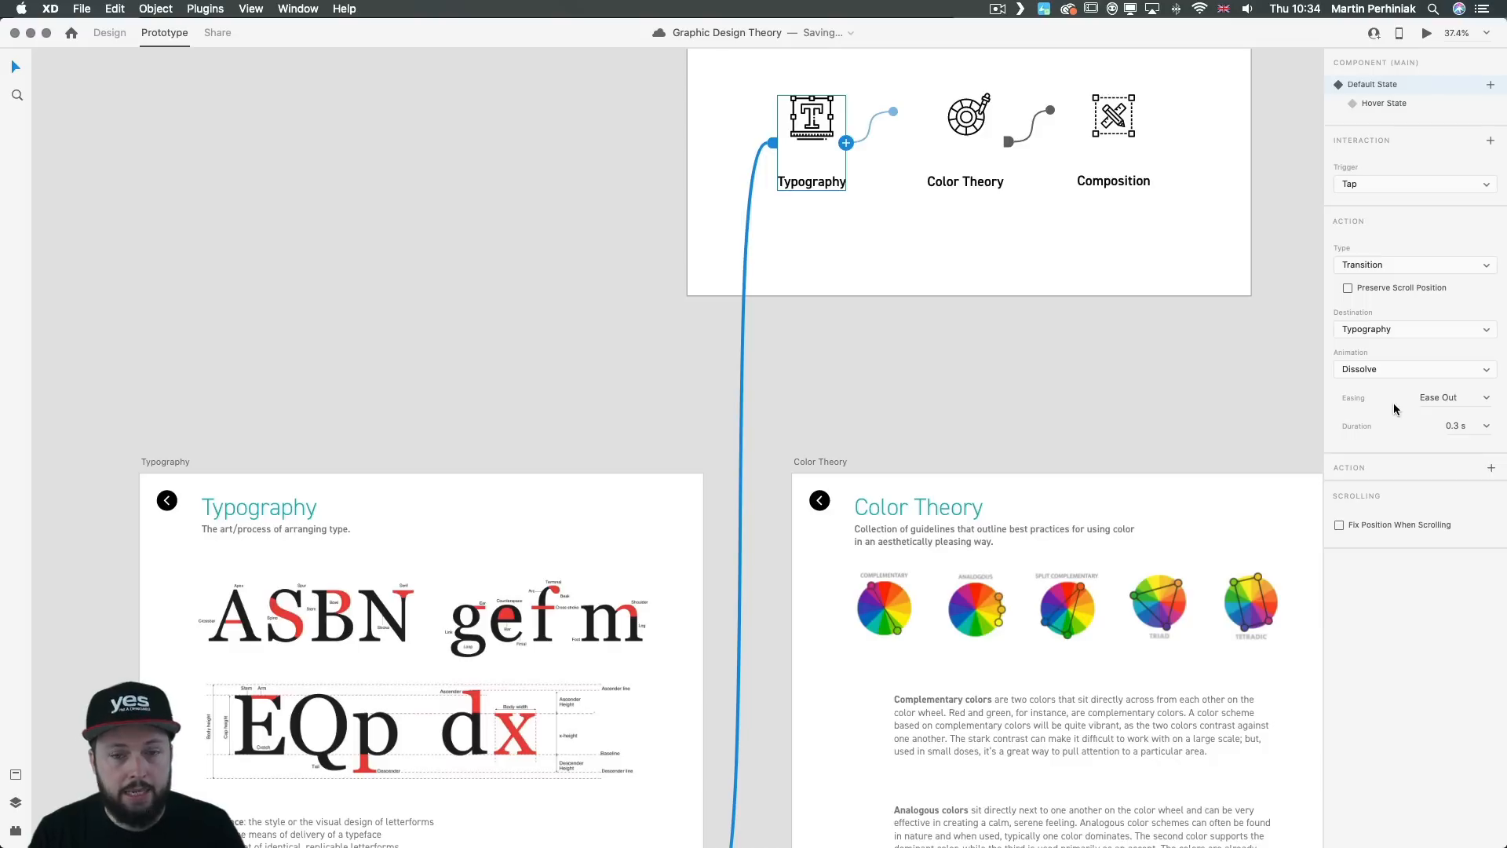
pyautogui.click(997, 98)
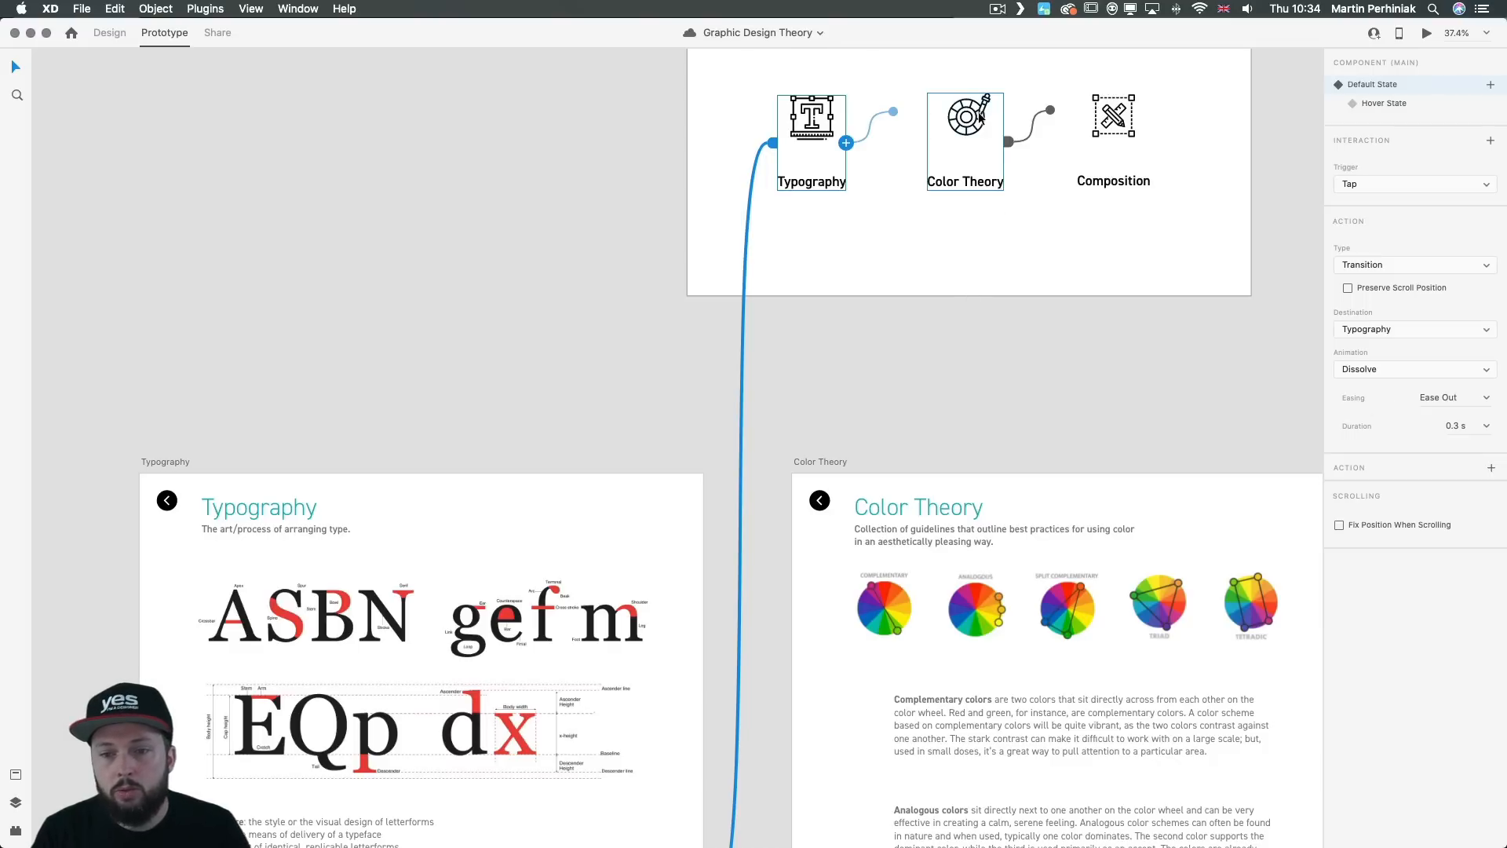
pyautogui.moveTo(1004, 142); pyautogui.dragTo(1073, 523)
# Step: Inspect the prototype interactions of the Composition icon and the Color Theory component on the Graphic Design artboard
pyautogui.hscroll(5, 1139, 434)
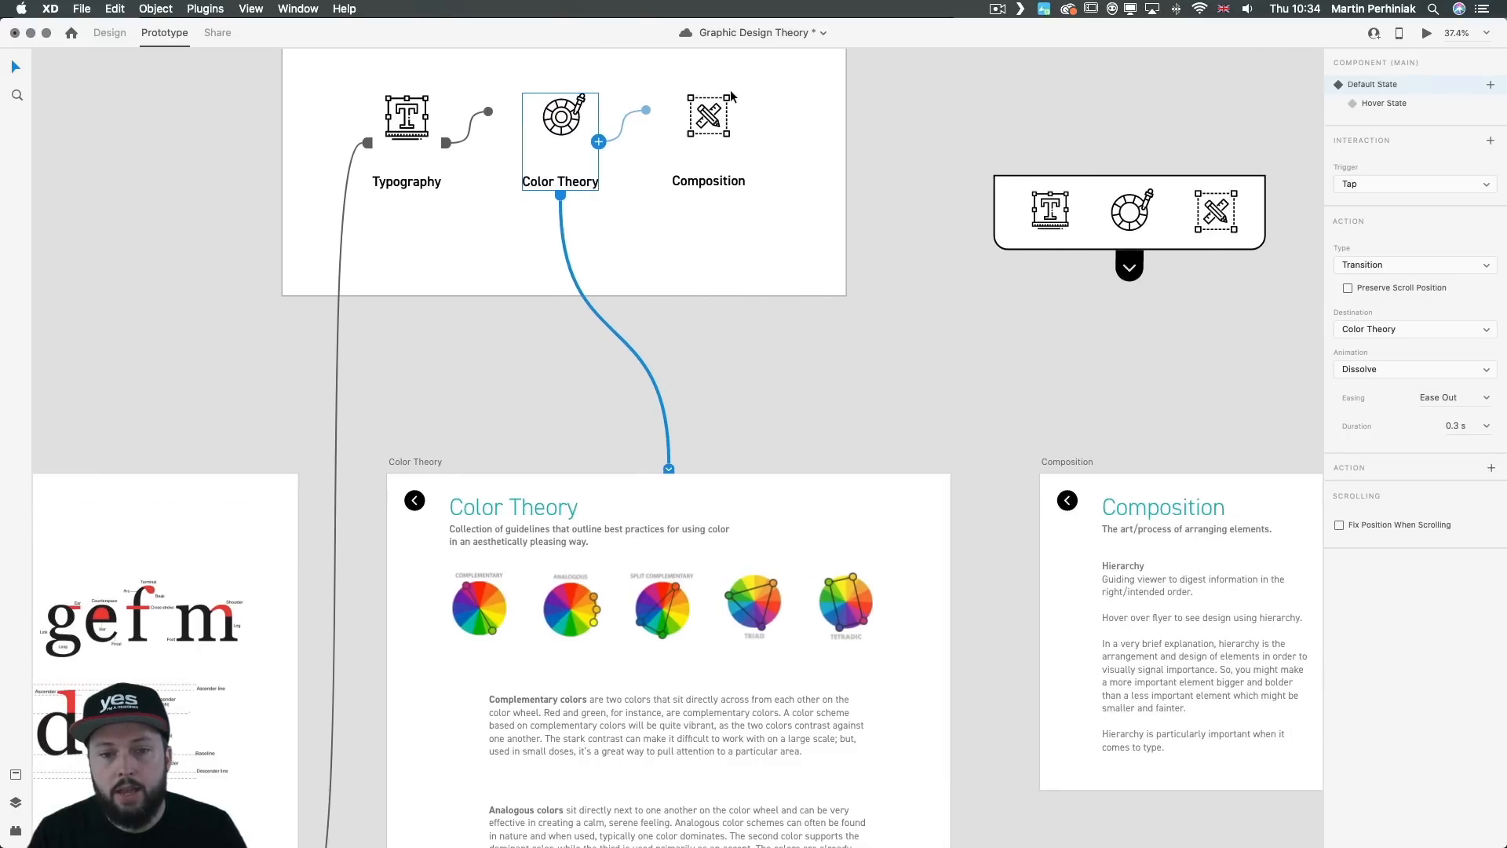
pyautogui.click(717, 114)
pyautogui.click(717, 113)
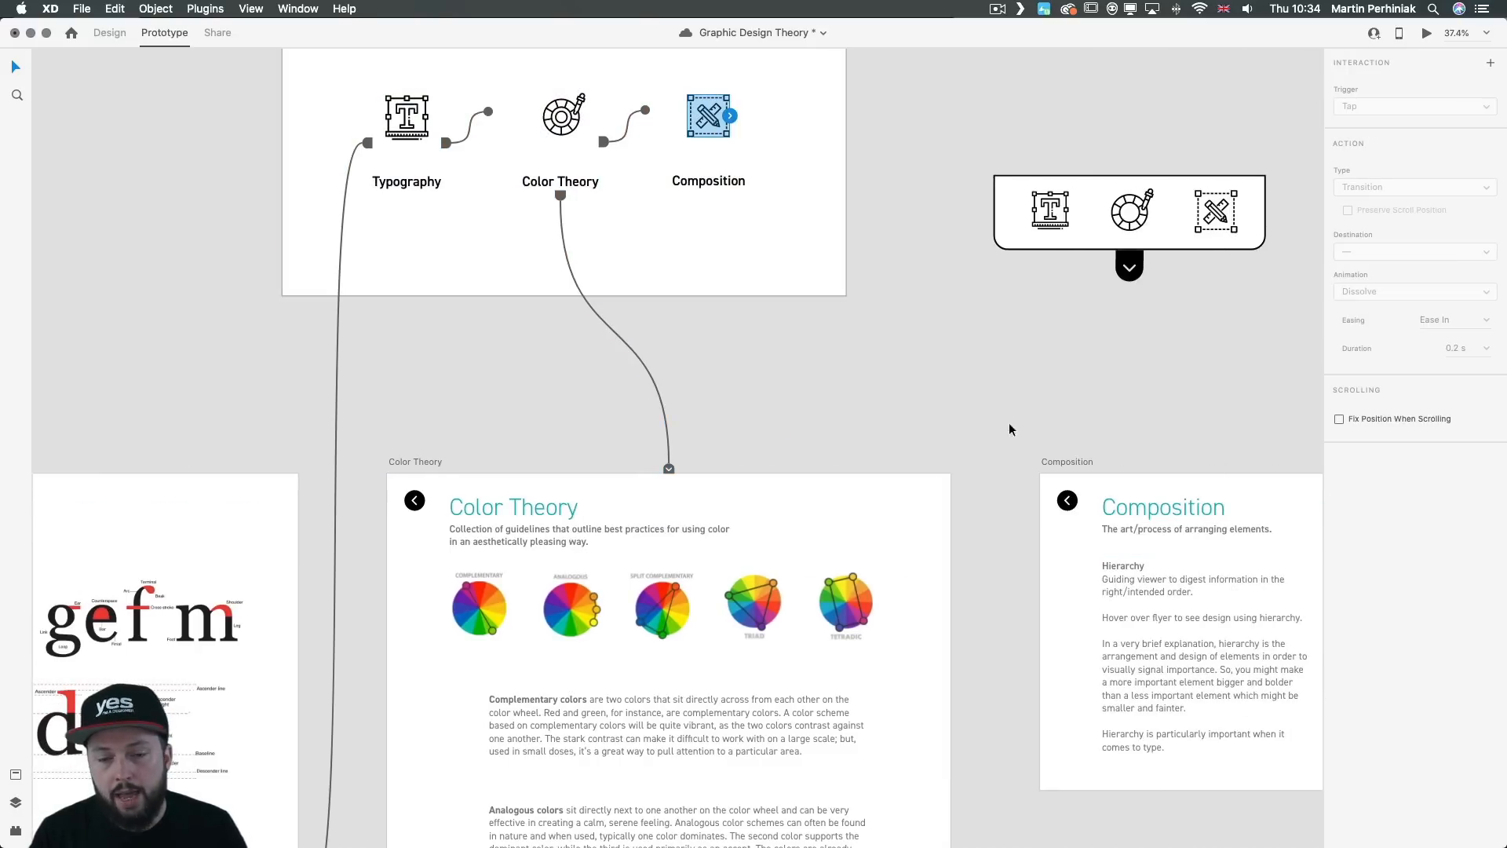
pyautogui.click(572, 121)
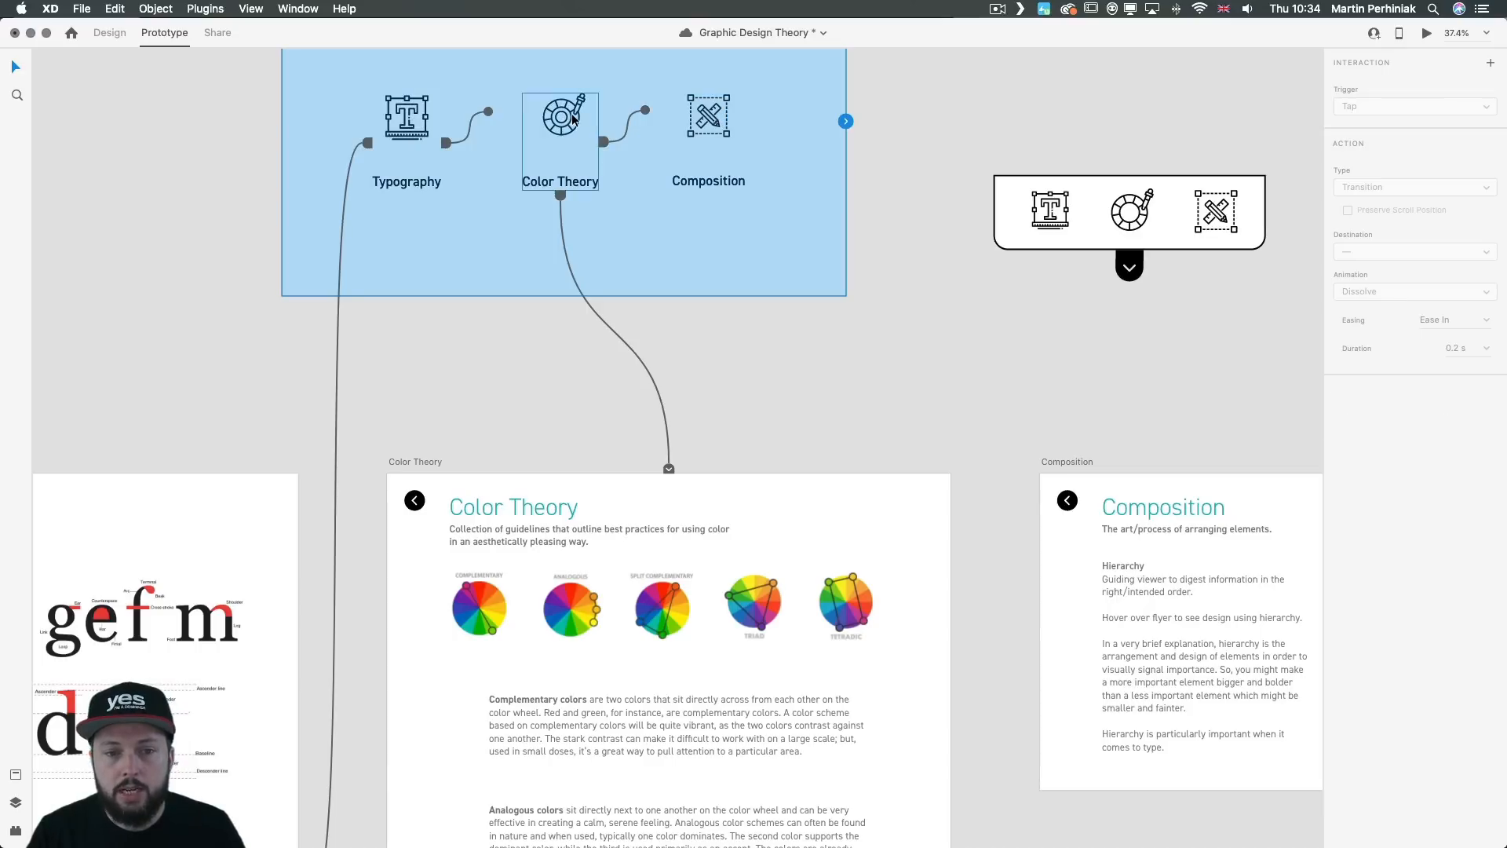
pyautogui.doubleClick(573, 118)
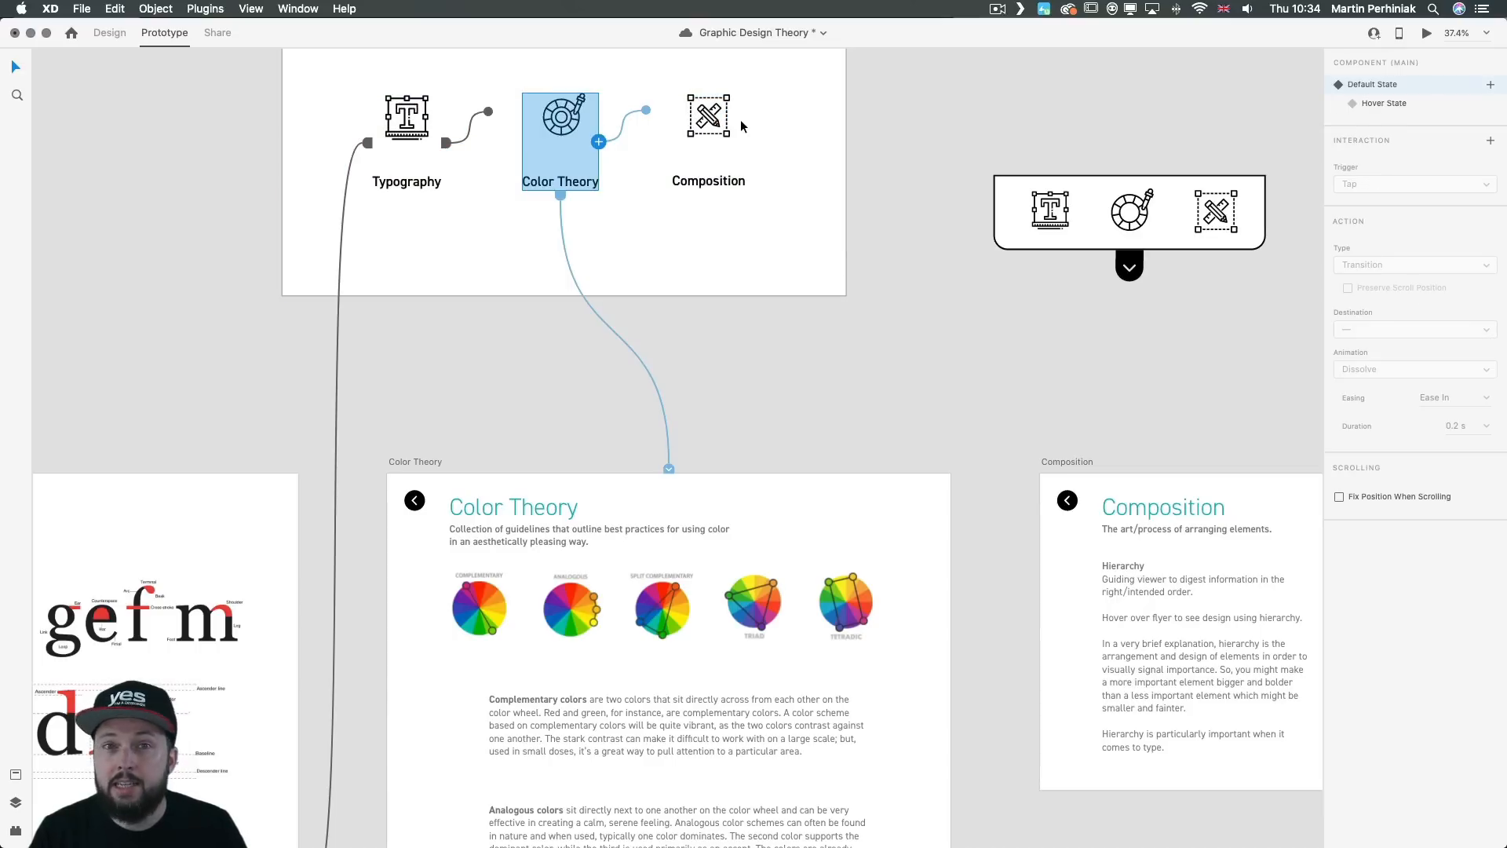
# Step: Preview the prototype from the Graphic Design artboard, testing the Typography link and reading through its page before closing the preview
pyautogui.click(704, 342)
pyautogui.scroll(5, 700, 324)
pyautogui.click(526, 179)
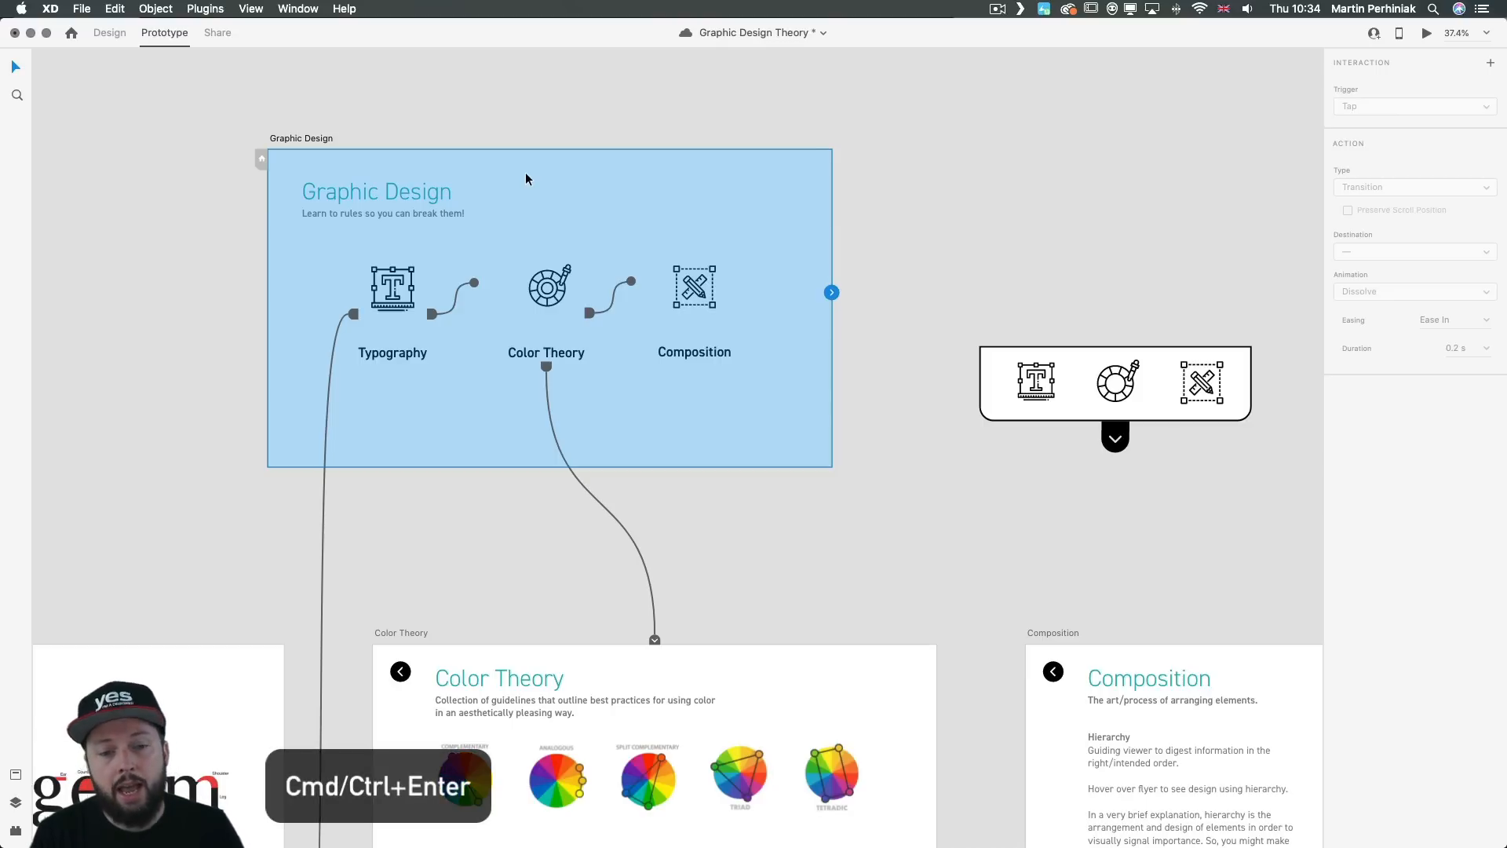
pyautogui.press('super+Return')
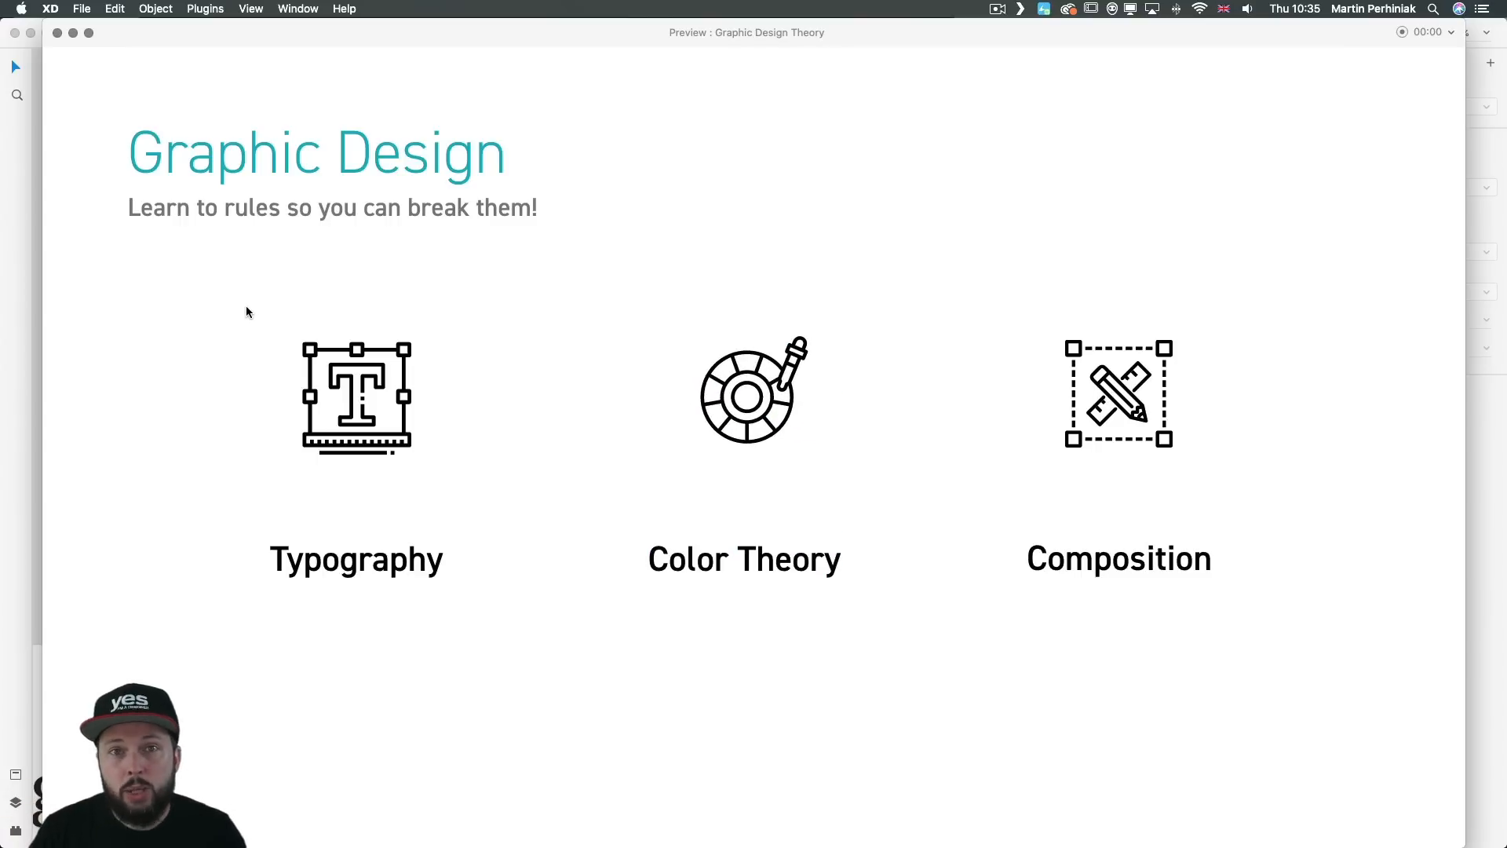
pyautogui.click(351, 398)
pyautogui.scroll(-15, 355, 305)
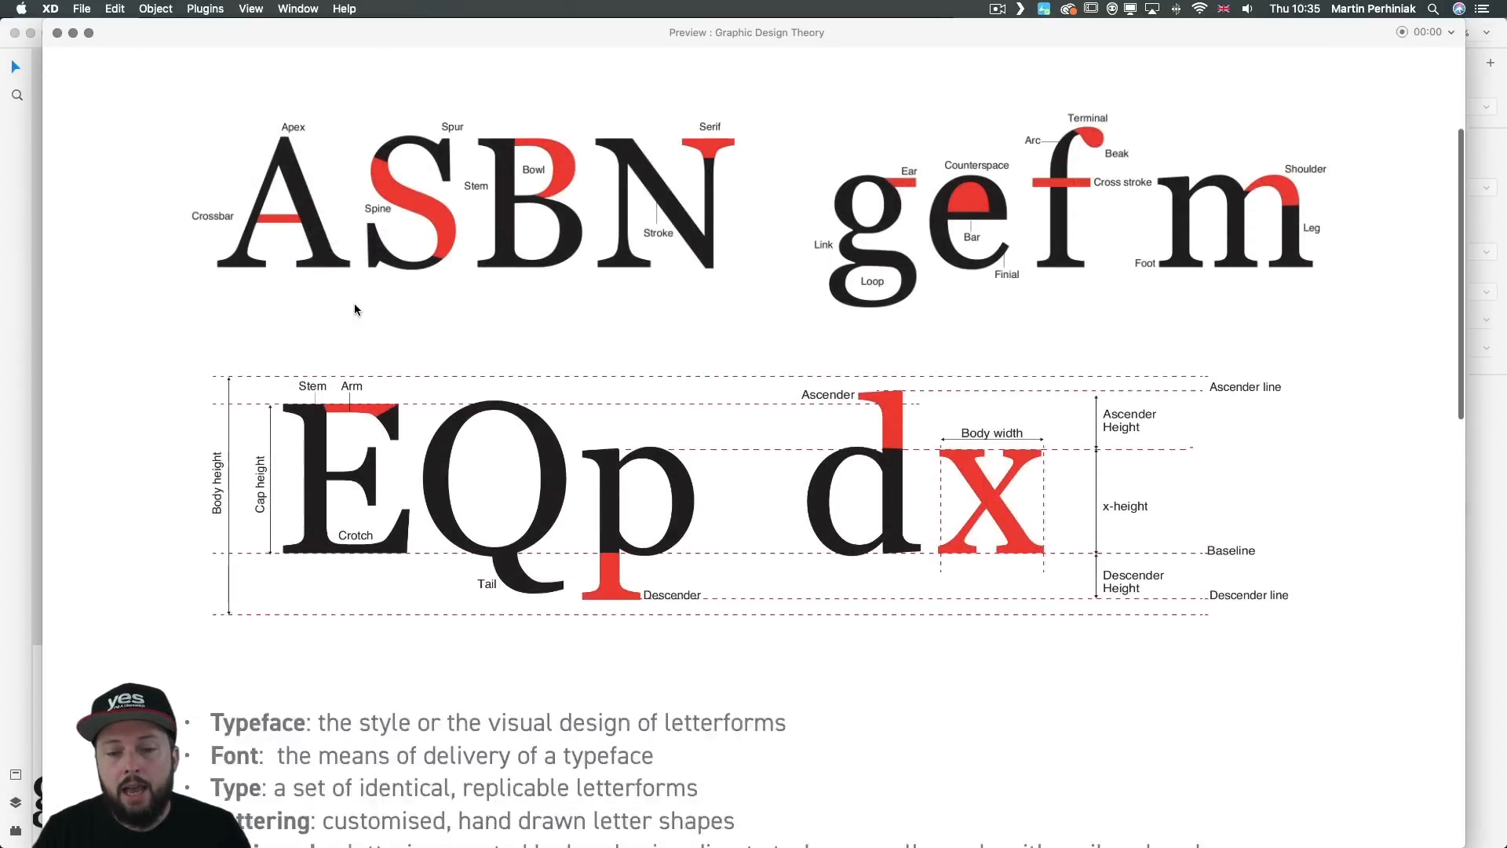
pyautogui.scroll(8, 352, 304)
pyautogui.scroll(5, 353, 311)
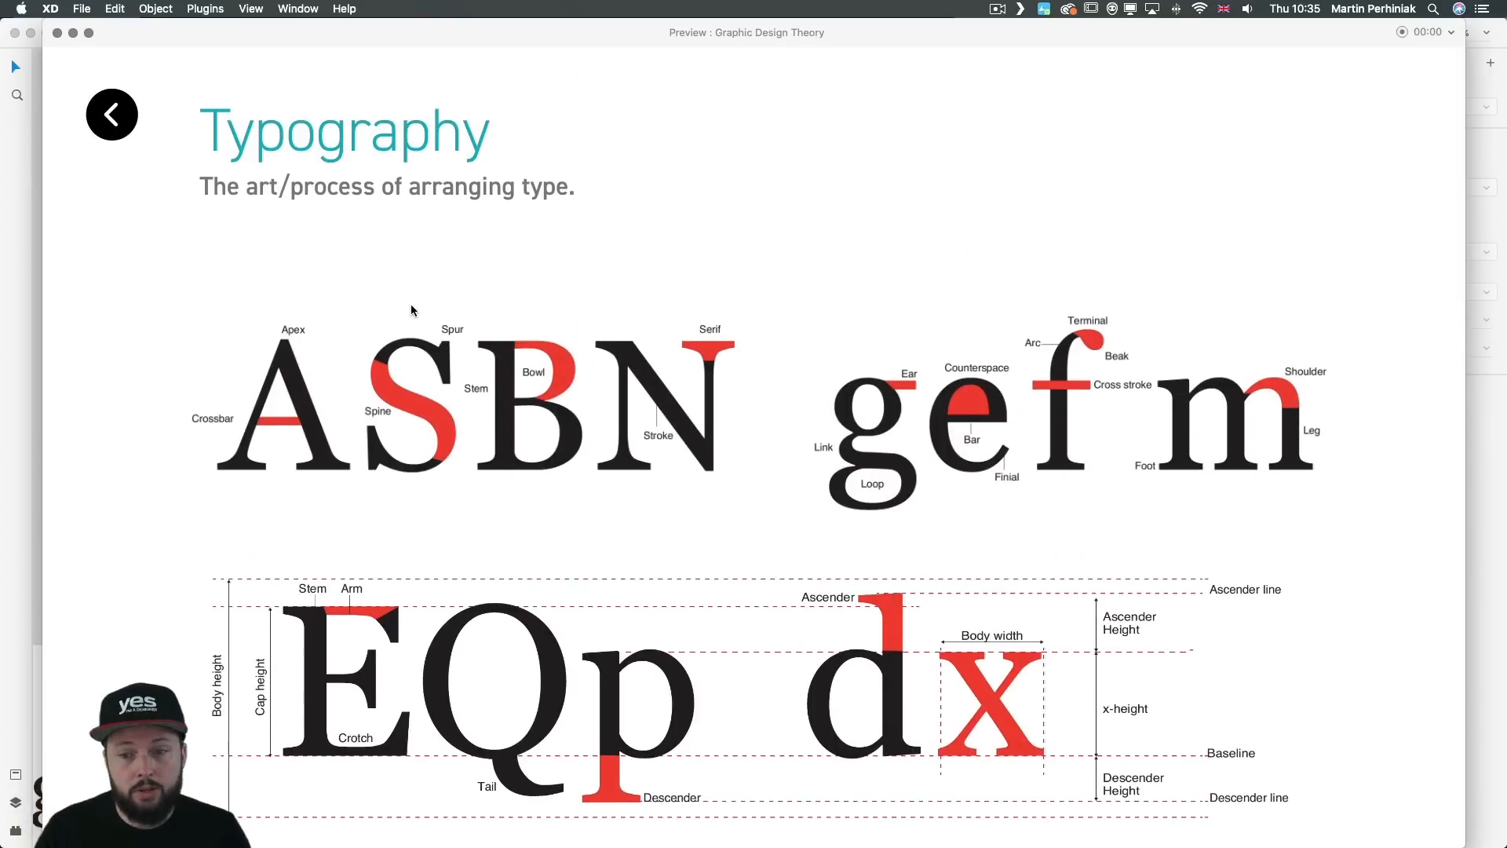
pyautogui.scroll(-15, 411, 310)
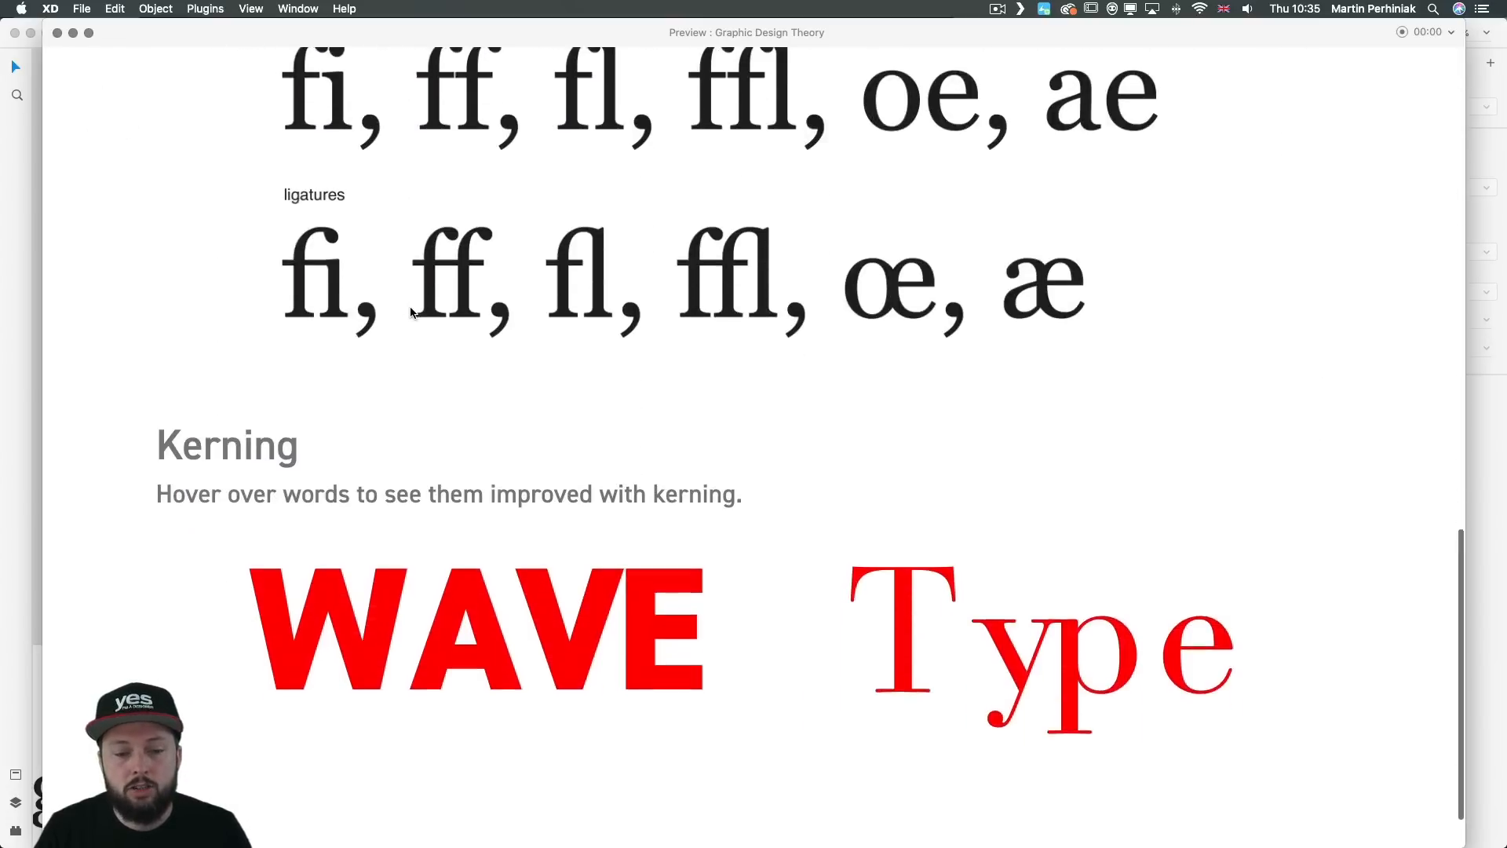
pyautogui.scroll(15, 410, 312)
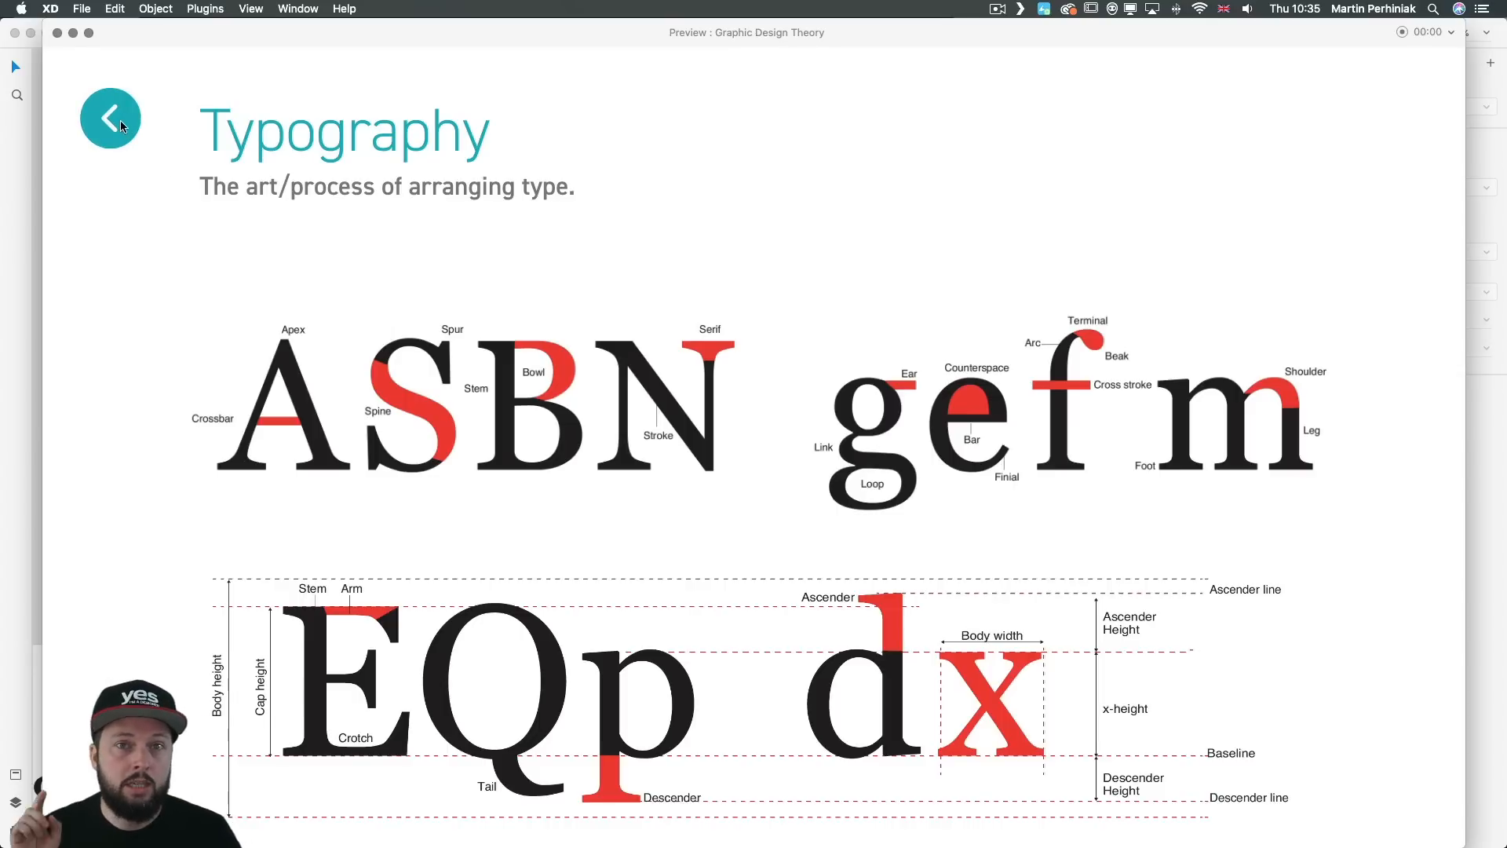
pyautogui.click(57, 35)
# Step: Link the back arrow component on the Typography artboard to the Graphic Design artboard
pyautogui.click(120, 554)
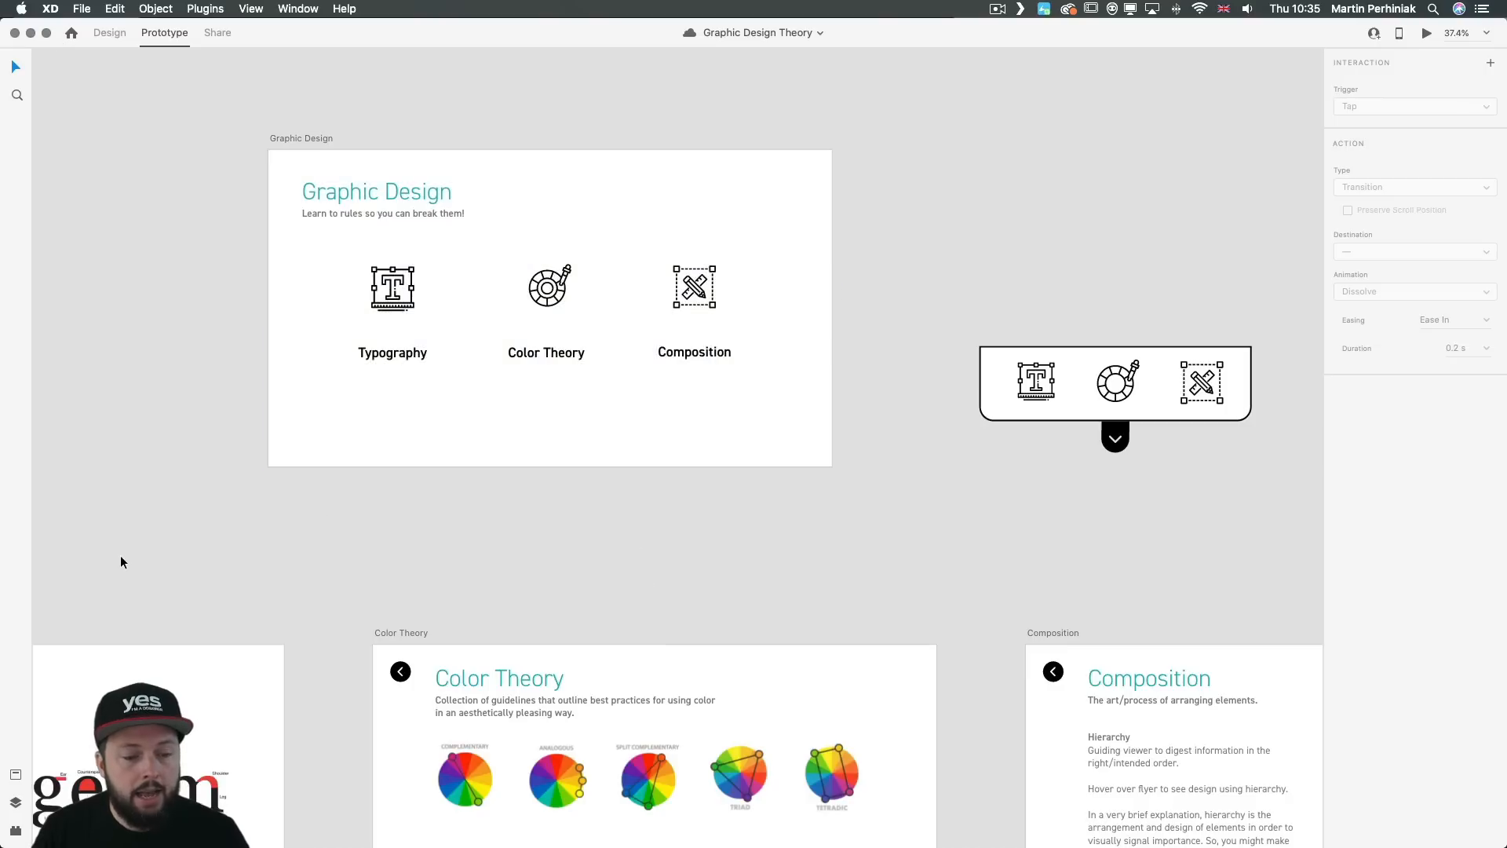
pyautogui.moveTo(163, 534); pyautogui.dragTo(514, 337)
pyautogui.click(99, 474)
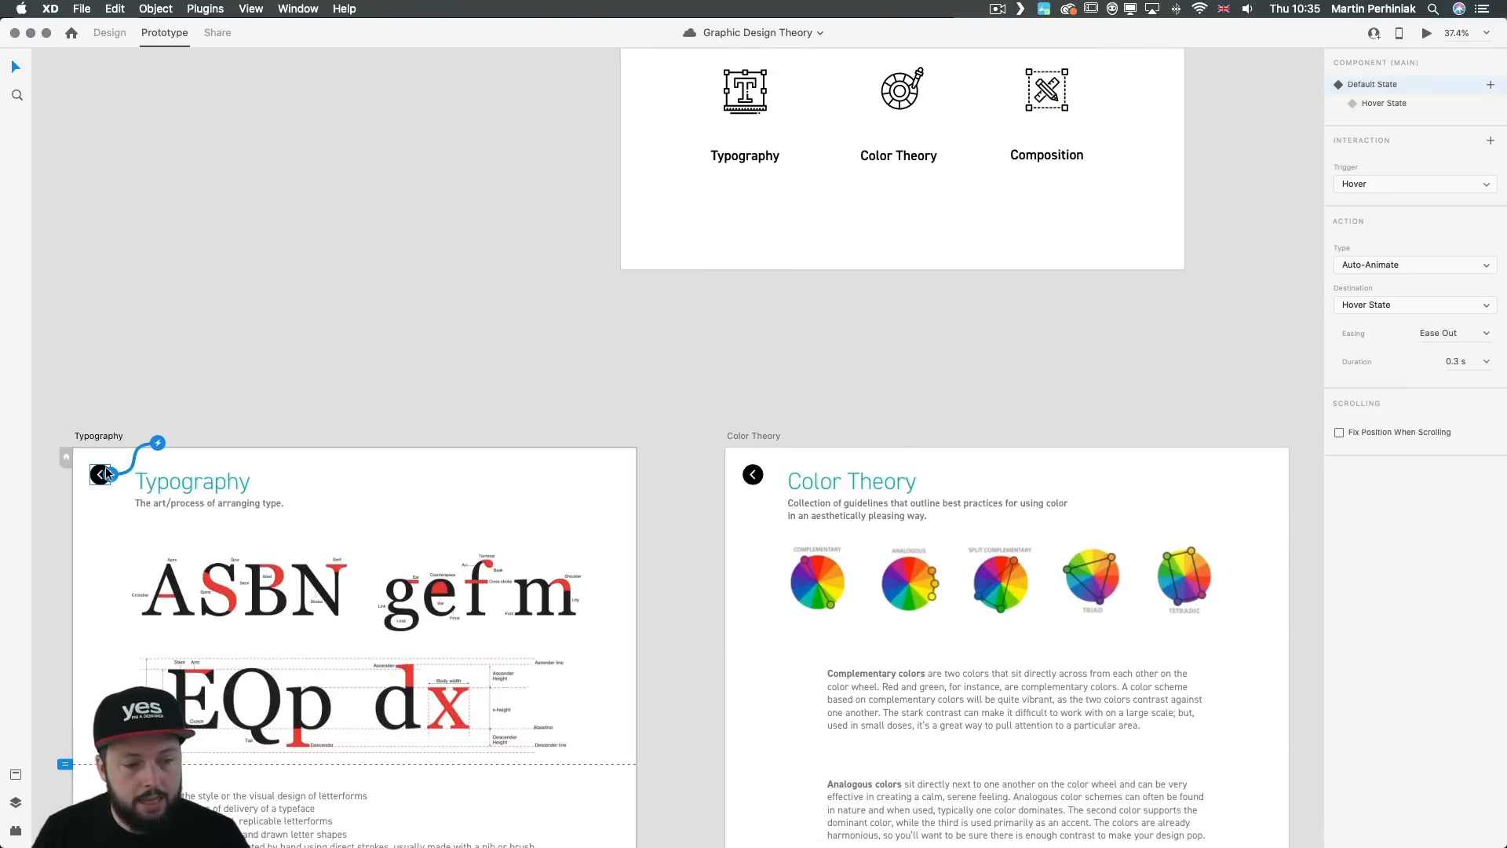
pyautogui.moveTo(110, 474); pyautogui.dragTo(662, 232)
# Step: Check the link on the back arrow of the Typography, Color Theory and Composition artboards
pyautogui.click(82, 482)
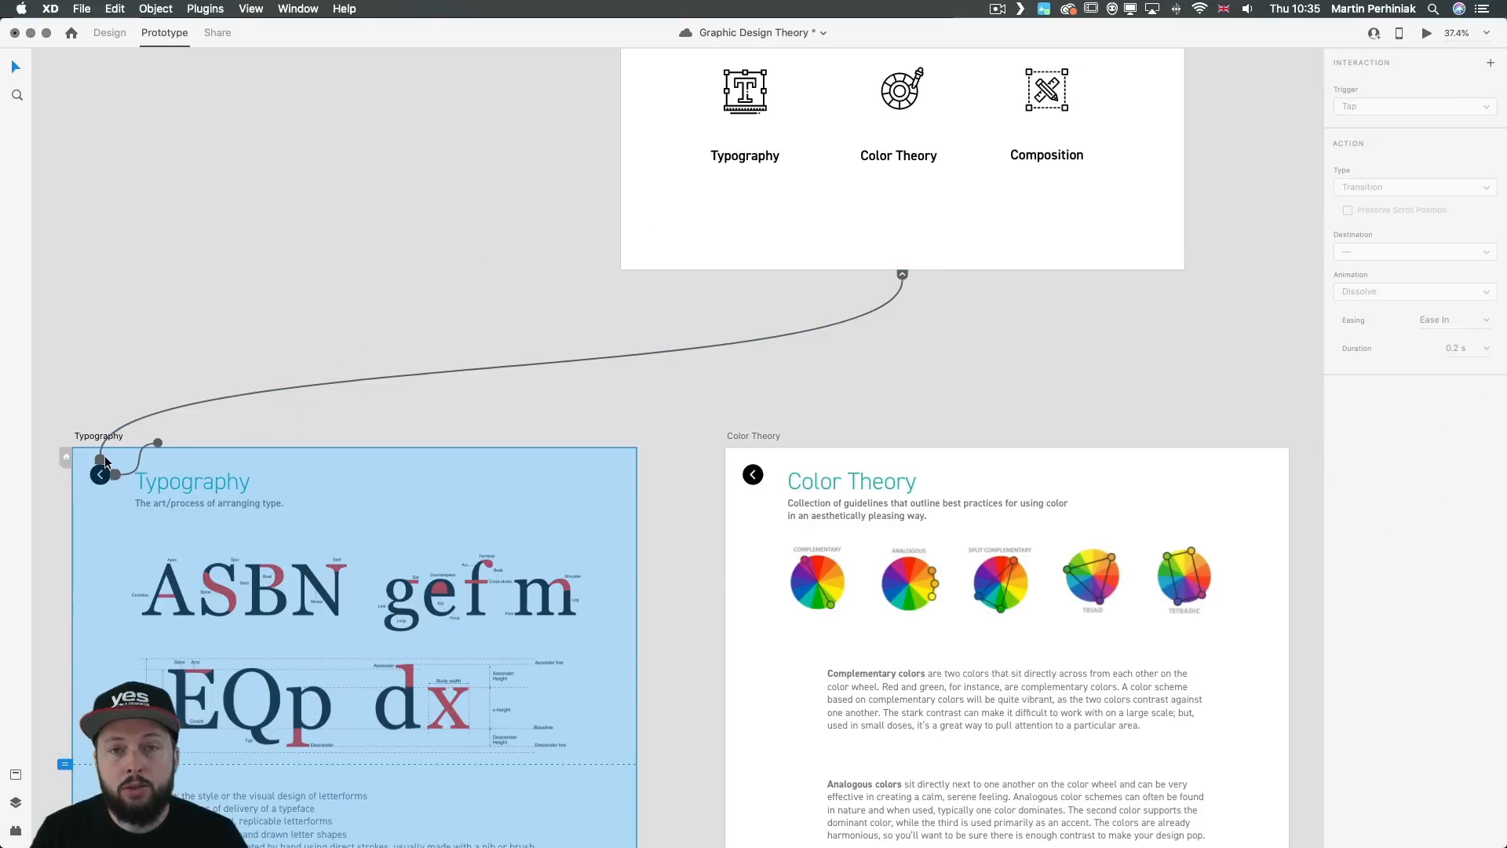
pyautogui.click(98, 481)
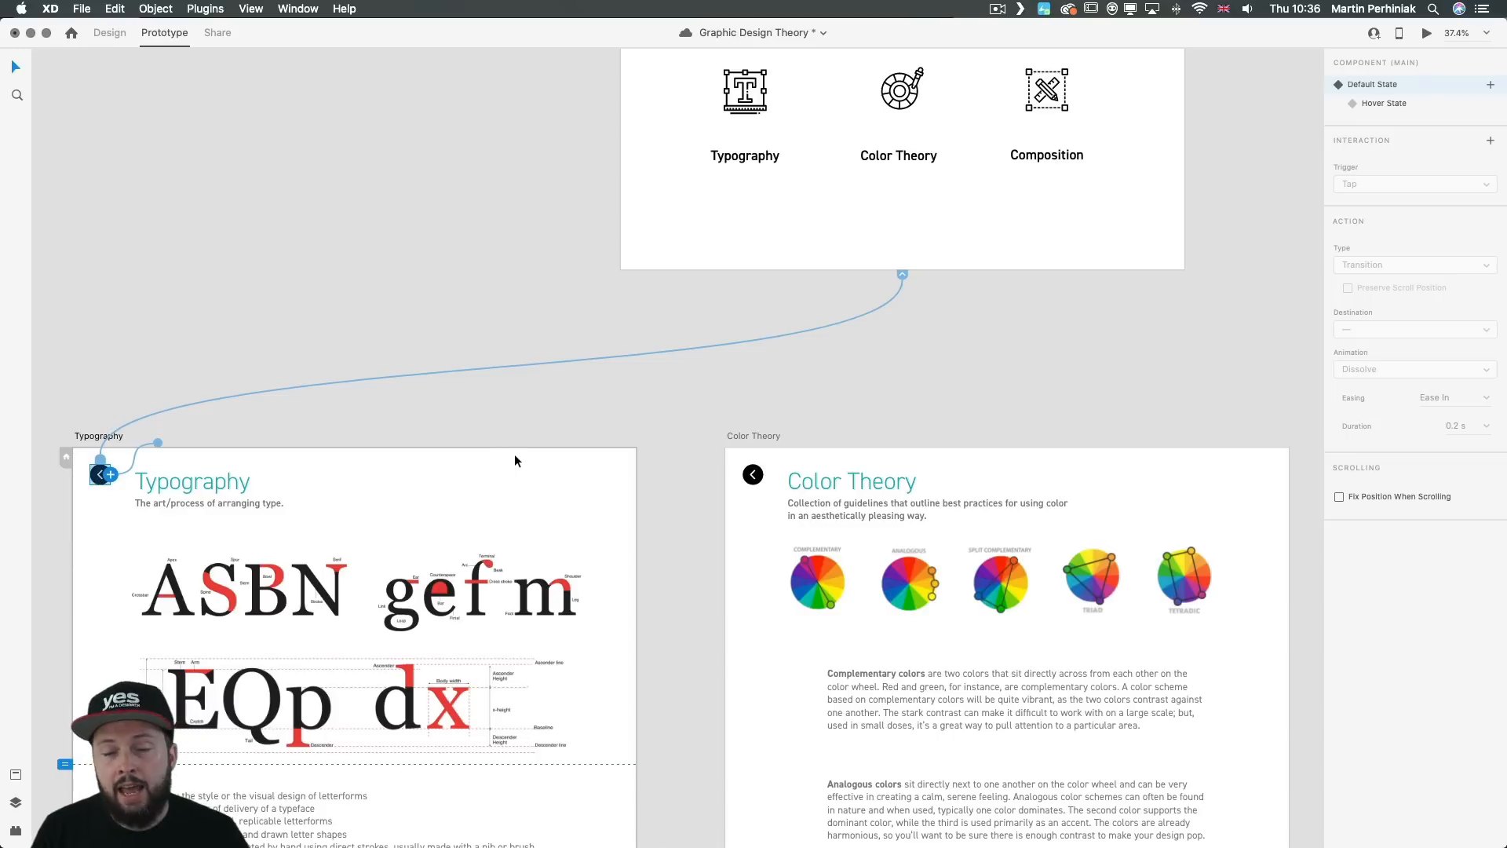
pyautogui.hscroll(10, 759, 420)
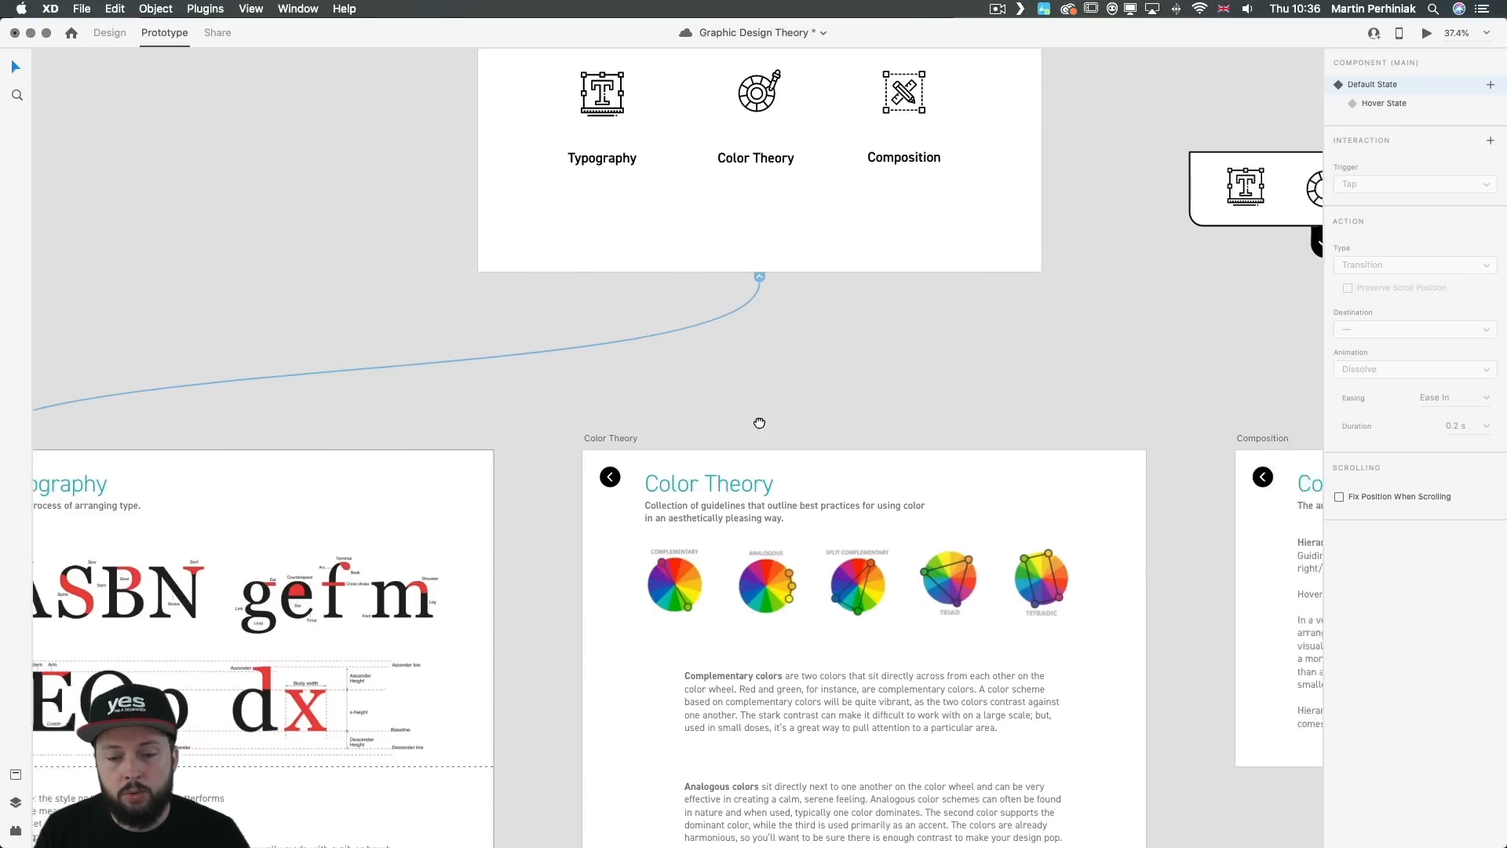
pyautogui.click(387, 454)
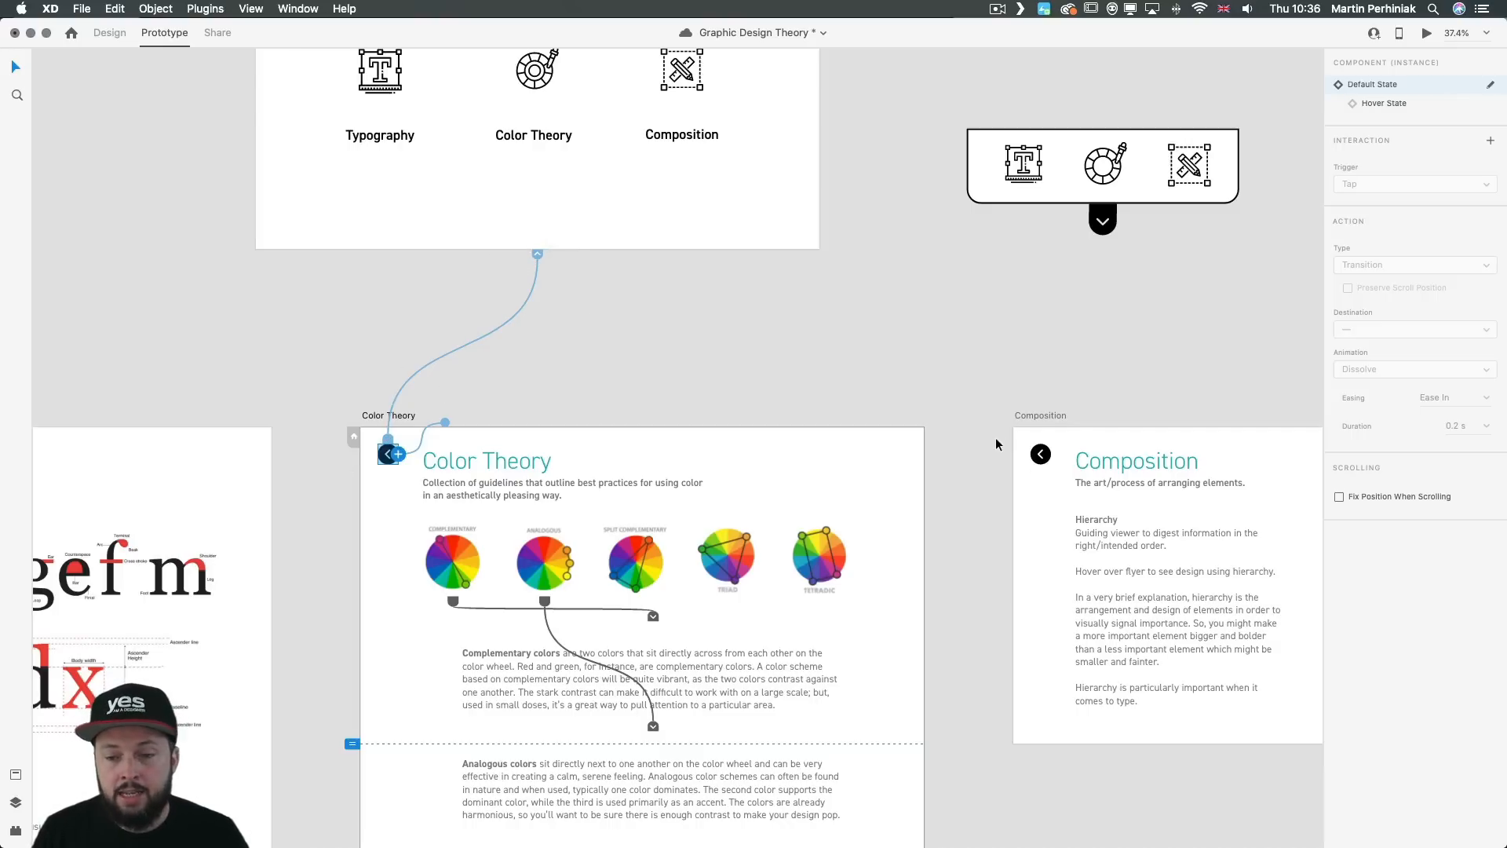
pyautogui.click(1041, 453)
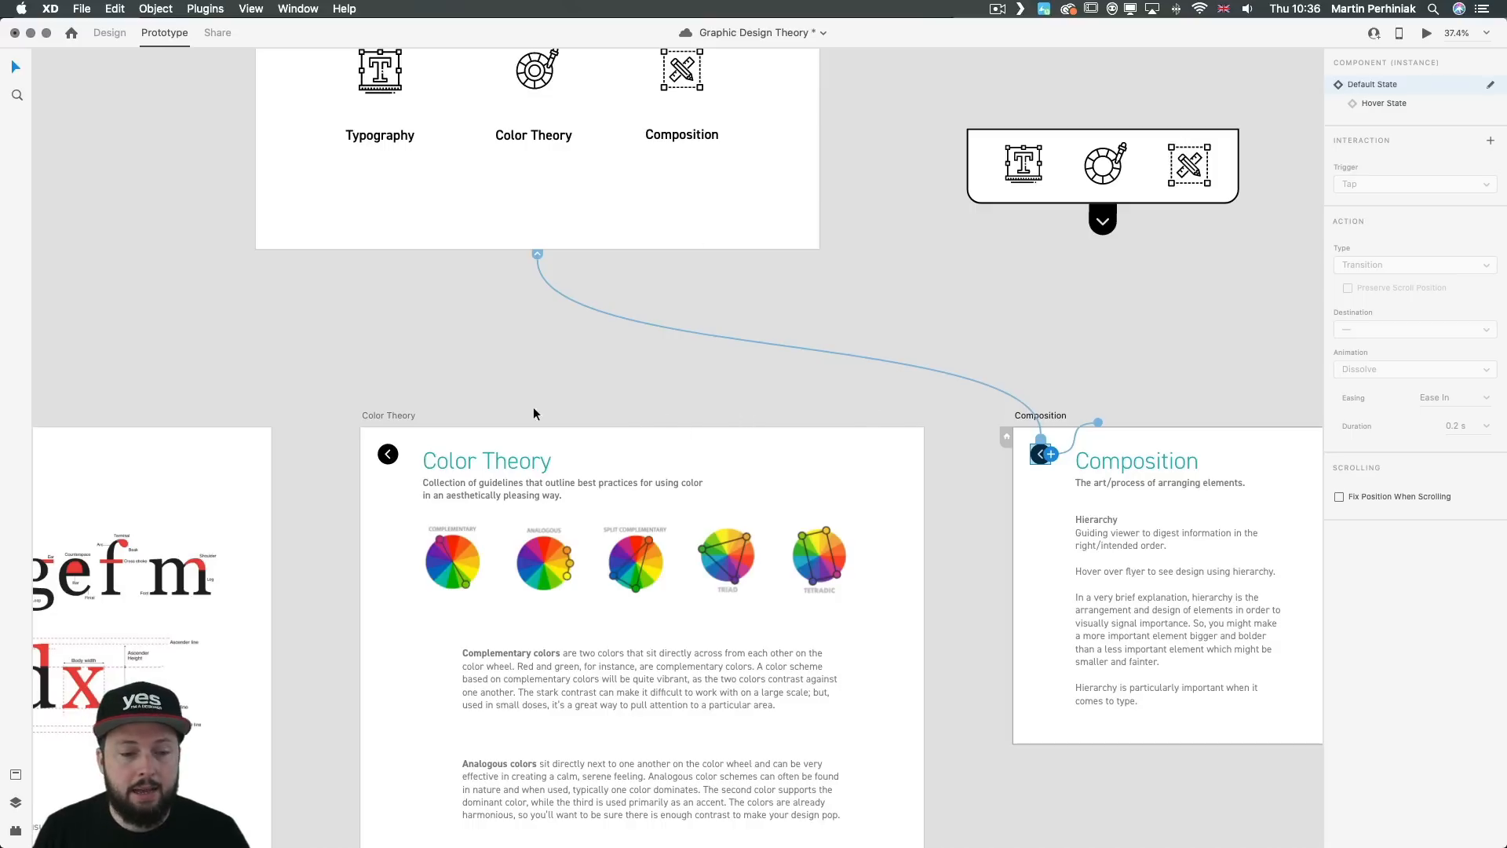
# Step: Preview the Graphic Design artboard and test going to the Typography page and back with its back arrow
pyautogui.click(647, 206)
pyautogui.press('super+Return')
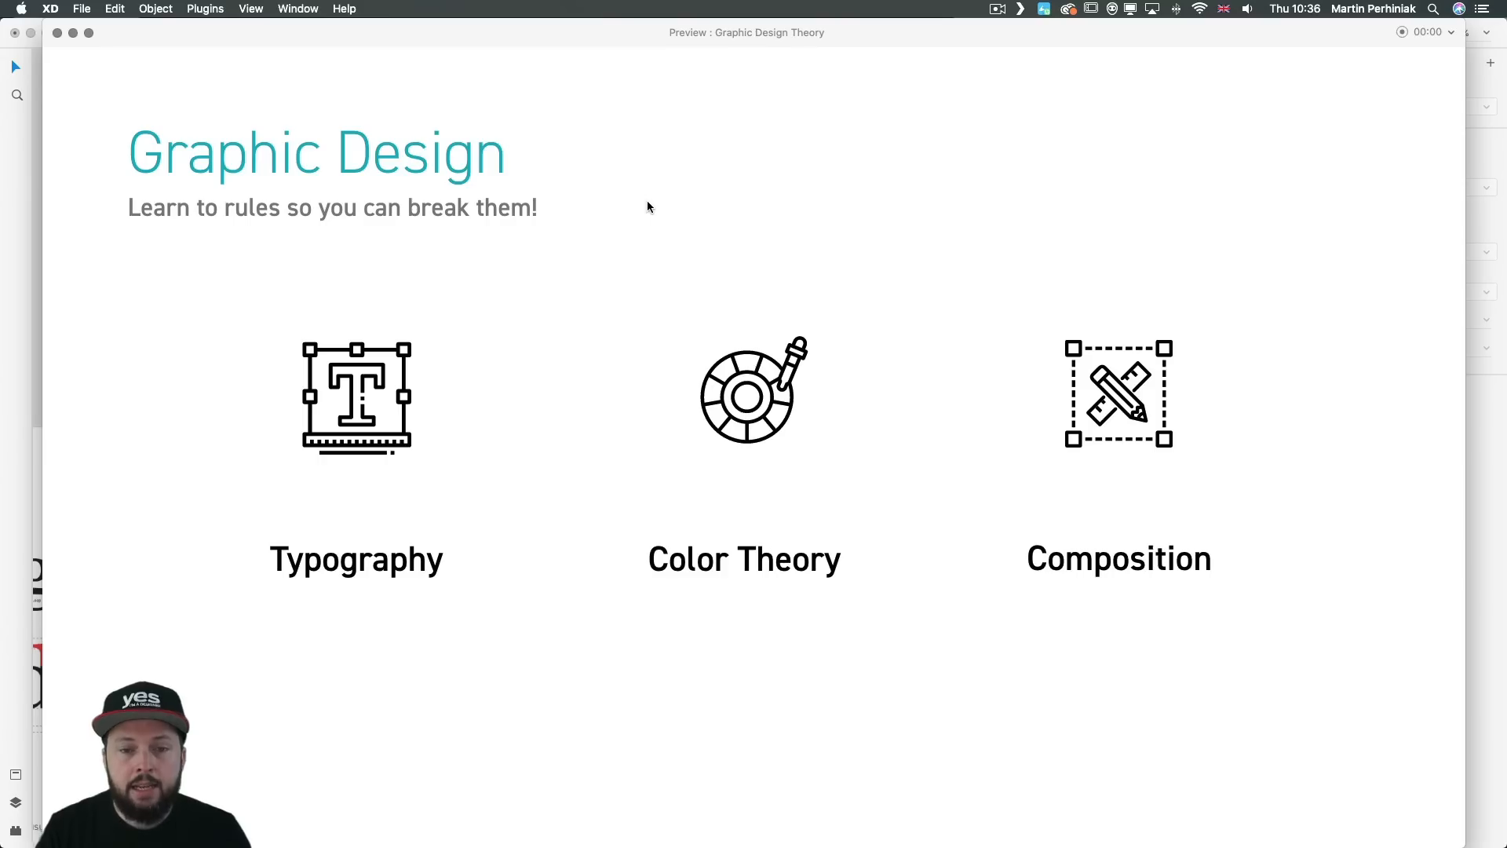
pyautogui.click(361, 387)
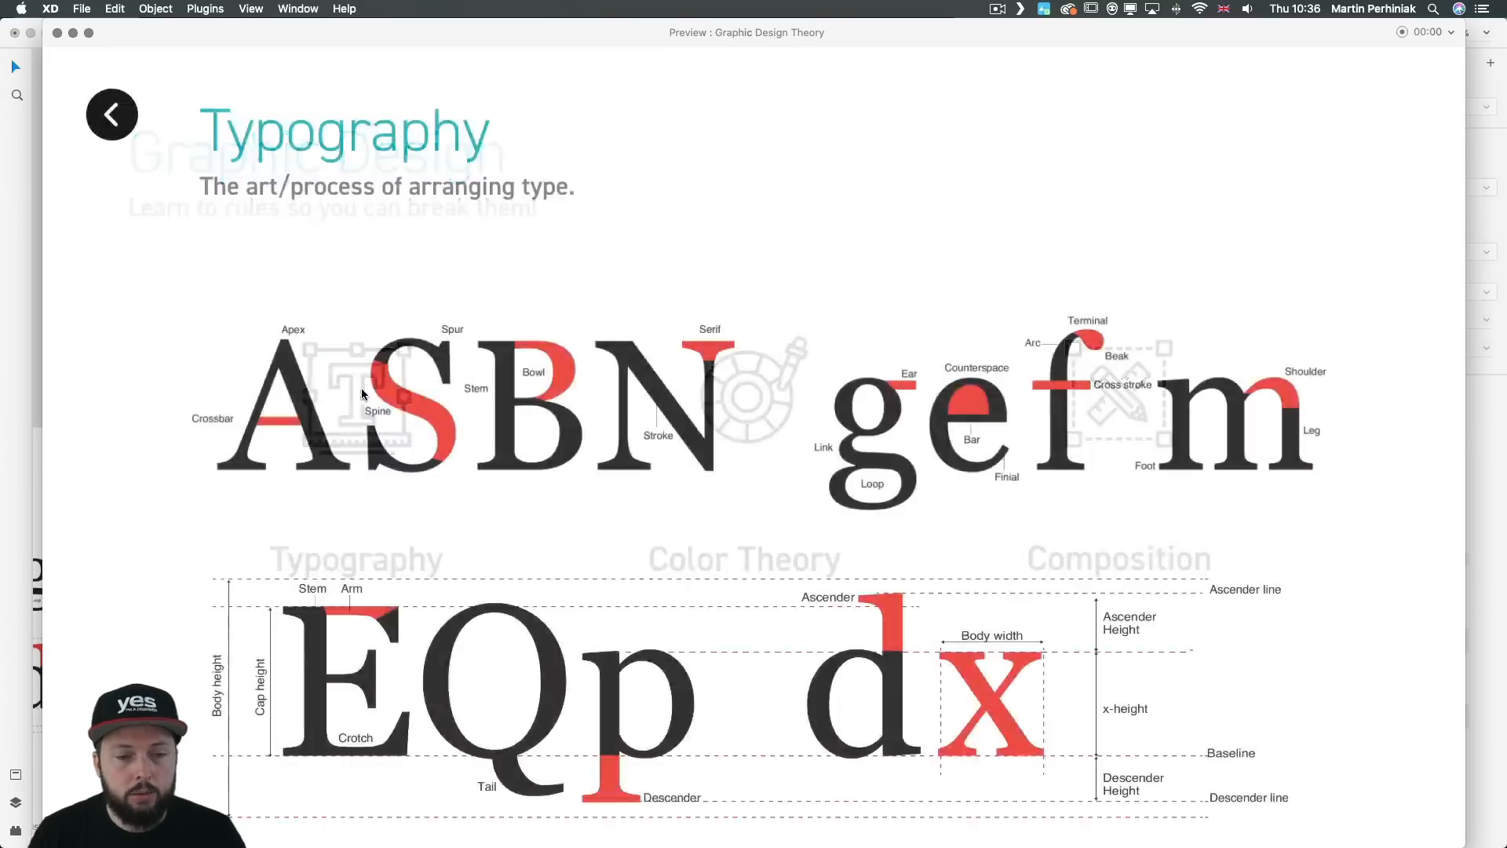
pyautogui.scroll(-5, 409, 300)
pyautogui.scroll(5, 409, 300)
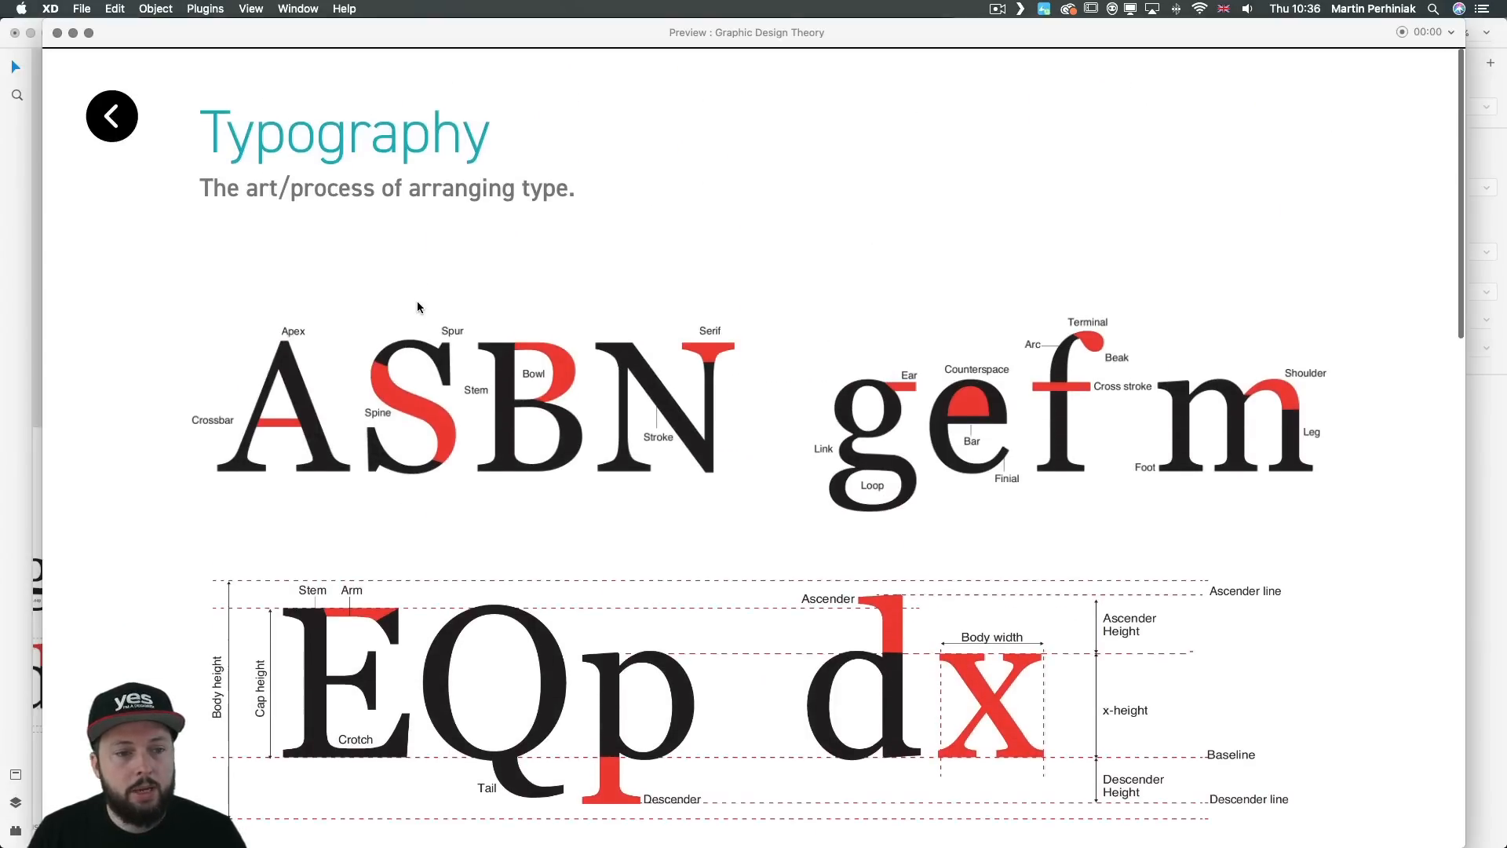
pyautogui.click(133, 126)
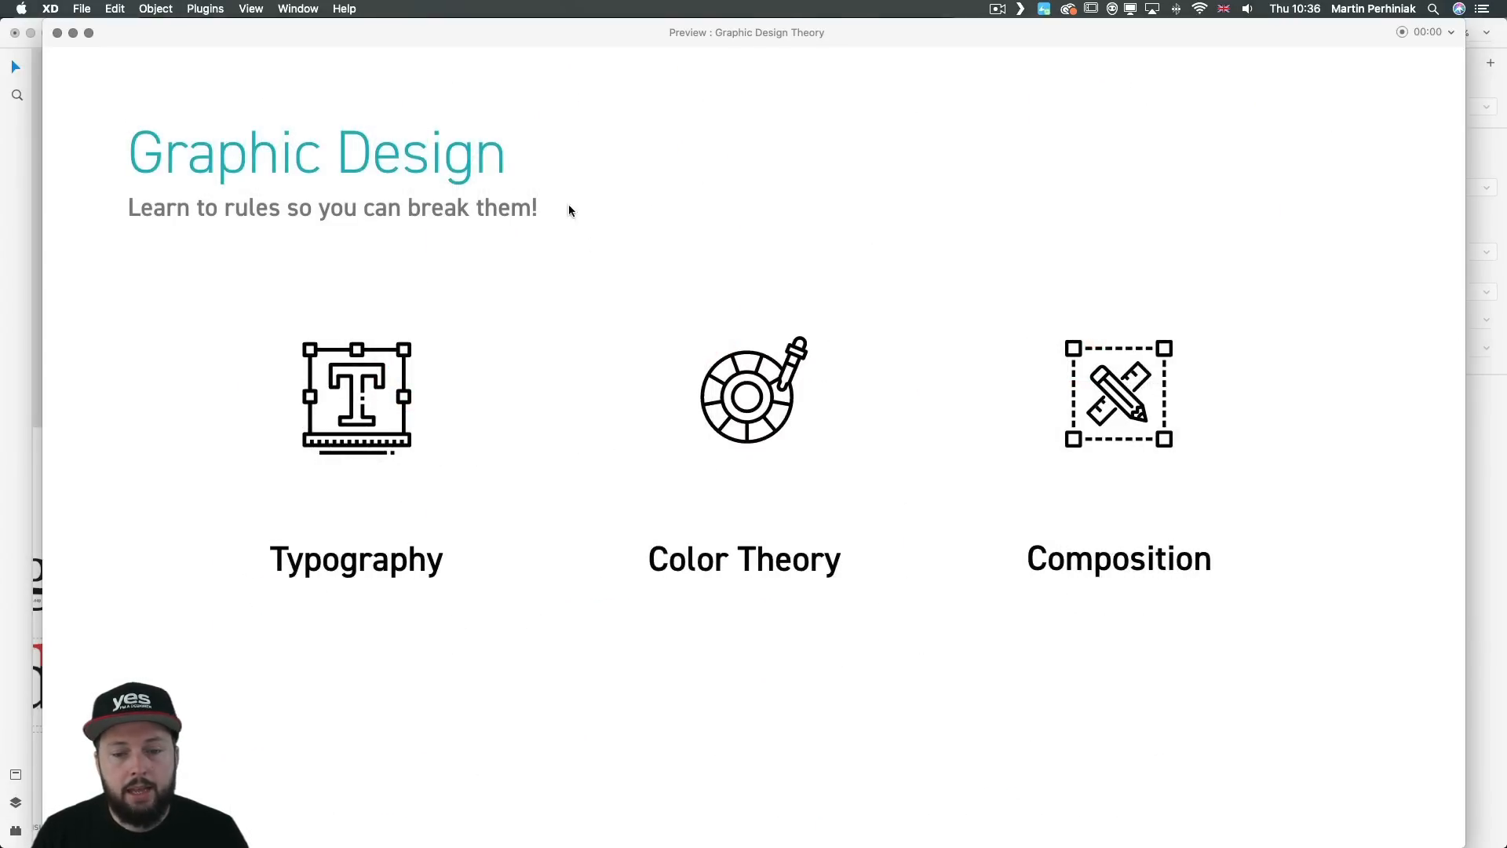
# Step: Test the Color Theory link and its back arrow in the preview, and close the preview
pyautogui.click(749, 405)
pyautogui.scroll(-5, 639, 393)
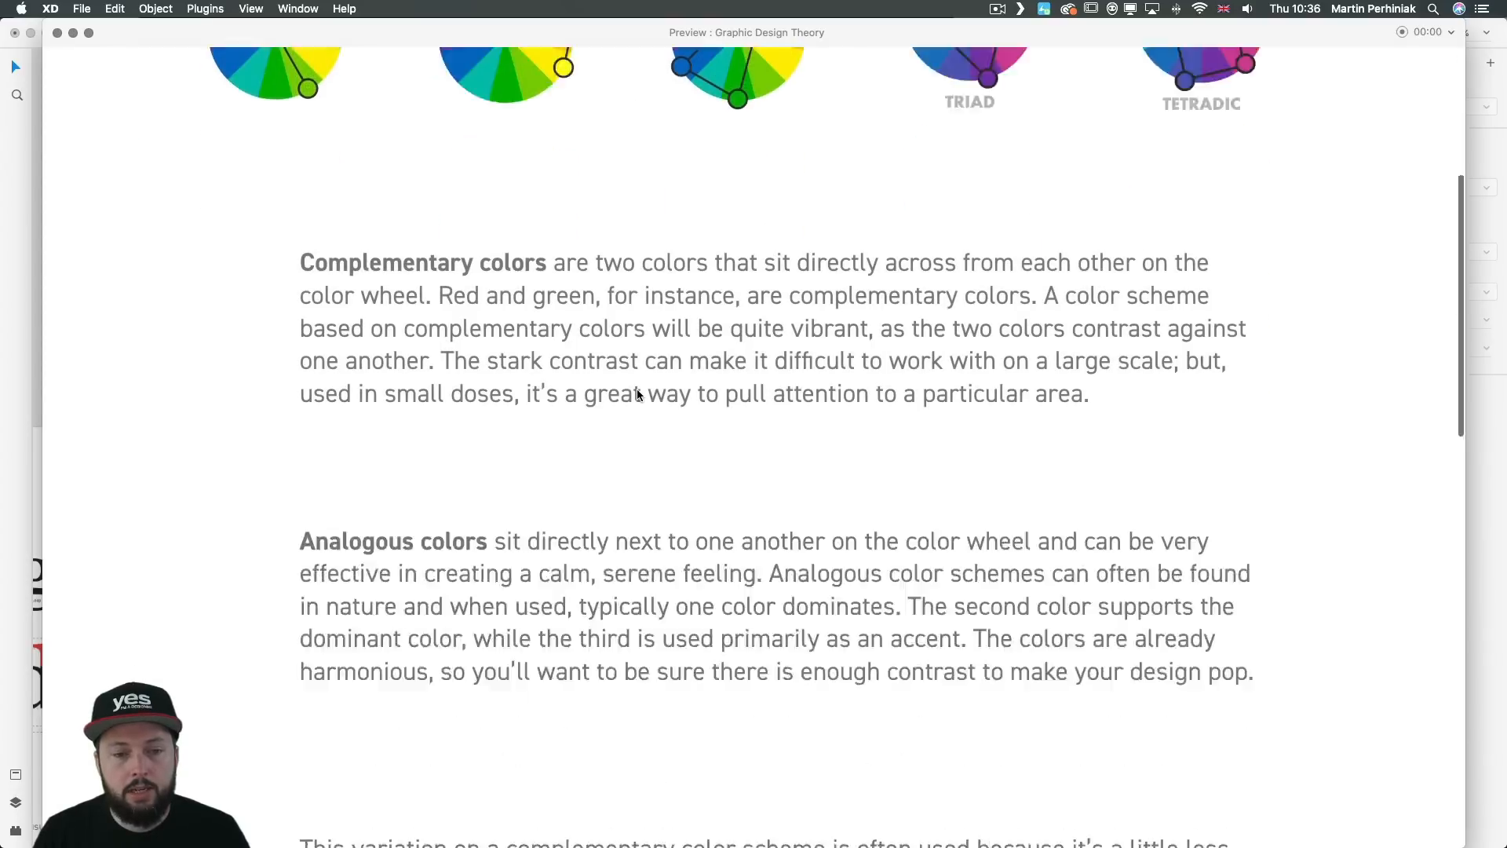
pyautogui.scroll(3, 281, 196)
pyautogui.scroll(3, 281, 196)
pyautogui.click(118, 111)
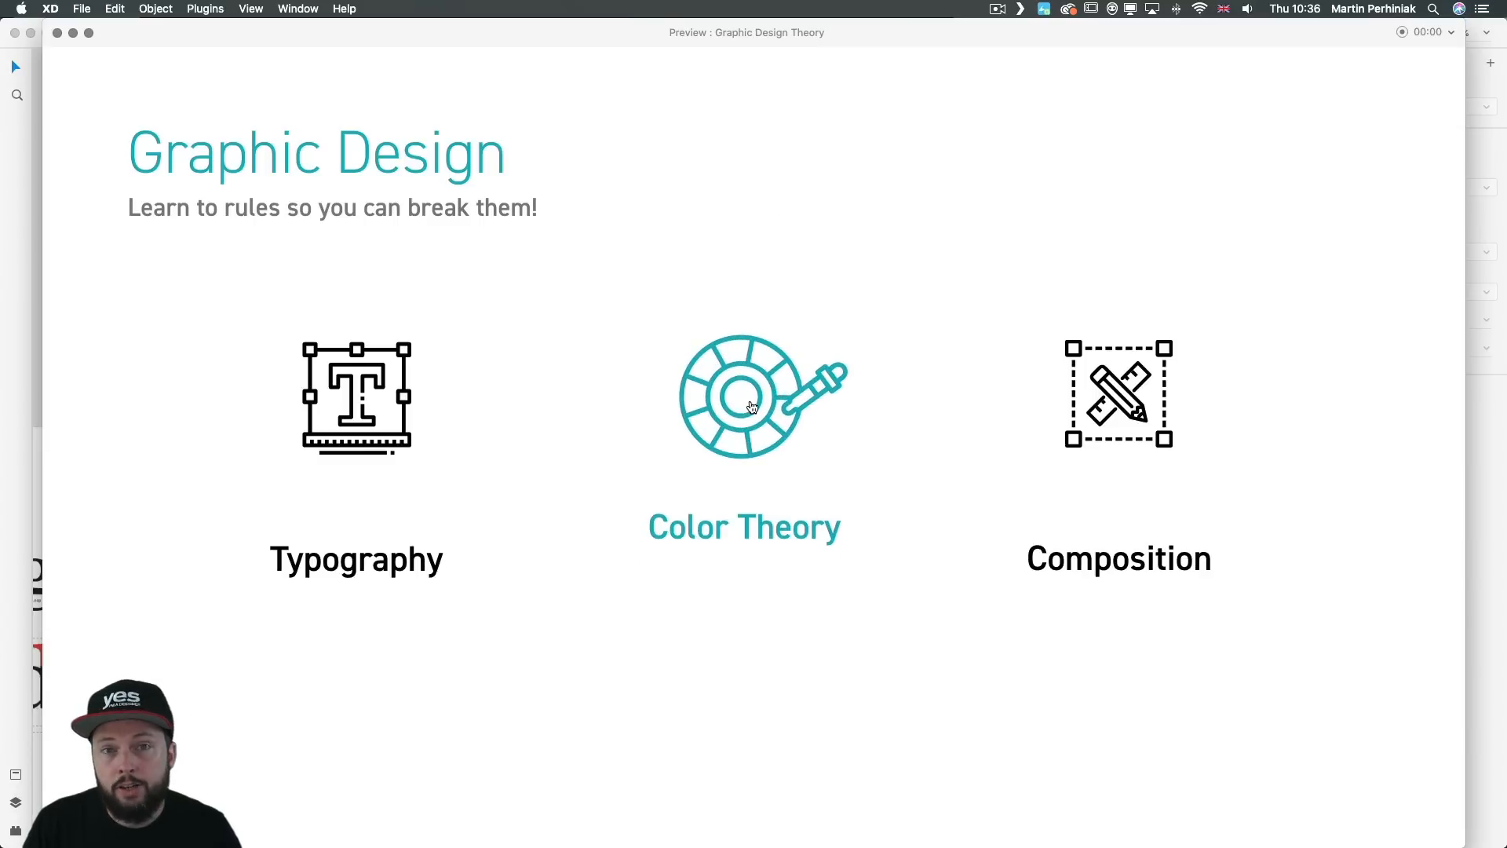
pyautogui.click(58, 32)
# Step: Switch to Design mode and zoom in on the Graphic Design artboard
pyautogui.click(773, 354)
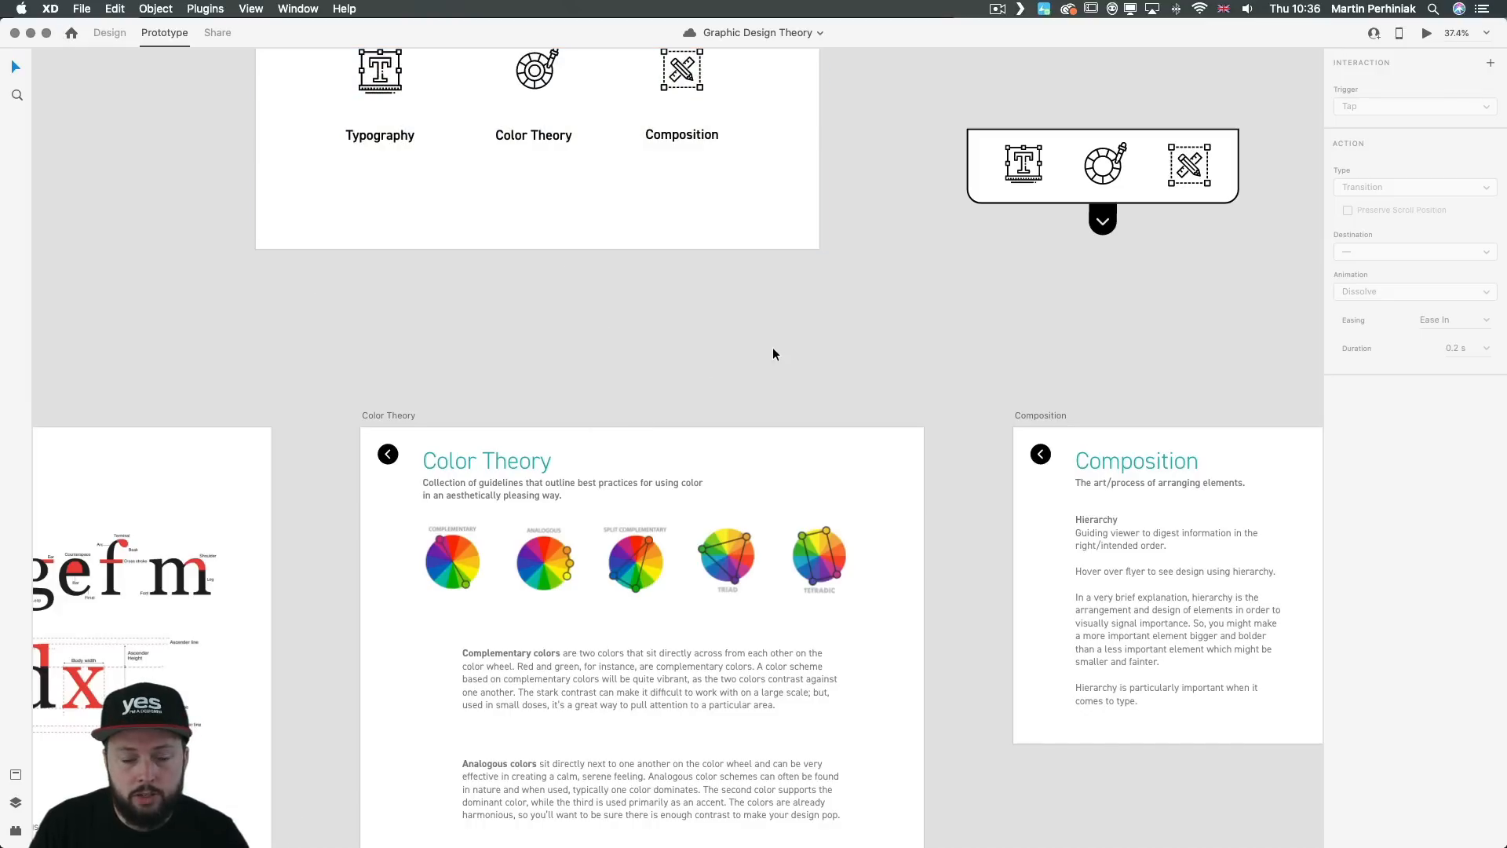
pyautogui.click(101, 32)
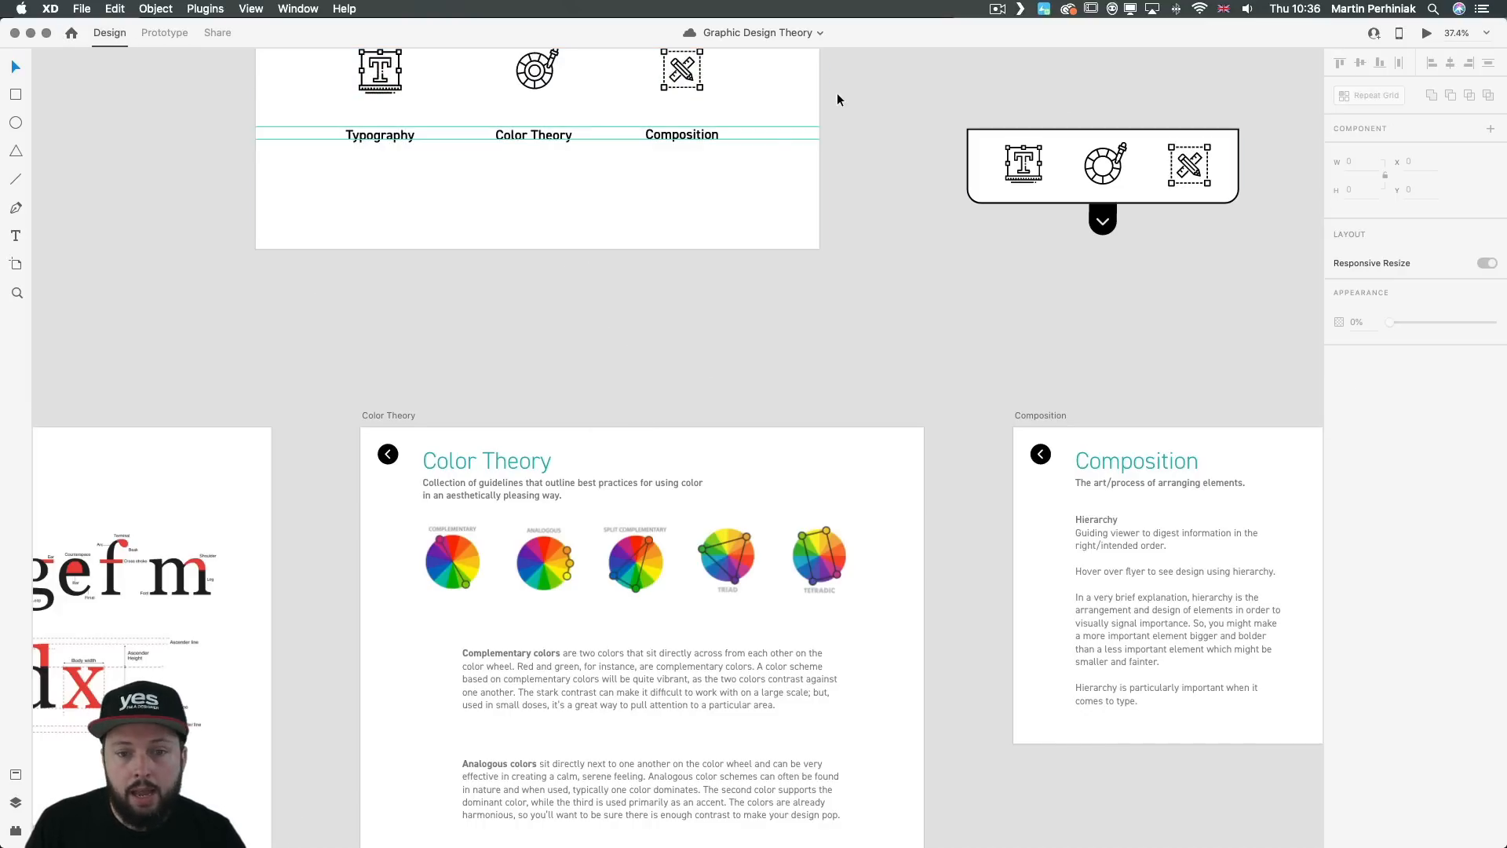
pyautogui.scroll(4, 832, 90)
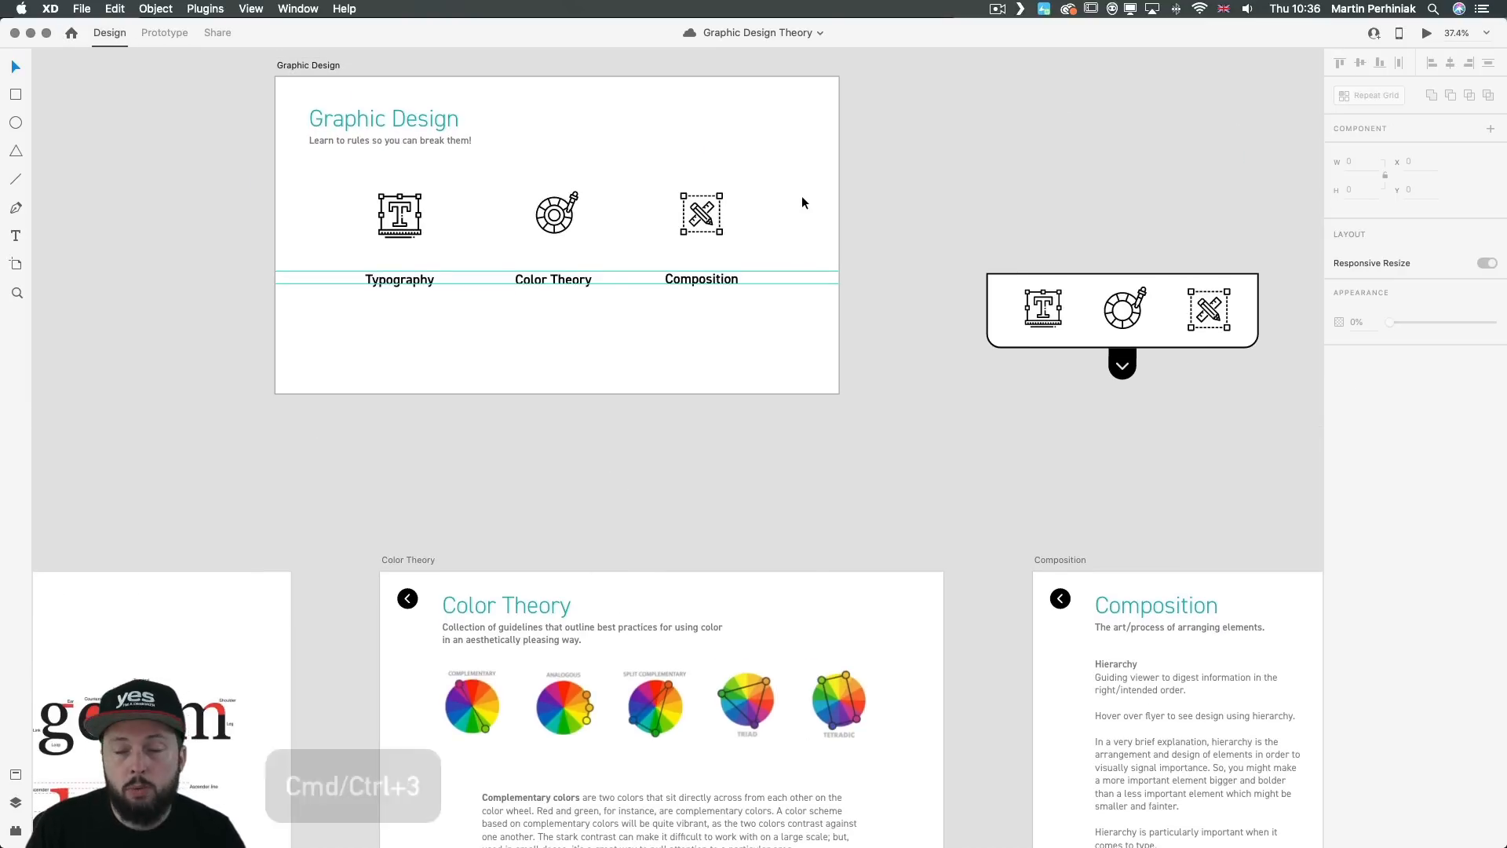
pyautogui.press('super+3')
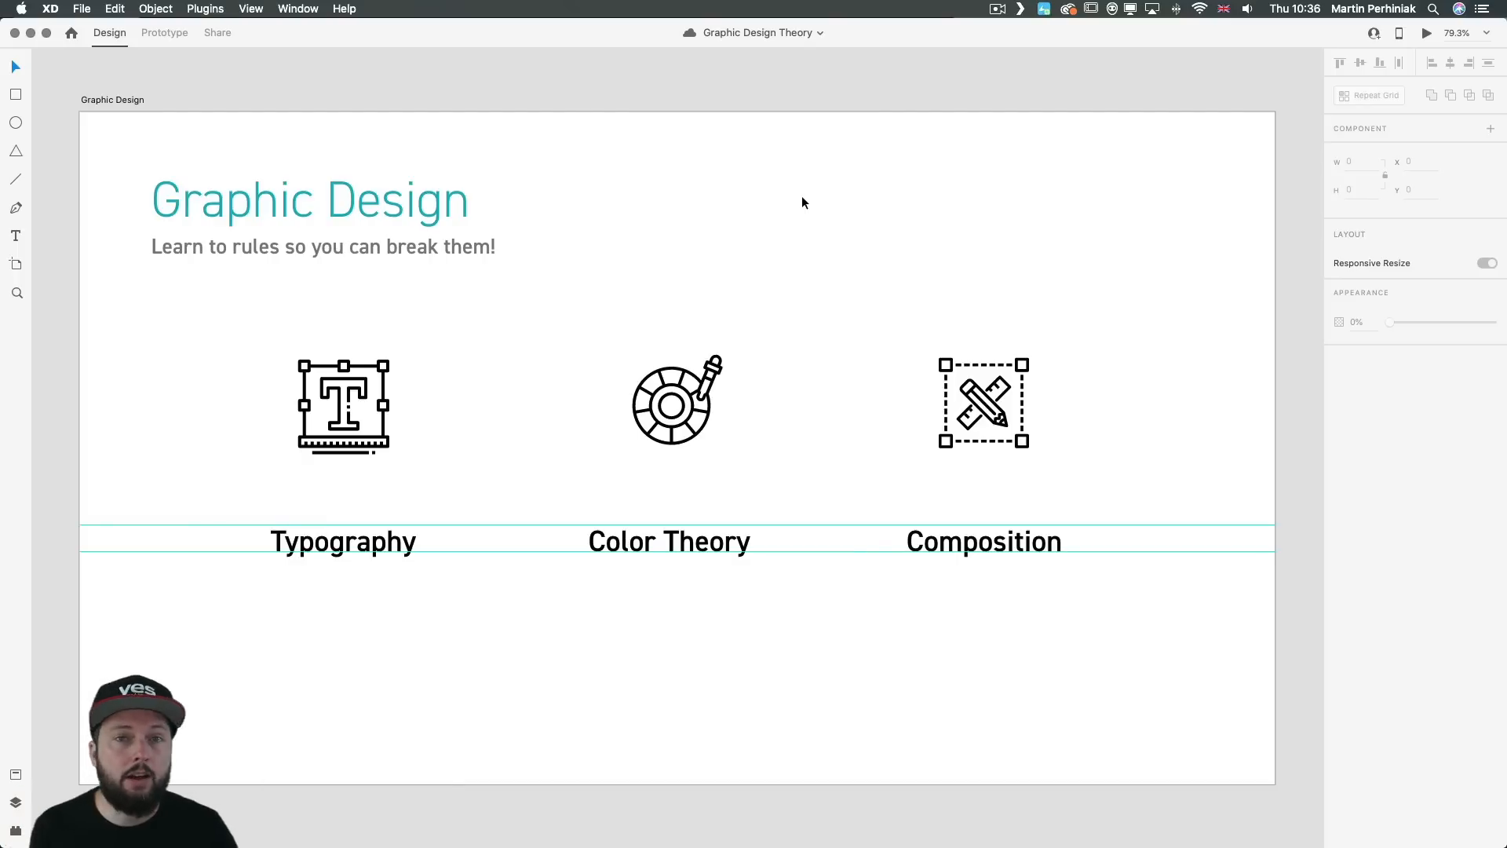
# Step: Compare the Default State and Hover State of the Typography component, and save the document
pyautogui.click(694, 387)
pyautogui.click(383, 393)
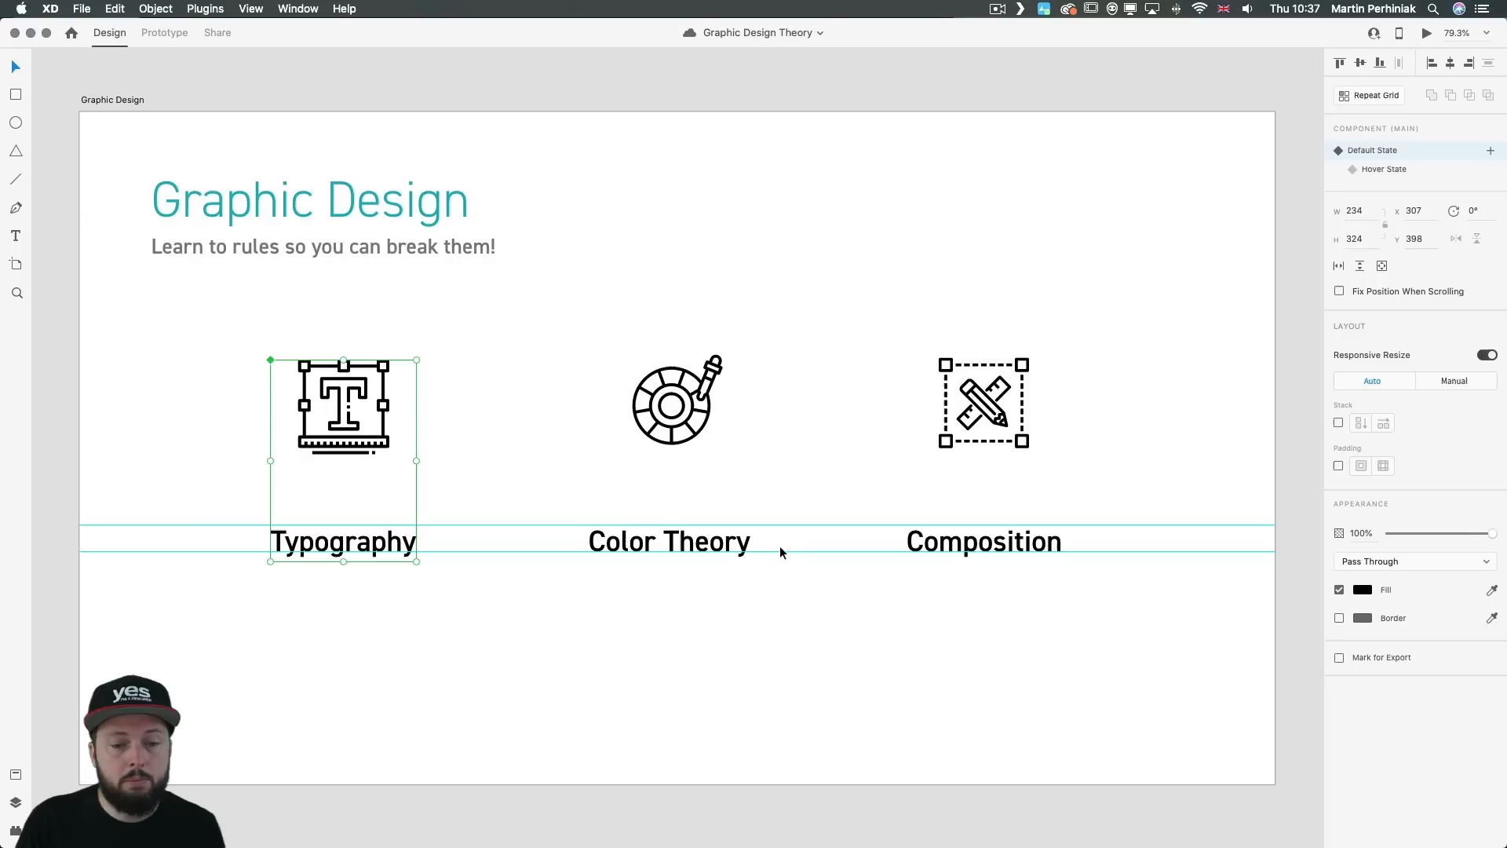
pyautogui.click(1374, 171)
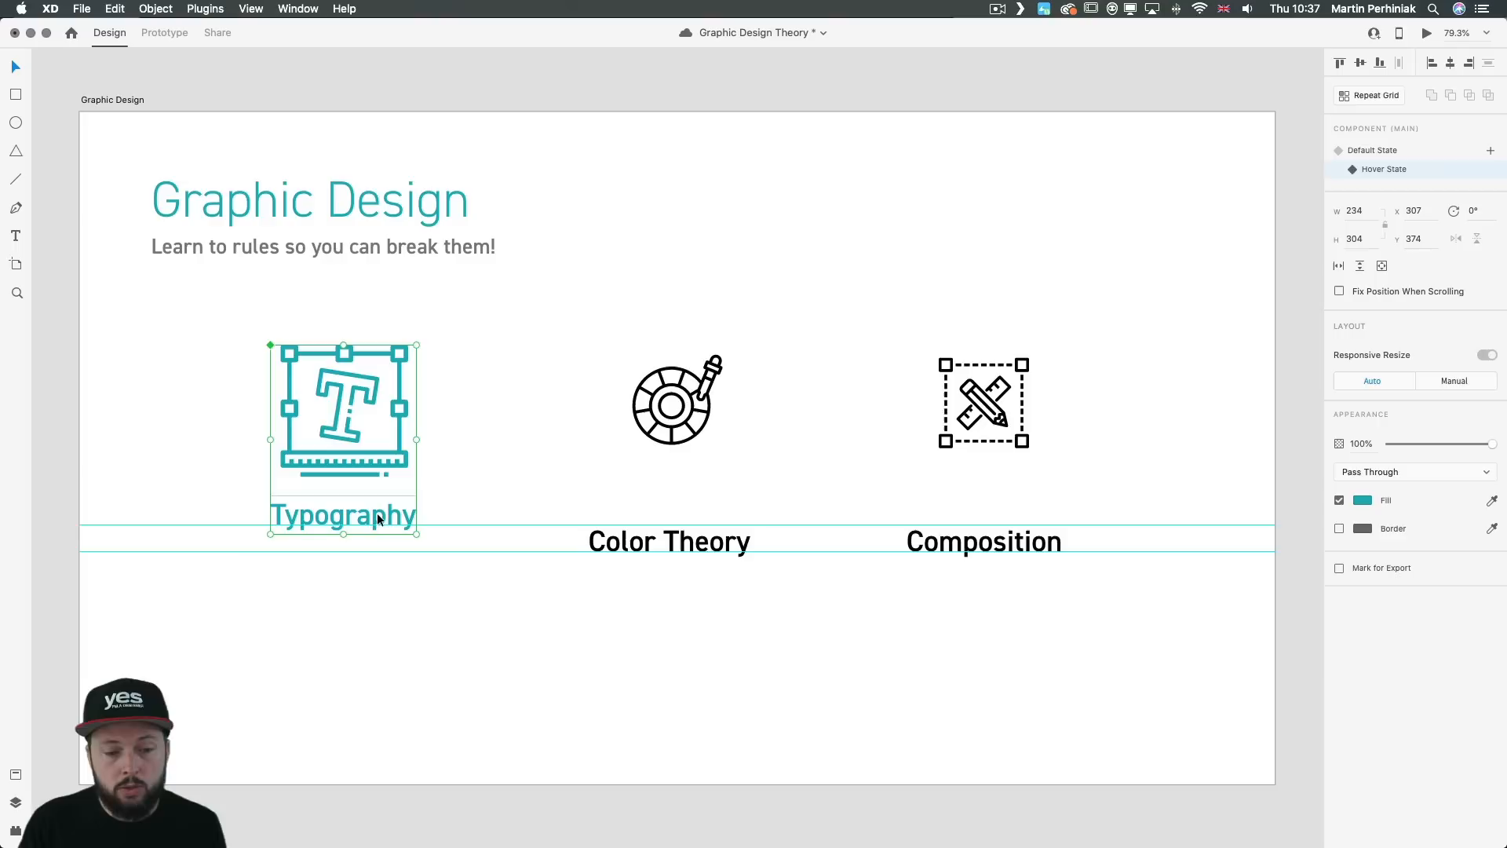
pyautogui.click(1389, 150)
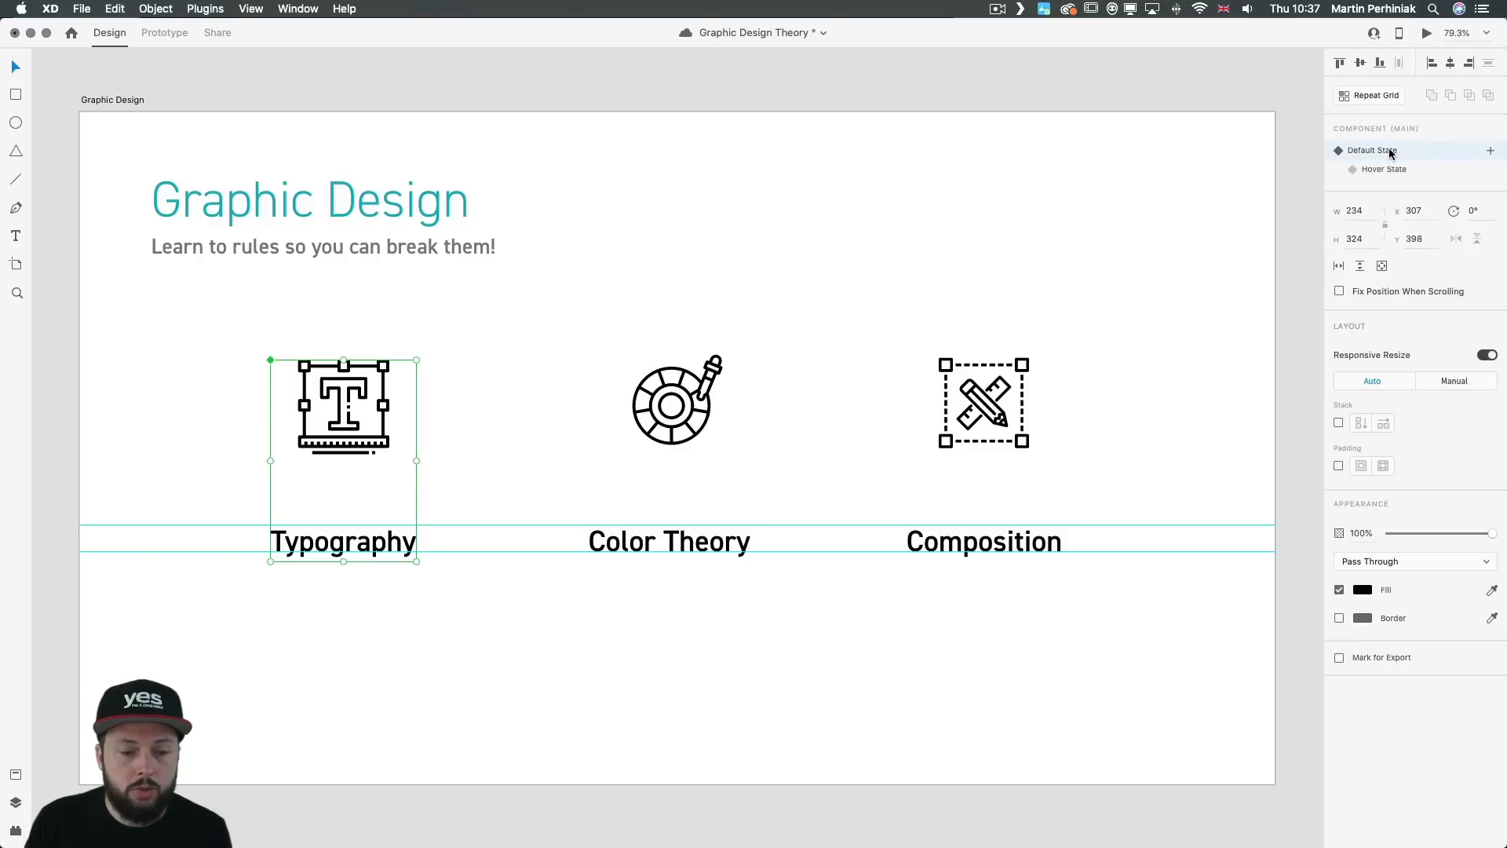
pyautogui.click(1384, 170)
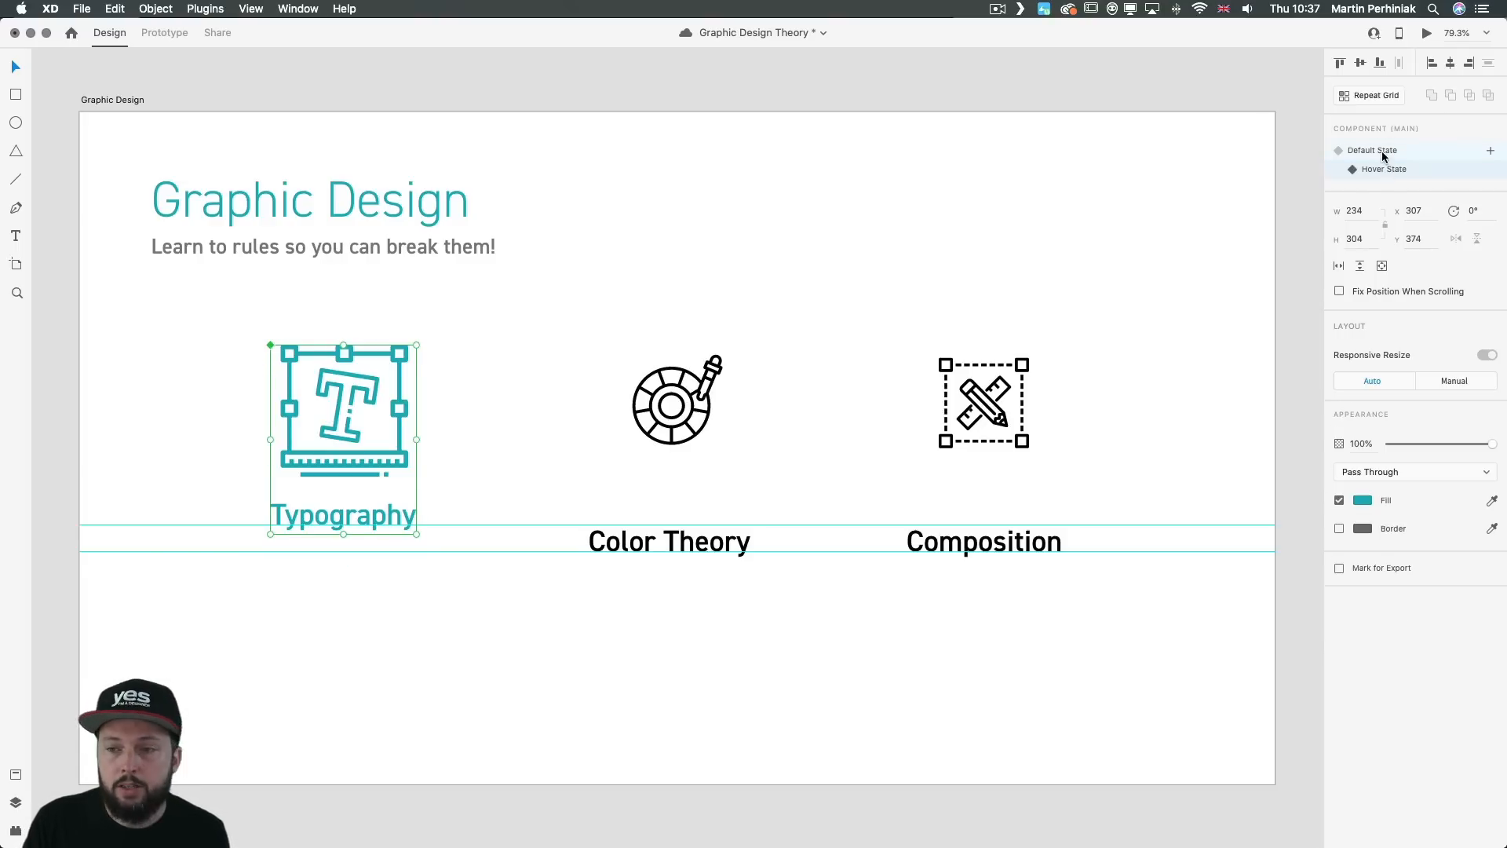
pyautogui.click(1381, 154)
pyautogui.click(1383, 171)
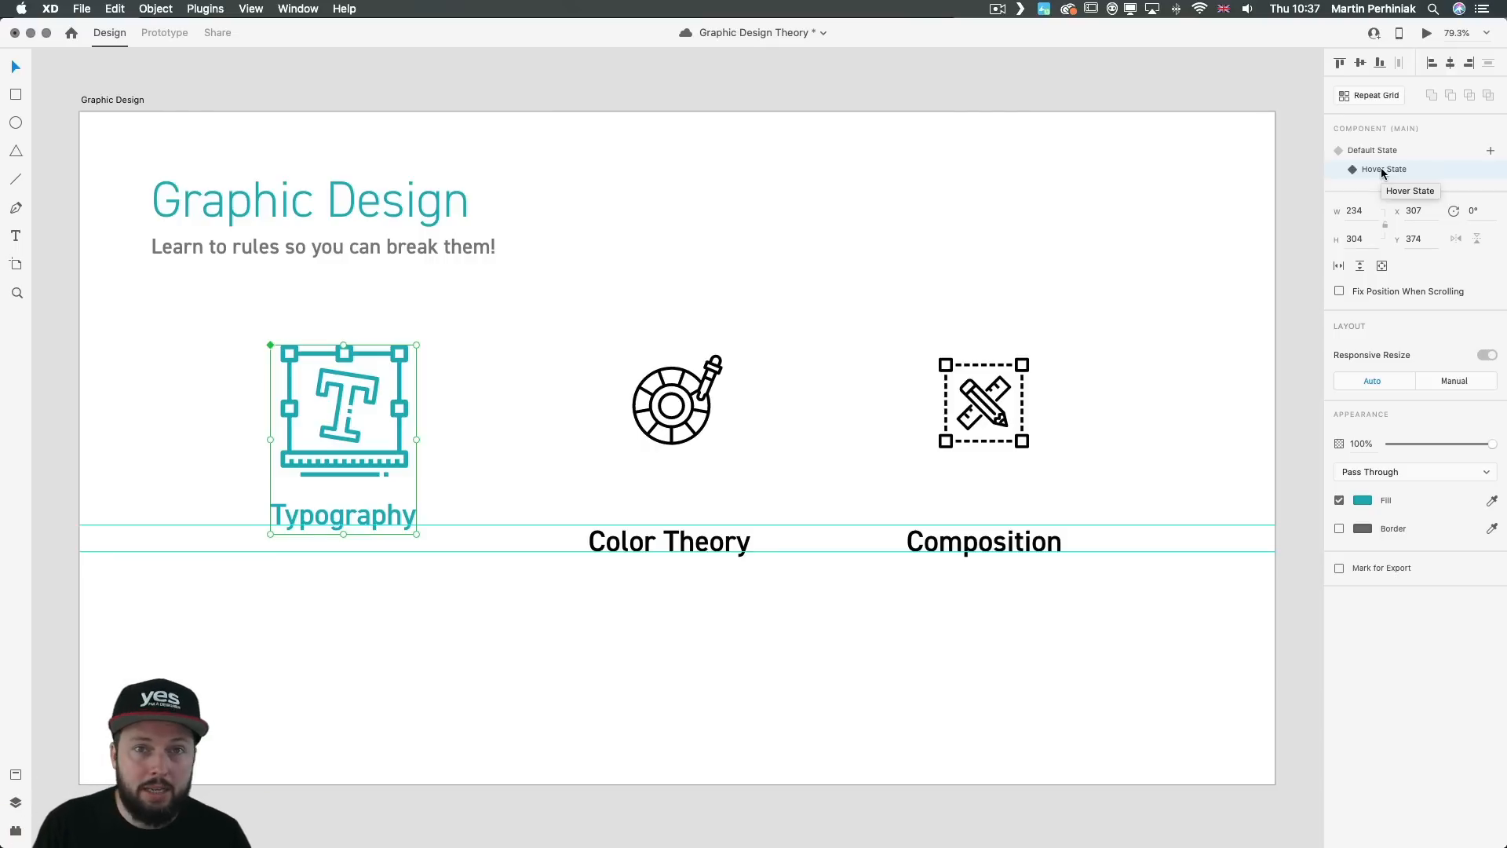
pyautogui.click(738, 263)
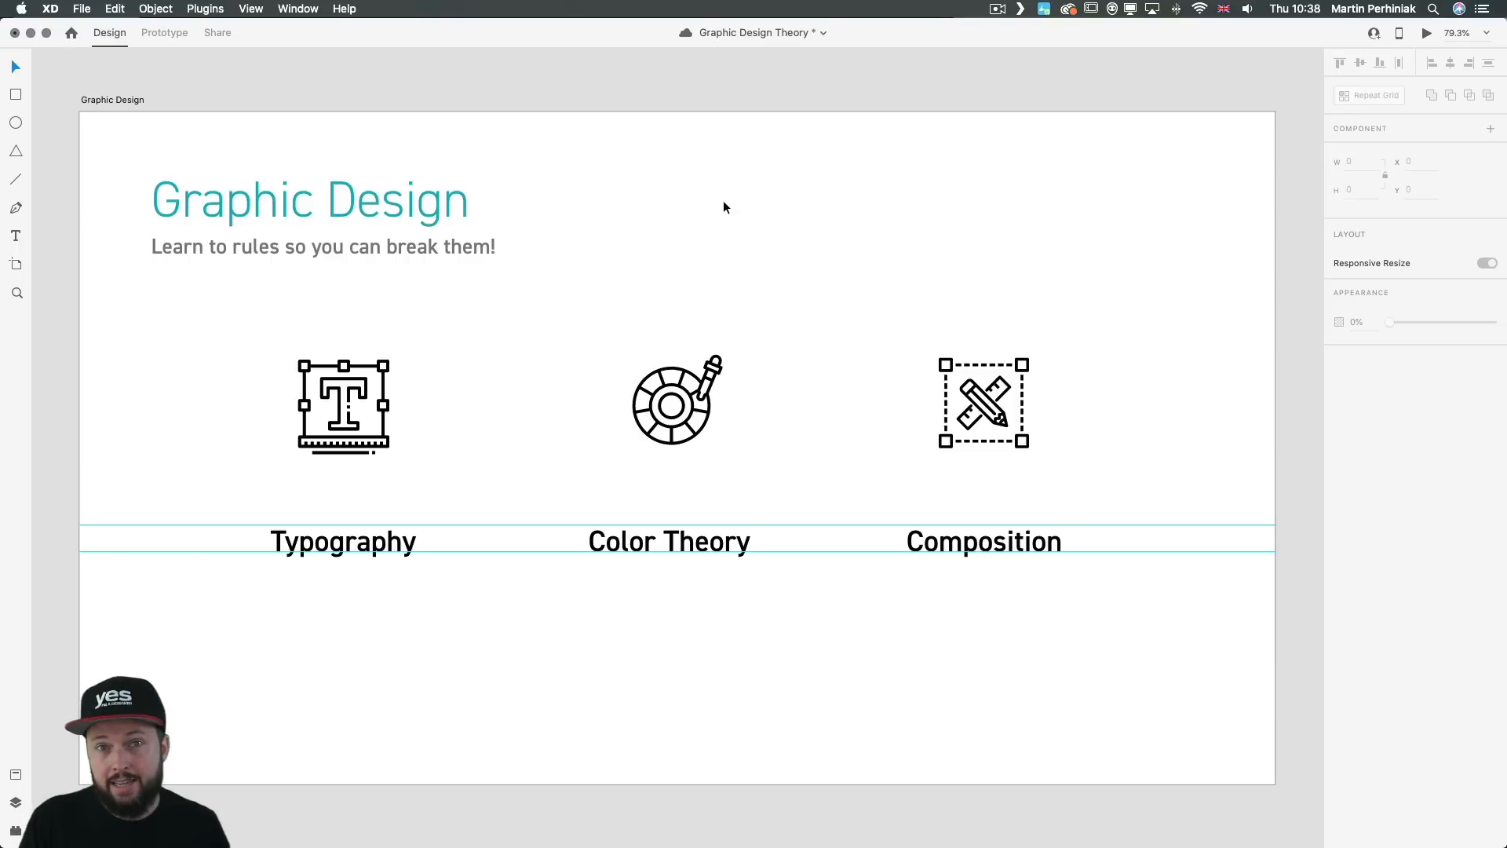
pyautogui.press('super+s')
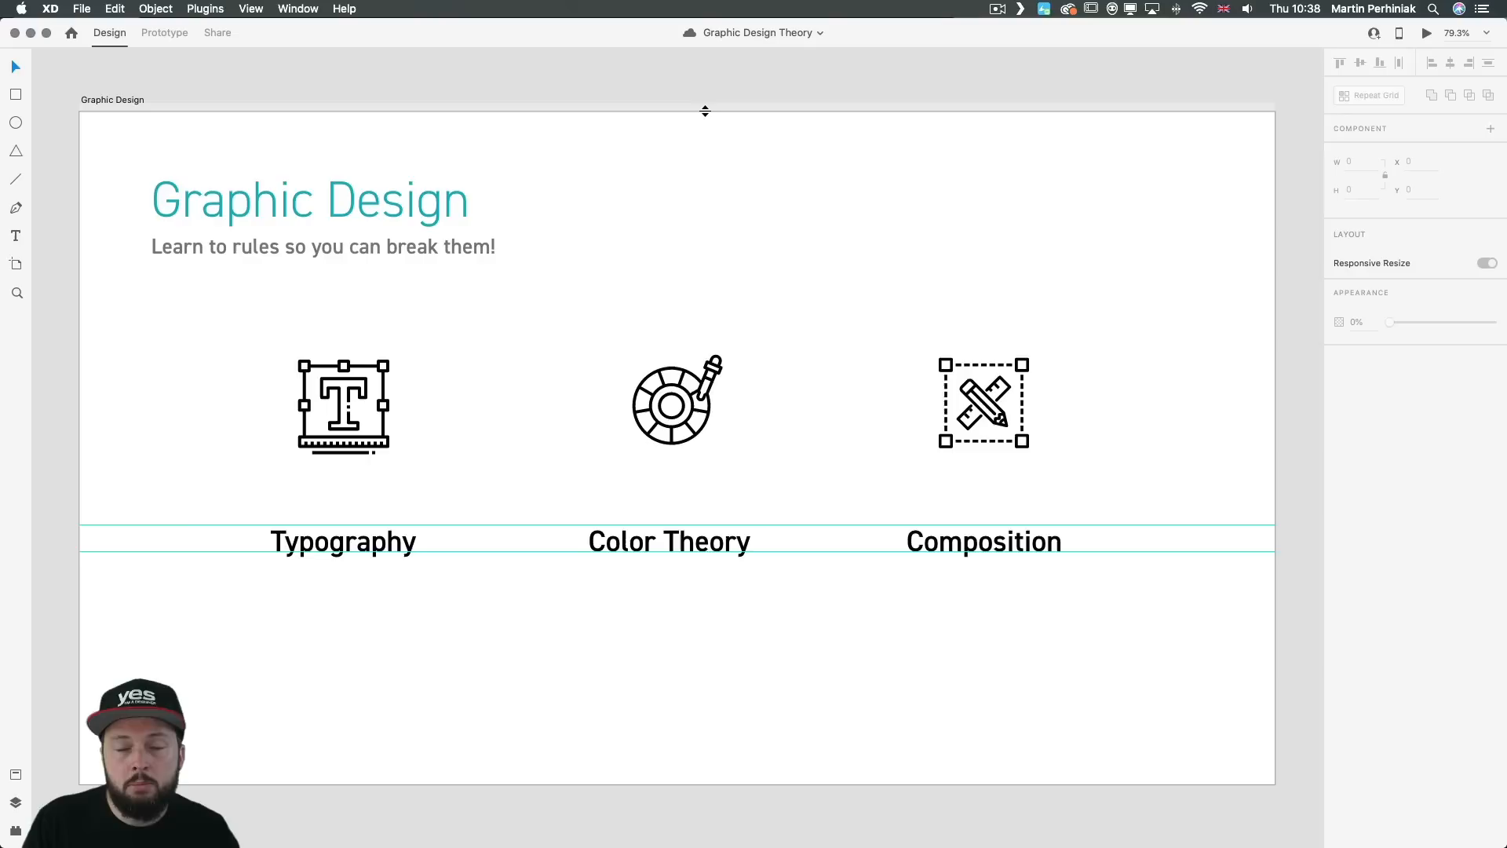
# Step: Add a horizontal guide below the title and a vertical guide beside it, and remove both guides from the artboard
pyautogui.moveTo(704, 111); pyautogui.dragTo(707, 231)
pyautogui.click(141, 312)
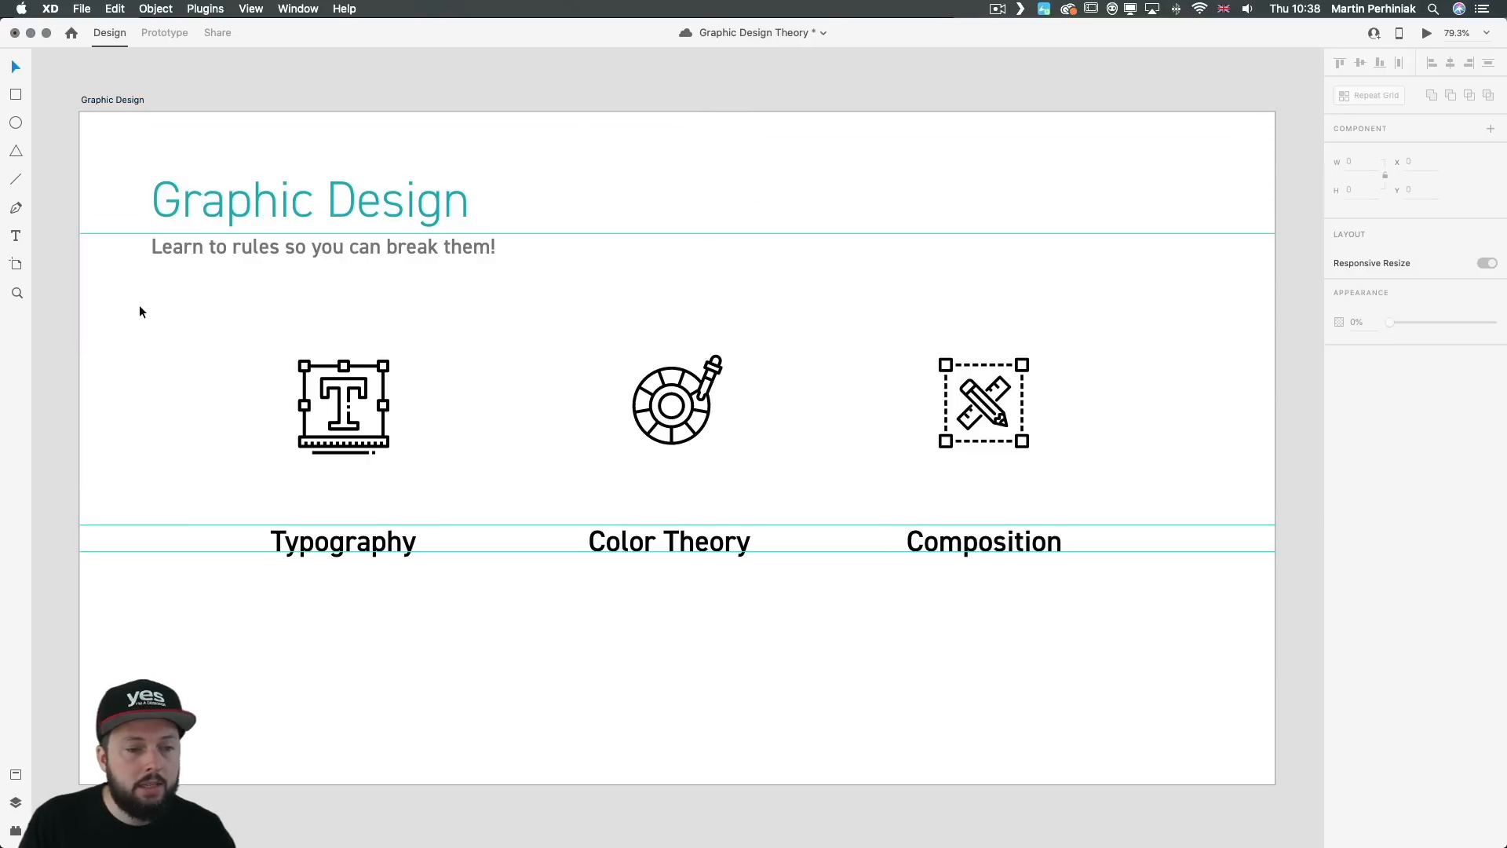
pyautogui.moveTo(77, 300); pyautogui.dragTo(131, 300)
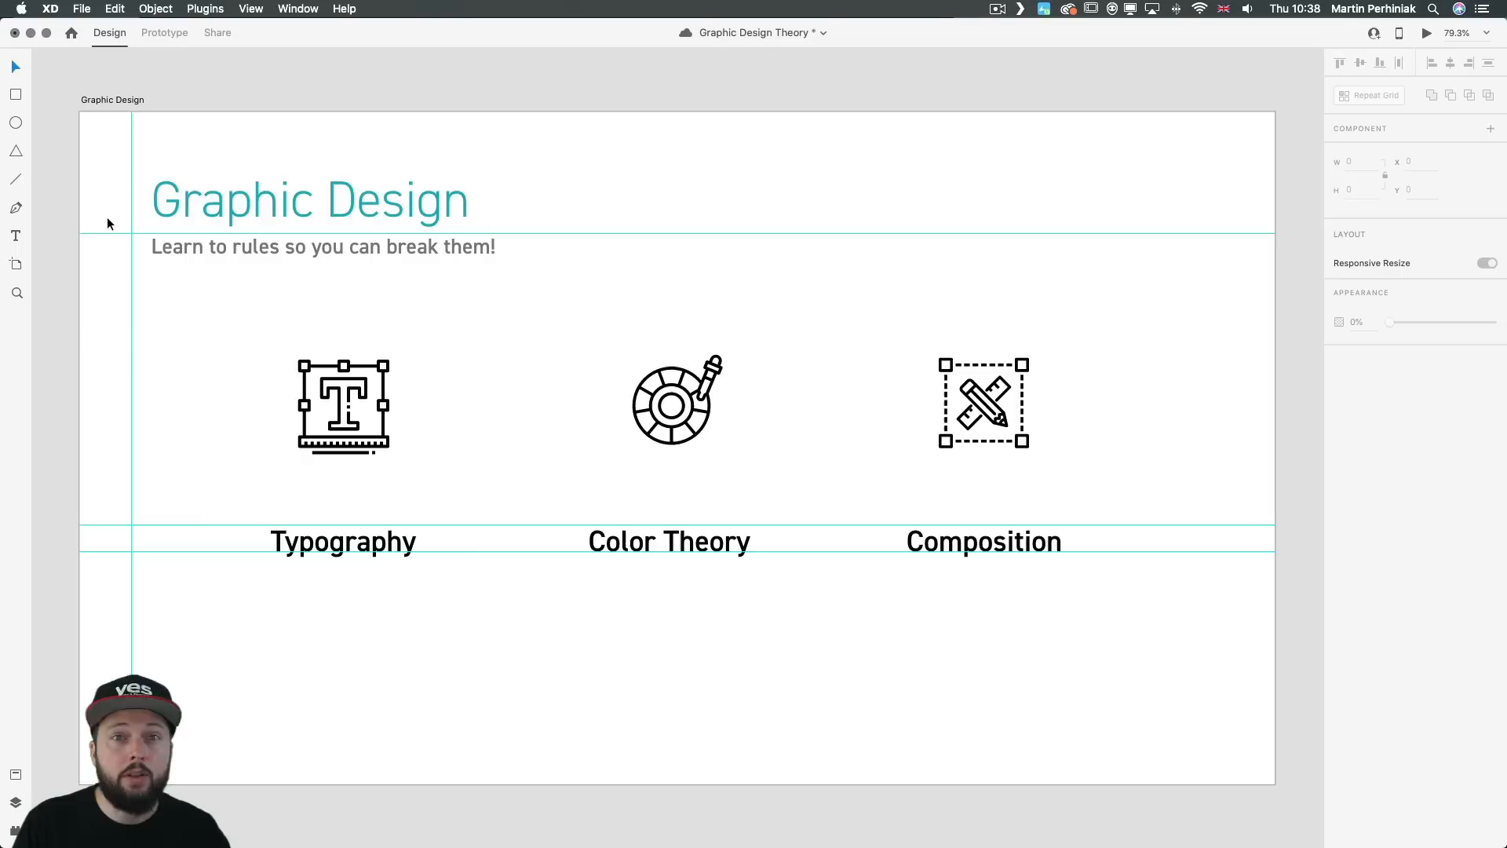
pyautogui.moveTo(131, 279); pyautogui.dragTo(60, 286)
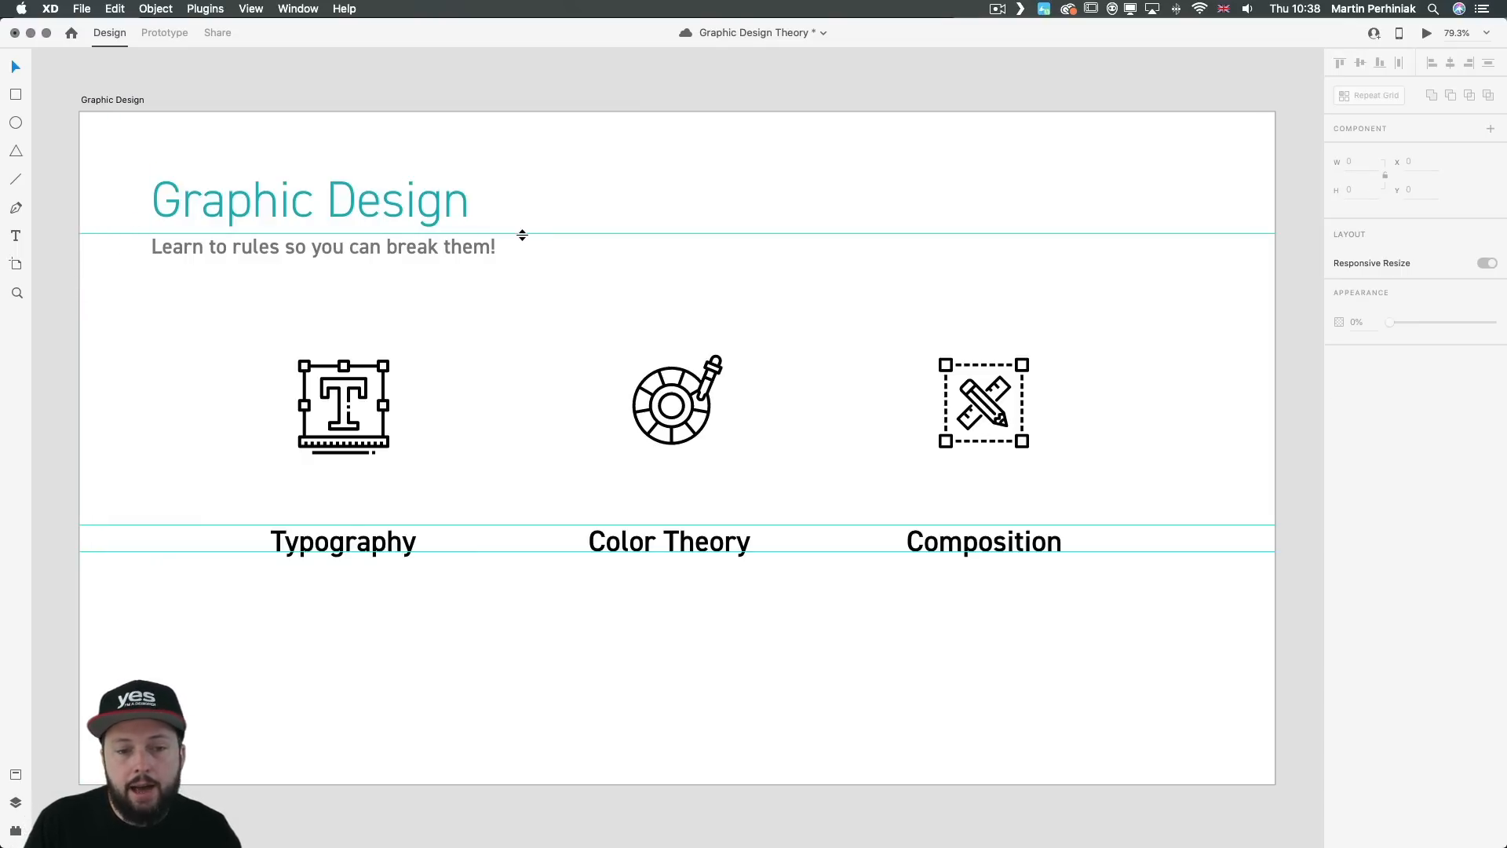
pyautogui.moveTo(522, 235); pyautogui.dragTo(528, 100)
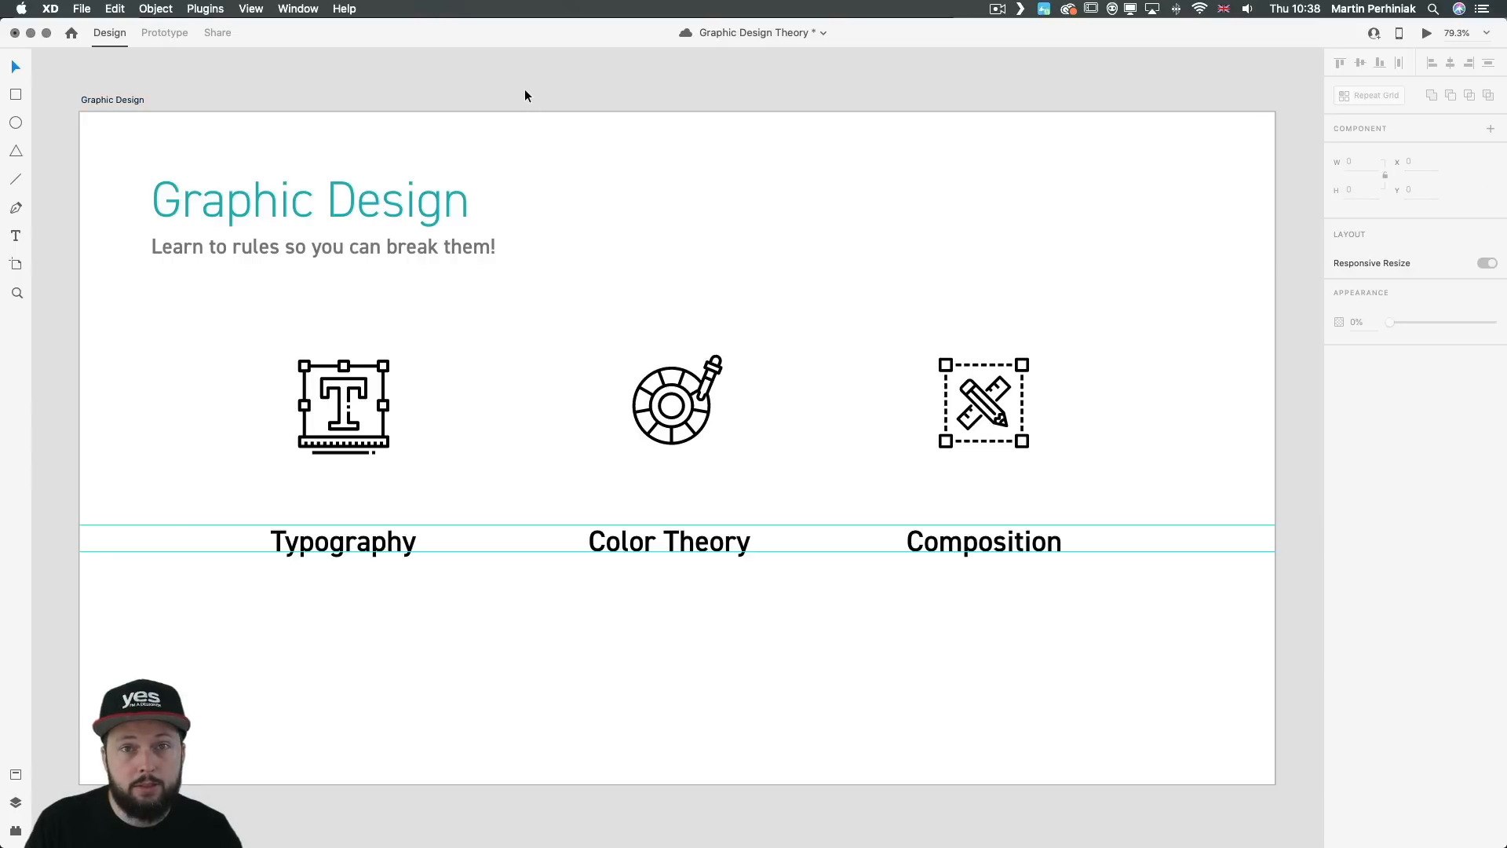
# Step: Inspect the properties of the Composition icon and the Graphic Design title, and look through the document's component assets
pyautogui.click(985, 401)
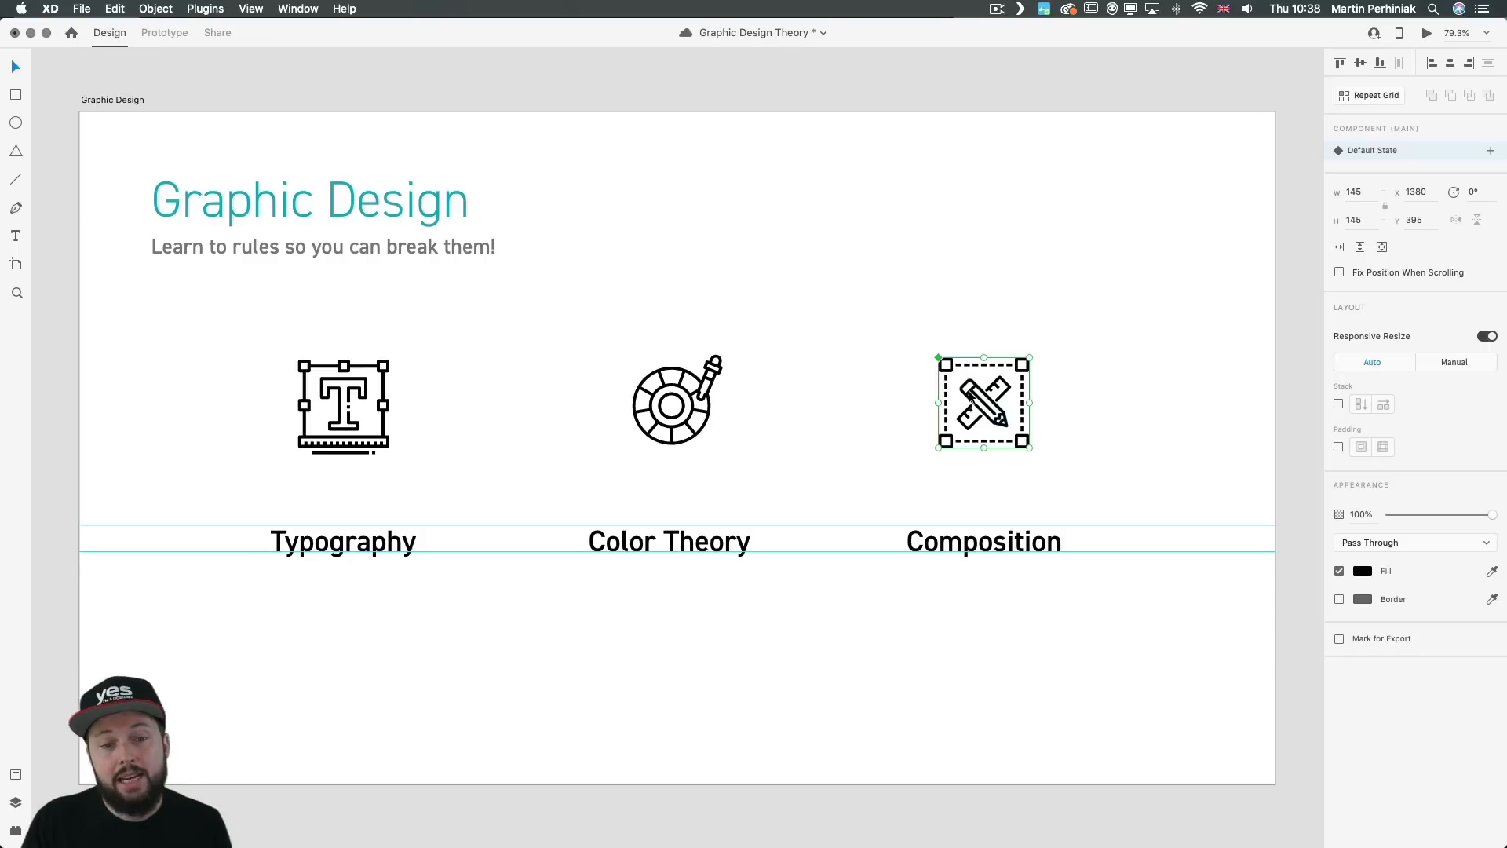
pyautogui.click(444, 216)
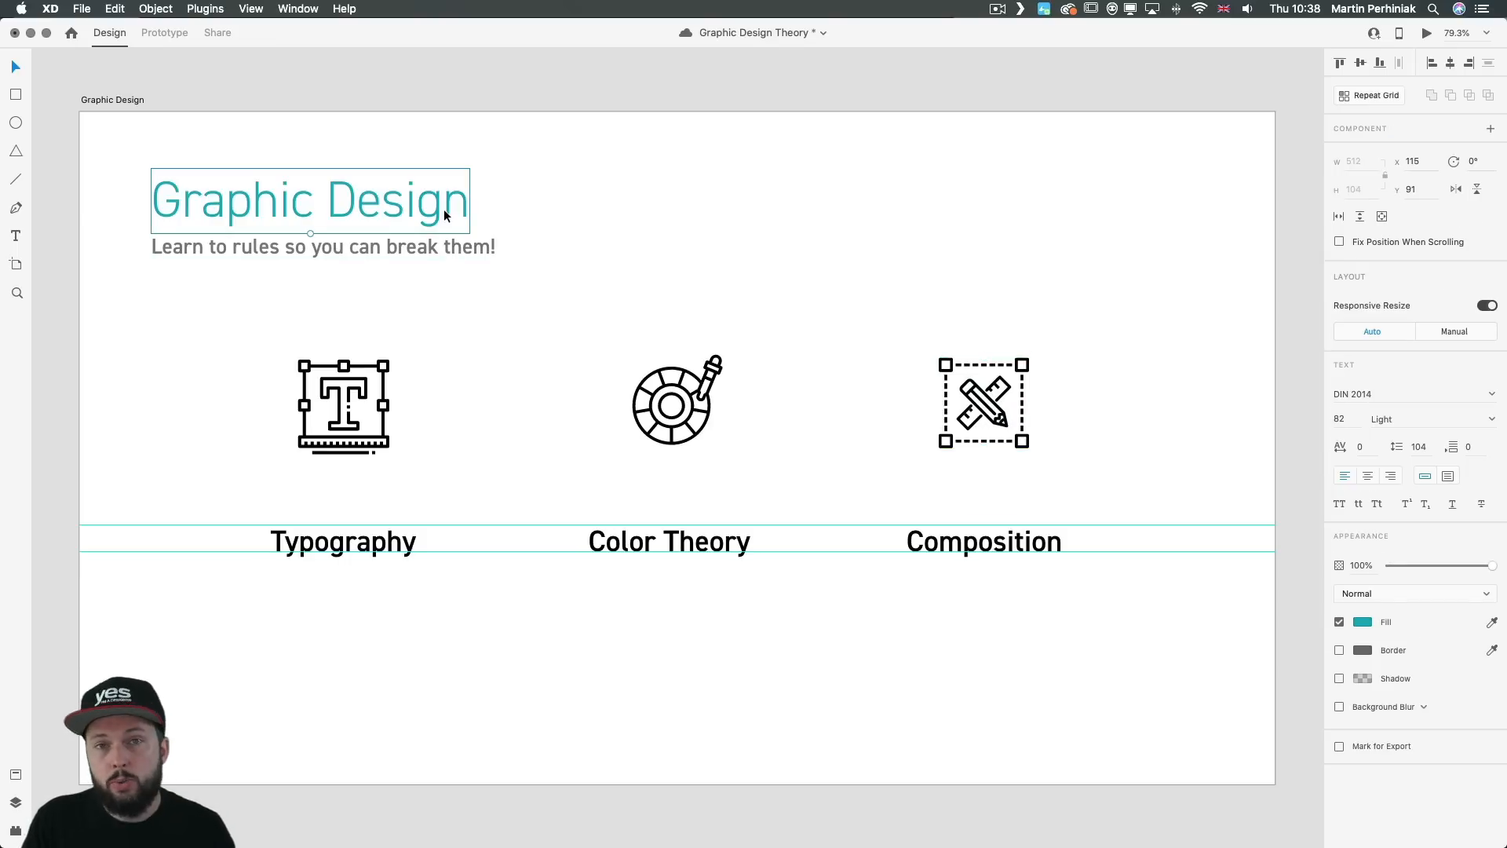
pyautogui.click(979, 390)
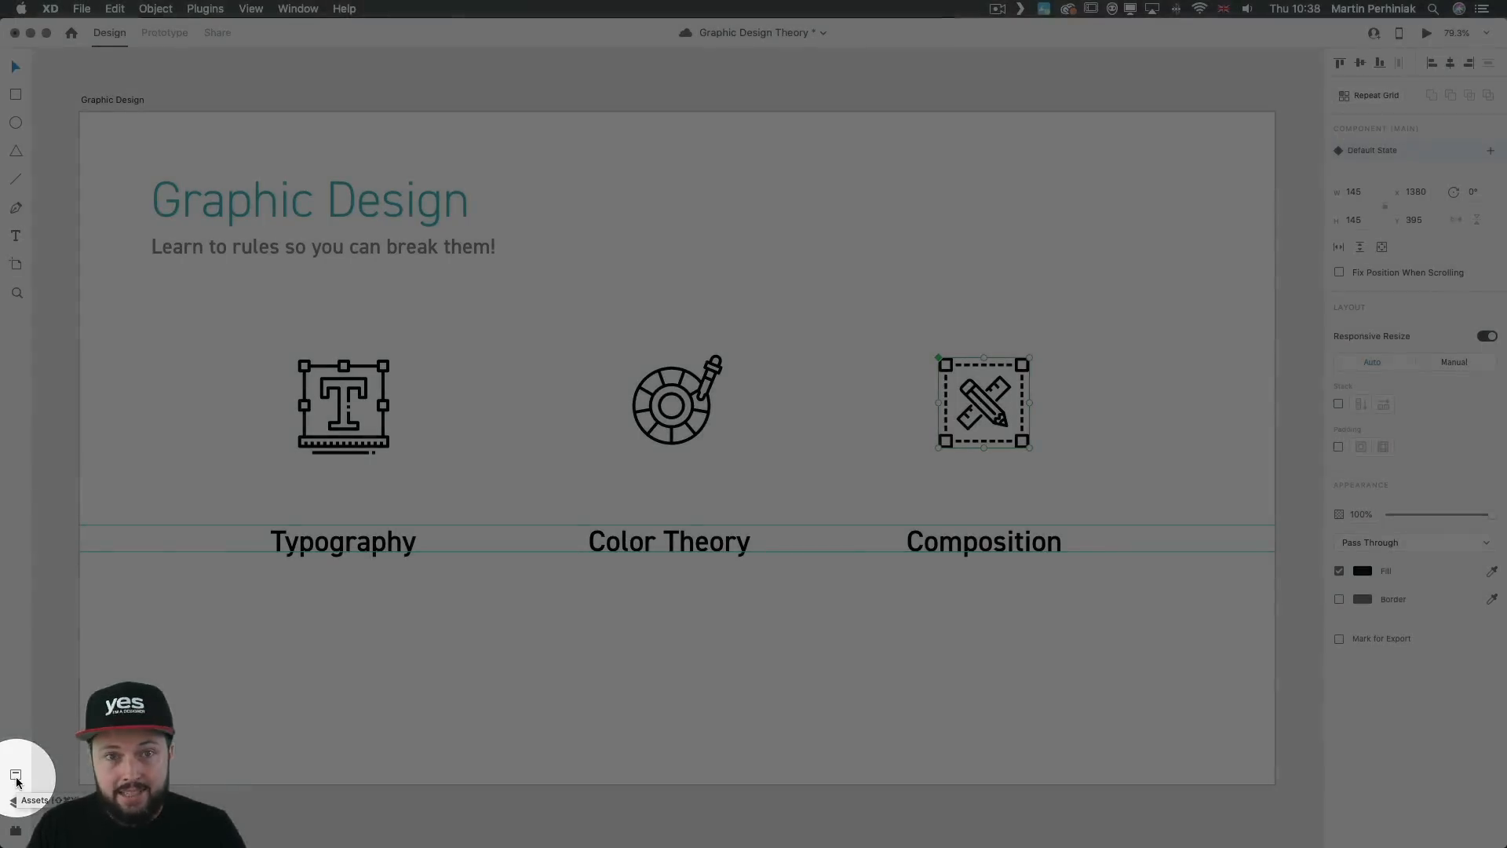
pyautogui.click(17, 777)
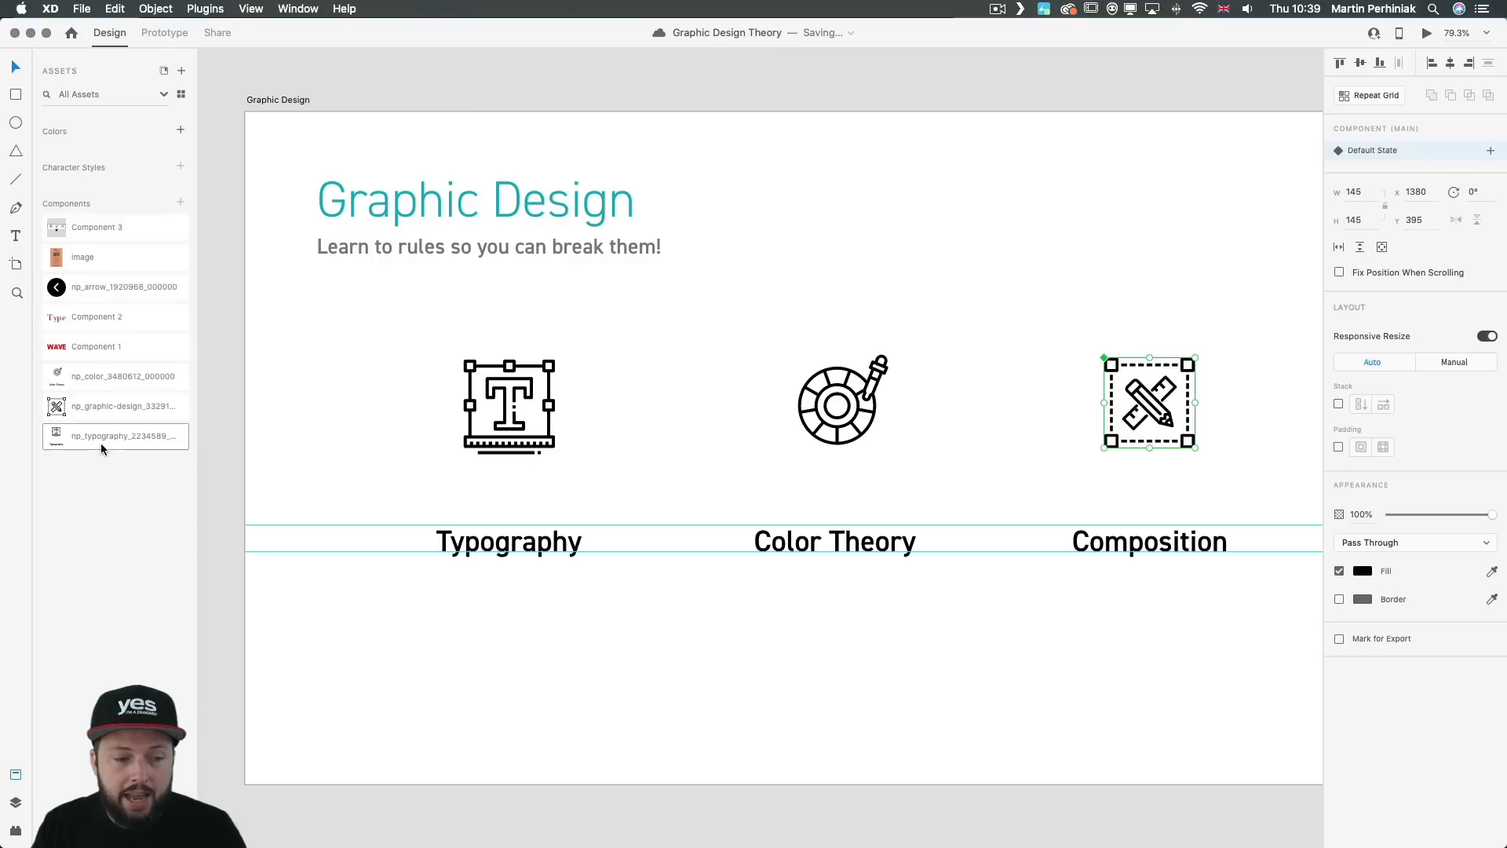
pyautogui.click(15, 775)
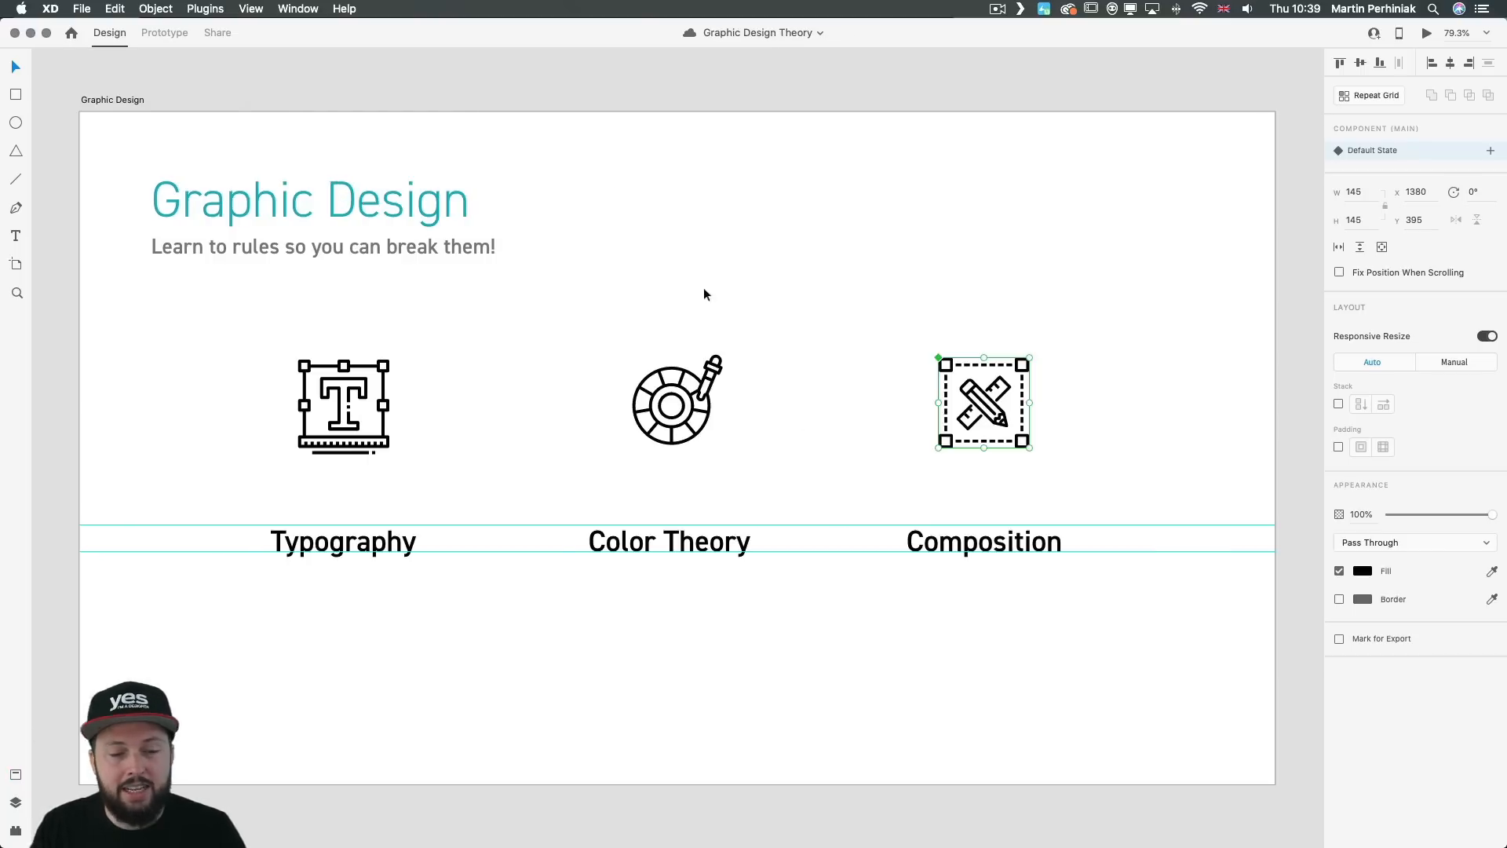
pyautogui.click(861, 266)
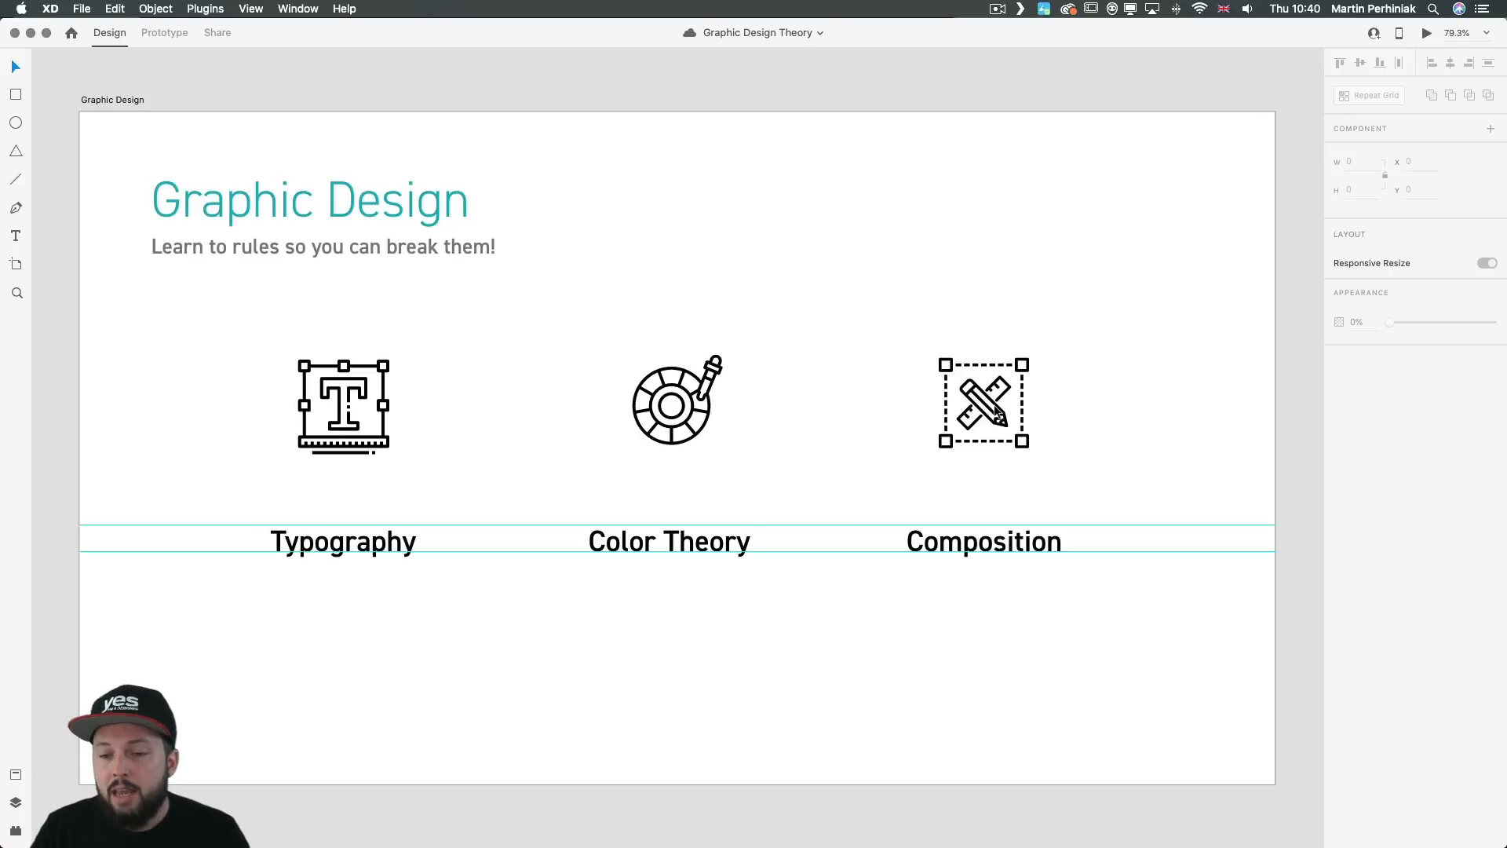
# Step: Cut the Composition label, paste it inside the Composition icon's component, and save the document
pyautogui.click(994, 406)
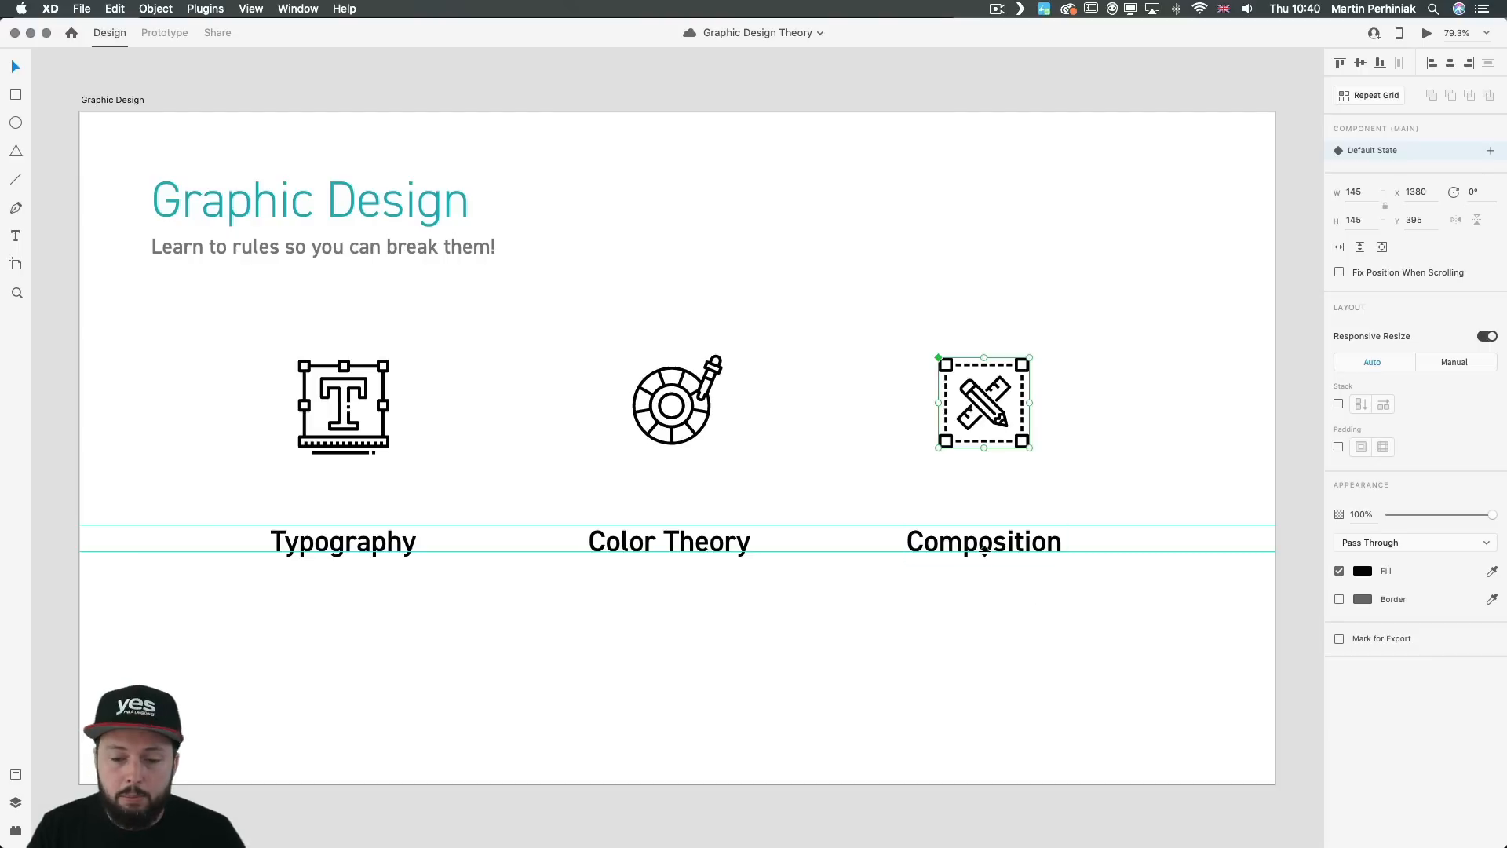
pyautogui.click(997, 545)
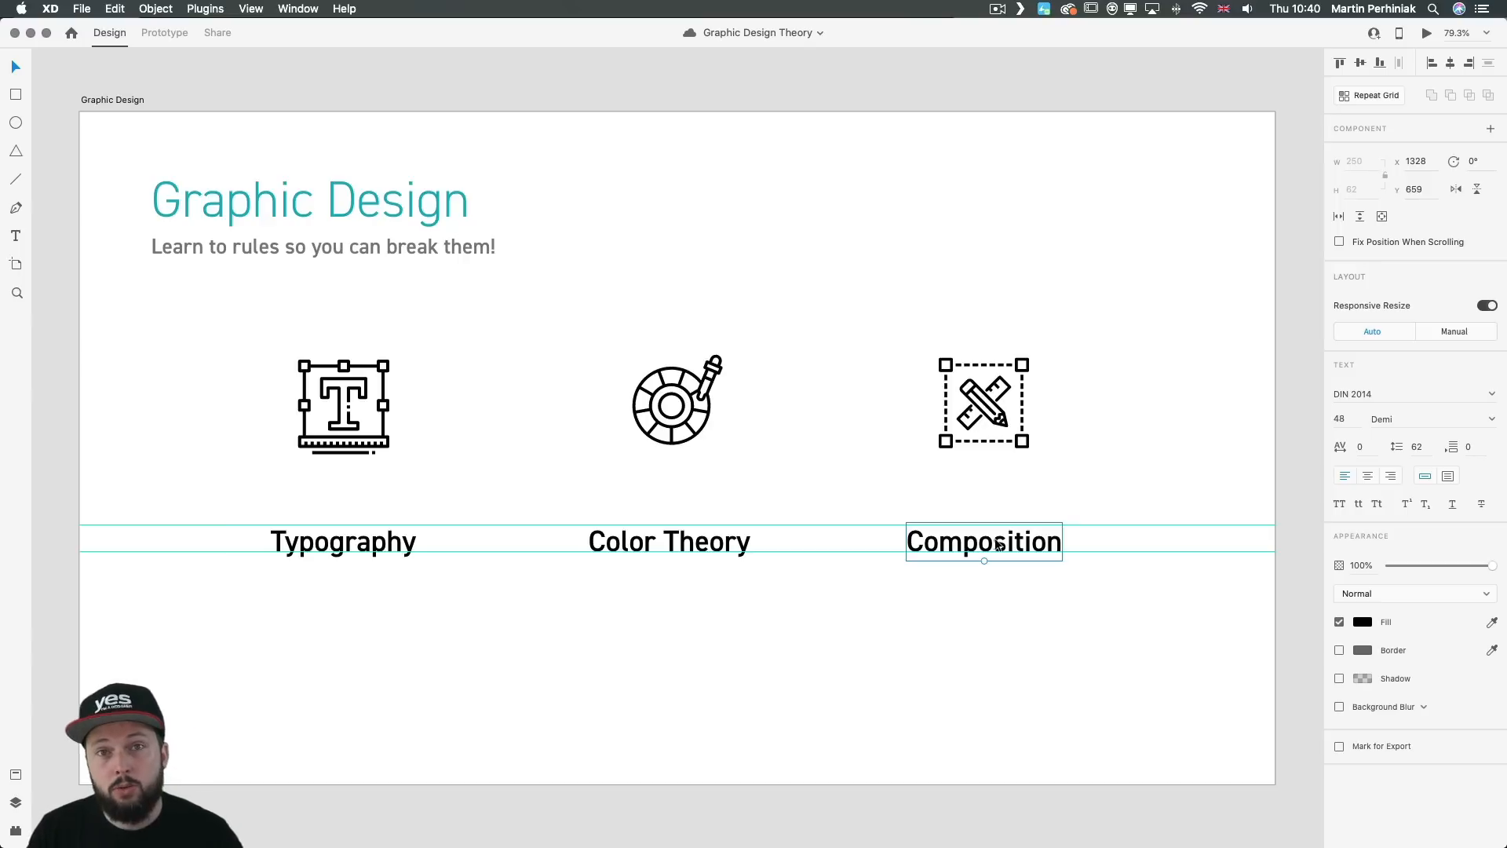
pyautogui.press('super+x')
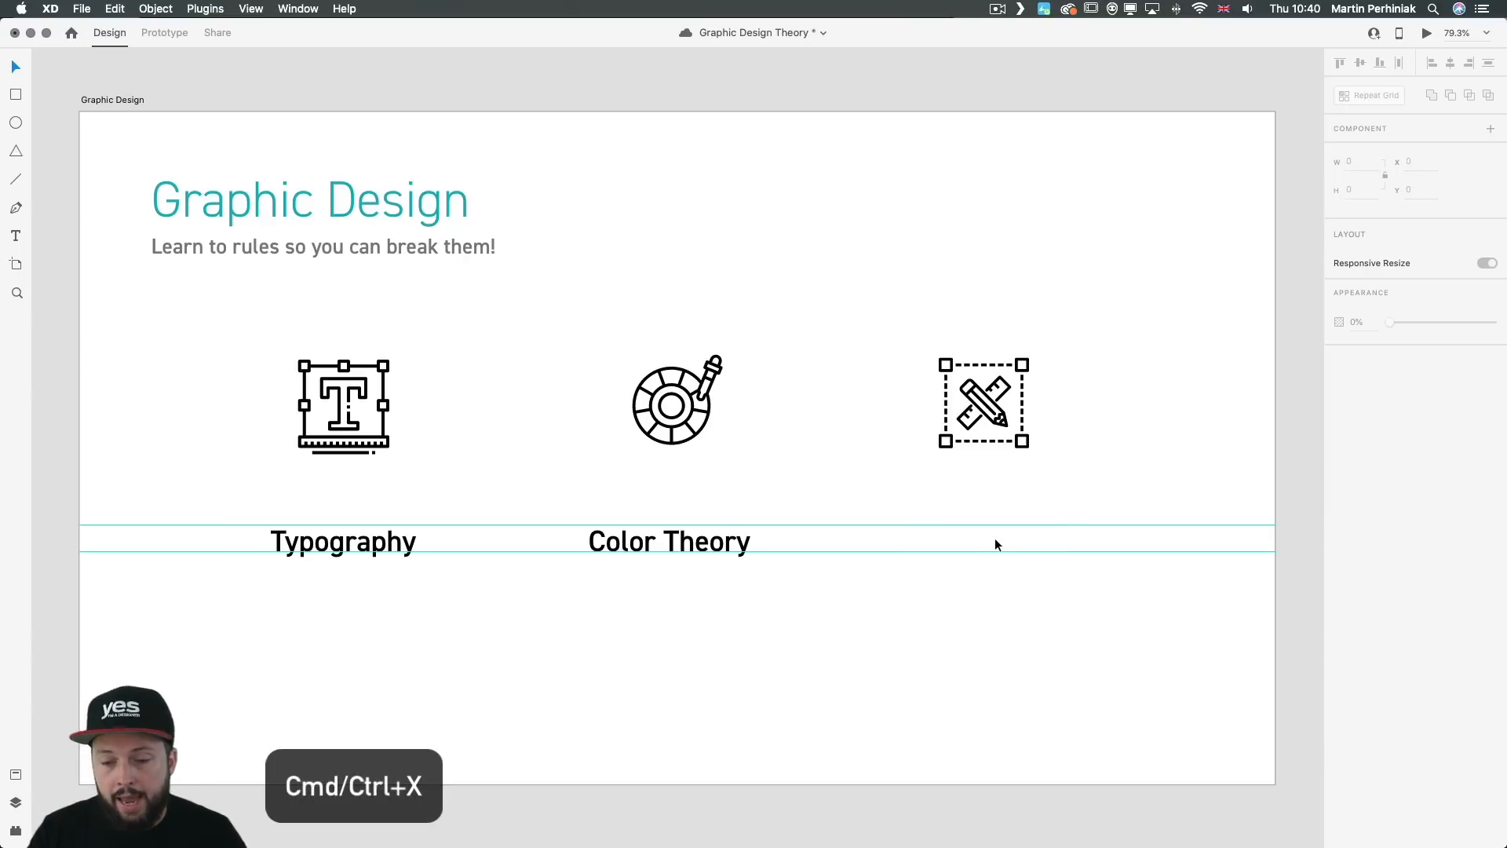
pyautogui.click(1004, 419)
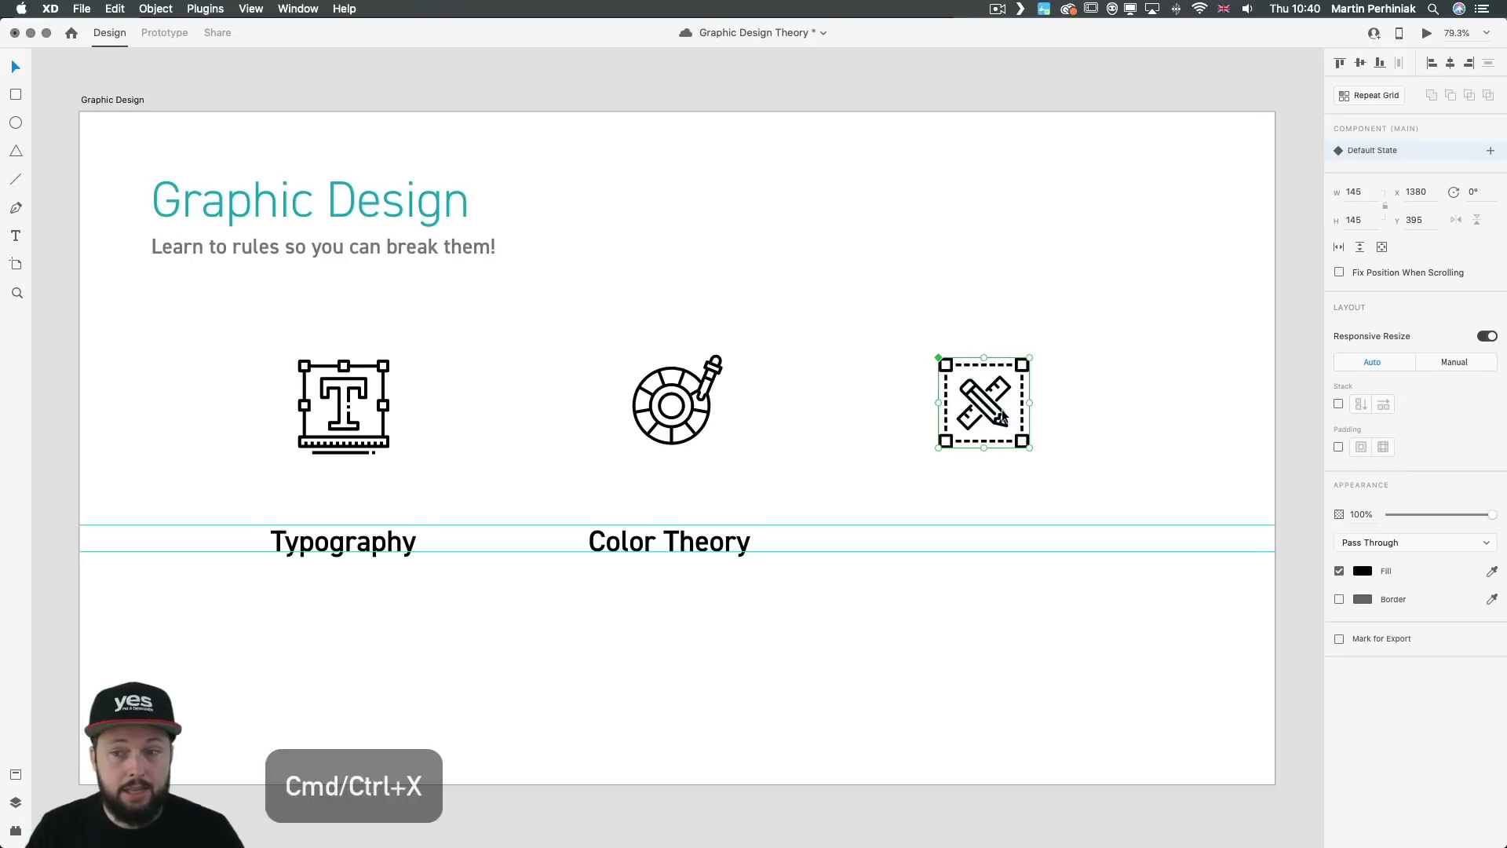
pyautogui.doubleClick(1004, 419)
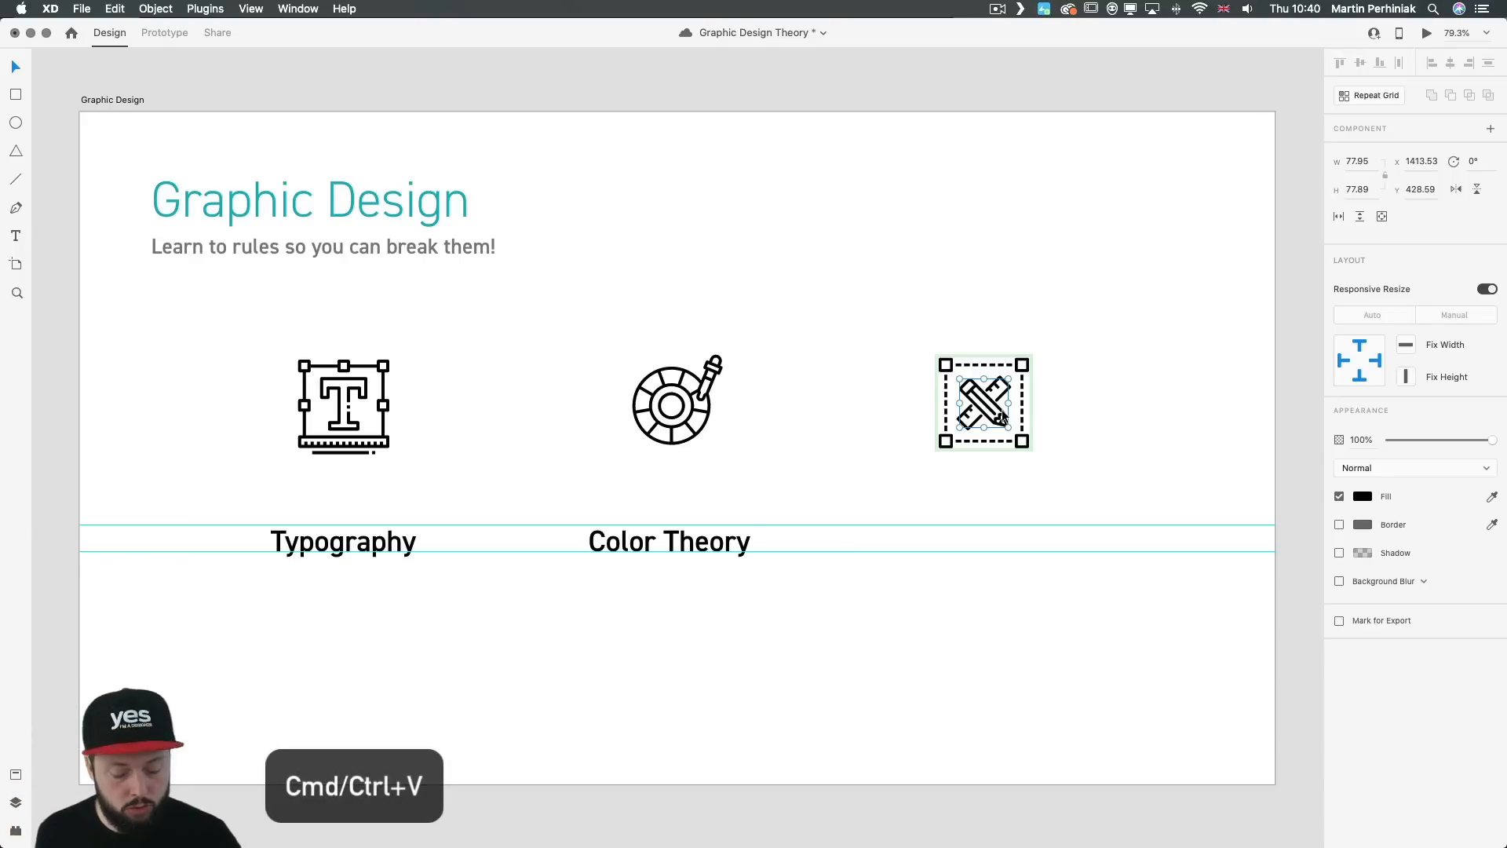
pyautogui.press('super+v')
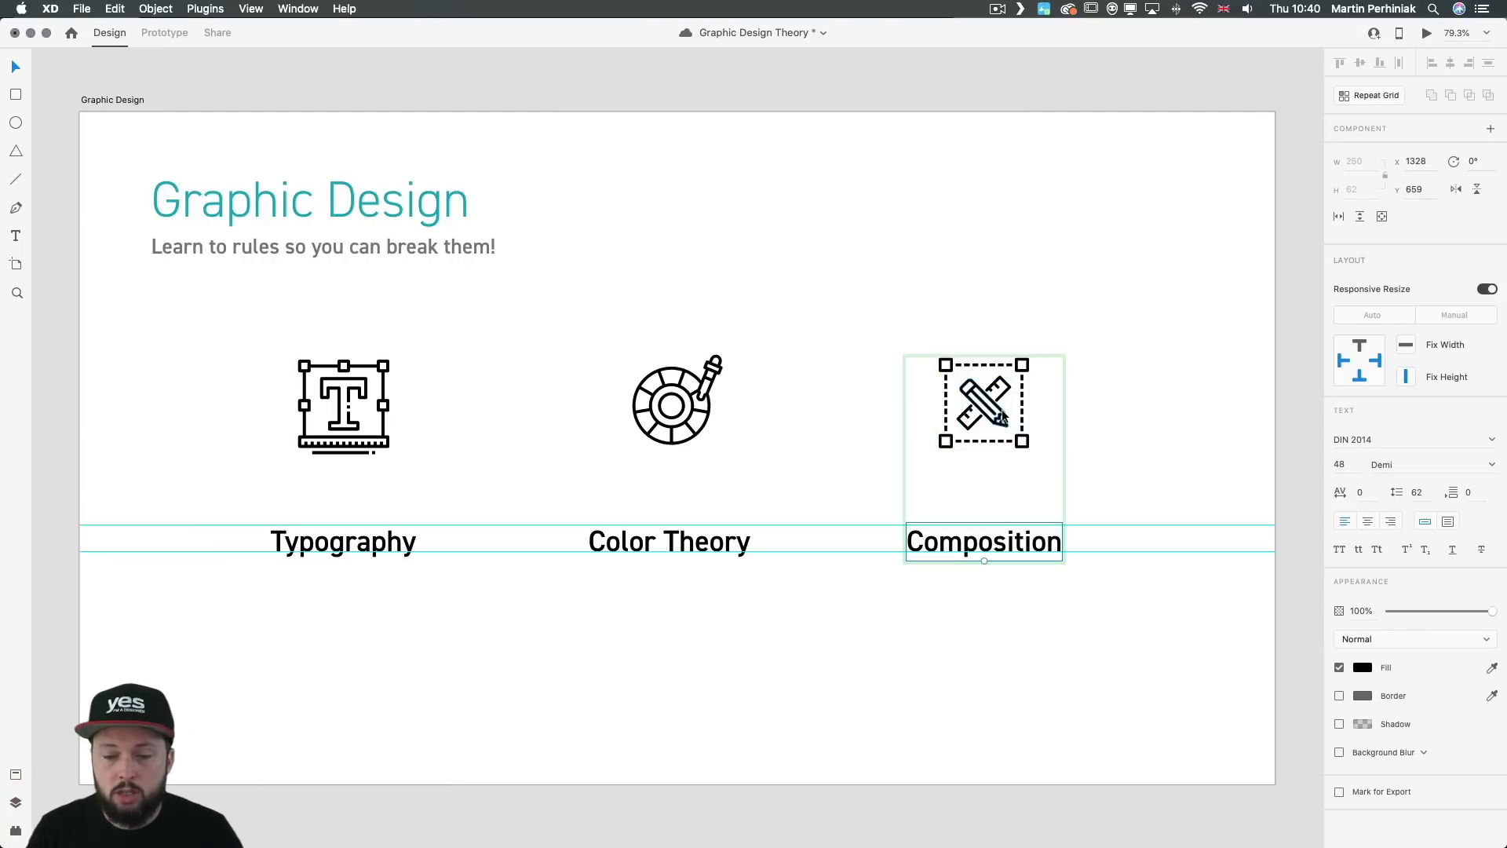
pyautogui.click(1190, 394)
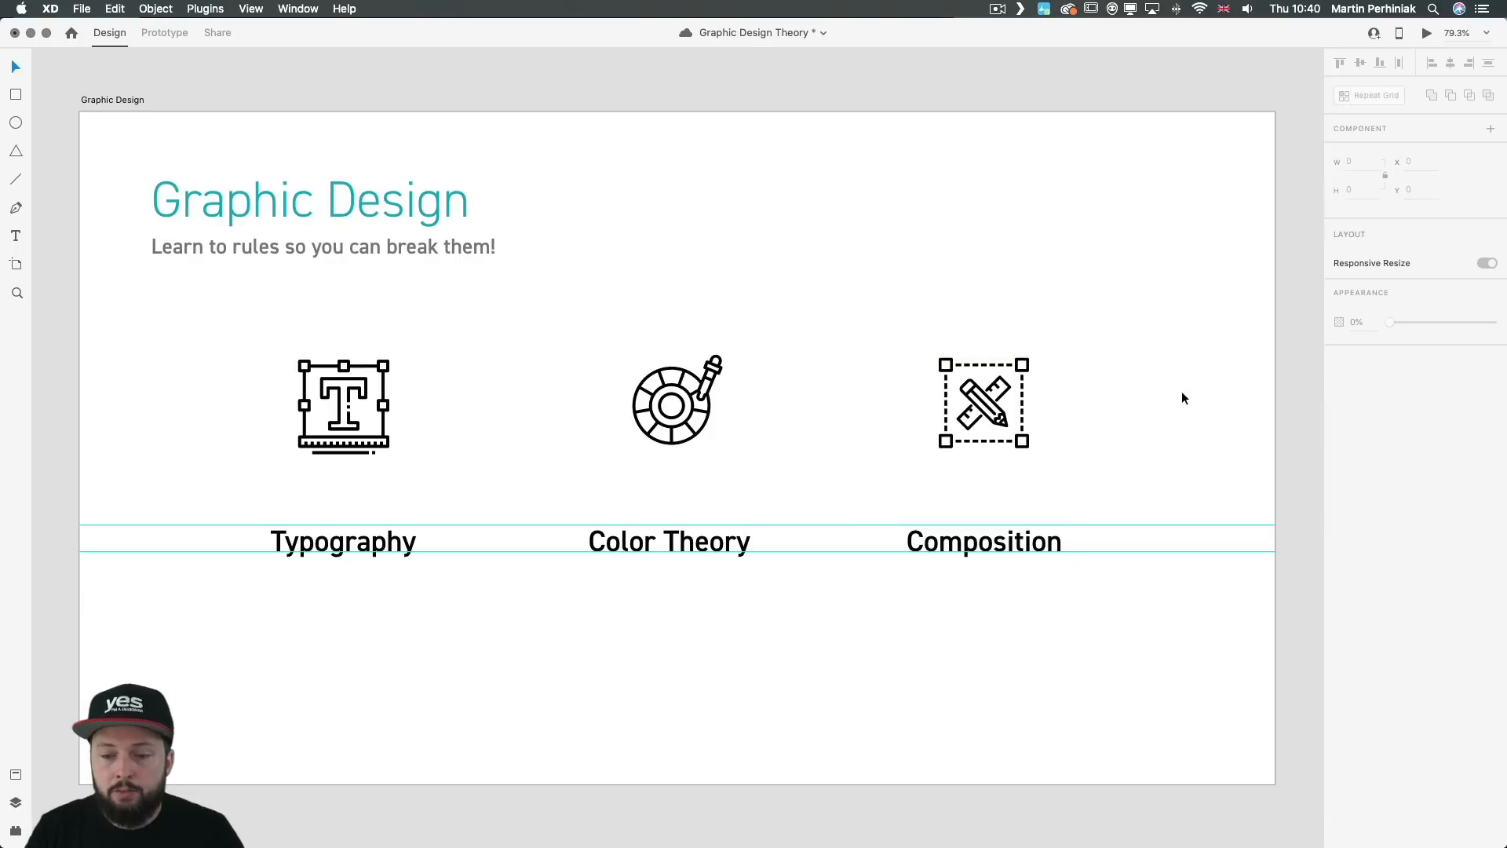
pyautogui.click(982, 420)
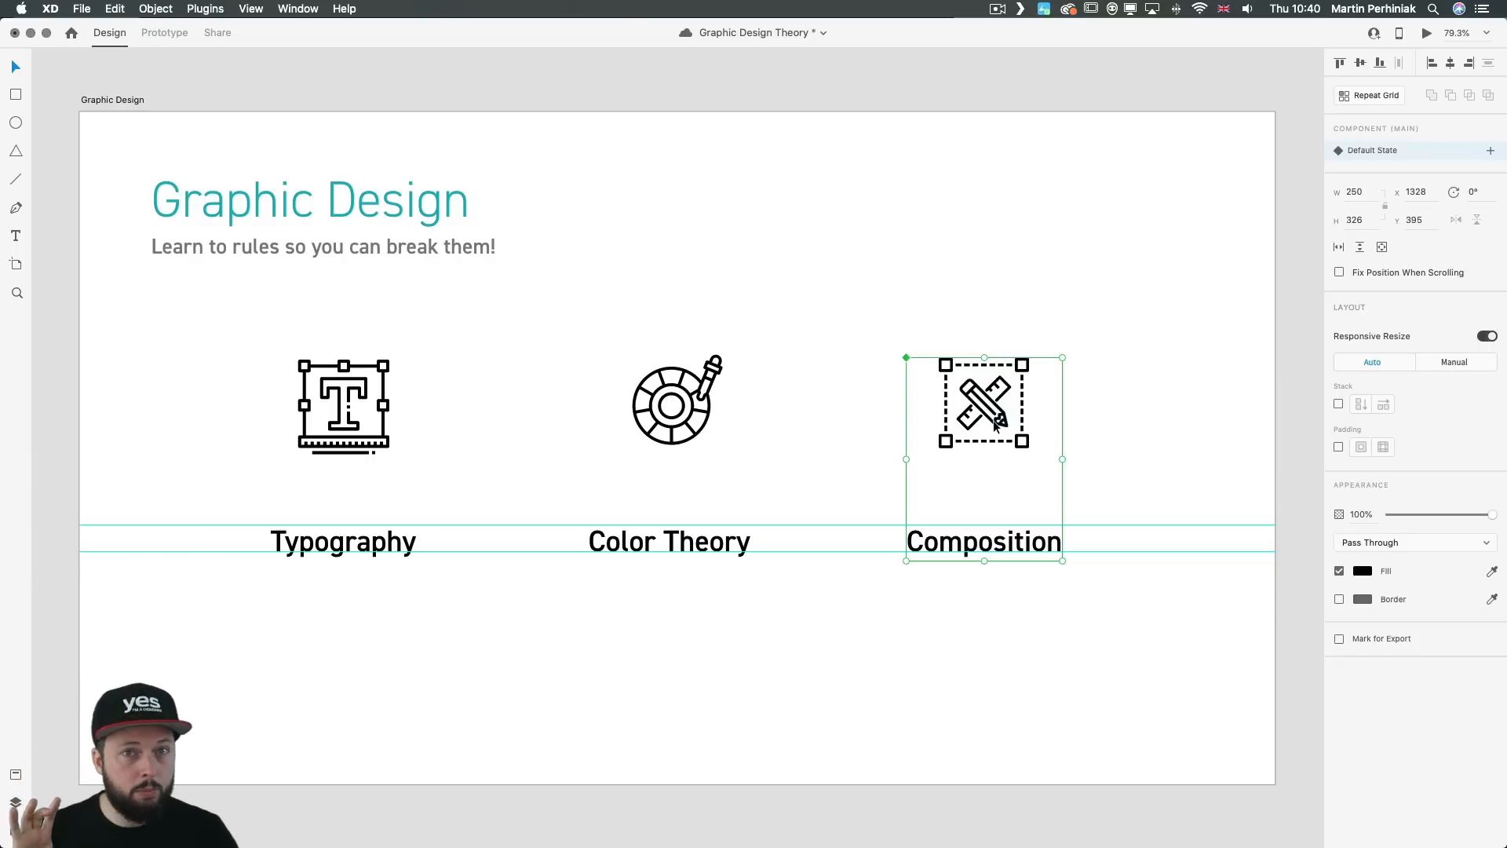
pyautogui.press('super+s')
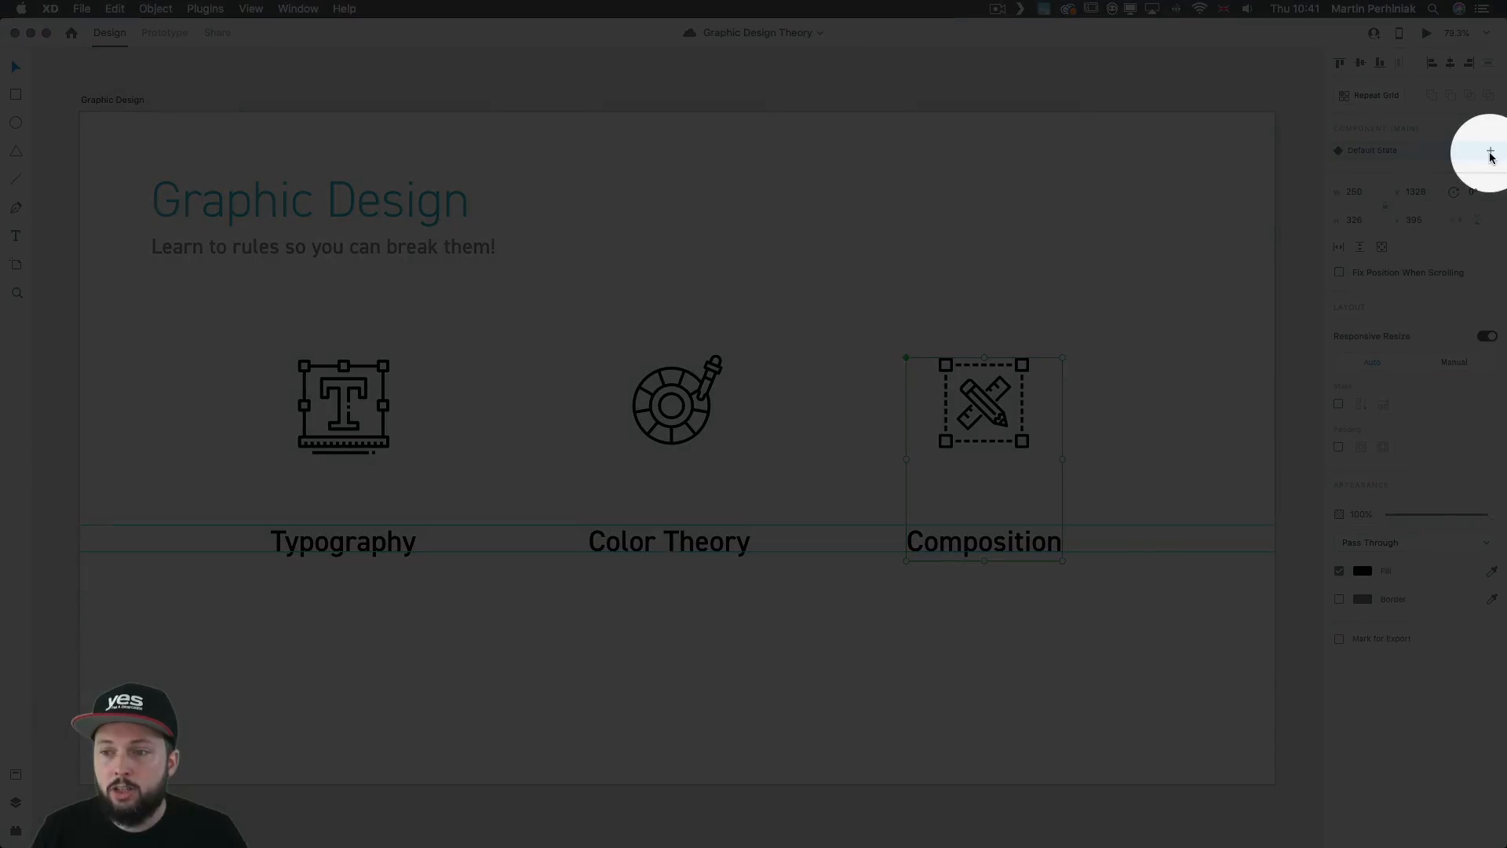
# Step: Add a Hover State to the Composition component, keeping its default name
pyautogui.click(1491, 150)
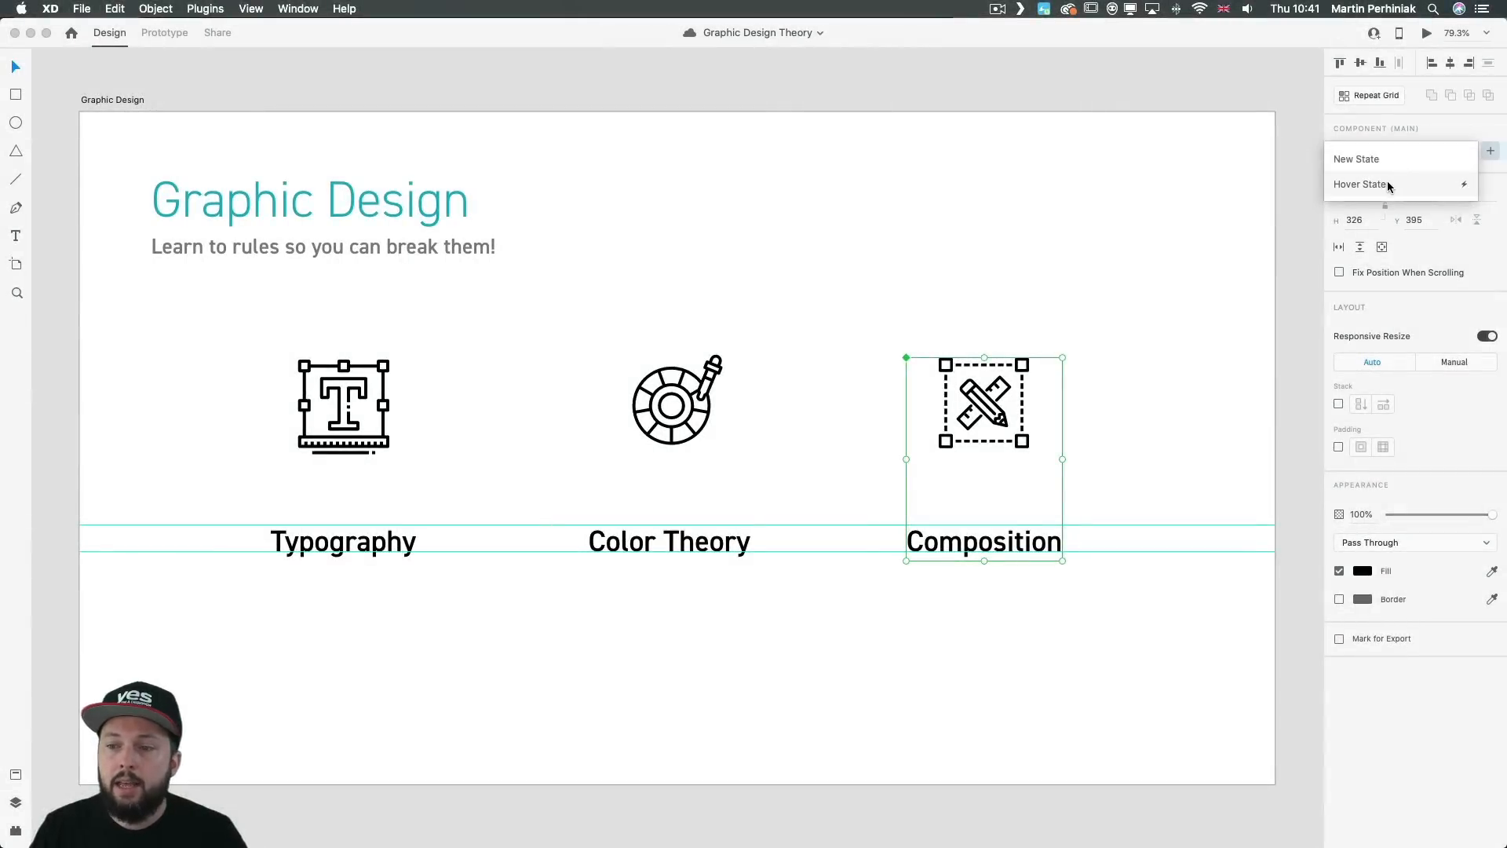
pyautogui.click(1388, 186)
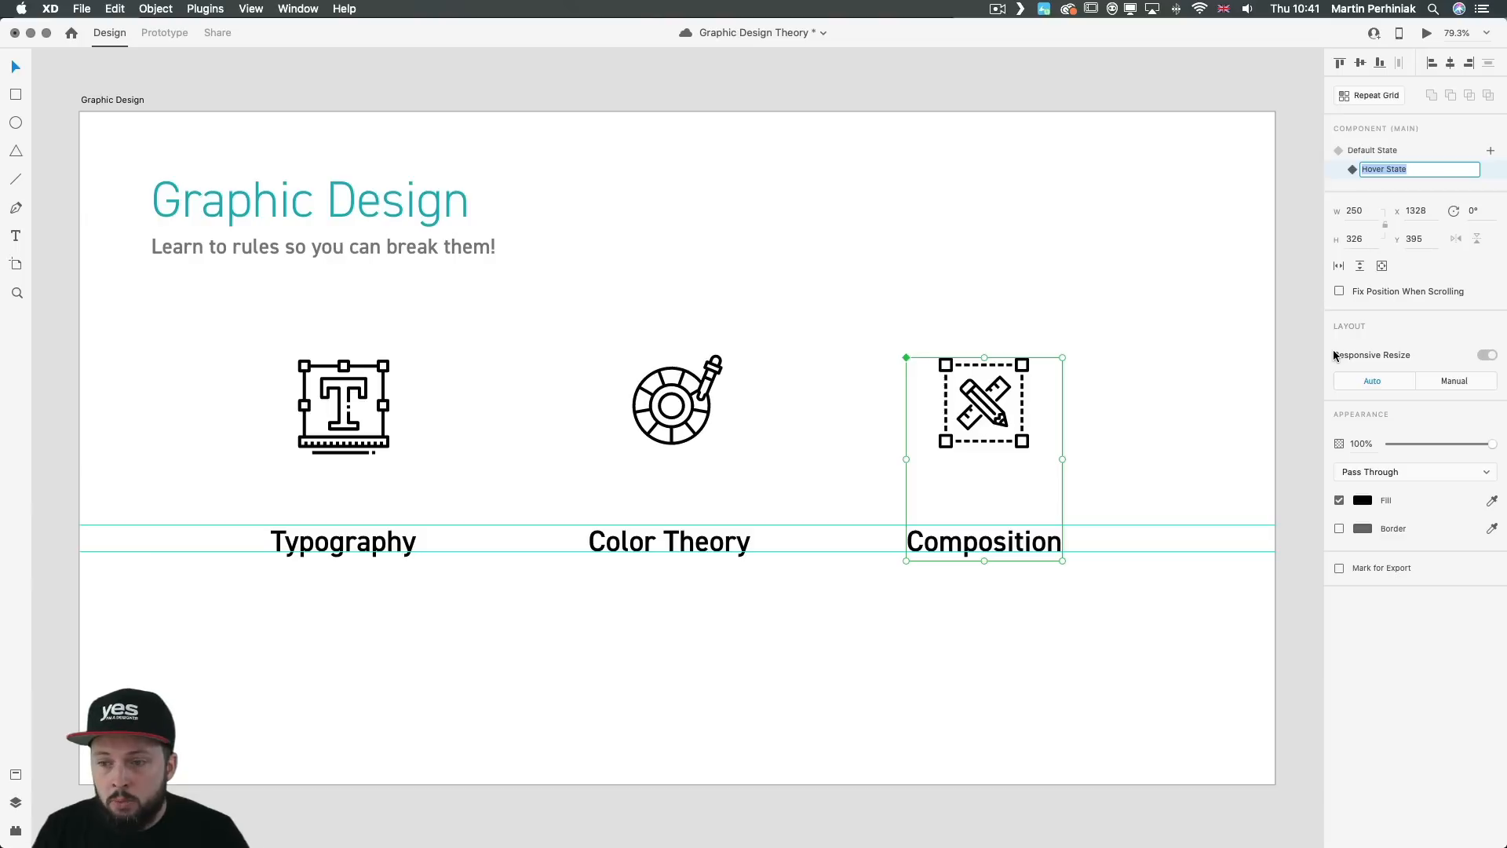
pyautogui.click(989, 411)
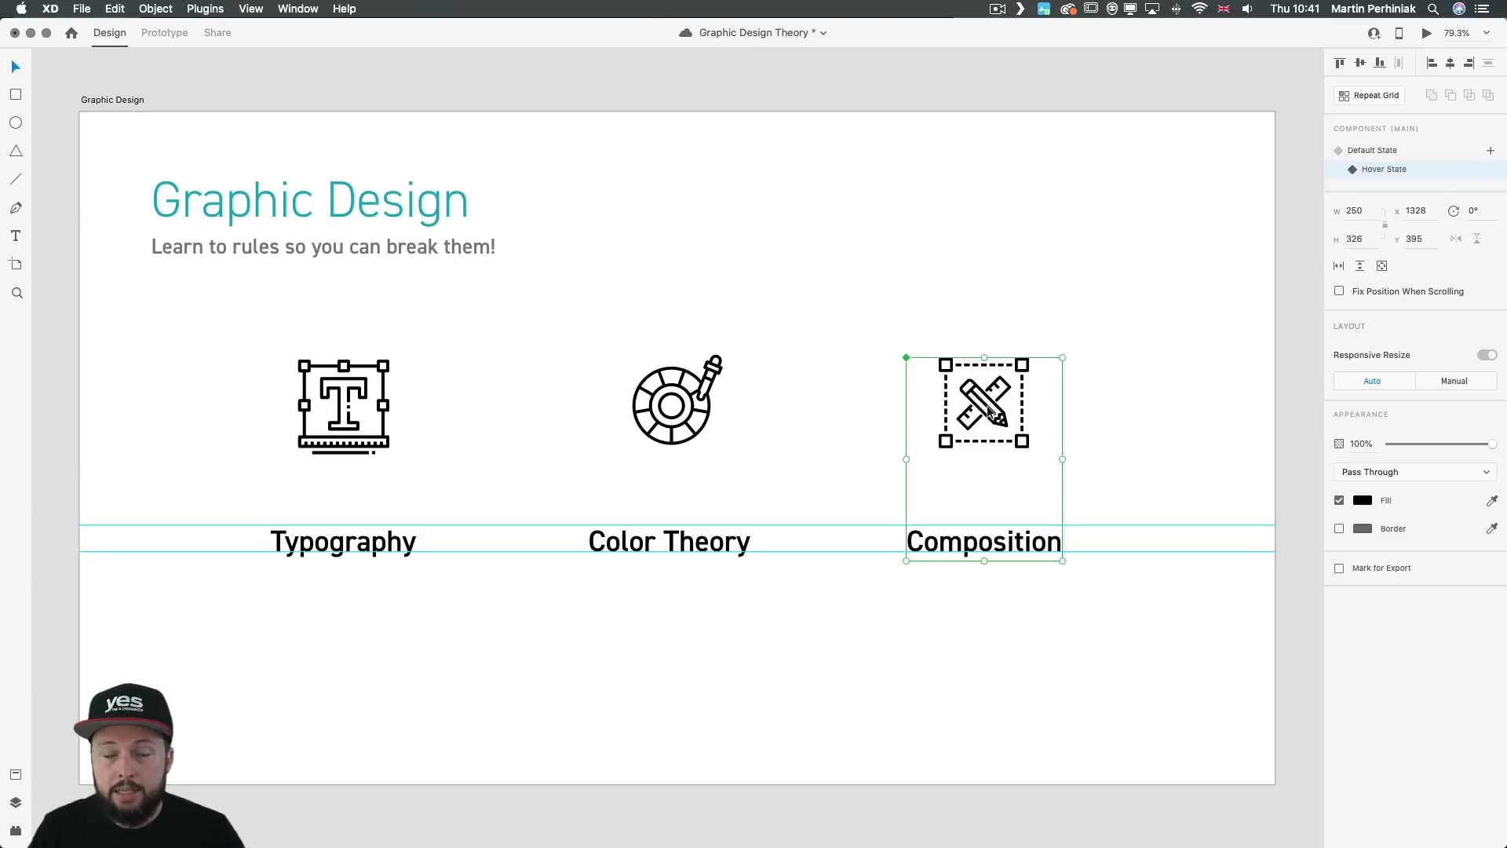
# Step: In the Hover State, move the Composition label up to Y 616 and fill it with the teal sampled from the Graphic Design title
pyautogui.doubleClick(980, 541)
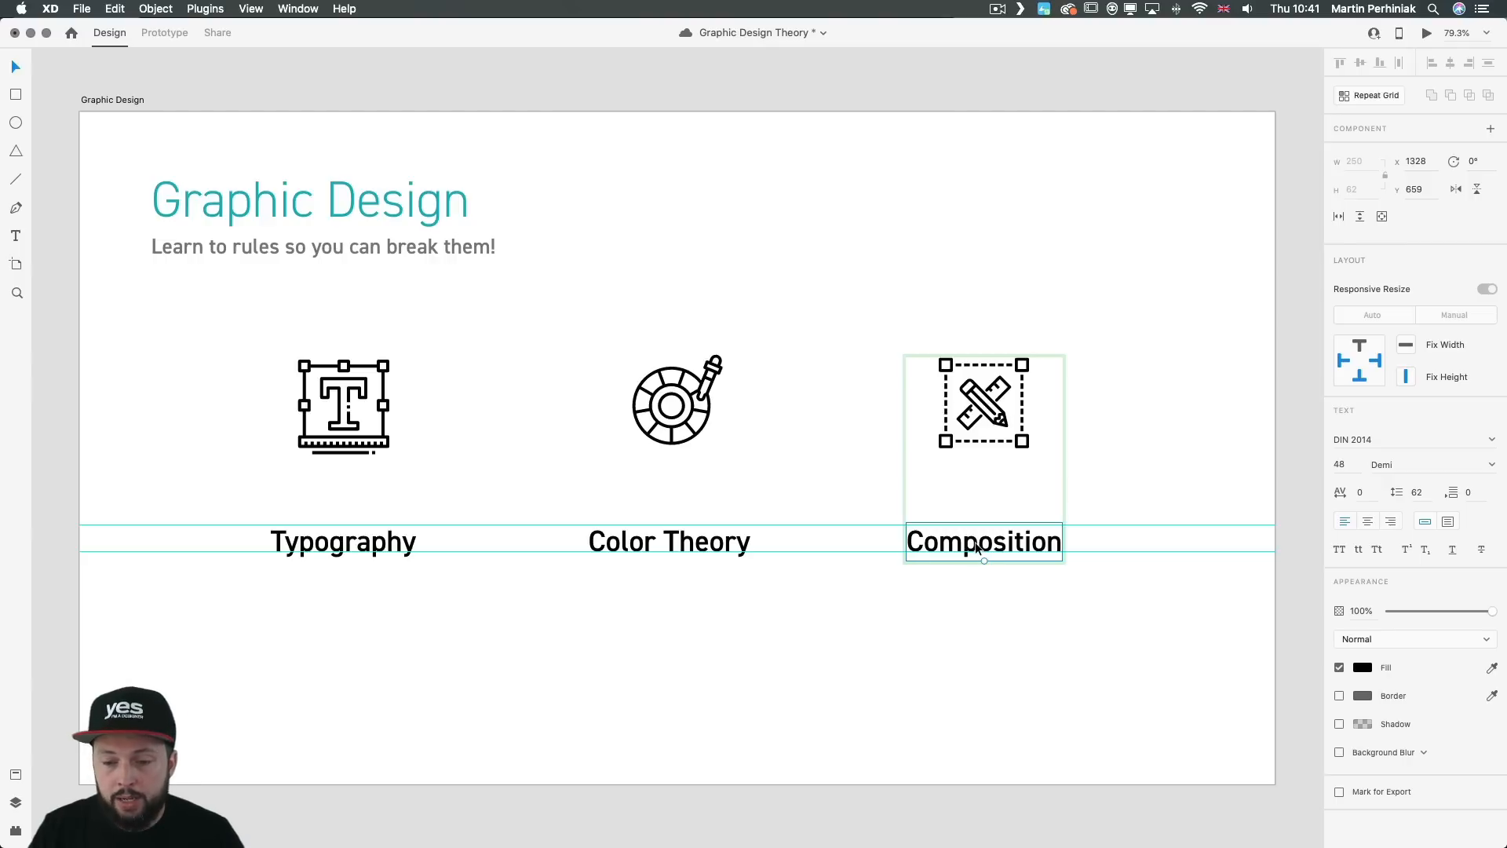
pyautogui.moveTo(980, 542); pyautogui.dragTo(974, 522)
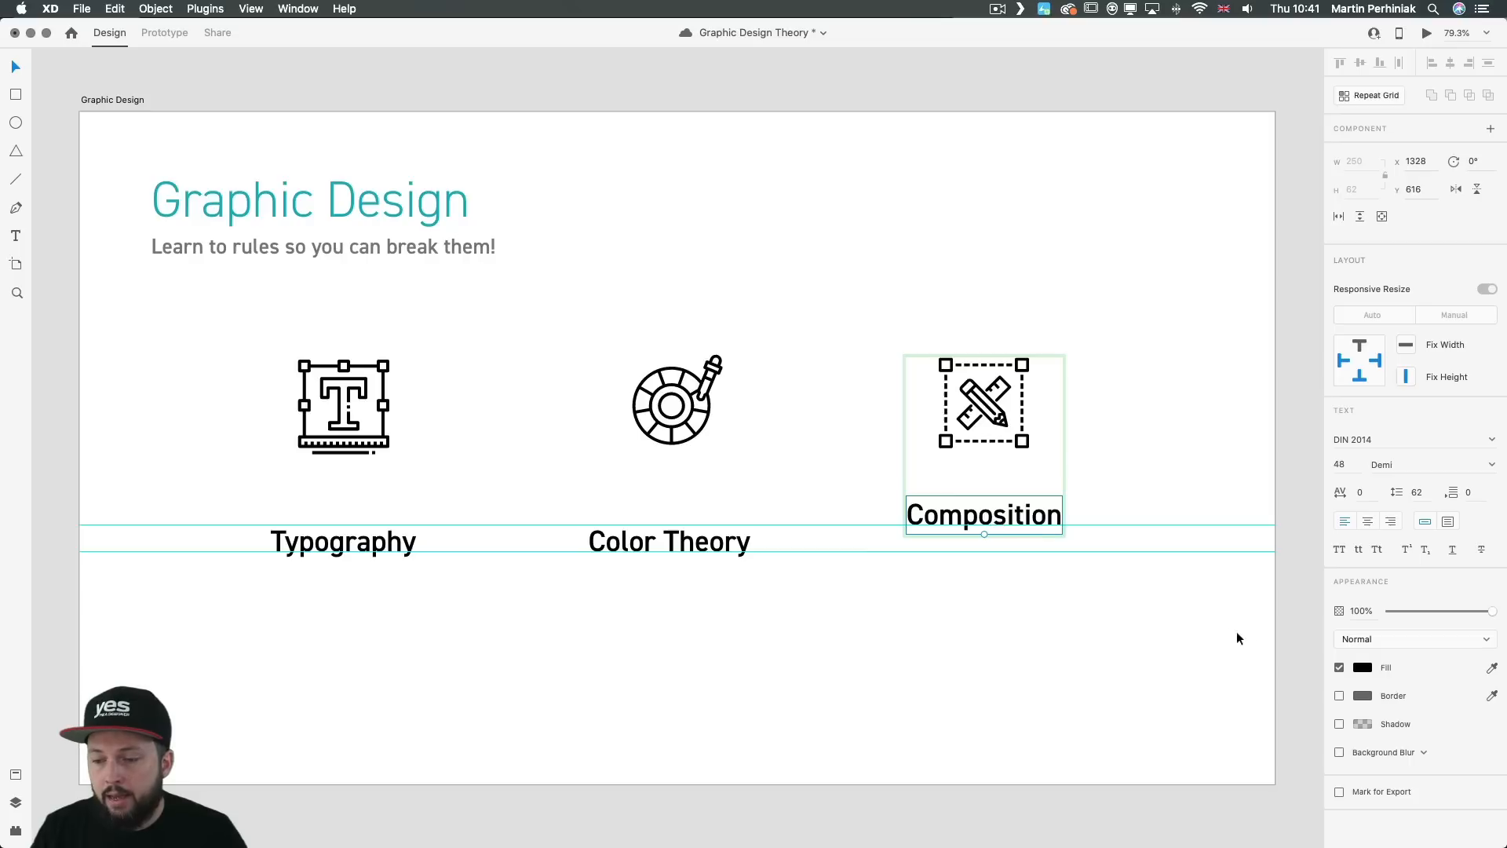
pyautogui.click(1492, 667)
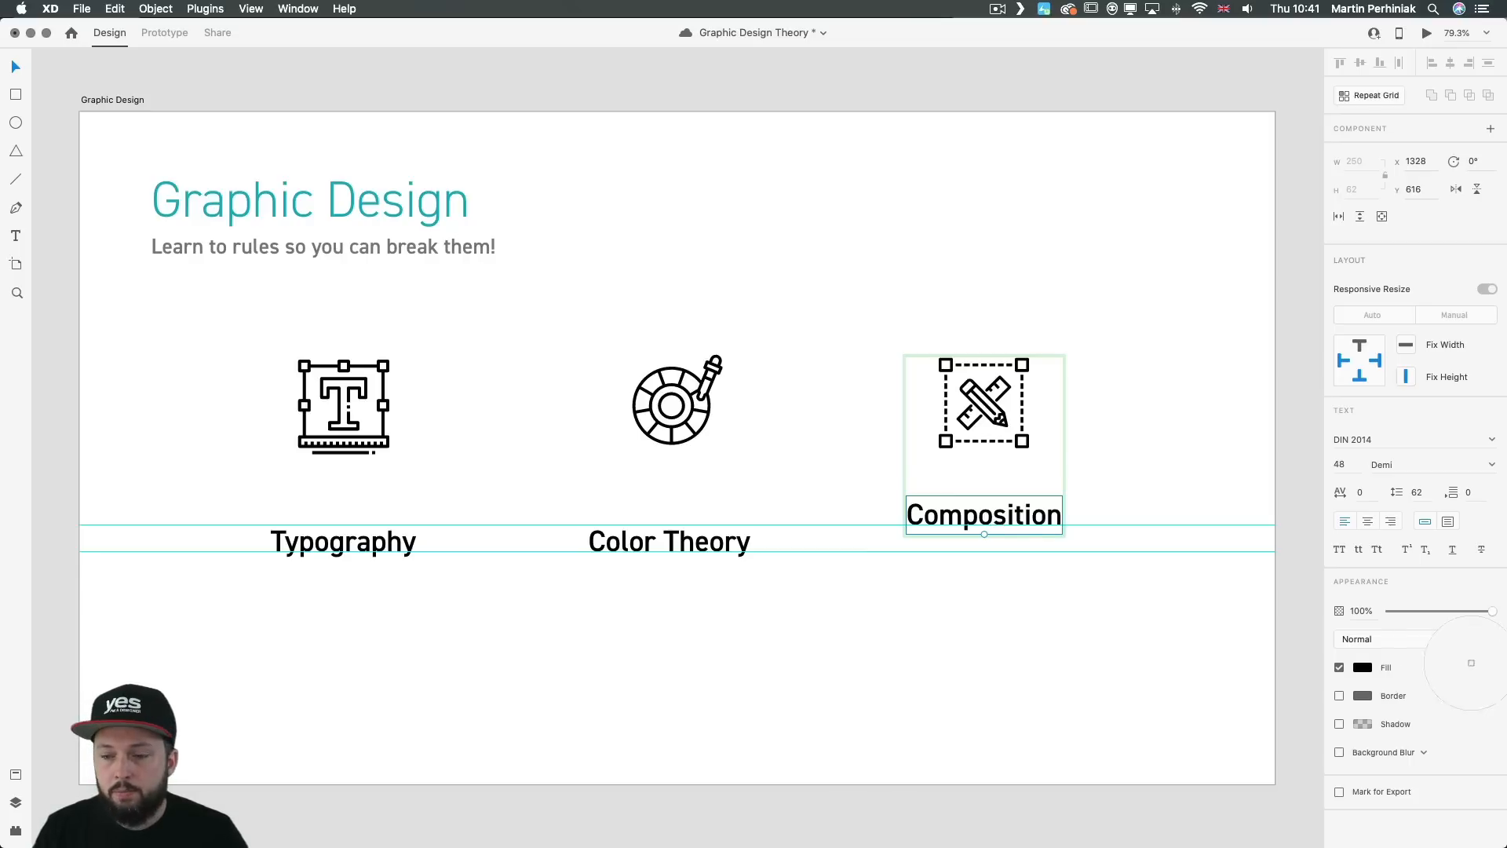
pyautogui.click(367, 203)
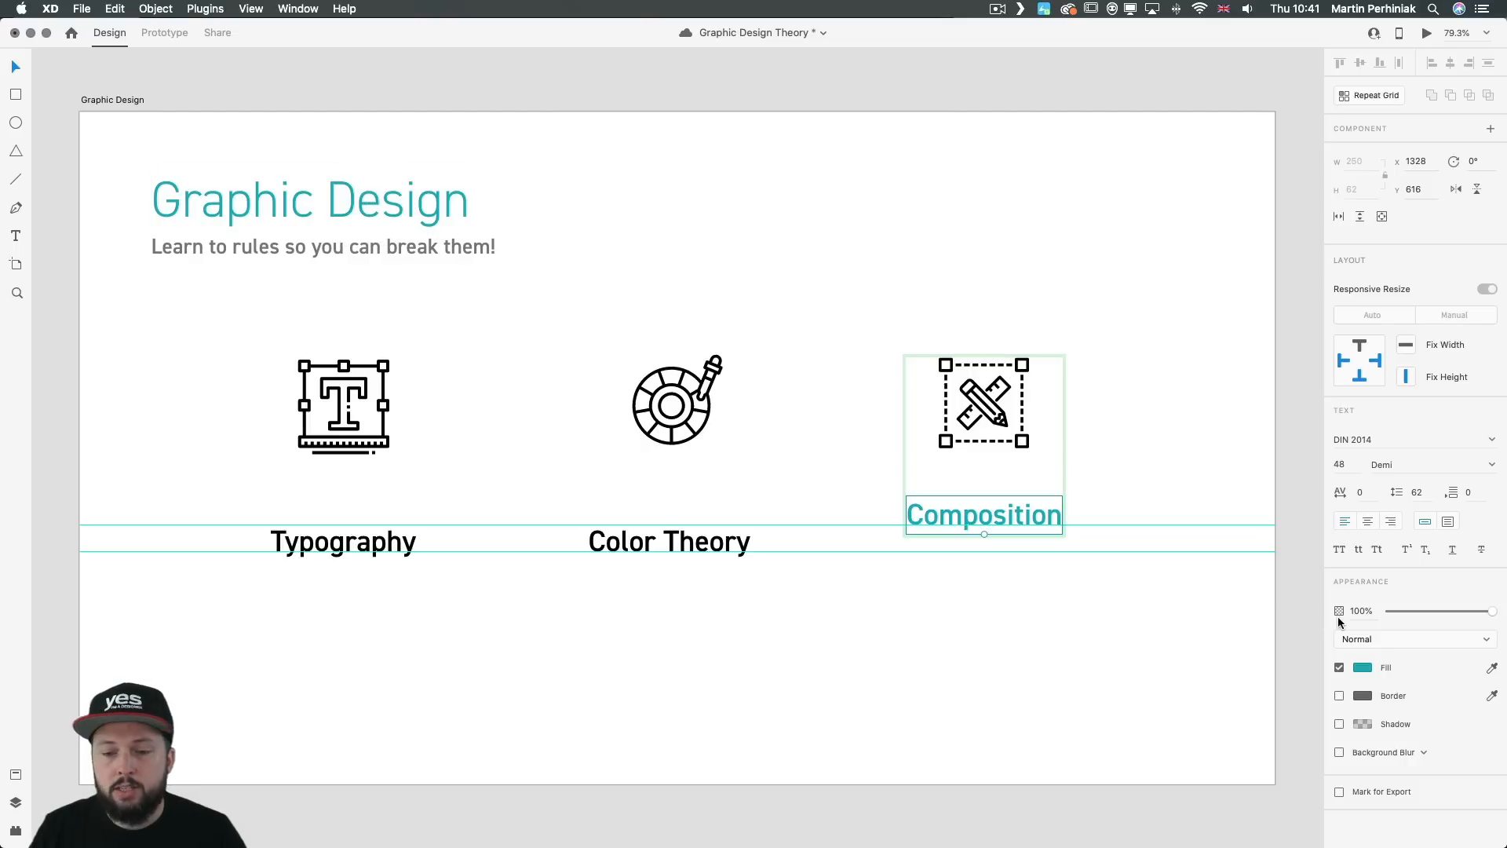
pyautogui.click(1169, 452)
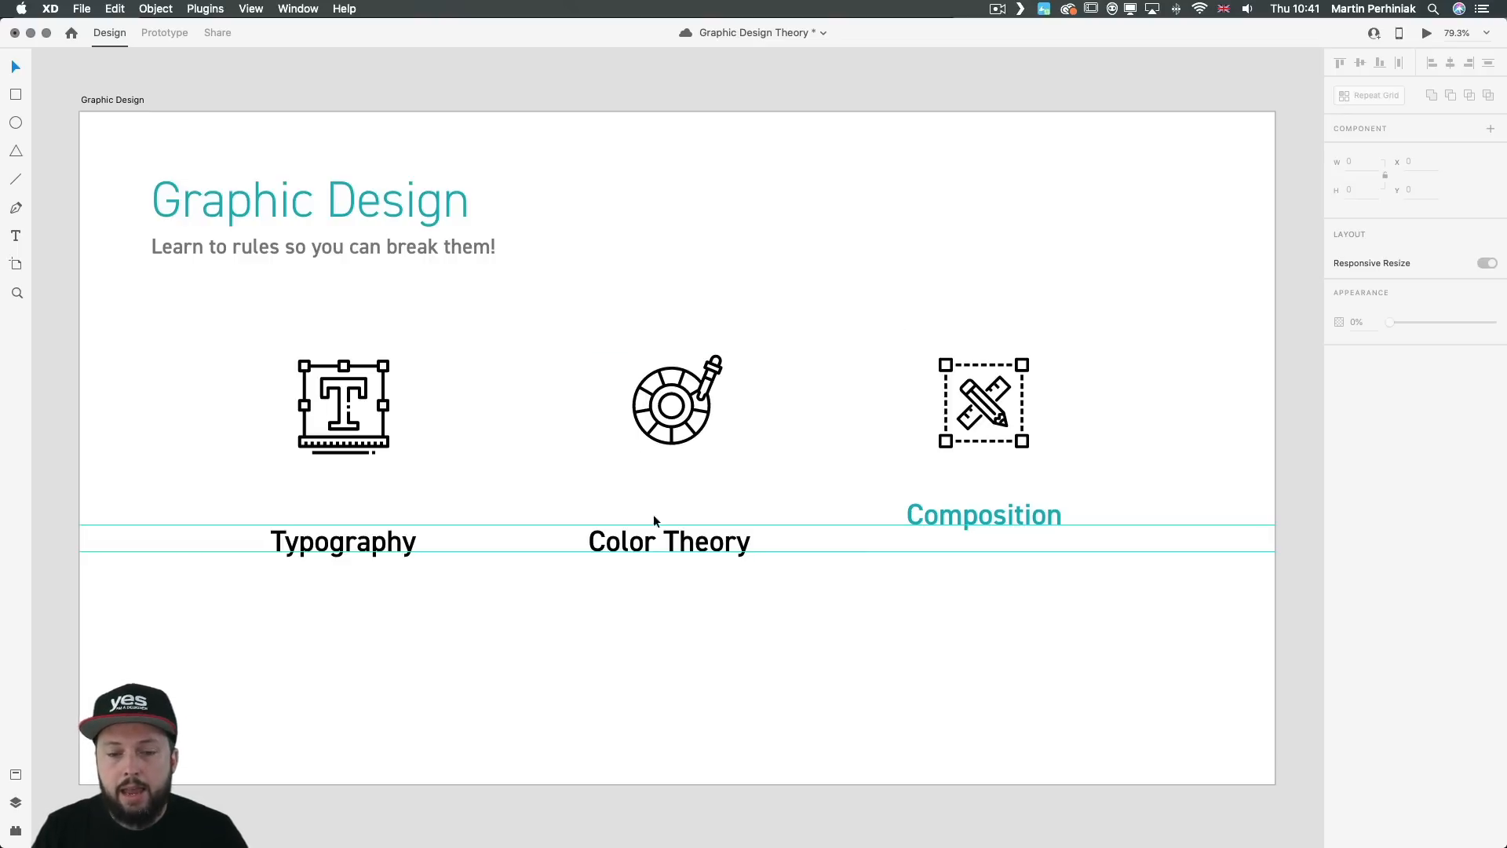
pyautogui.click(1016, 392)
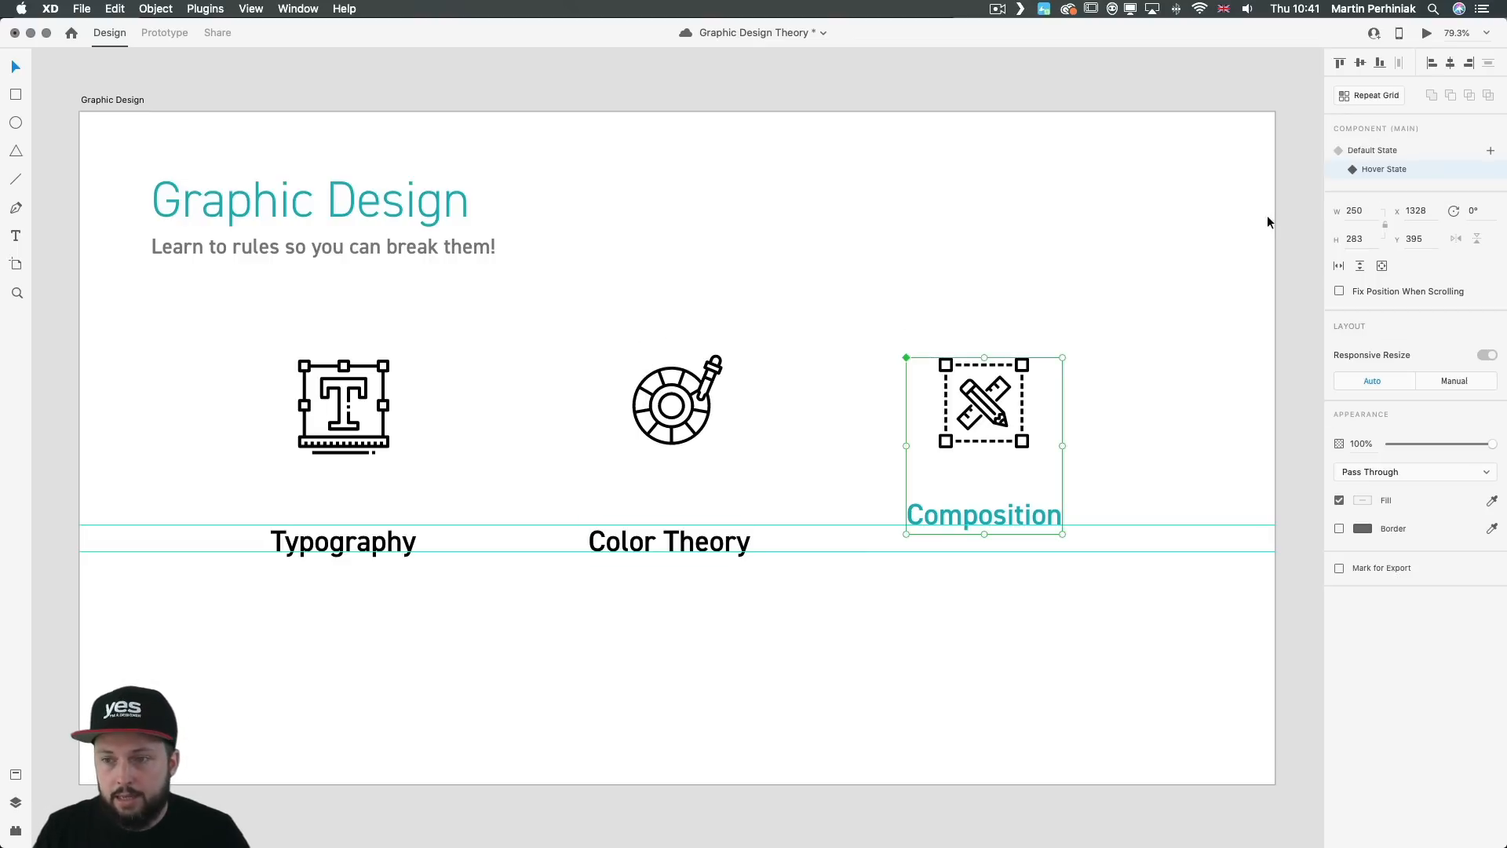
# Step: Return the Composition component to its Default State and preview the Graphic Design artboard to test the hover effect
pyautogui.click(1367, 149)
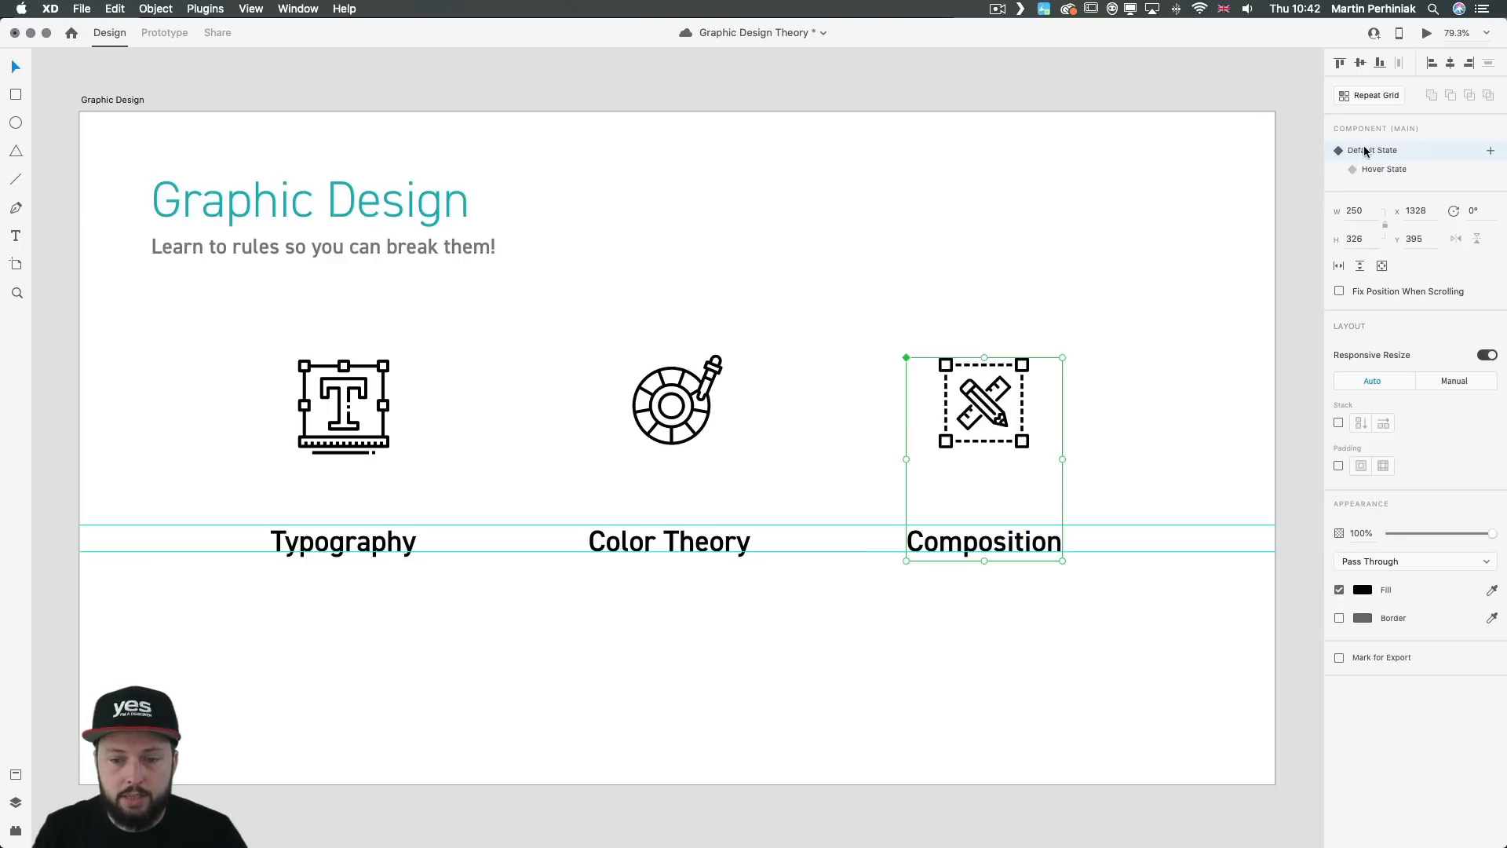
pyautogui.click(1085, 210)
pyautogui.press('super+Return')
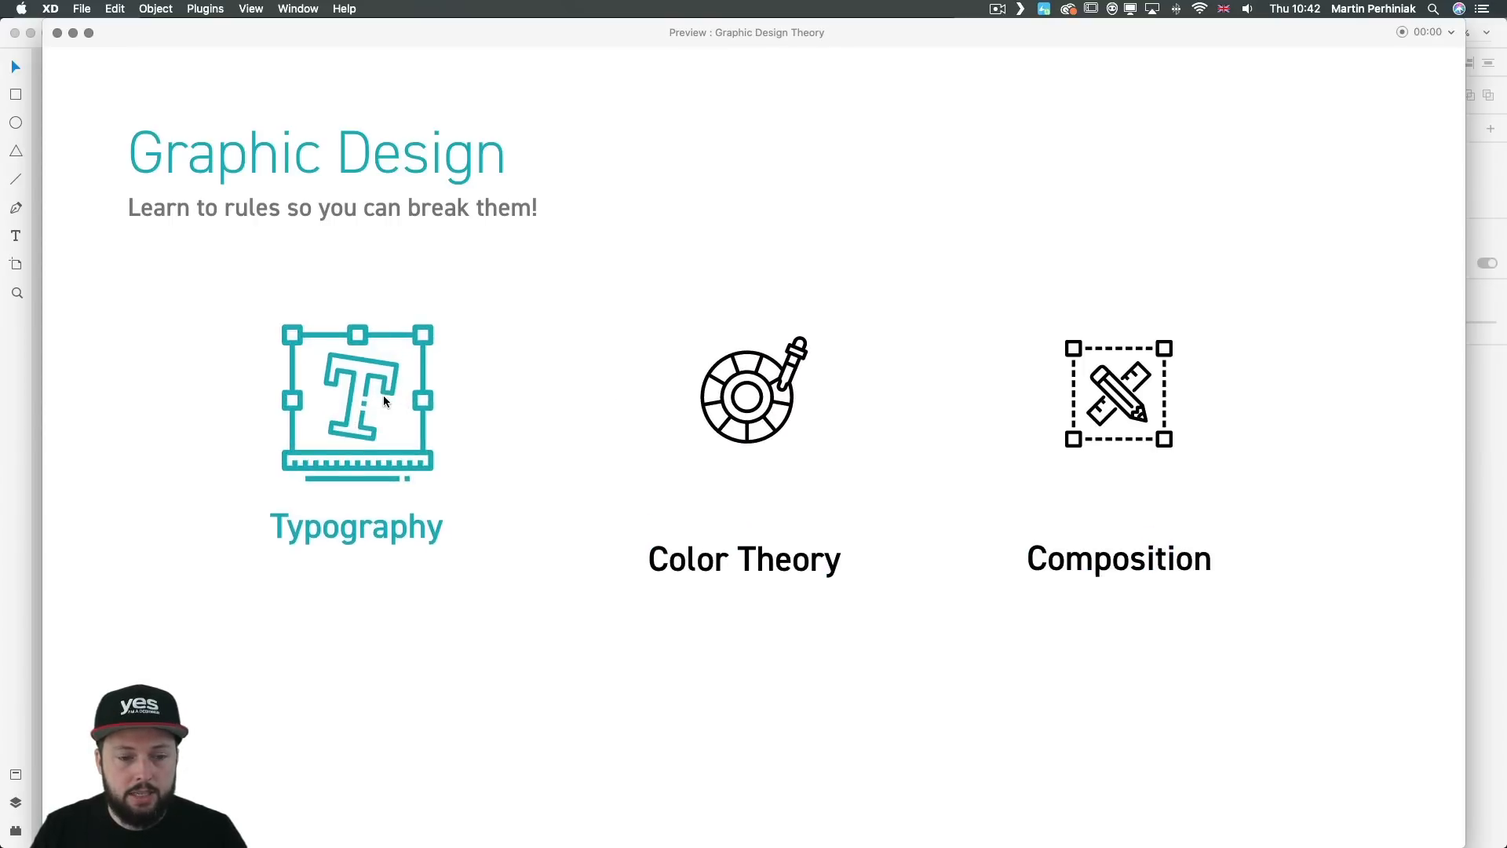
pyautogui.click(57, 33)
# Step: Try to enlarge the icon's shapes together inside the Composition component's Hover State with Responsive Resize left on
pyautogui.click(978, 400)
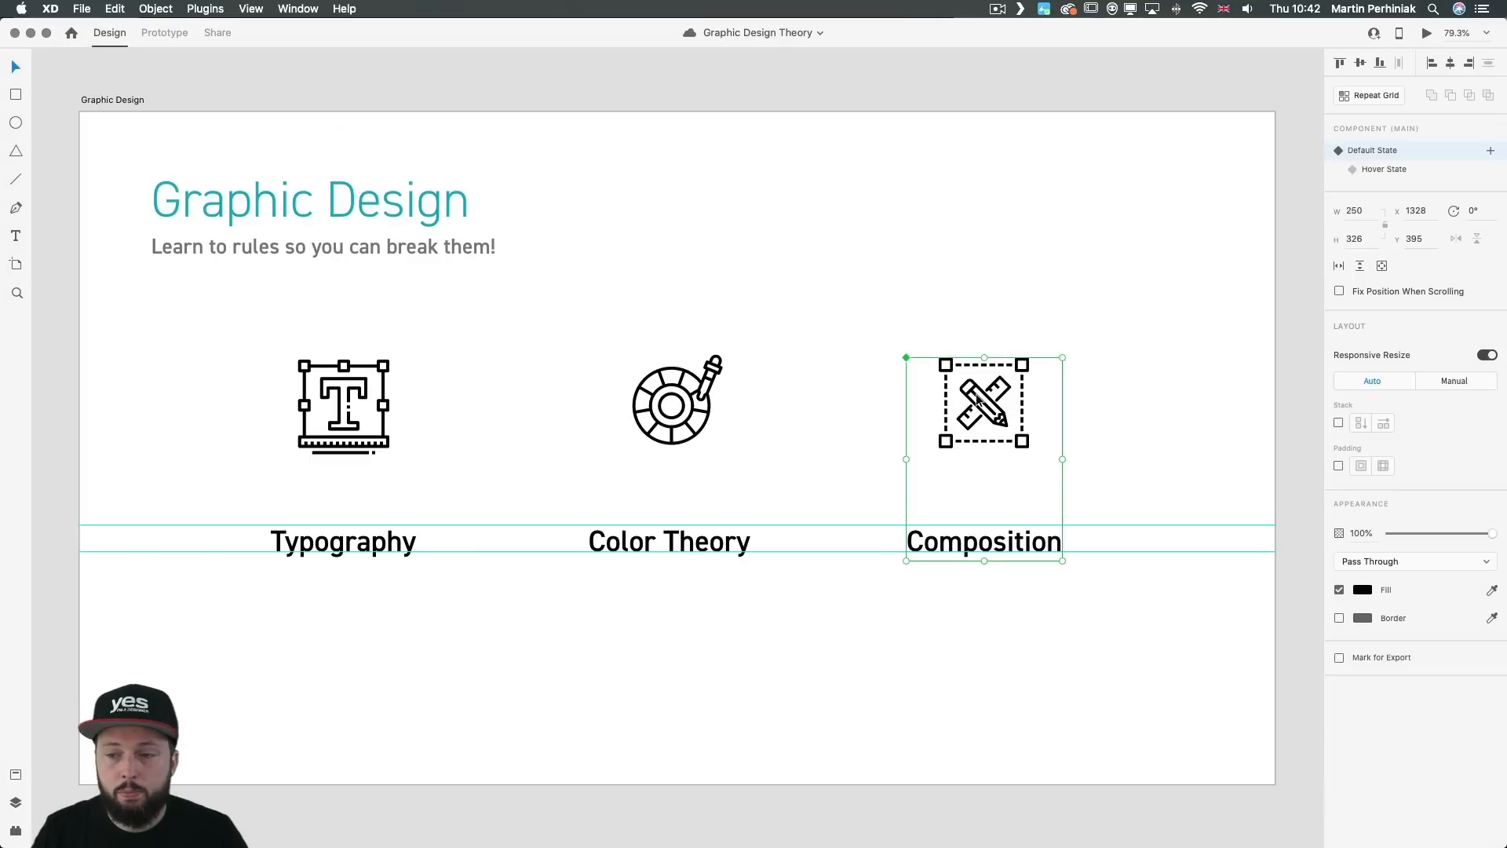
pyautogui.click(1388, 167)
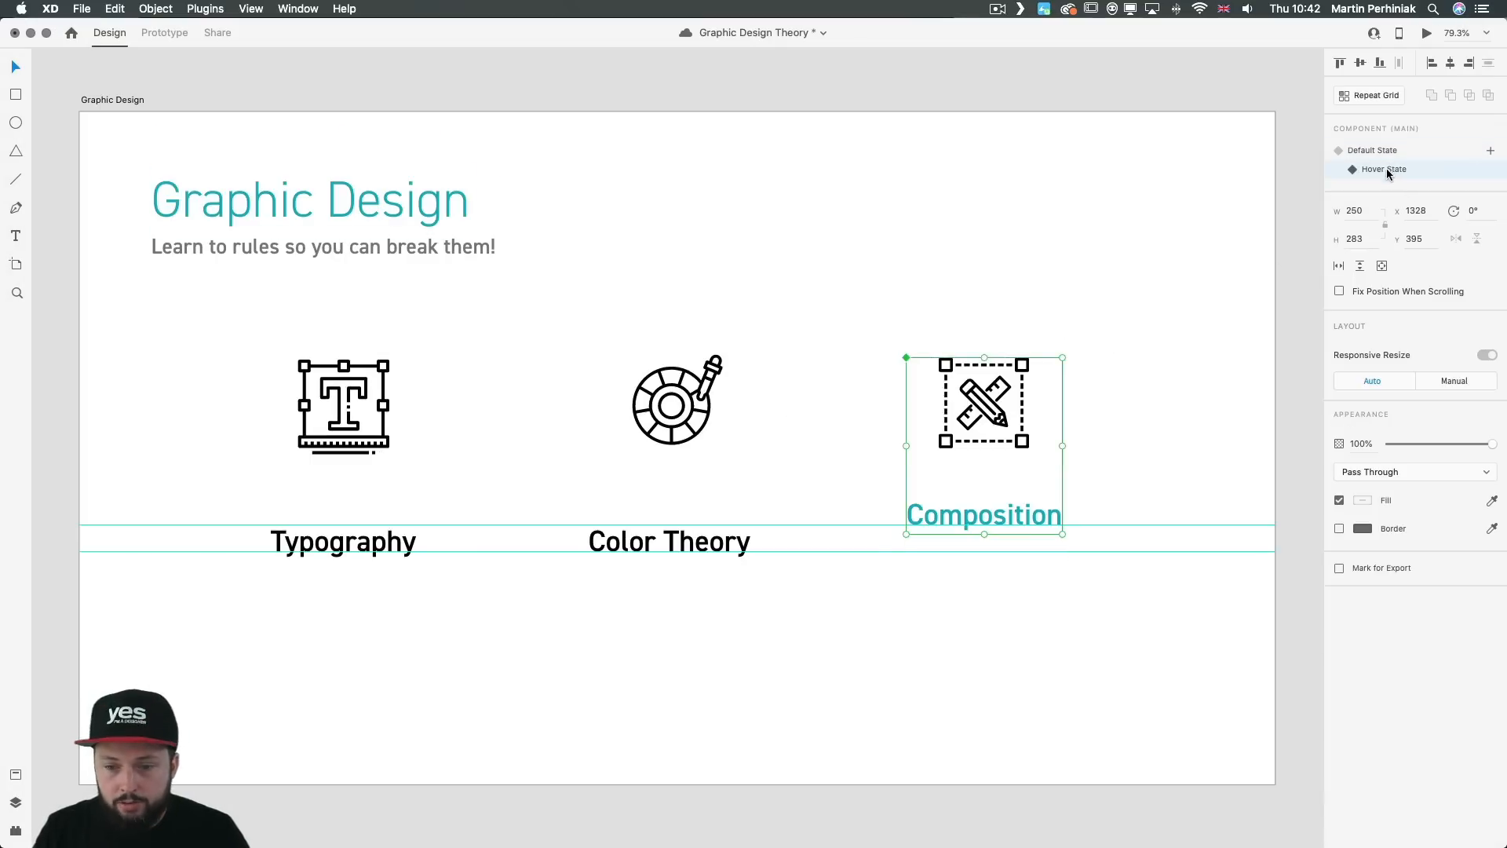
pyautogui.doubleClick(997, 415)
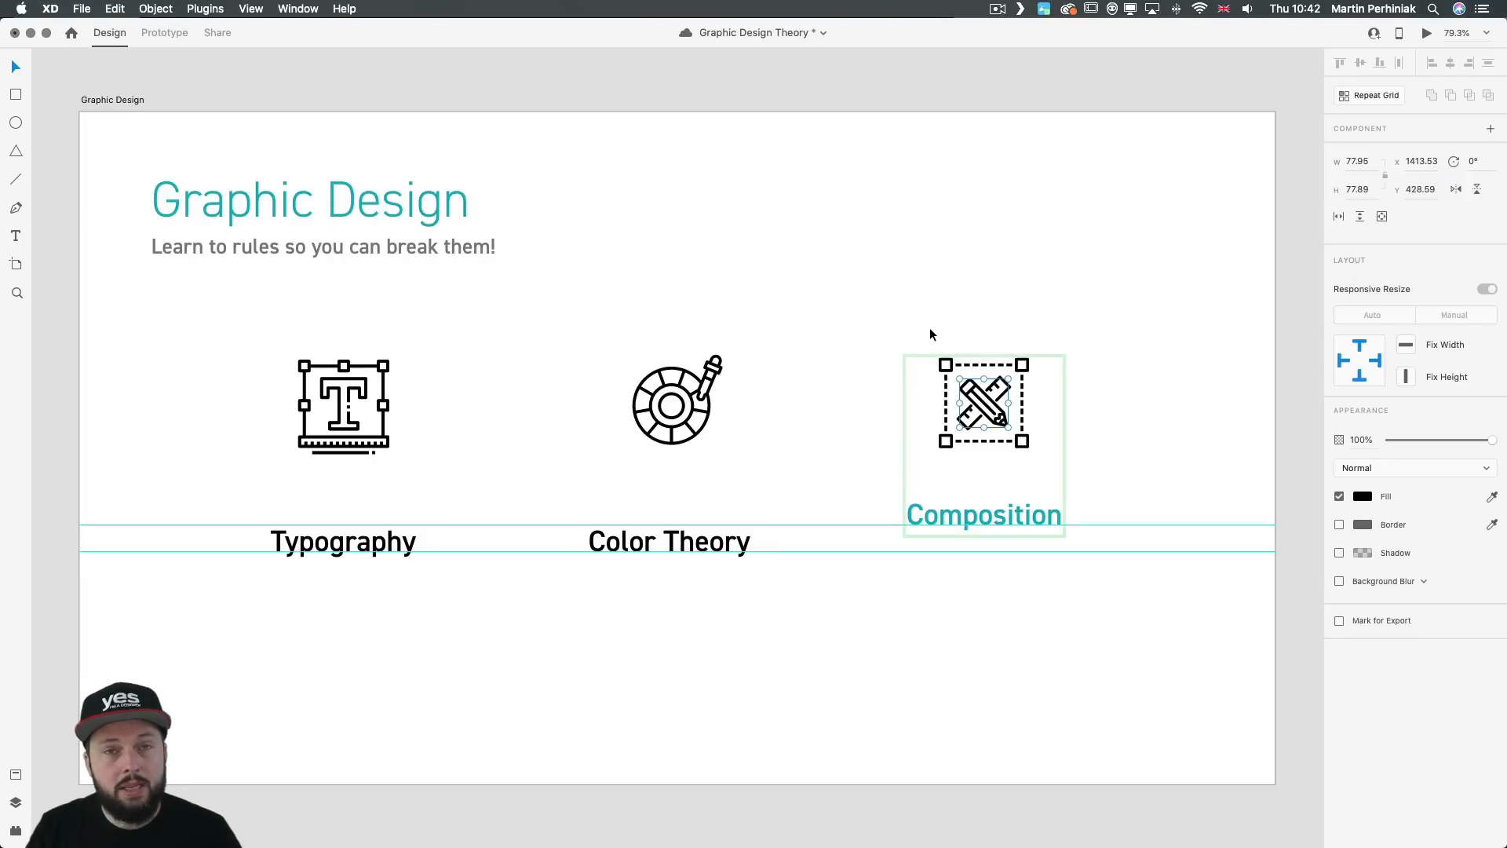
pyautogui.moveTo(929, 330); pyautogui.dragTo(1039, 460)
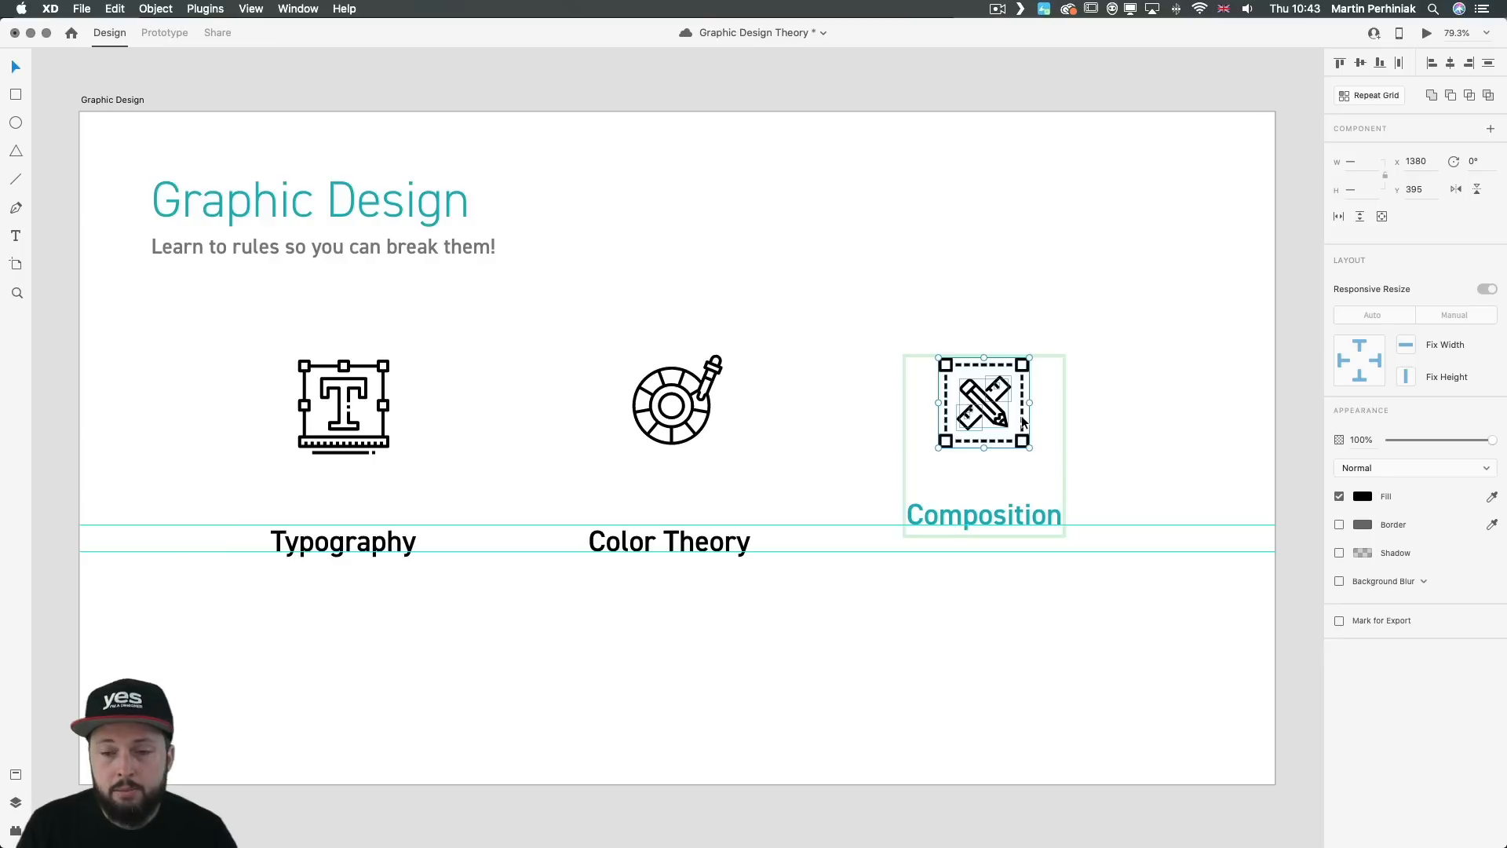
pyautogui.moveTo(1033, 449)
pyautogui.mouseDown()
pyautogui.moveTo(1046, 463)
pyautogui.moveTo(1024, 446)
pyautogui.moveTo(1025, 467)
pyautogui.moveTo(1064, 480)
pyautogui.moveTo(1039, 449)
pyautogui.mouseUp()
pyautogui.moveTo(1050, 466)
pyautogui.mouseDown()
pyautogui.moveTo(1036, 441)
pyautogui.moveTo(1042, 458)
pyautogui.mouseUp()
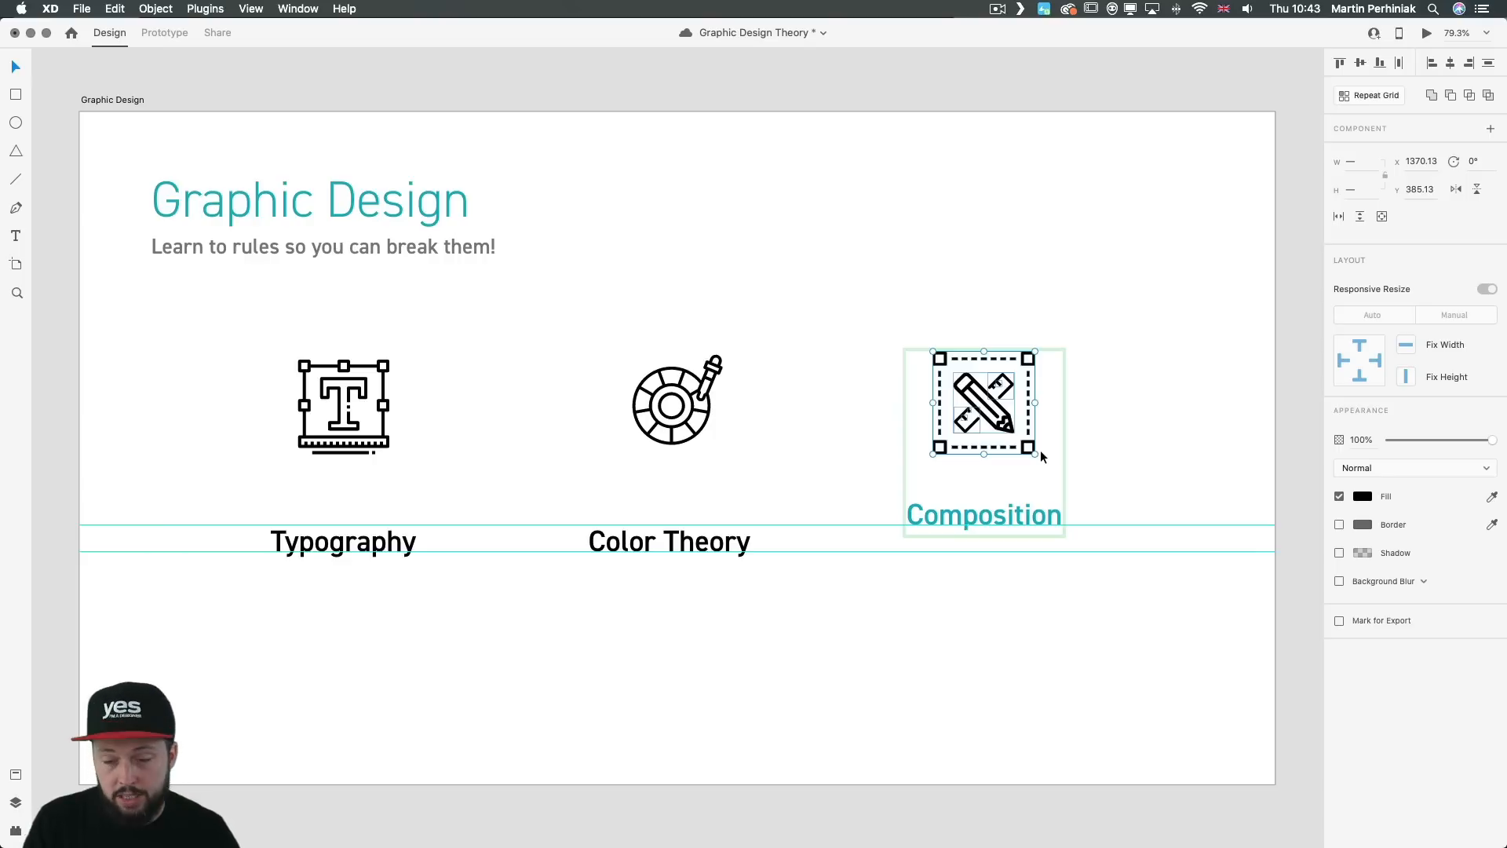
pyautogui.moveTo(1042, 456); pyautogui.dragTo(1036, 444)
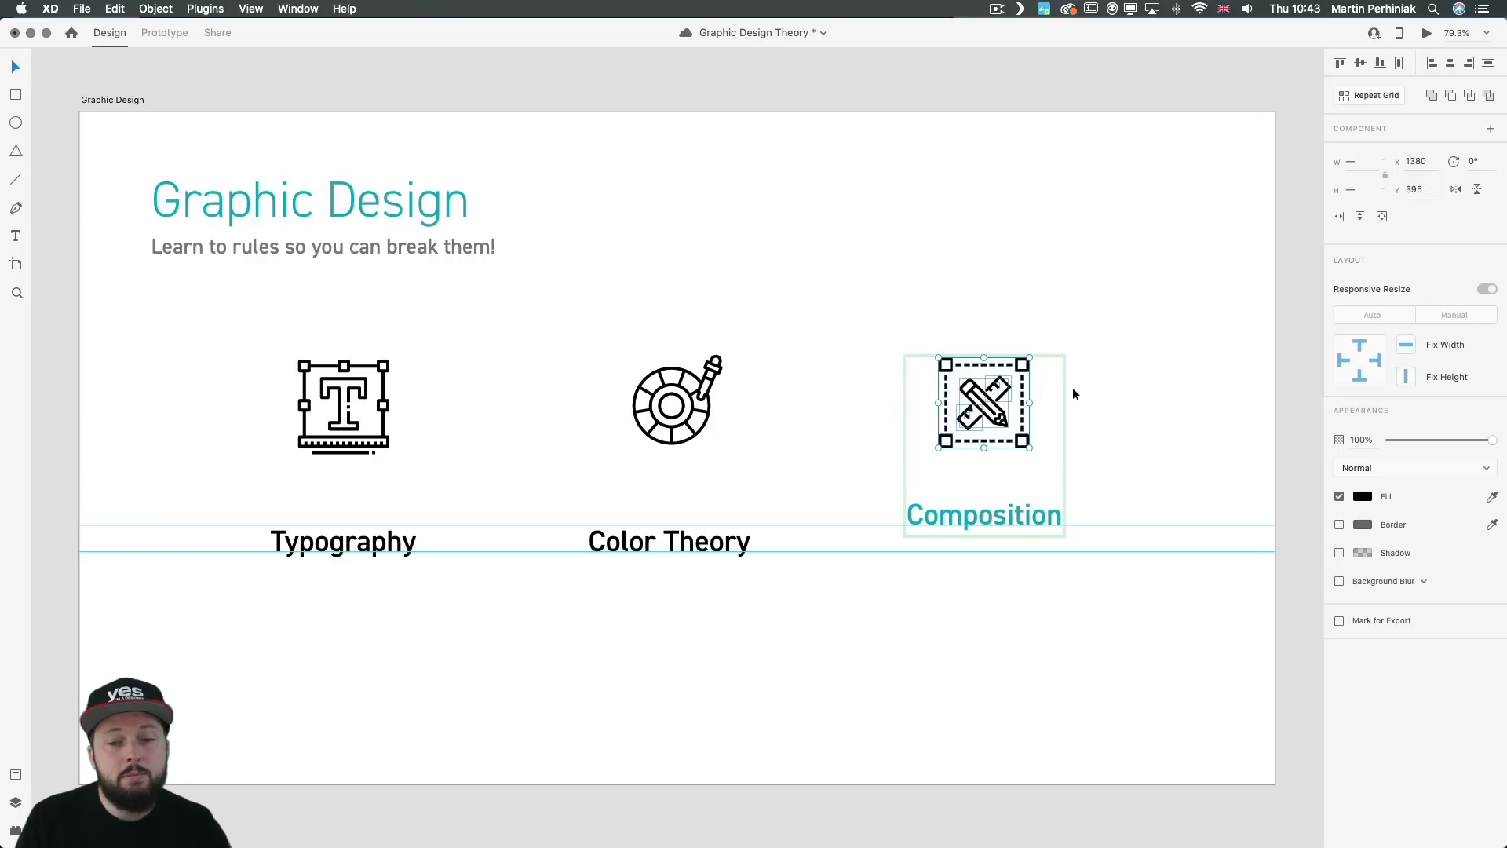
pyautogui.click(1184, 231)
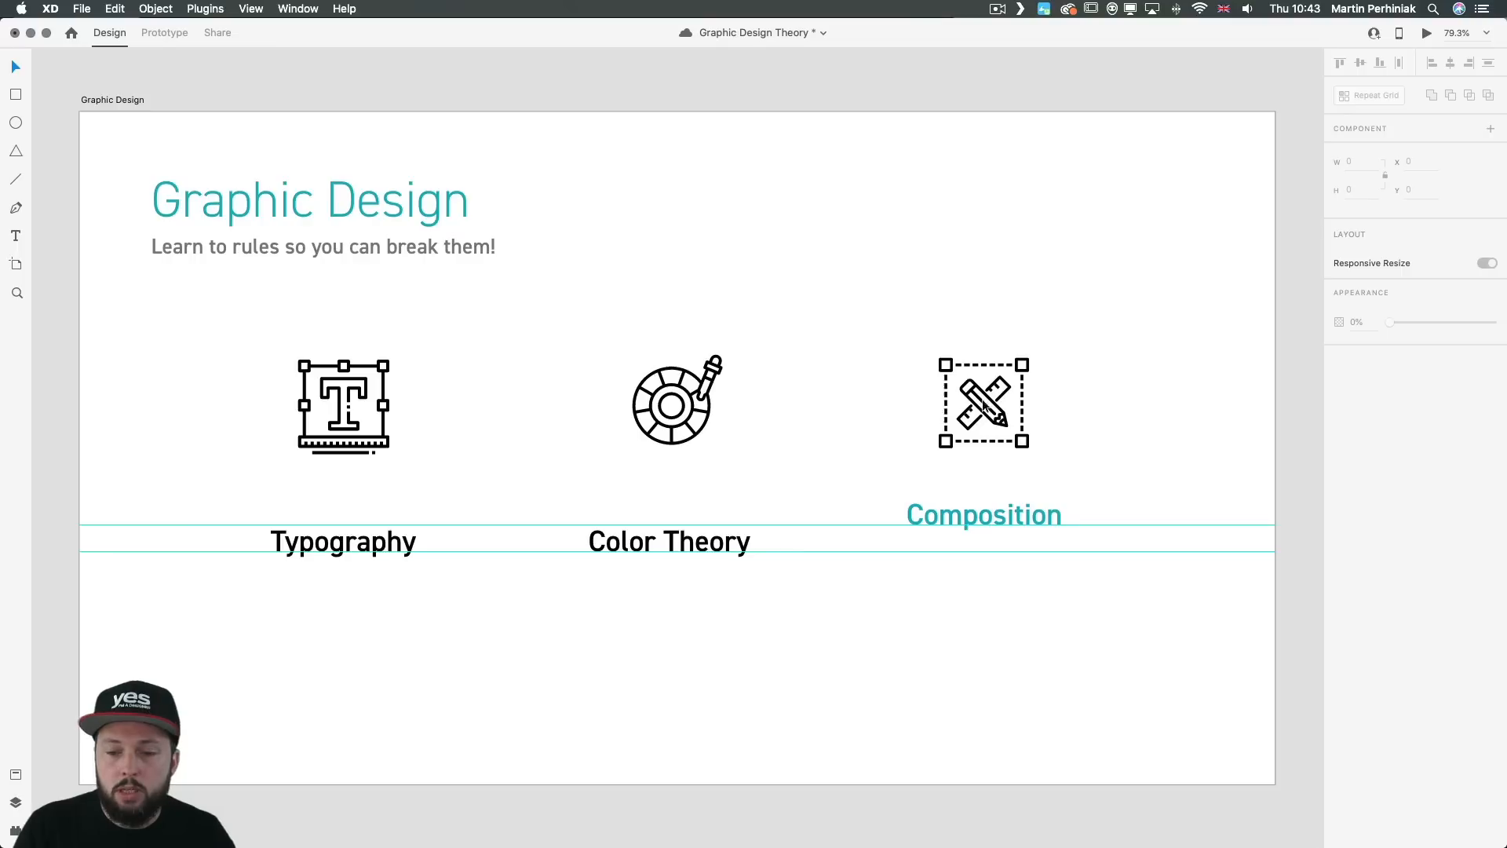
# Step: Turn off Responsive Resize for the Composition component in its Default State
pyautogui.click(983, 405)
pyautogui.click(1370, 150)
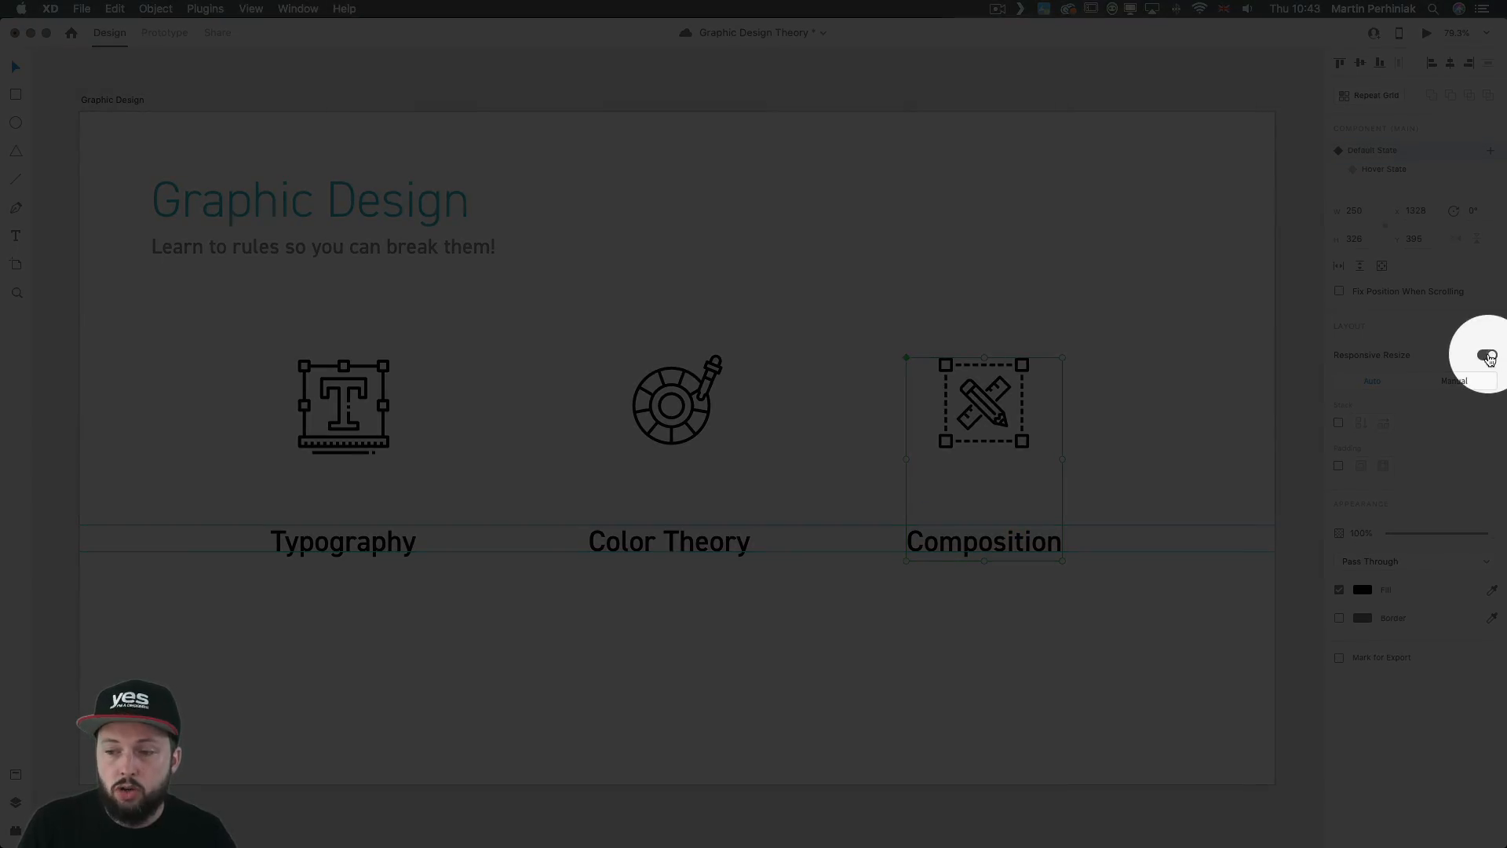
pyautogui.click(1486, 356)
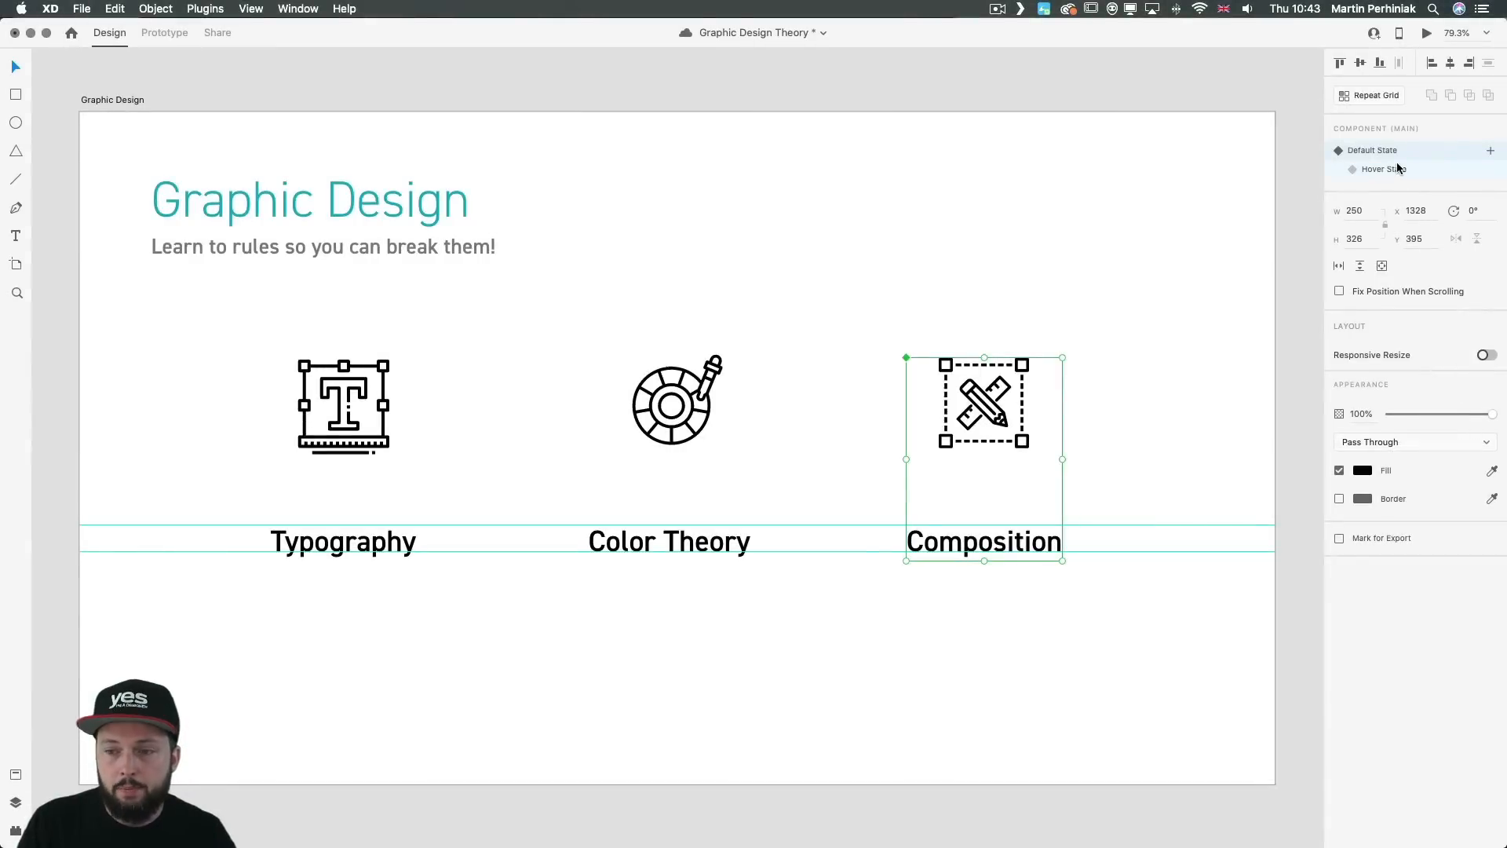
# Step: In the Hover State, enlarge all the Composition icon's shapes proportionally from their center and place them at X 1358.16, Y 381.16
pyautogui.click(1383, 169)
pyautogui.doubleClick(991, 399)
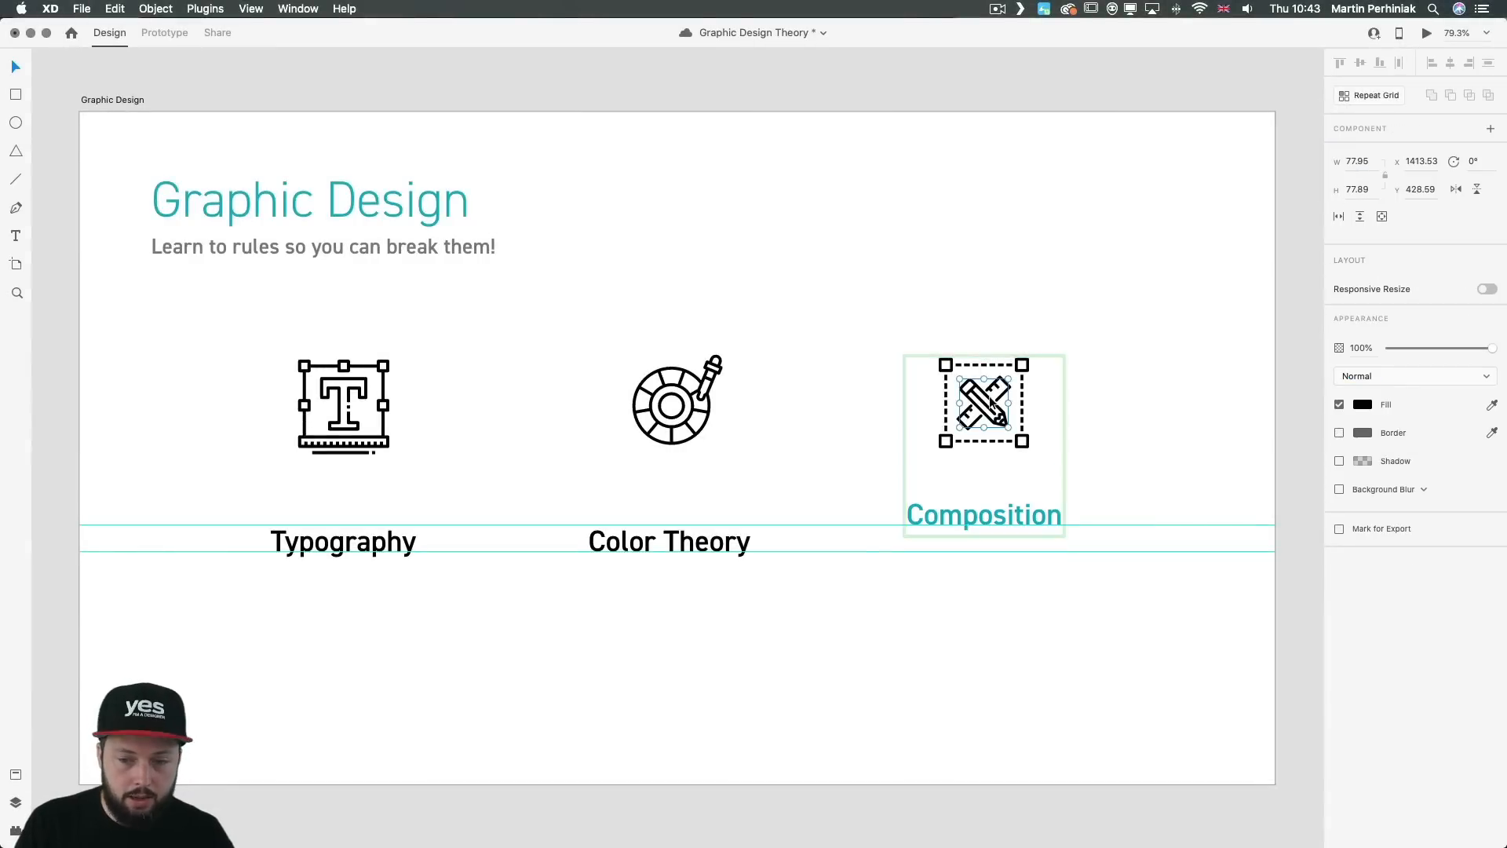
pyautogui.moveTo(923, 339)
pyautogui.mouseDown()
pyautogui.moveTo(1043, 460)
pyautogui.moveTo(1047, 436)
pyautogui.mouseUp()
pyautogui.press('alt')
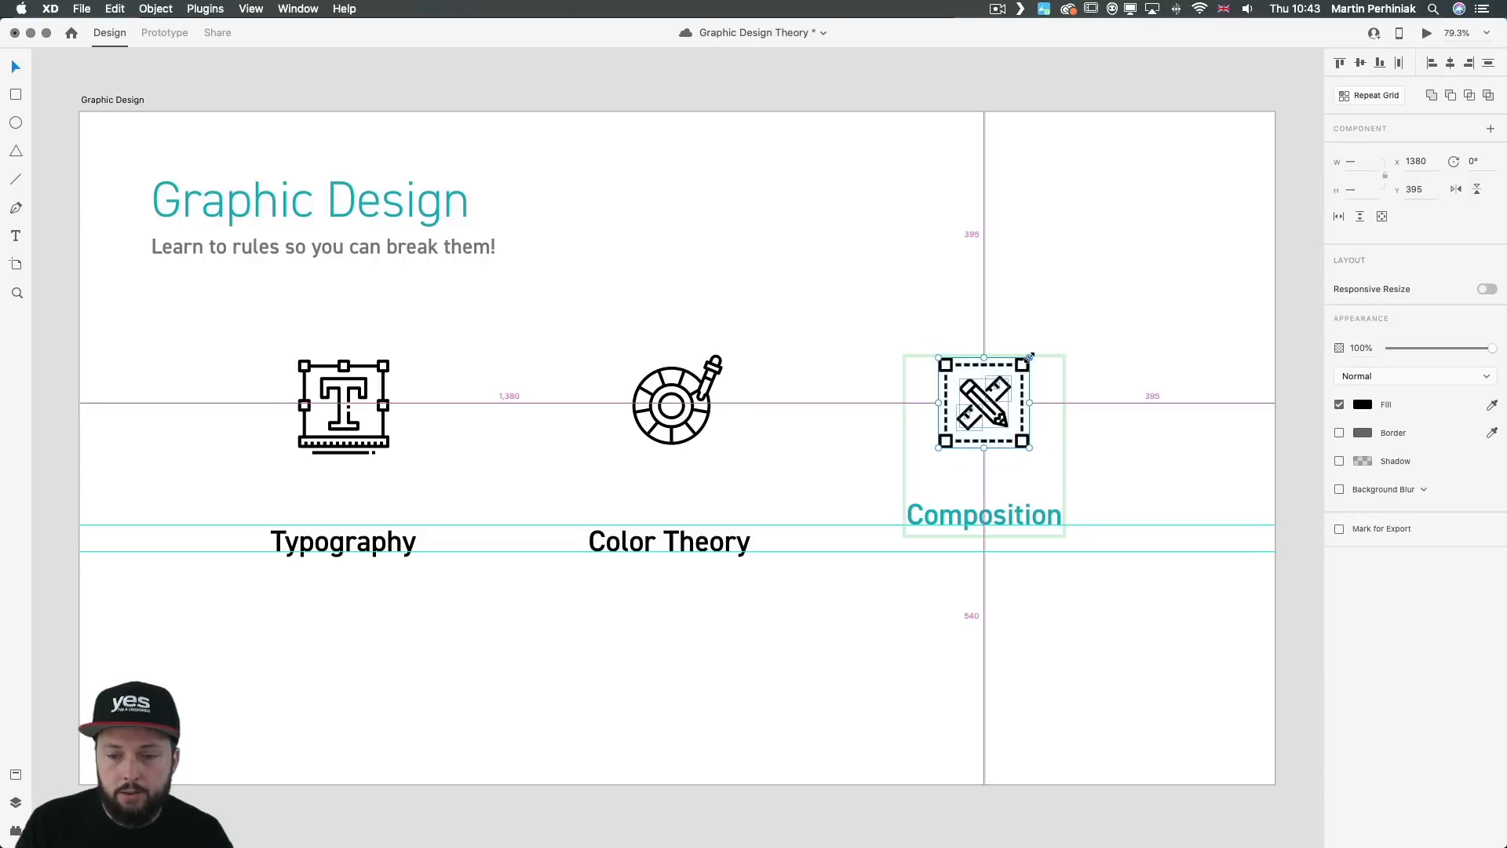
pyautogui.moveTo(1029, 357); pyautogui.dragTo(1042, 345)
pyautogui.press('alt')
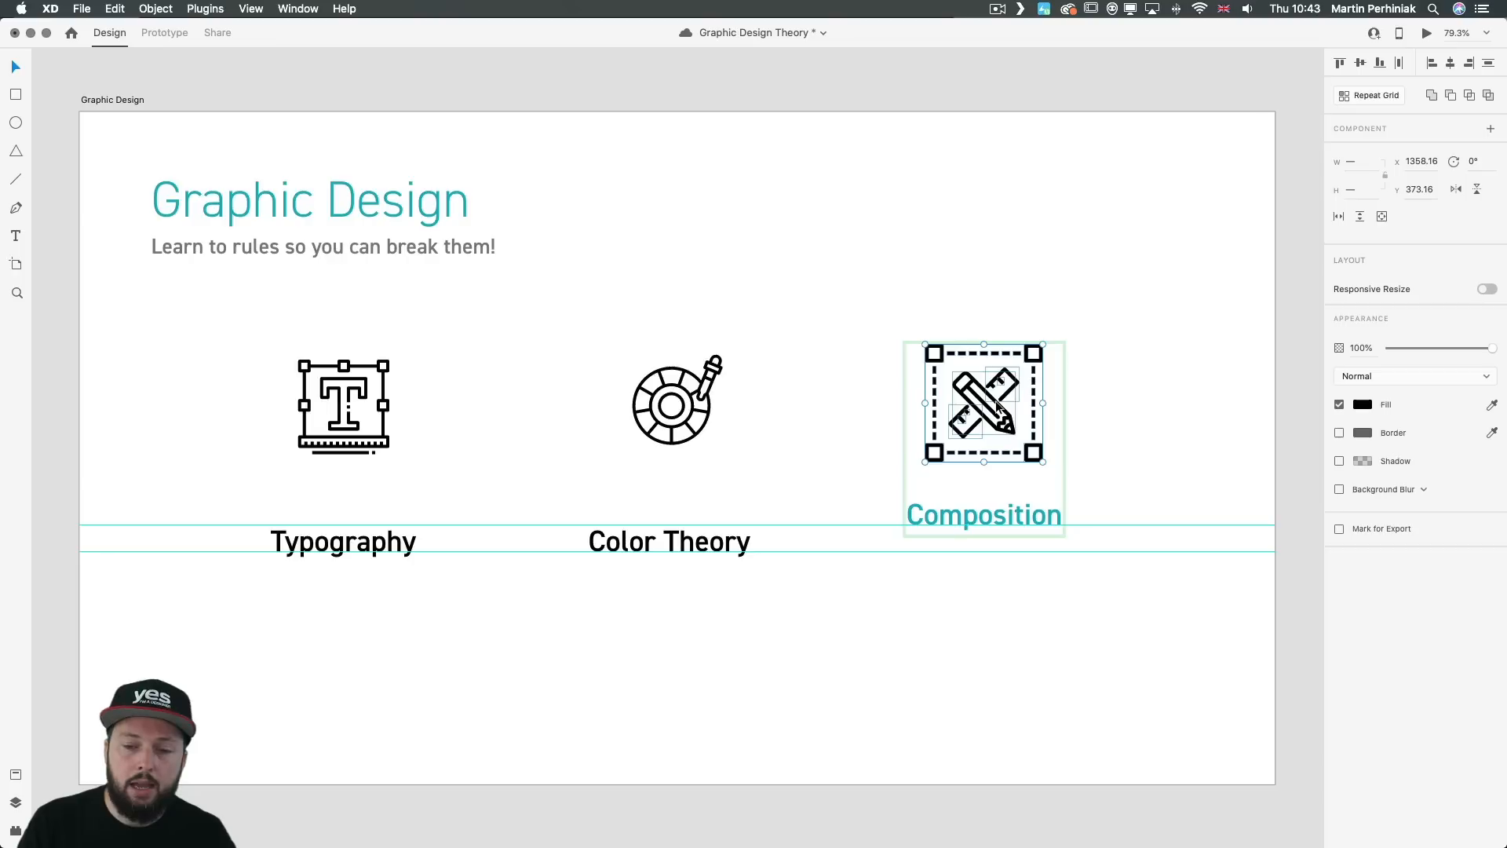
pyautogui.moveTo(997, 406); pyautogui.dragTo(997, 410)
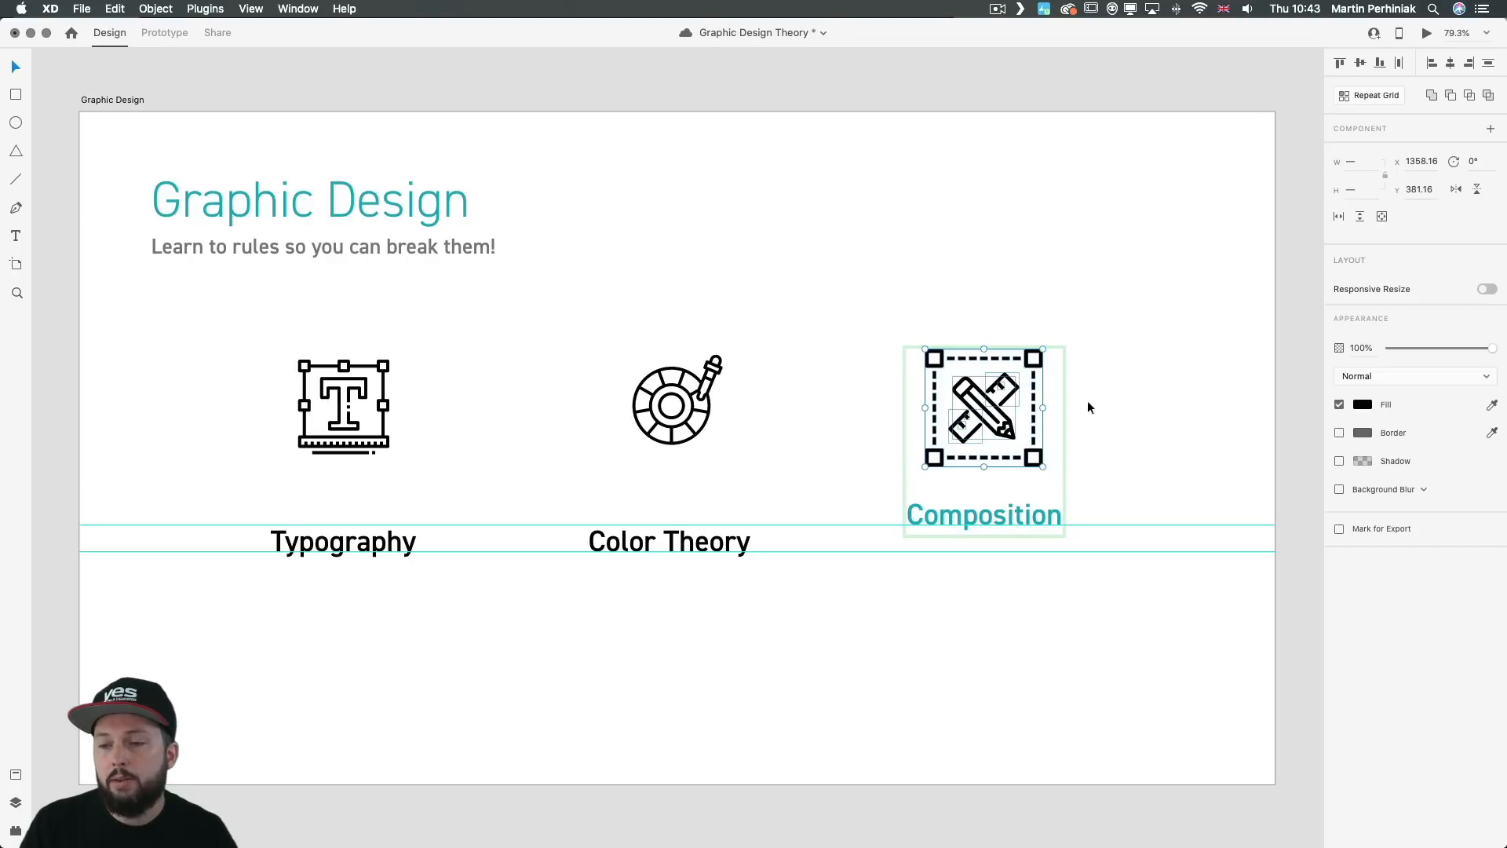
# Step: Fill the enlarged Hover State icon with the teal sampled from the Composition label and leave component editing
pyautogui.click(1491, 405)
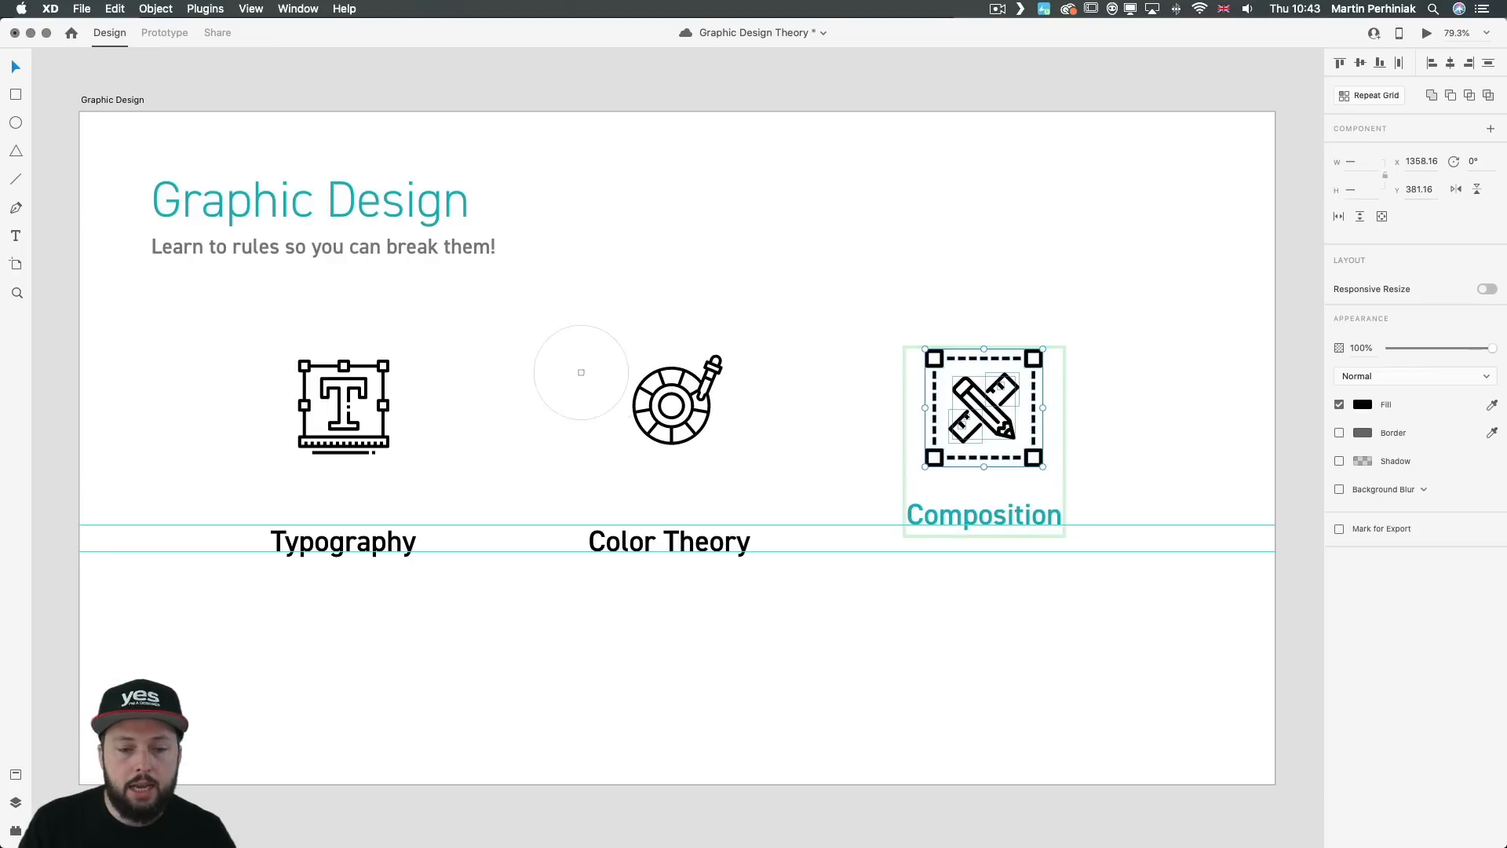
pyautogui.click(915, 509)
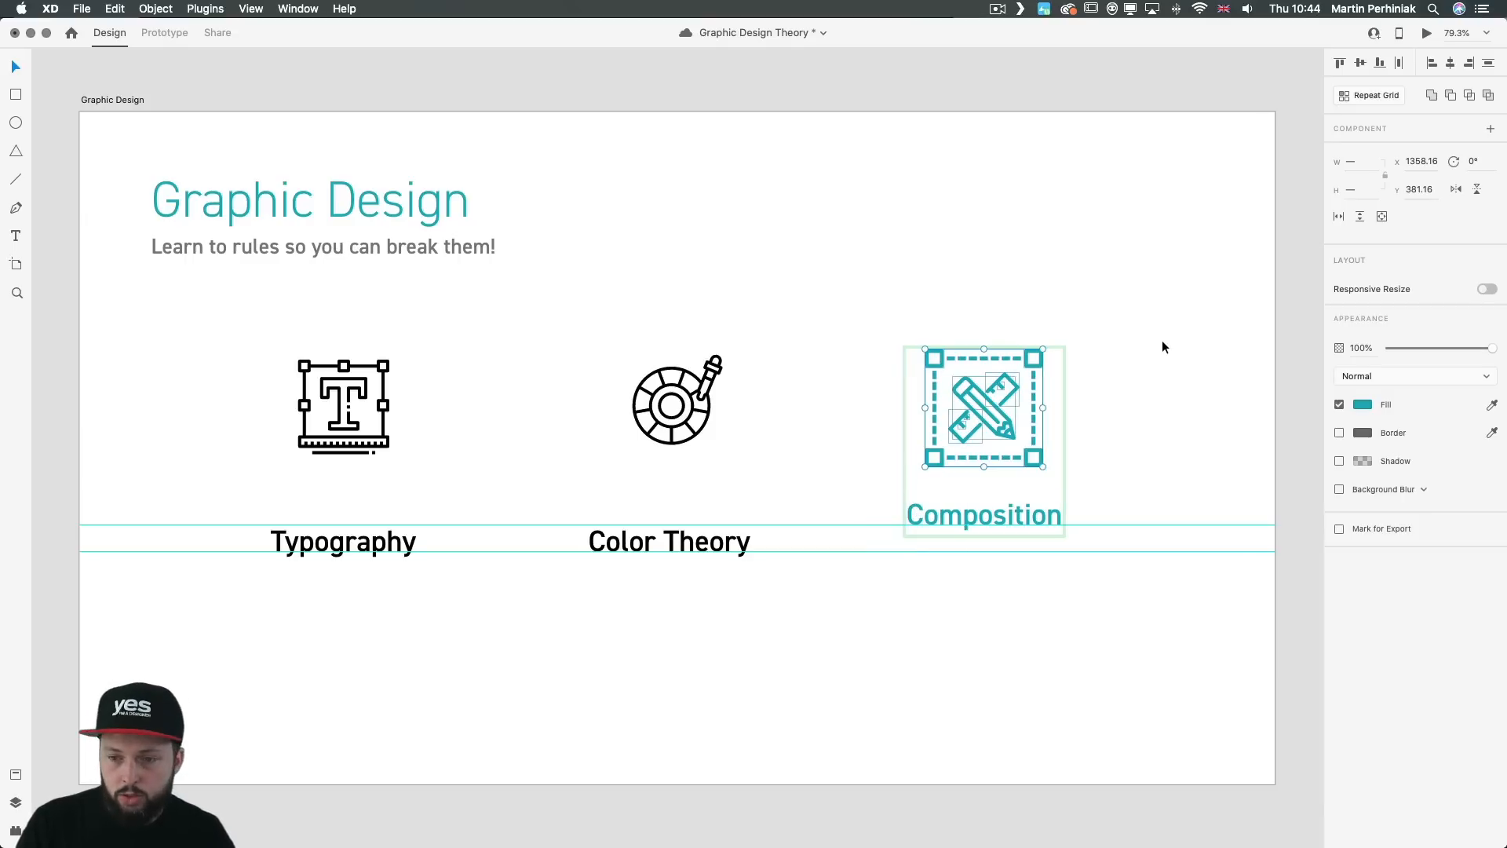
pyautogui.press('Escape')
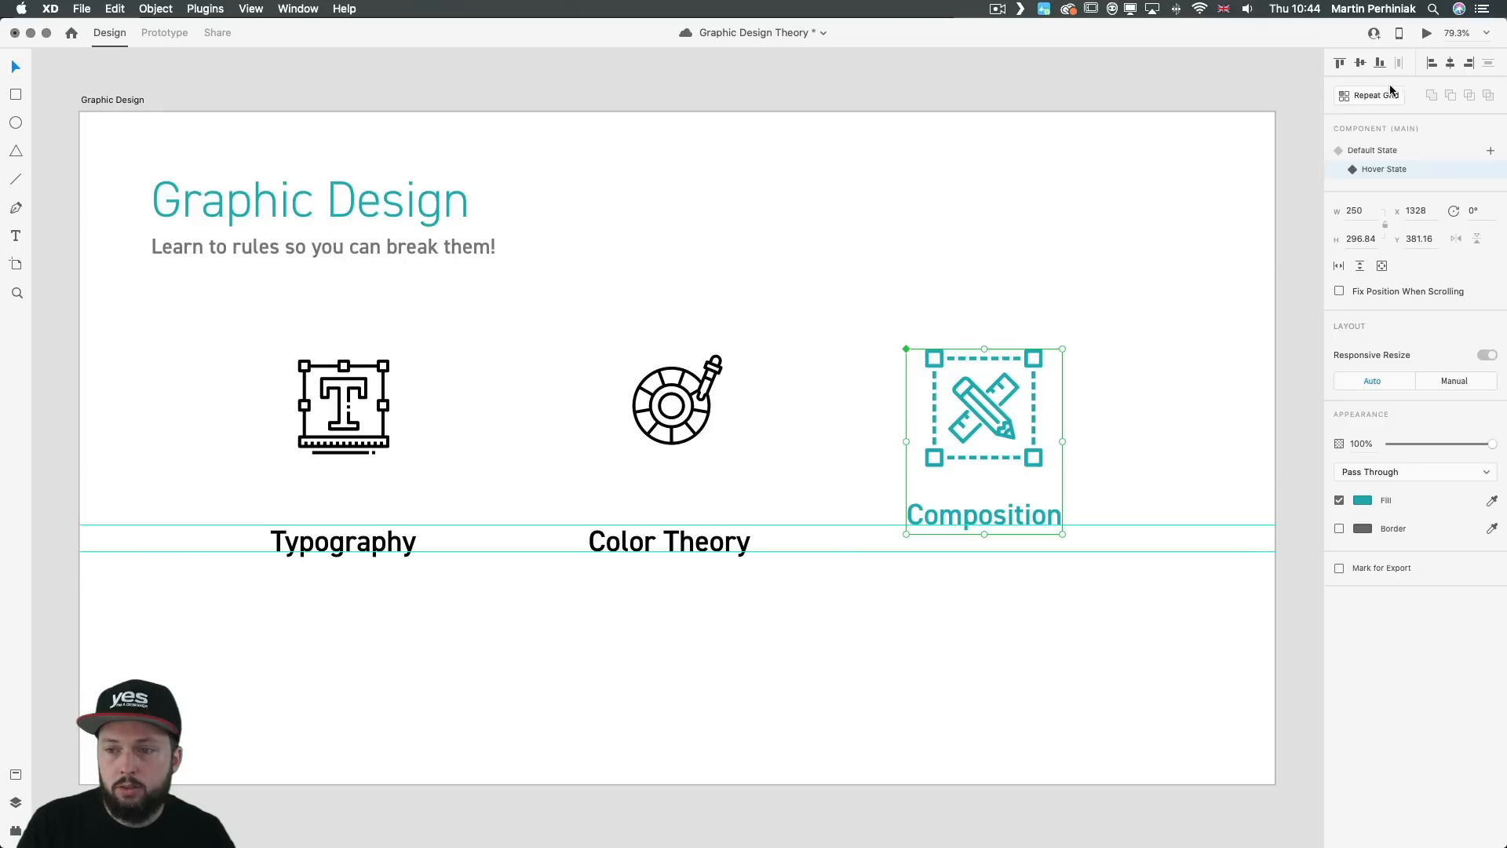
# Step: Compare the Composition component's Default and Hover States, leave it in the Default State, and preview the prototype
pyautogui.click(1375, 150)
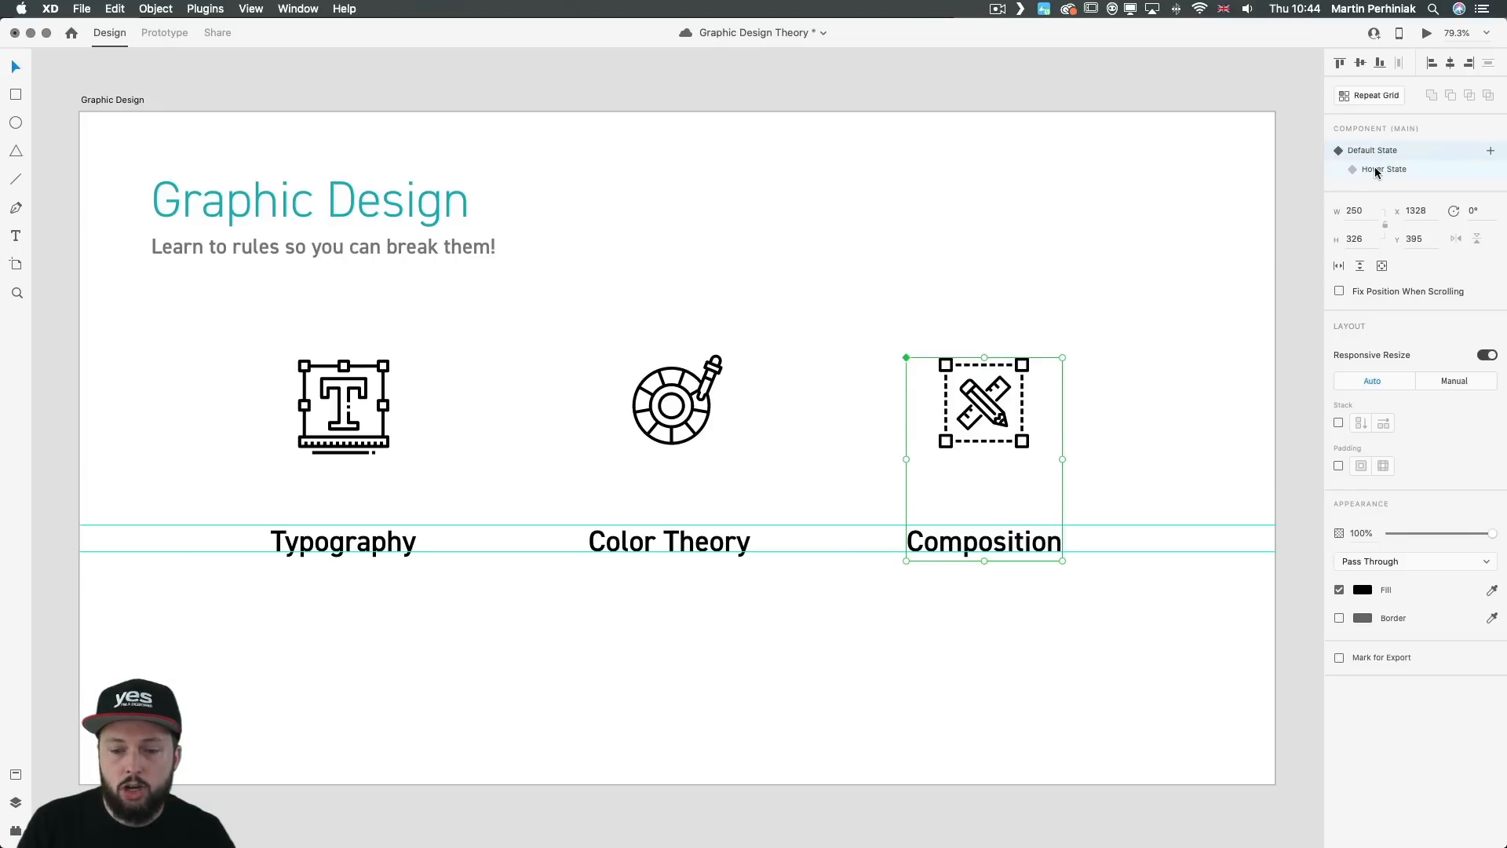
pyautogui.click(1374, 169)
pyautogui.click(1381, 151)
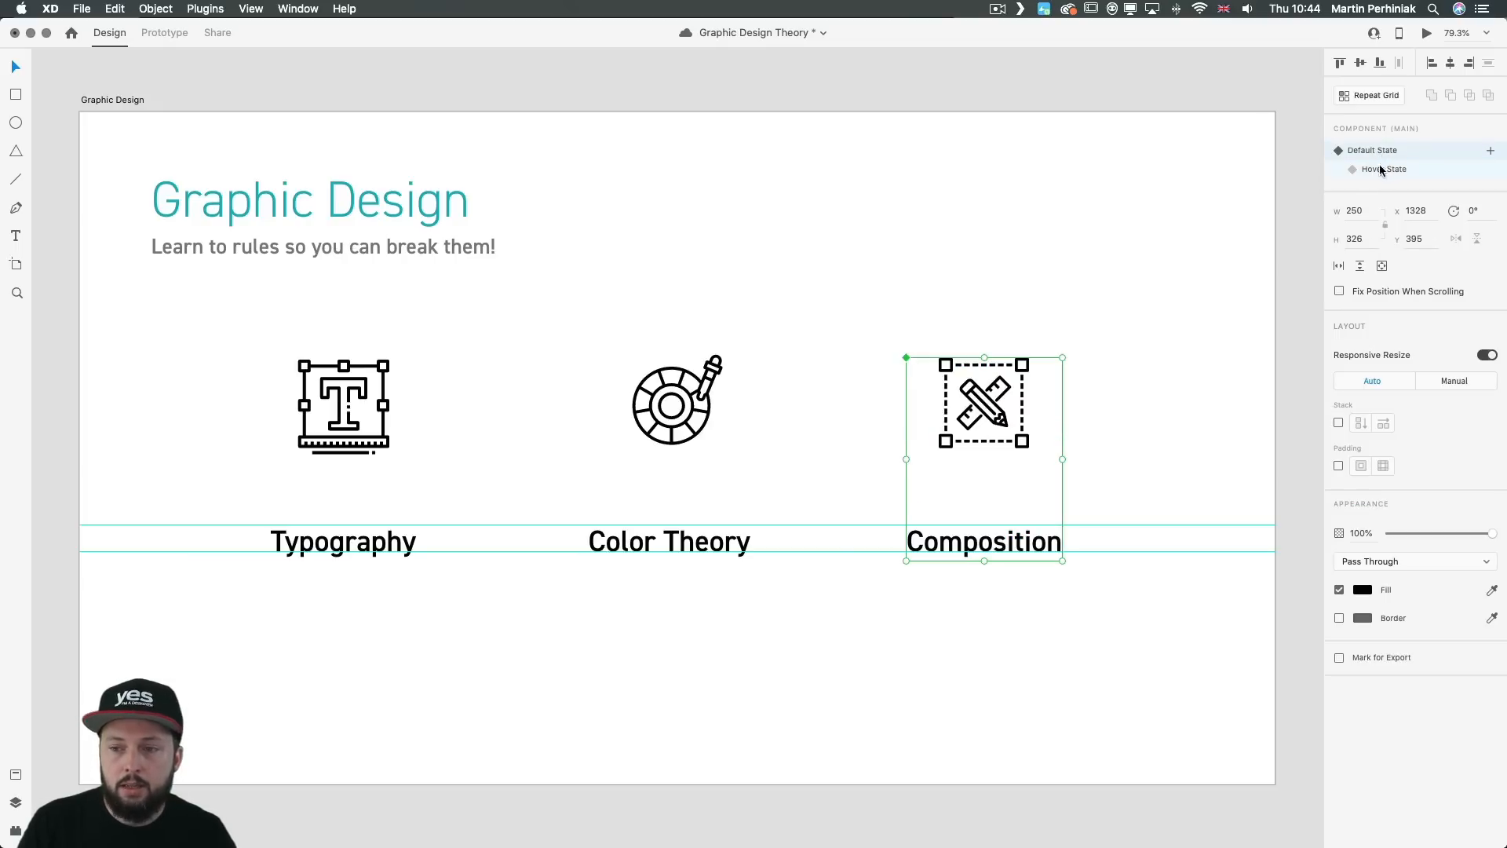
pyautogui.click(1104, 273)
pyautogui.press('super+Return')
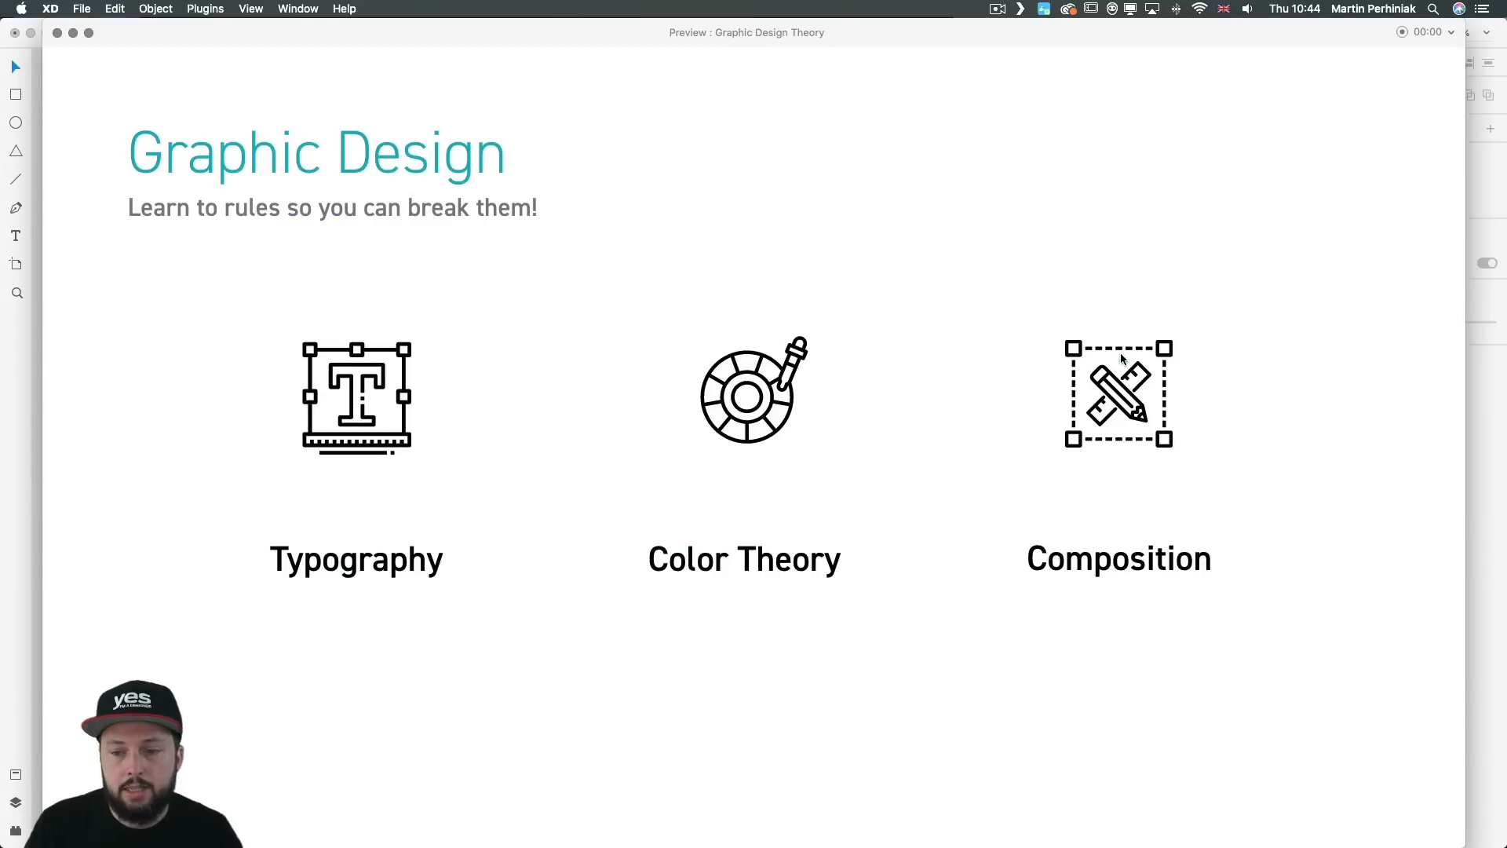
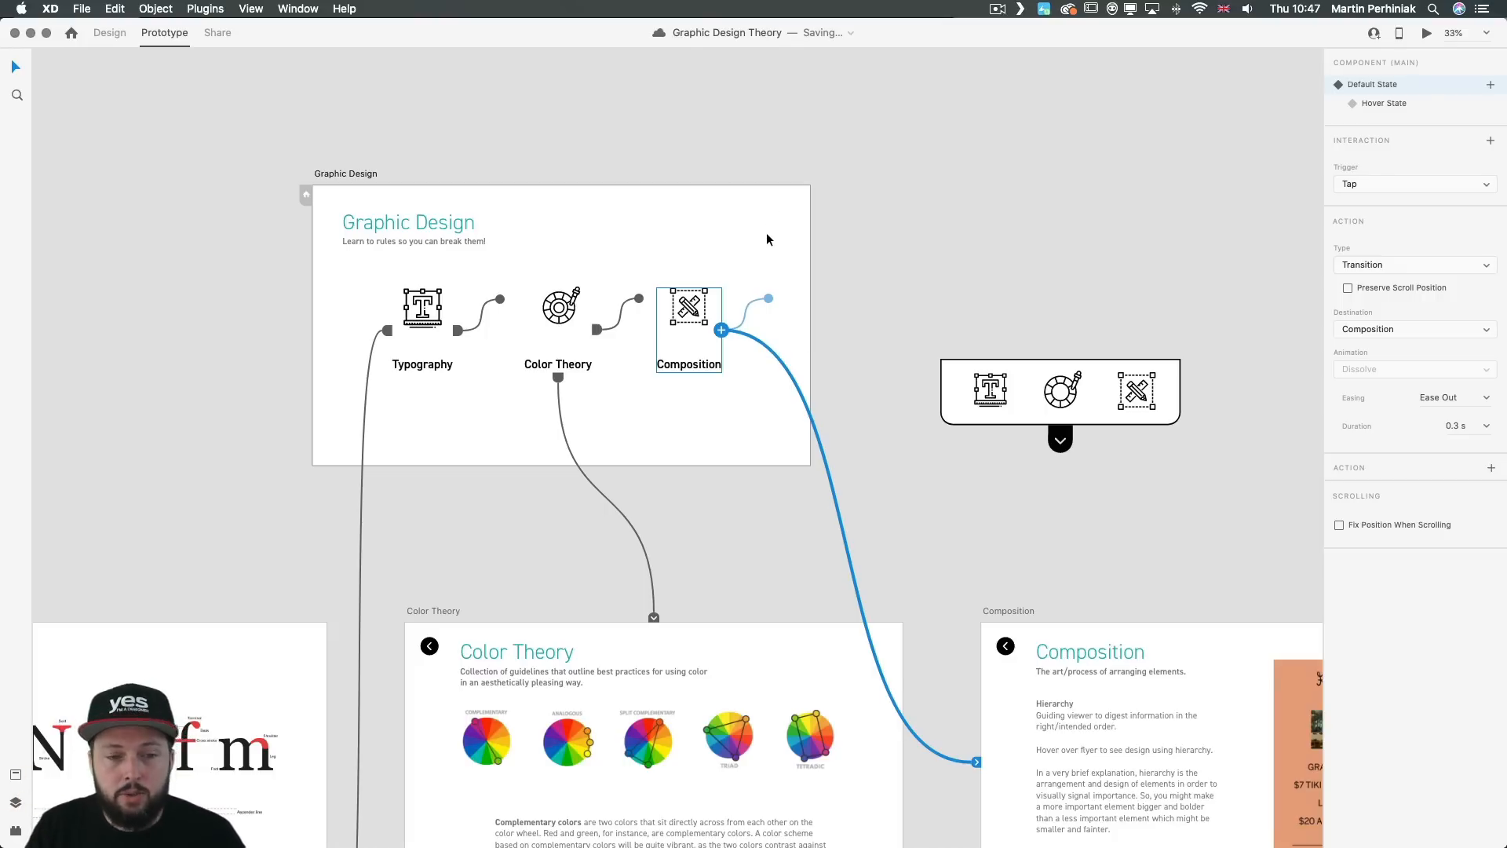
# Step: Link the Graphic Design artboard to the Typography artboard with a Keys & Gamepad trigger assigned to T
pyautogui.click(742, 234)
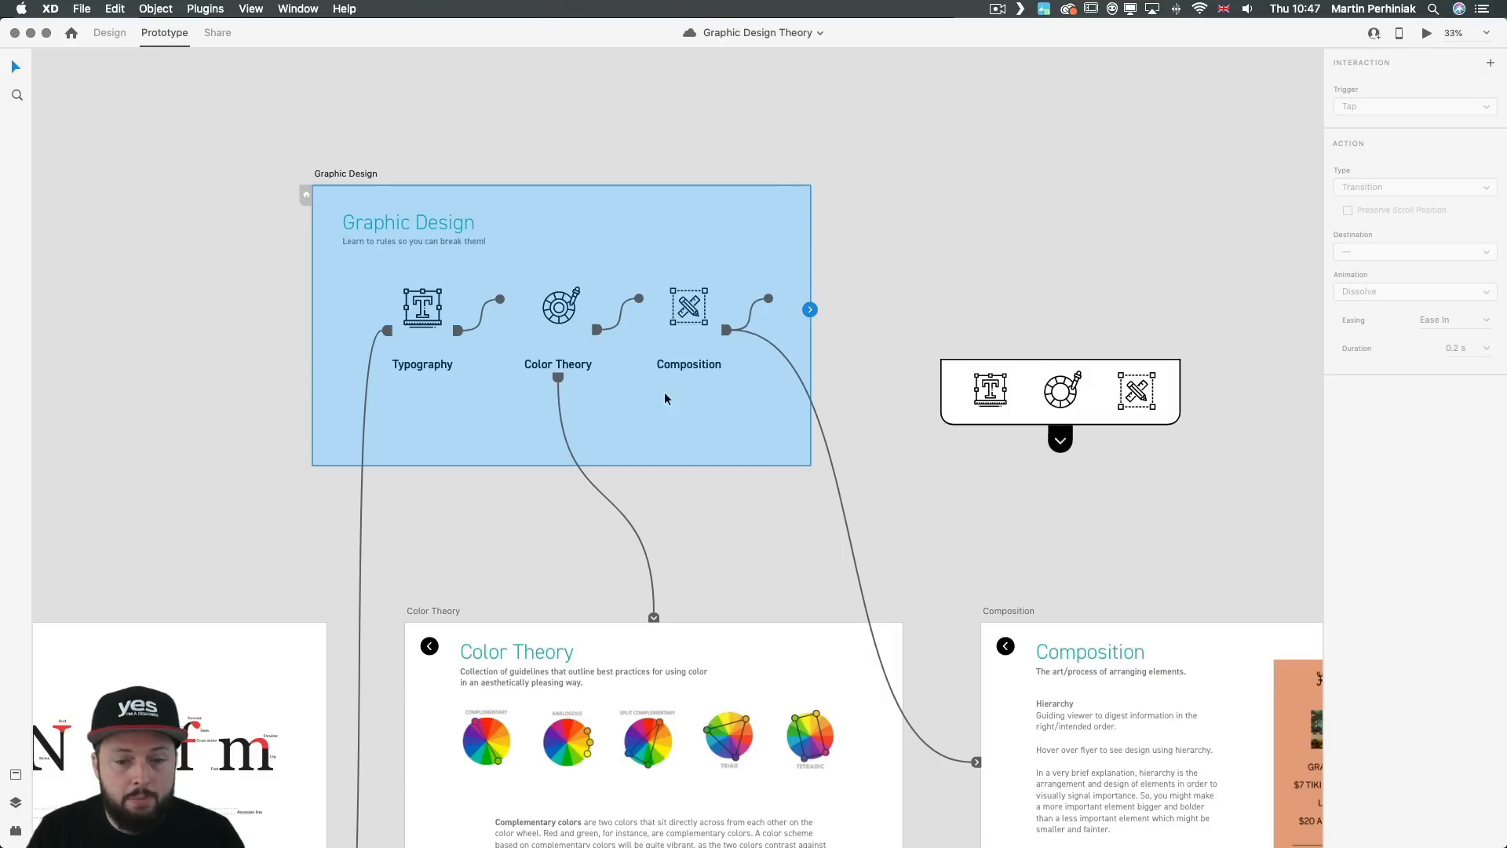
pyautogui.moveTo(809, 309); pyautogui.dragTo(249, 647)
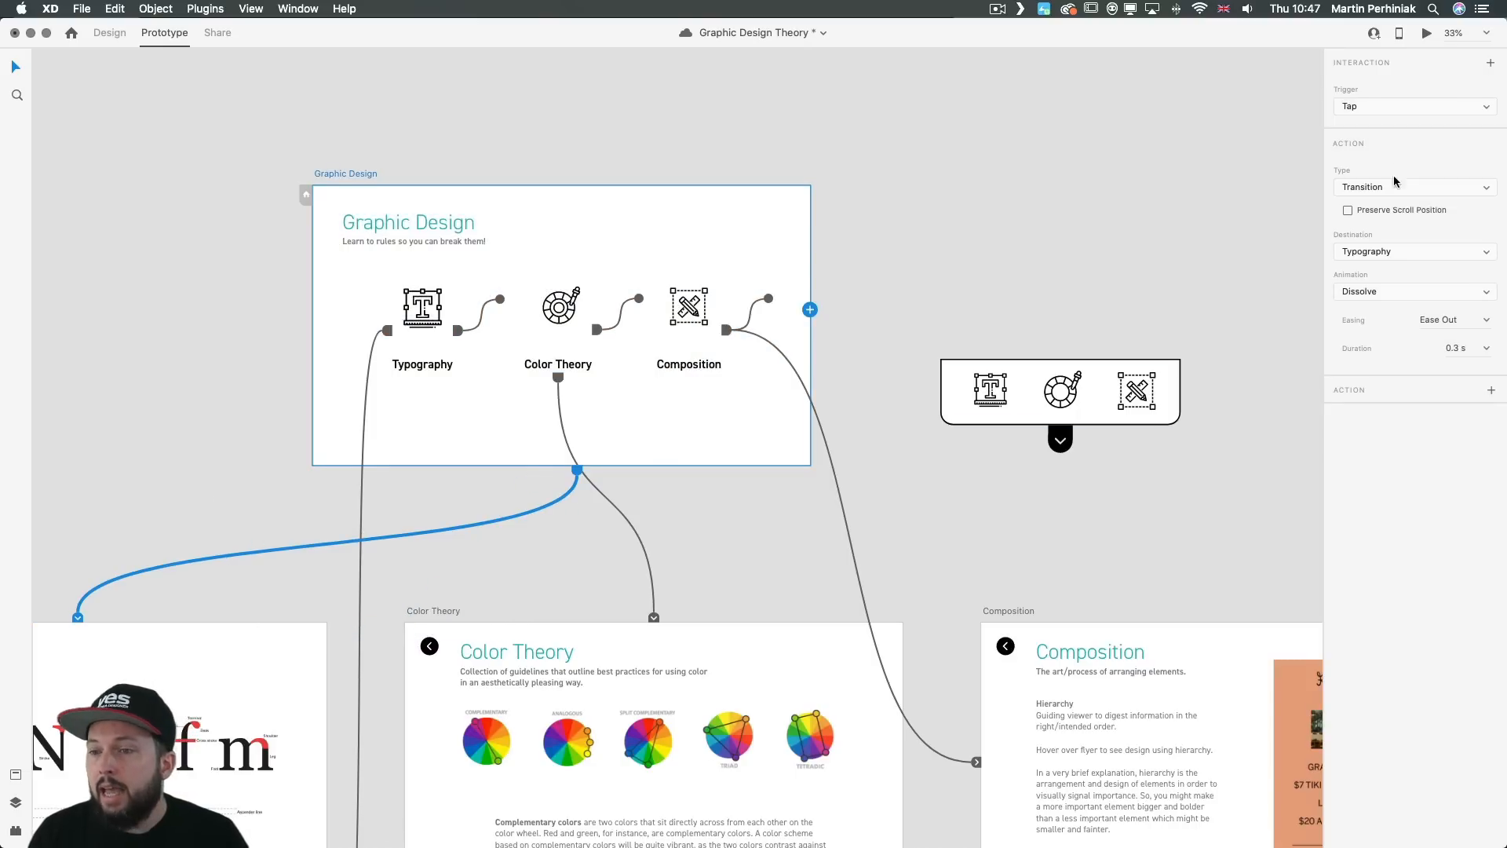
pyautogui.click(1393, 106)
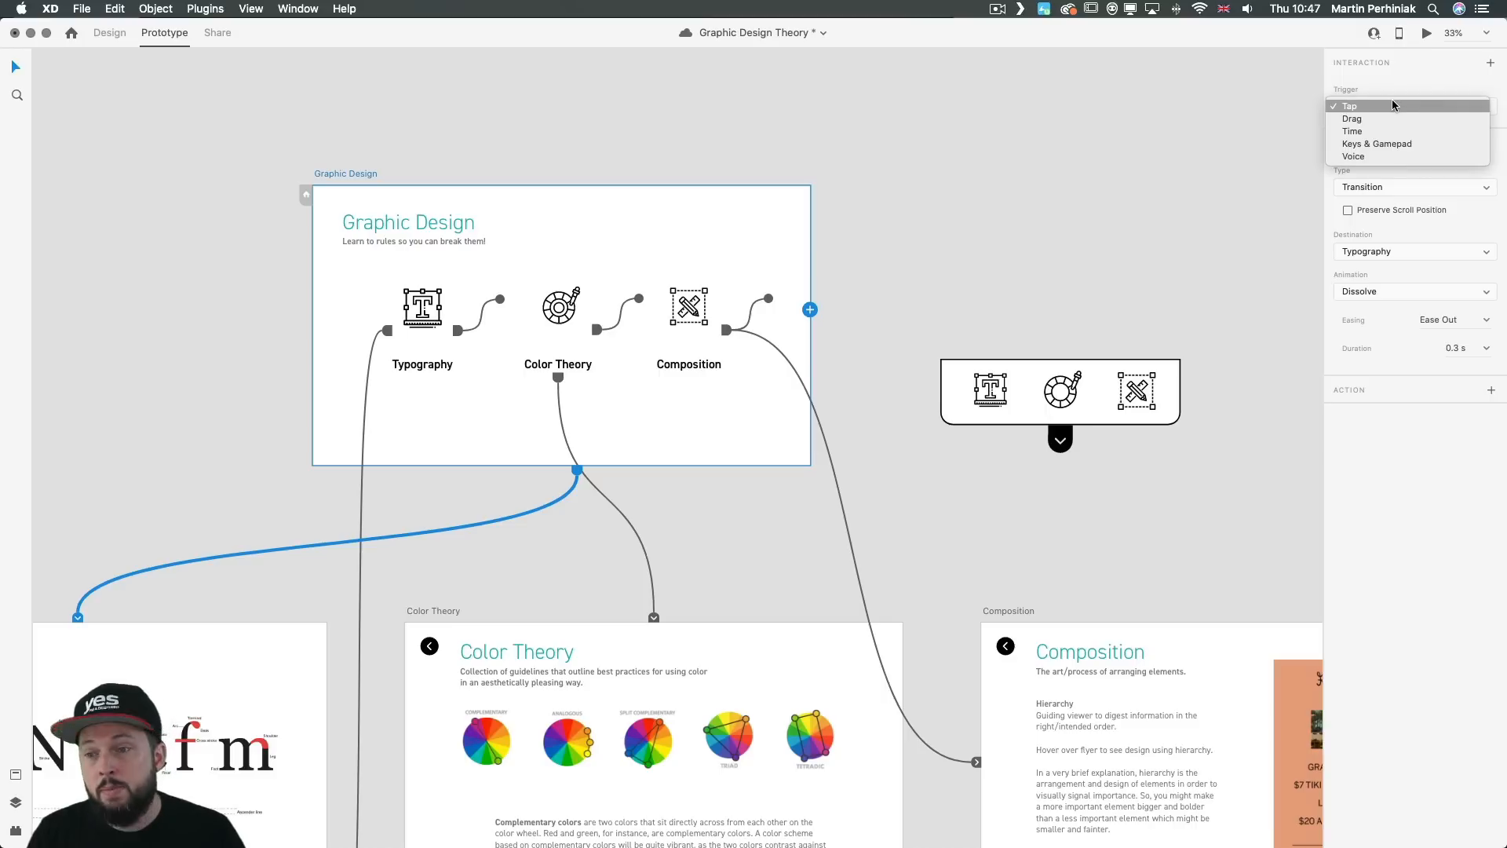
pyautogui.click(1376, 146)
pyautogui.click(1362, 144)
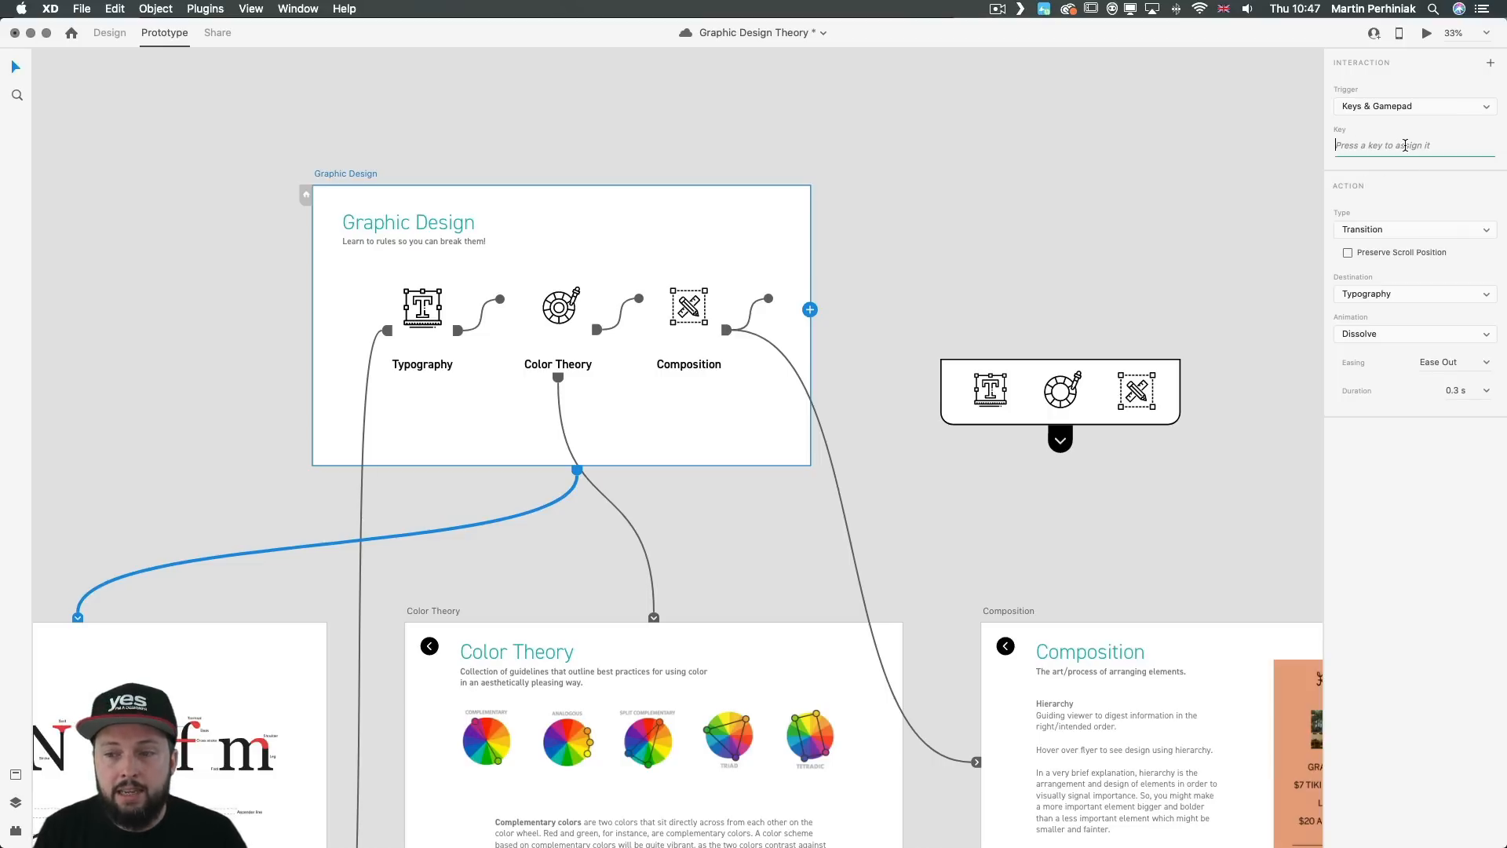
pyautogui.press('t')
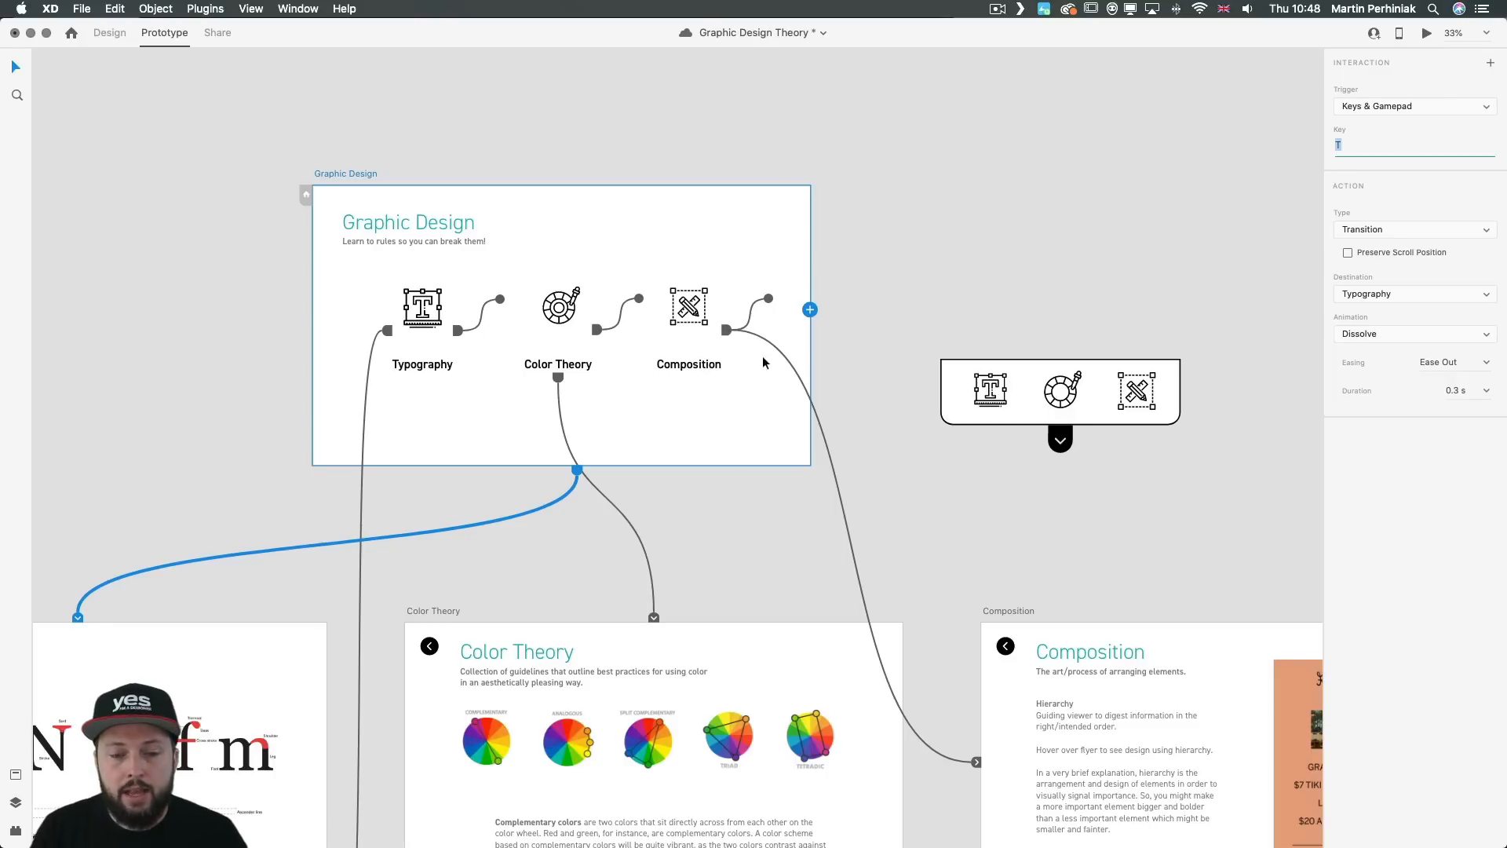
# Step: Link the Graphic Design artboard to Color Theory with key C, and to Composition with another Keys & Gamepad trigger
pyautogui.moveTo(810, 310); pyautogui.dragTo(766, 656)
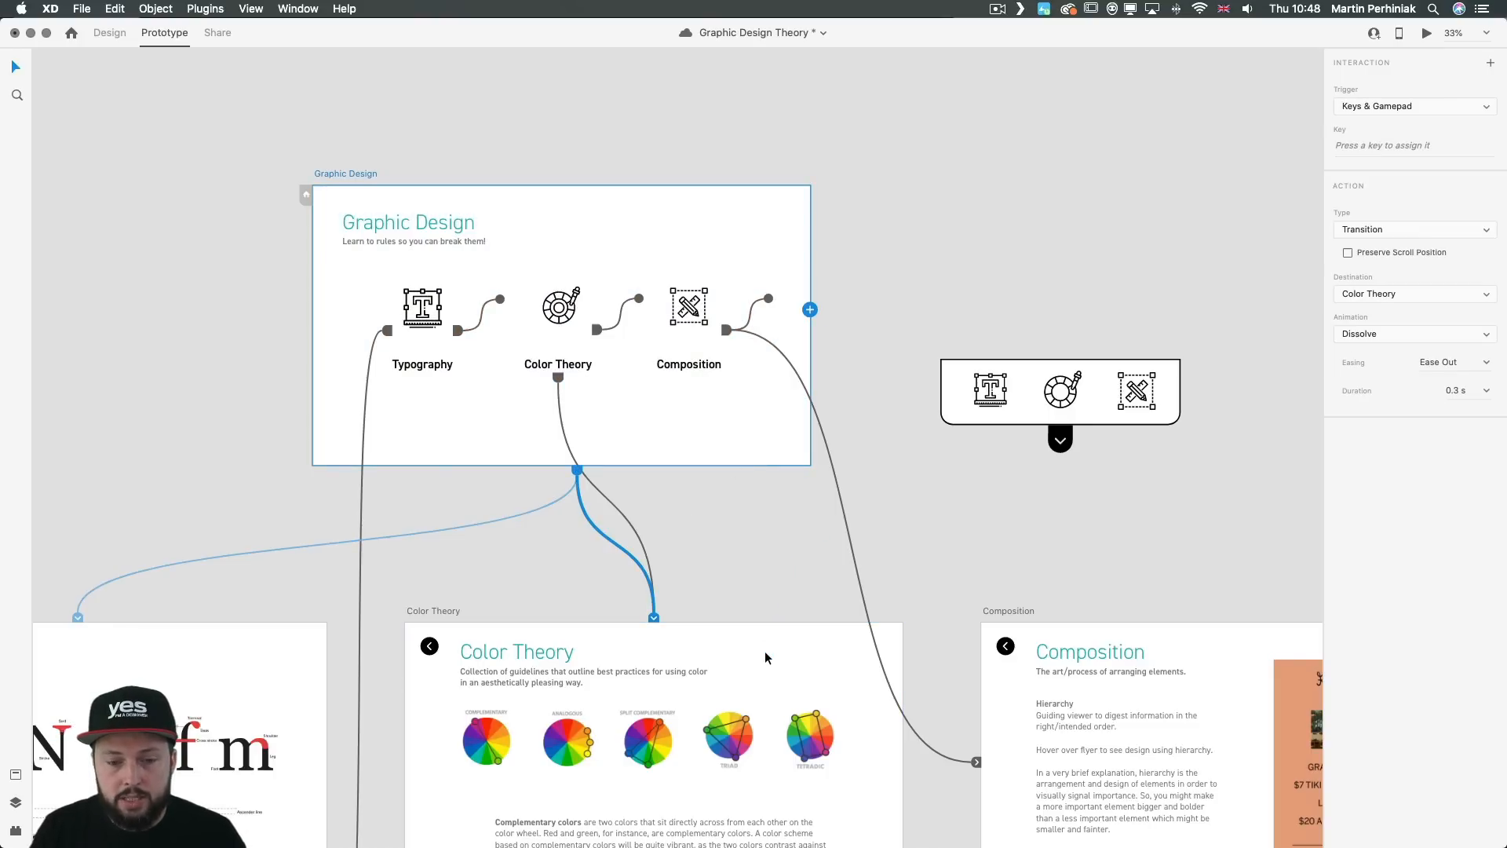
pyautogui.click(1361, 144)
pyautogui.press('c')
pyautogui.moveTo(809, 311); pyautogui.dragTo(1012, 651)
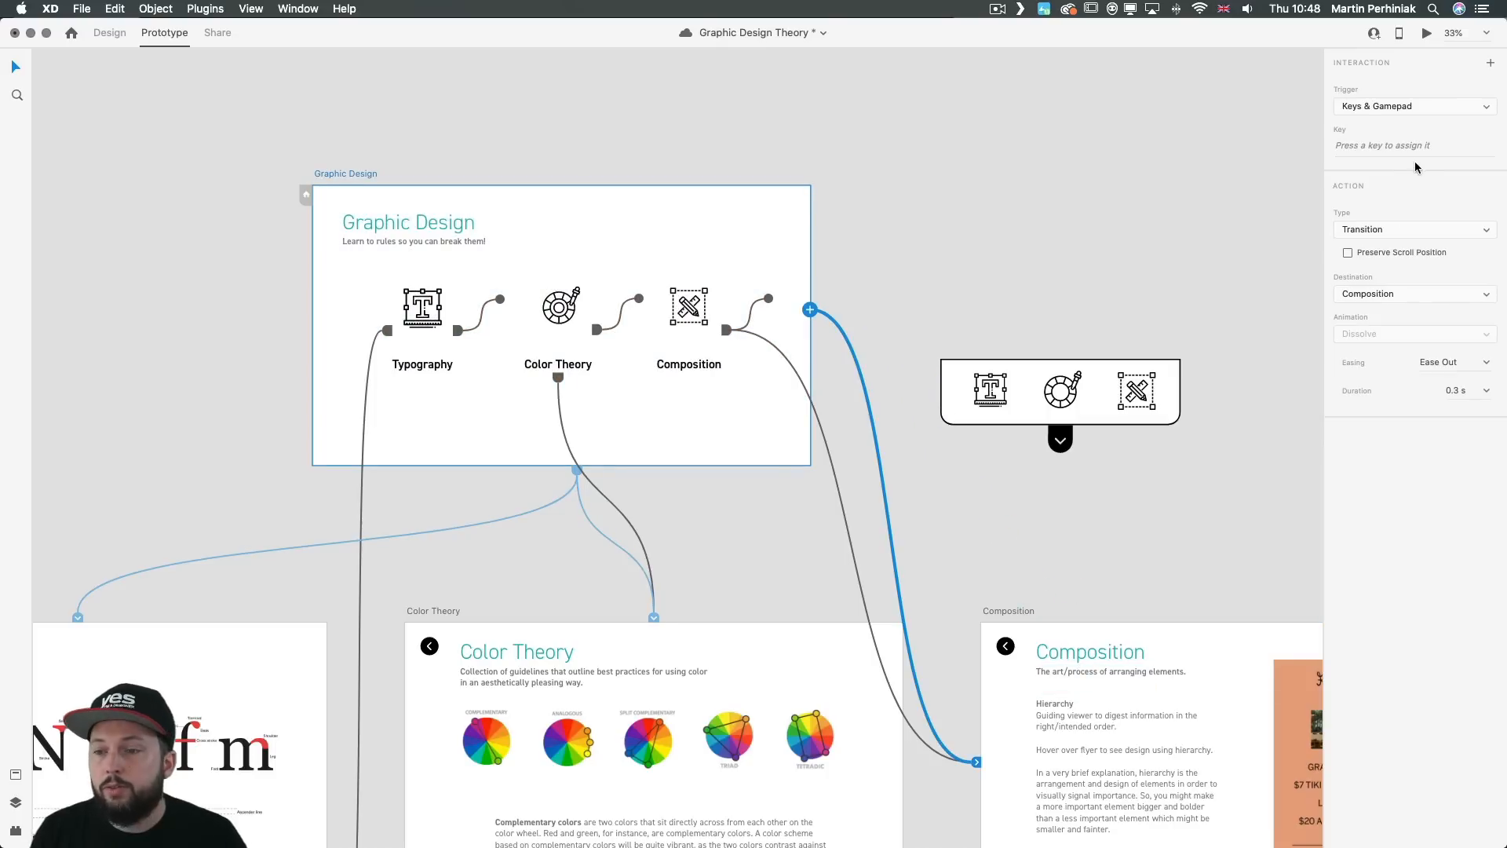
pyautogui.click(1369, 146)
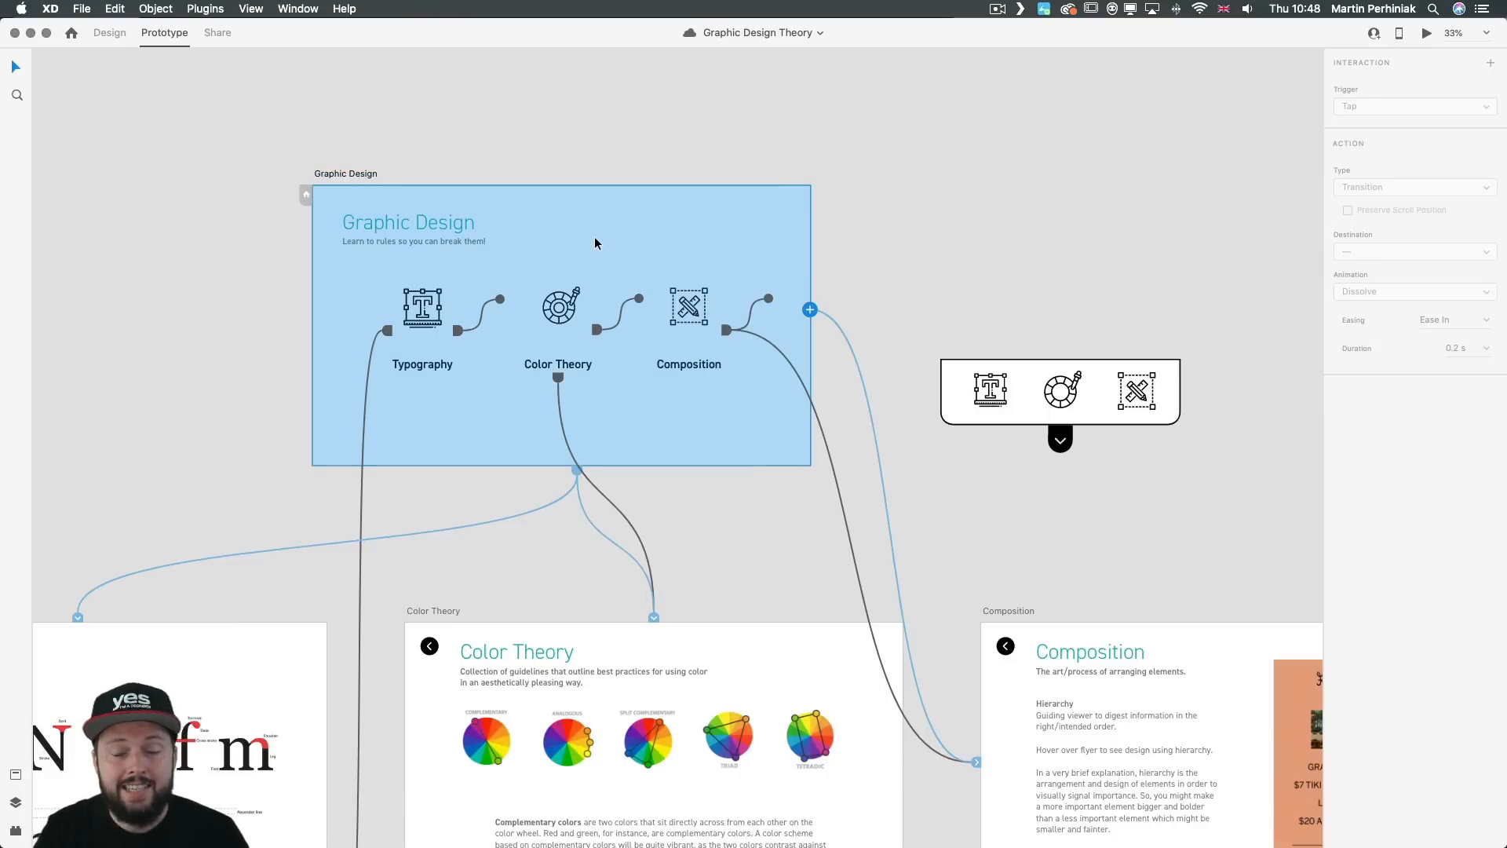
# Step: Preview the prototype and test the keyboard transitions to Typography, Color Theory and Composition, returning to the home screen each time
pyautogui.press('super+Return')
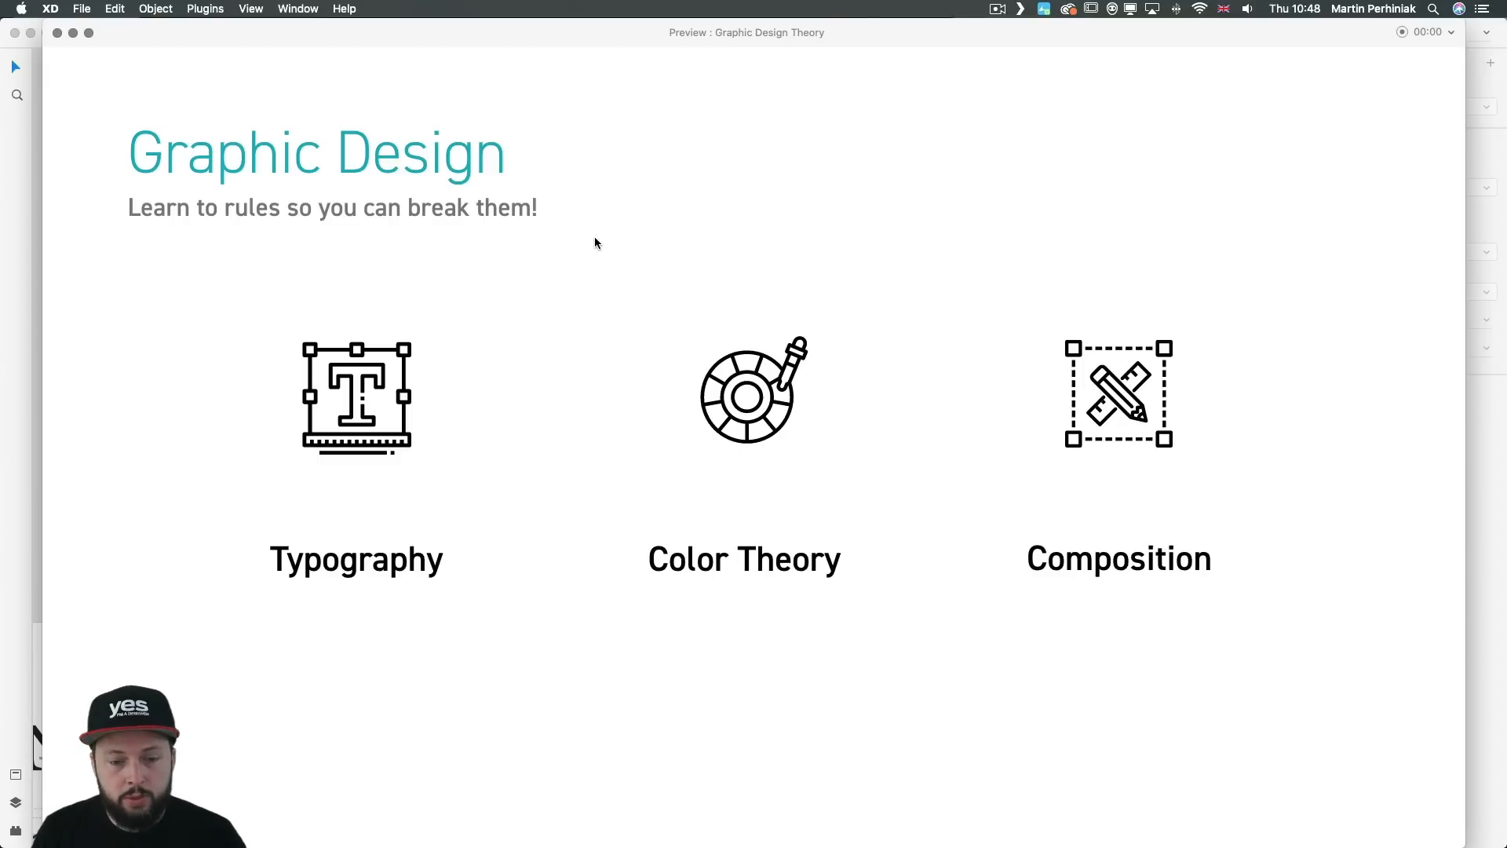
pyautogui.press('Right')
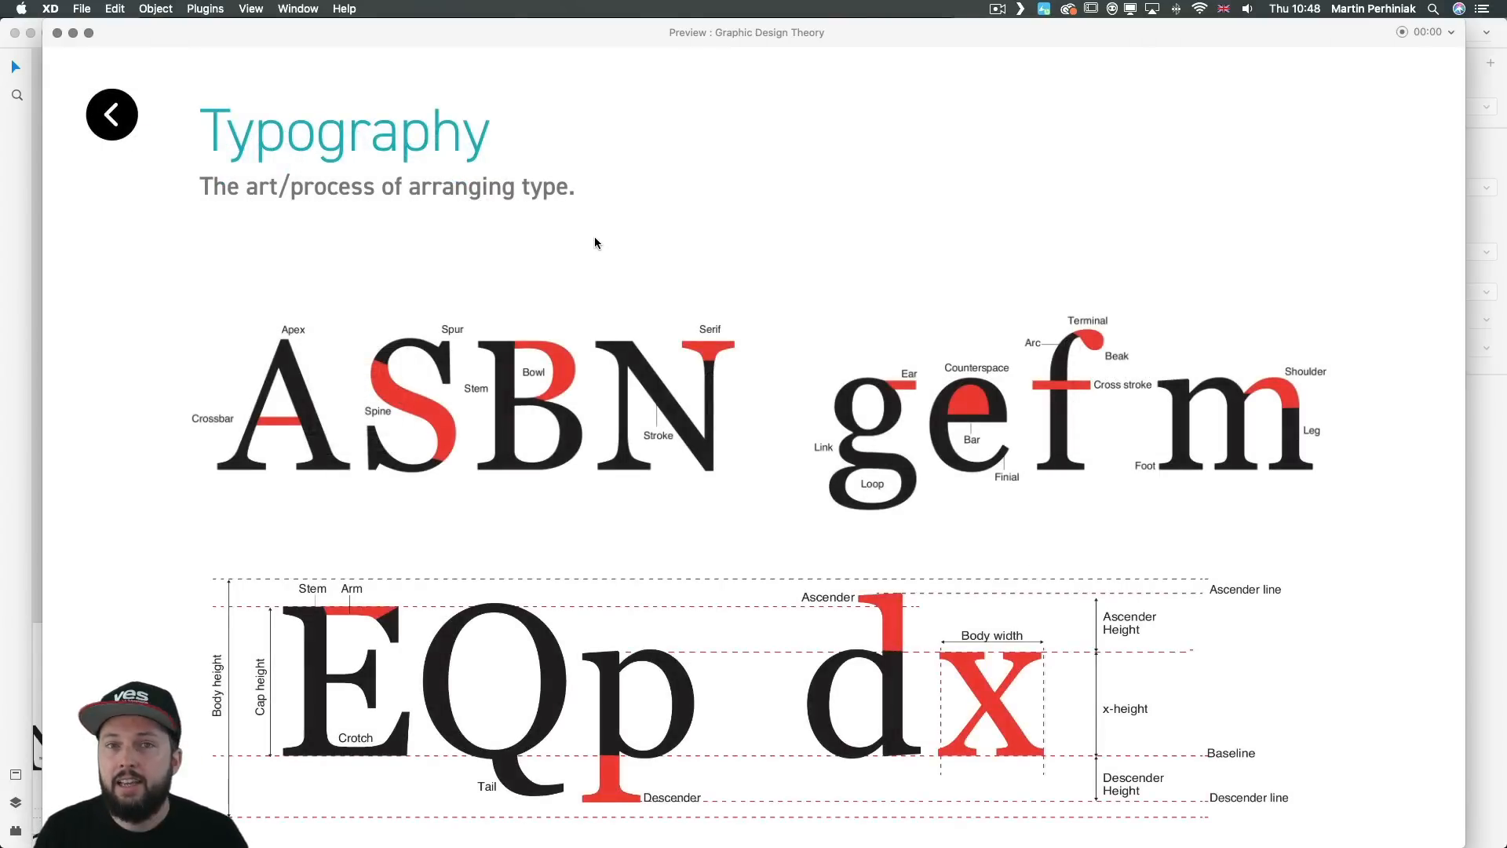
pyautogui.click(112, 114)
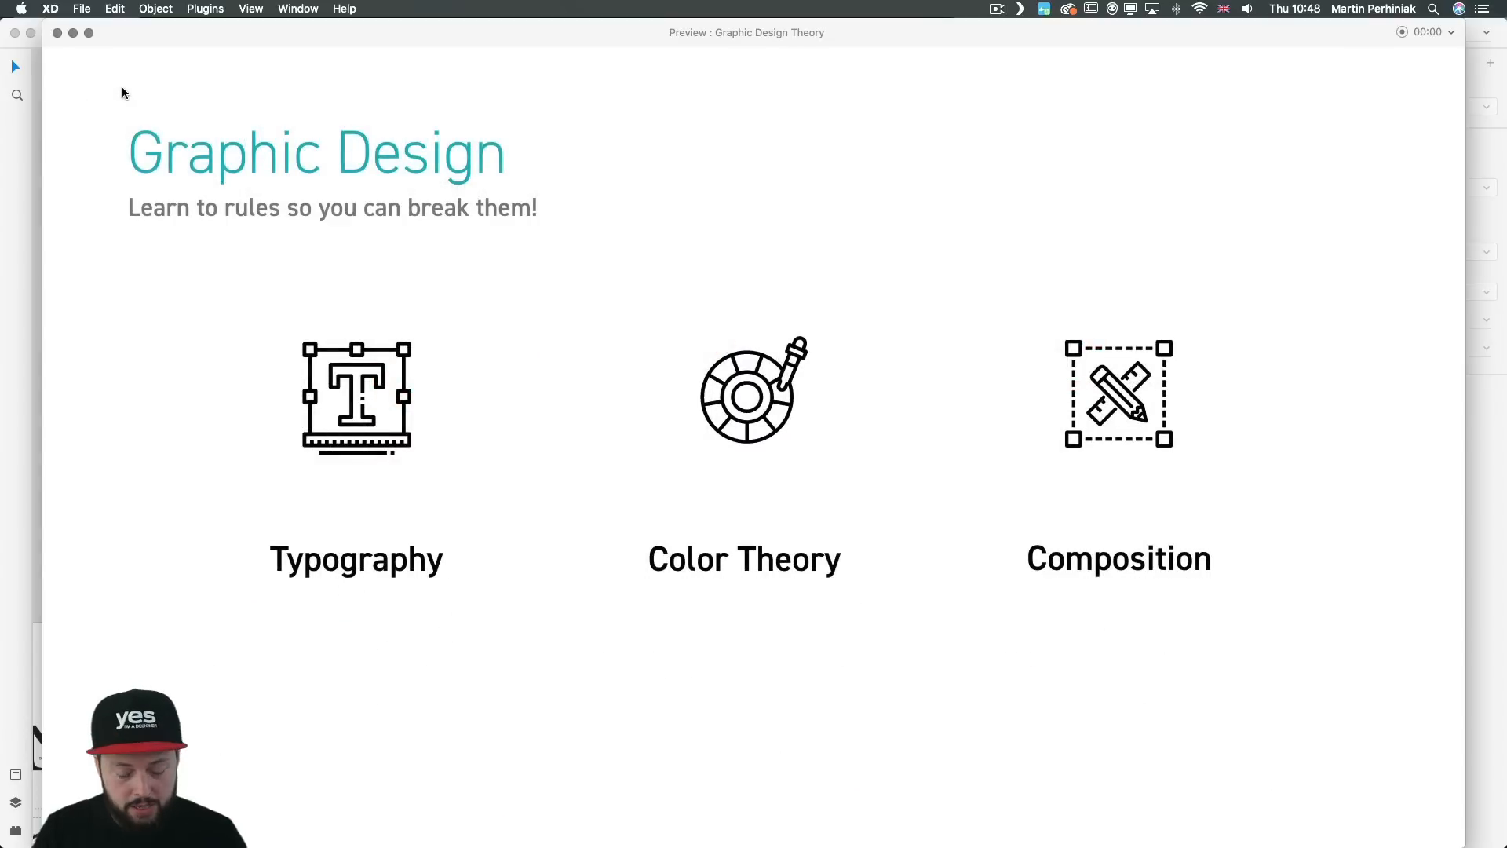
pyautogui.press('2')
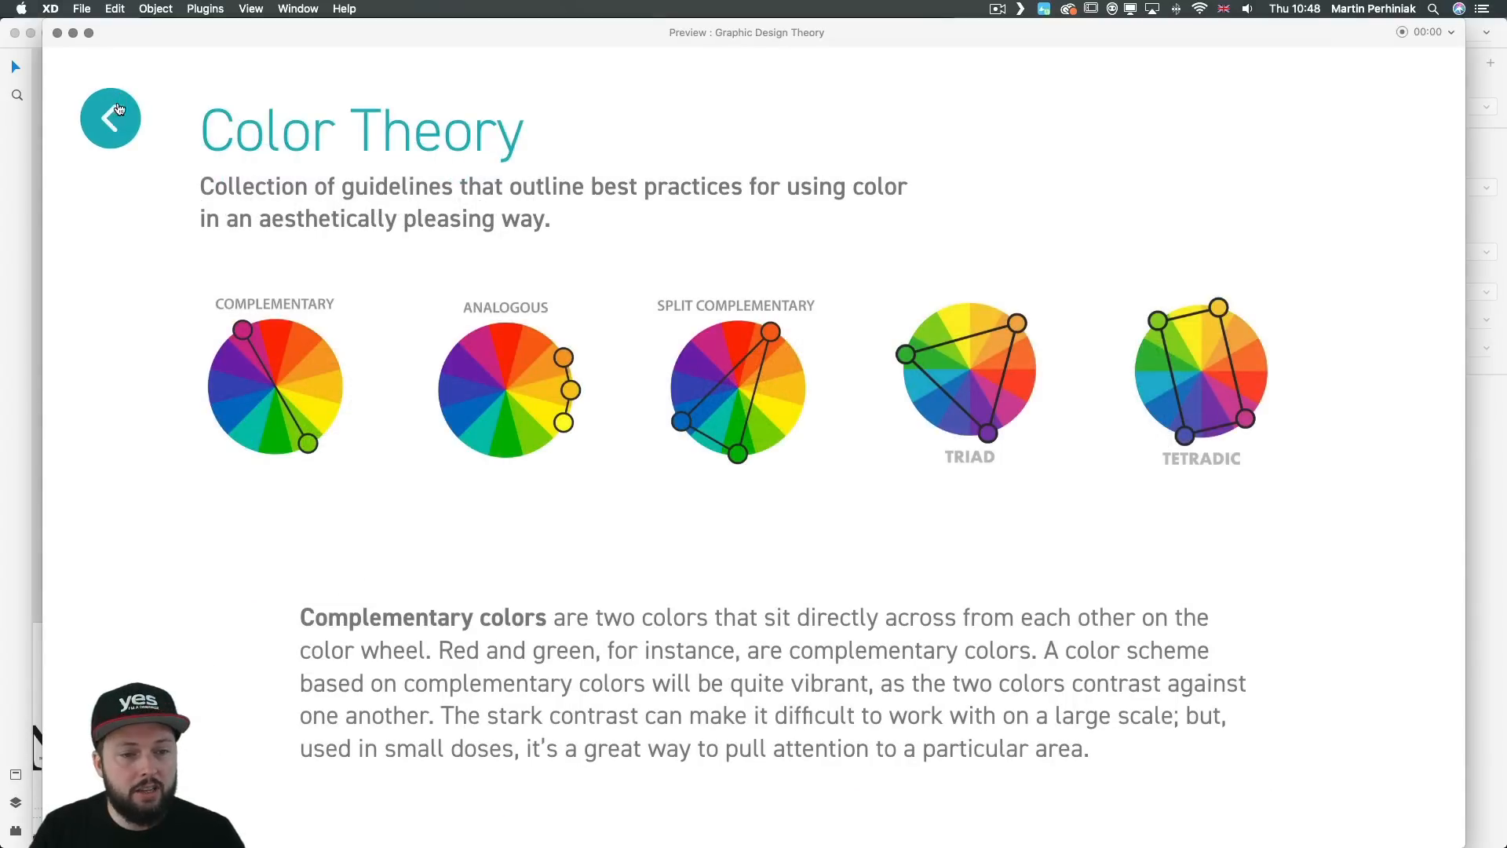
pyautogui.click(117, 111)
pyautogui.press('3')
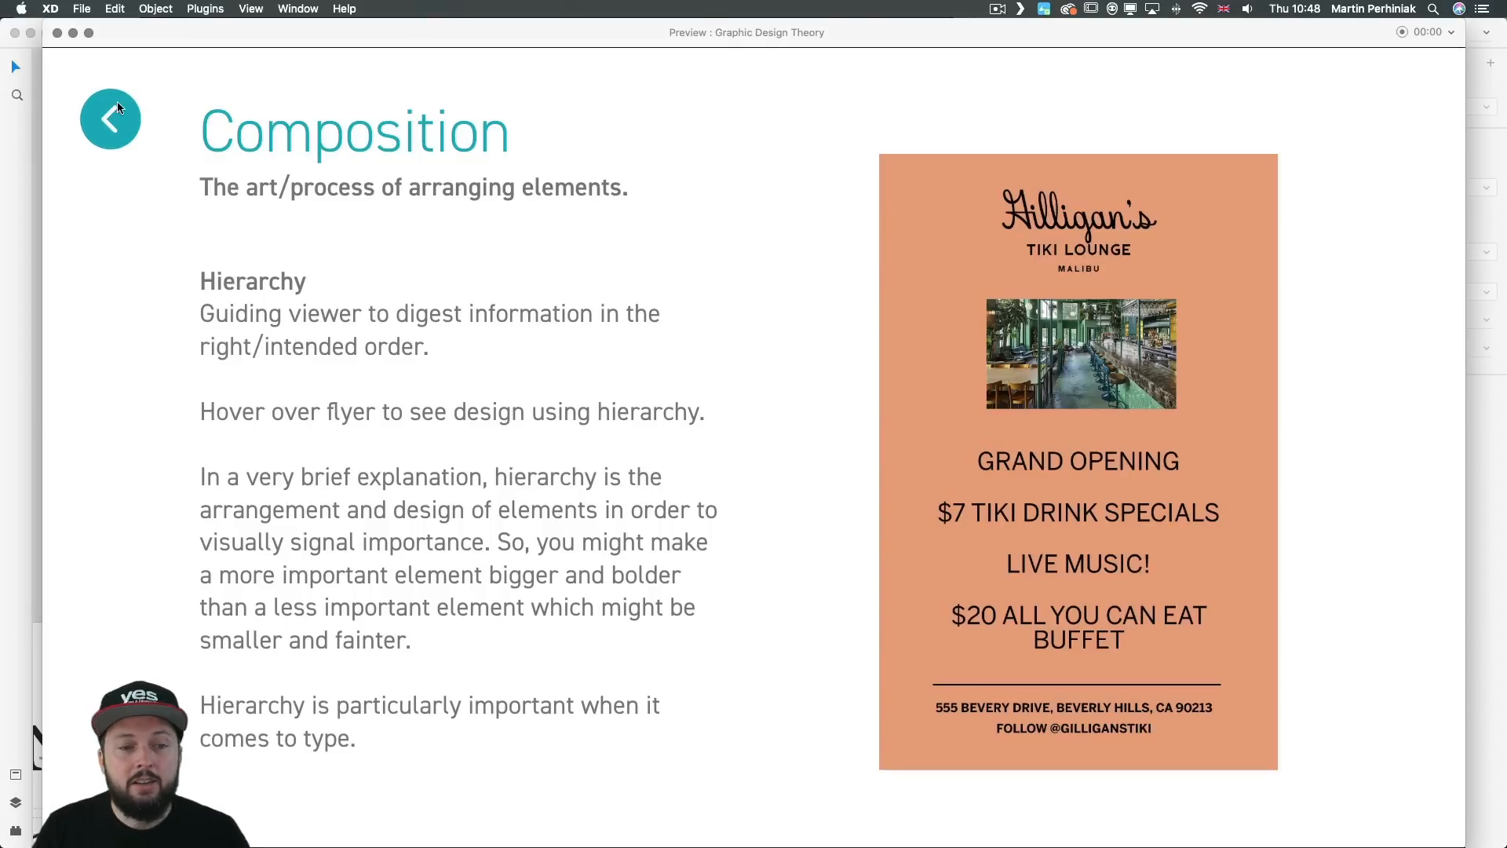
pyautogui.click(117, 110)
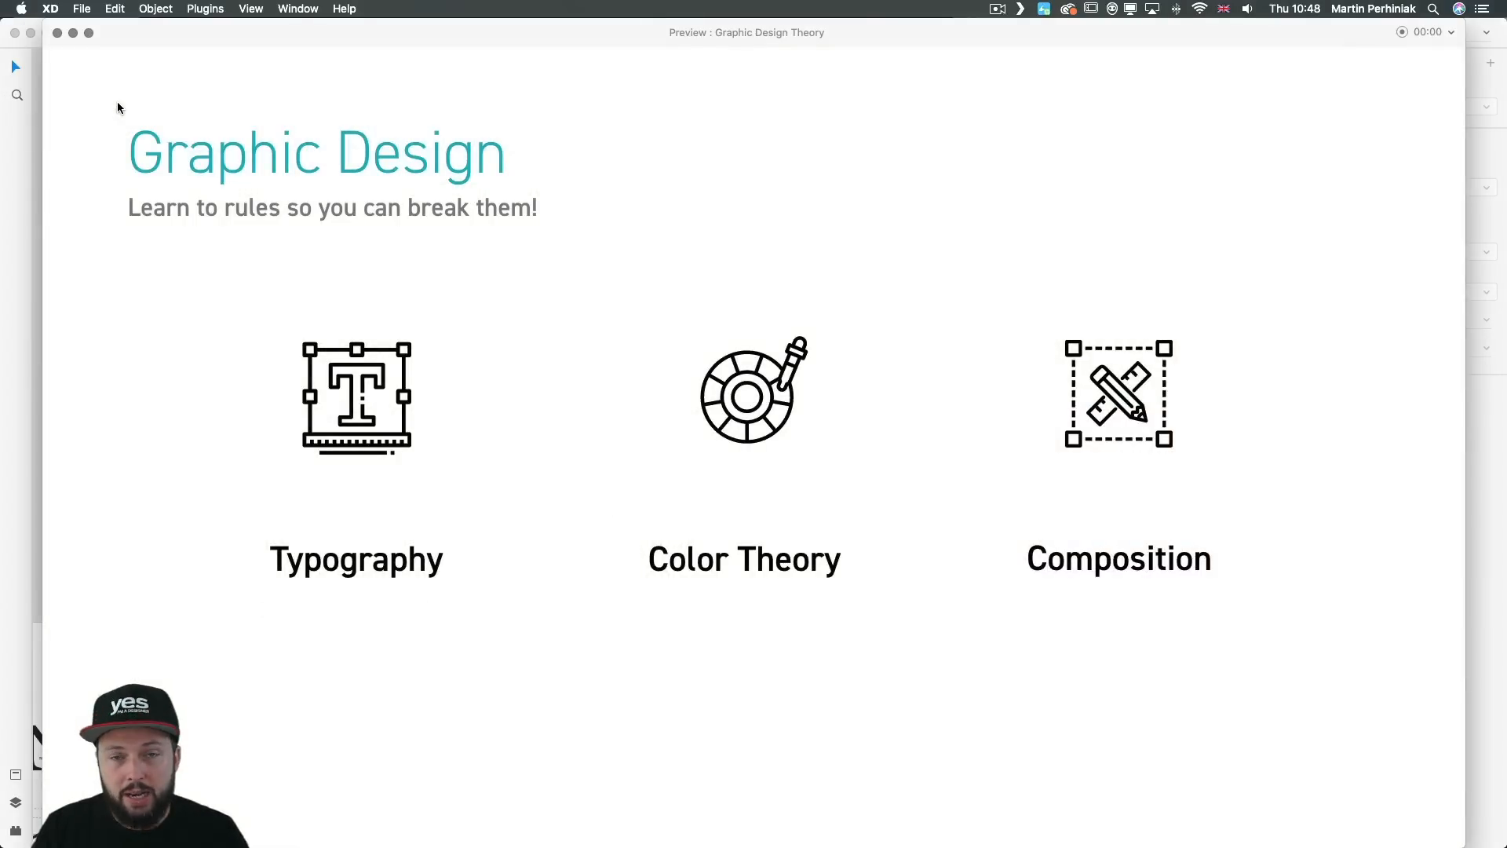
pyautogui.click(58, 34)
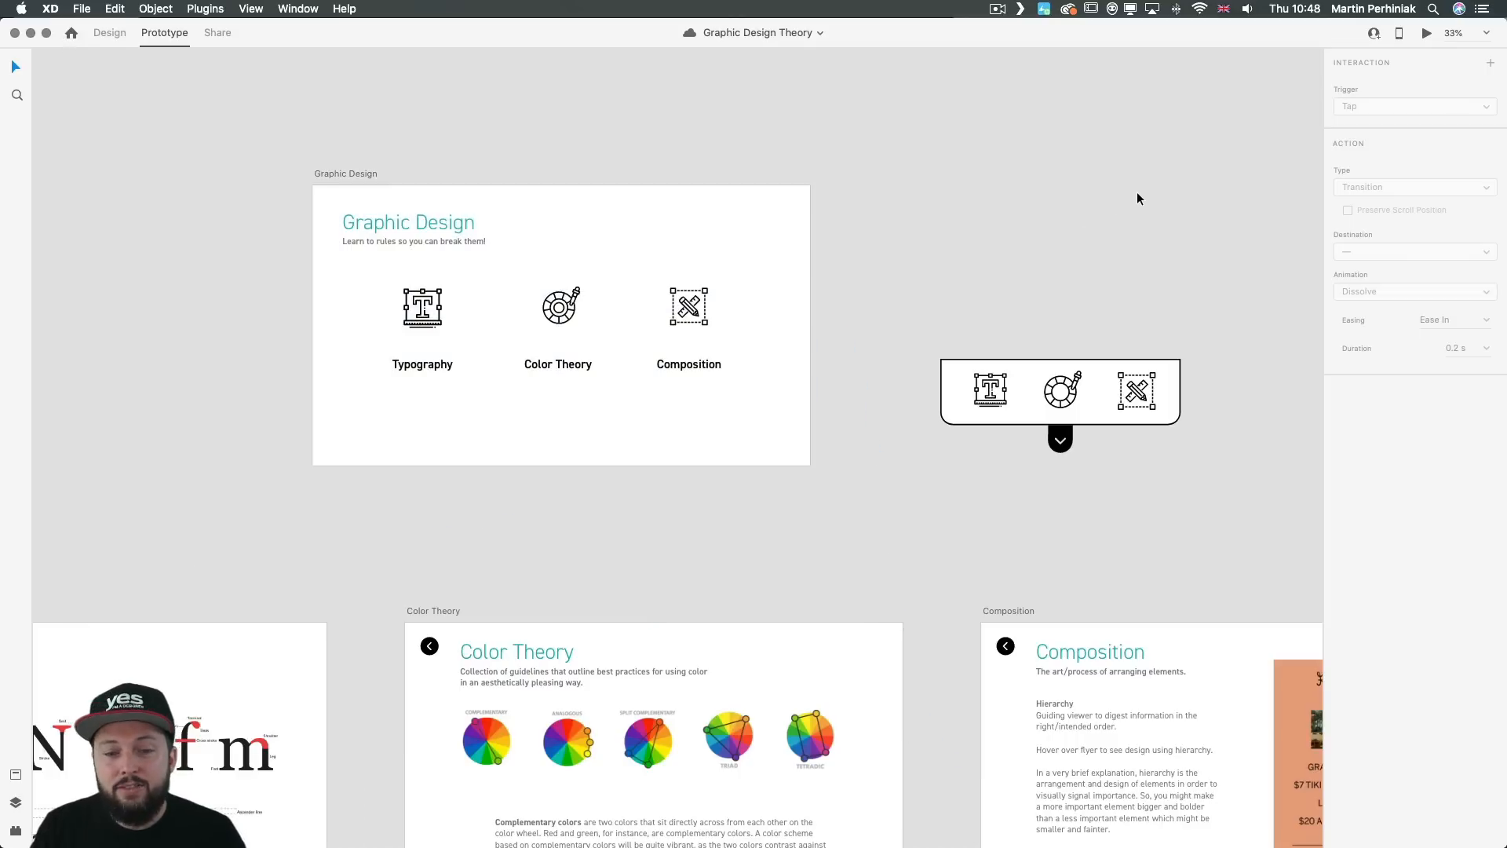
# Step: Add a second interaction from the Graphic Design artboard to Color Theory, with a Voice trigger and the command "color"
pyautogui.click(761, 251)
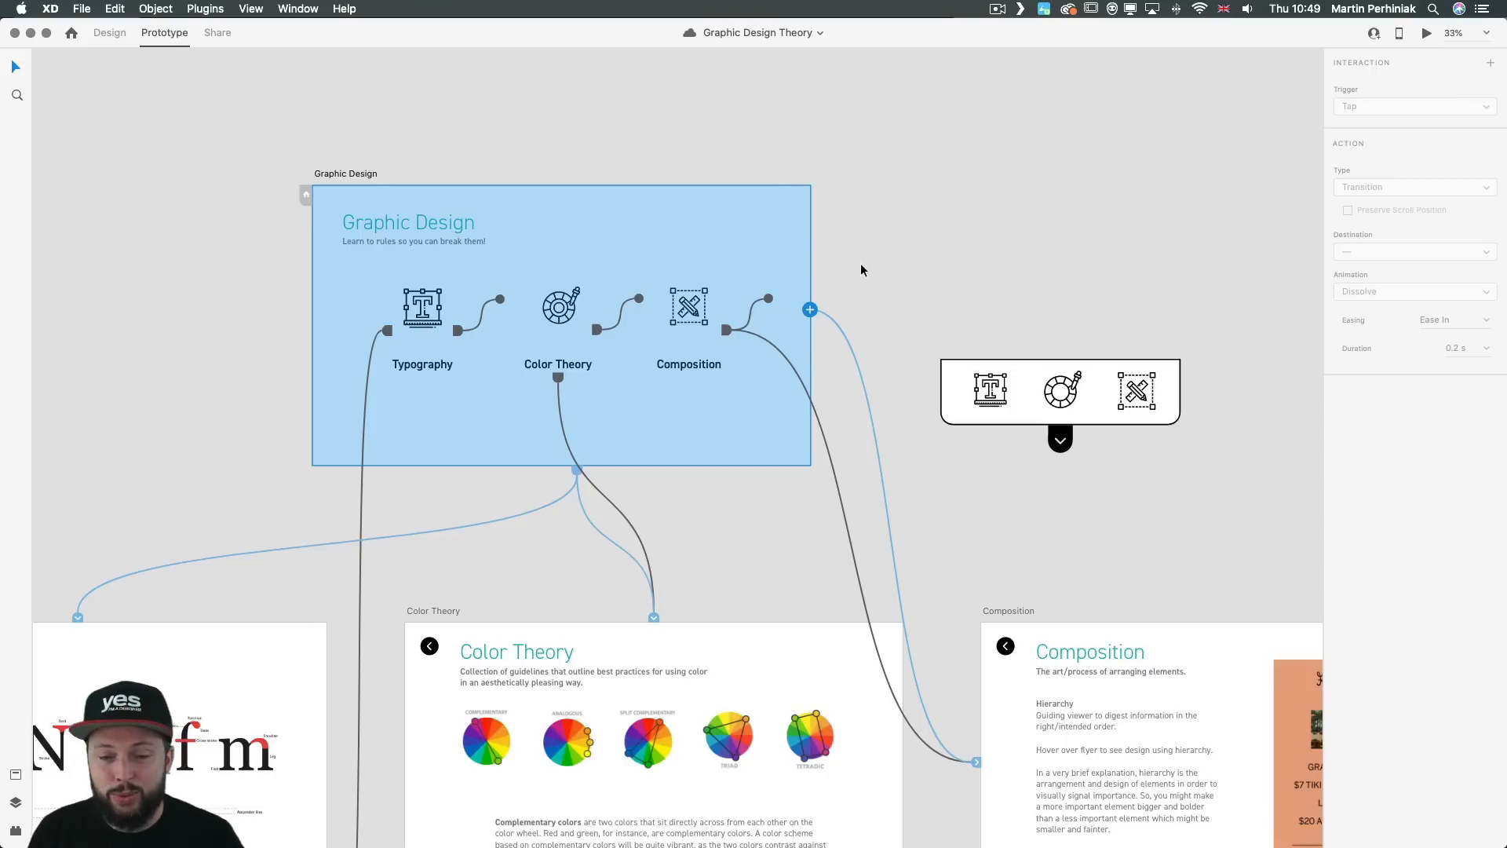
pyautogui.moveTo(809, 309); pyautogui.dragTo(749, 660)
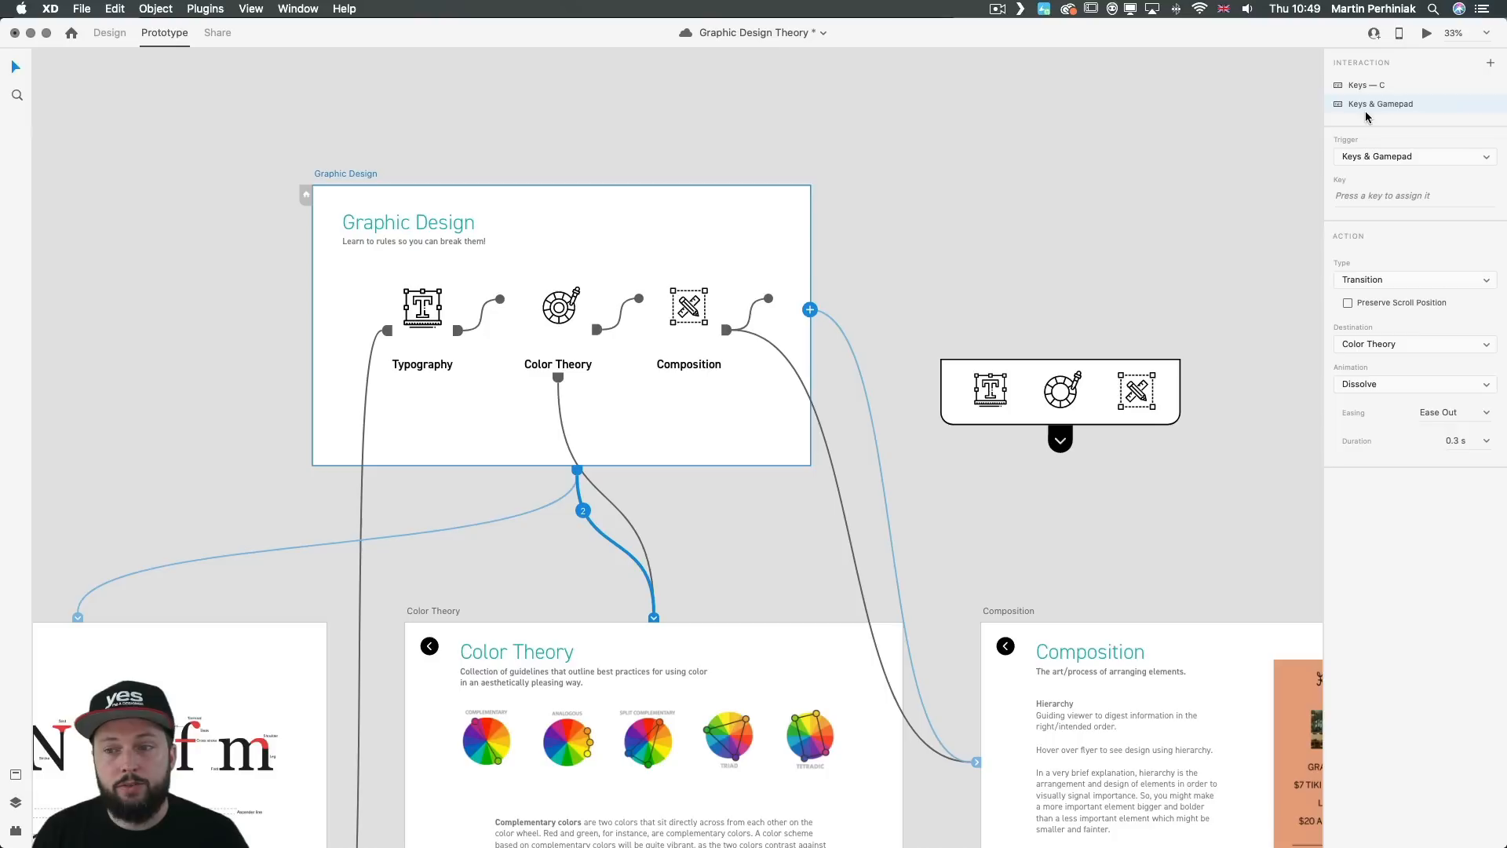
pyautogui.click(1376, 156)
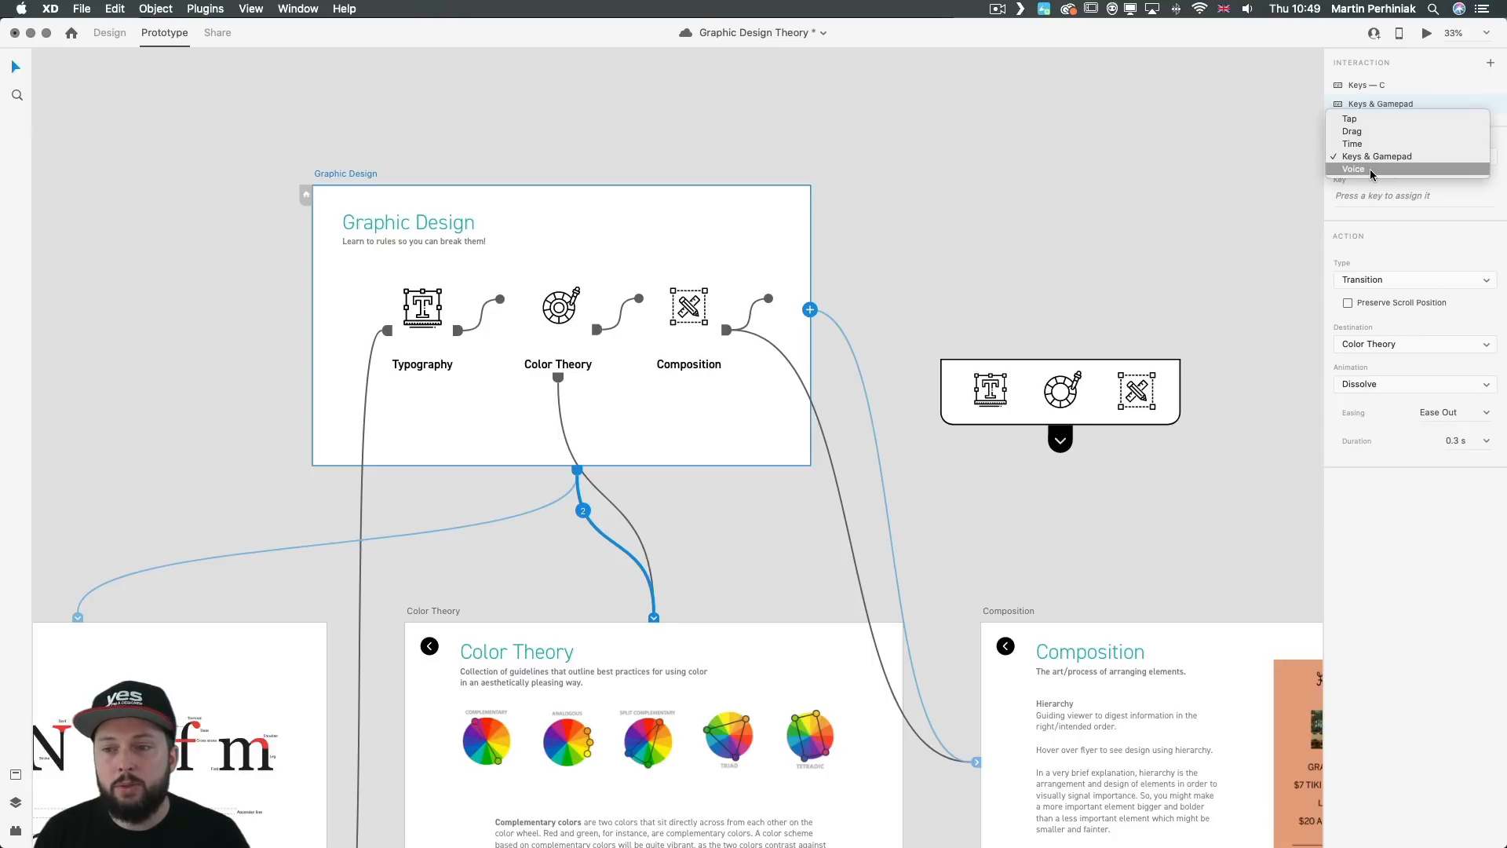
pyautogui.click(1372, 169)
pyautogui.click(1379, 196)
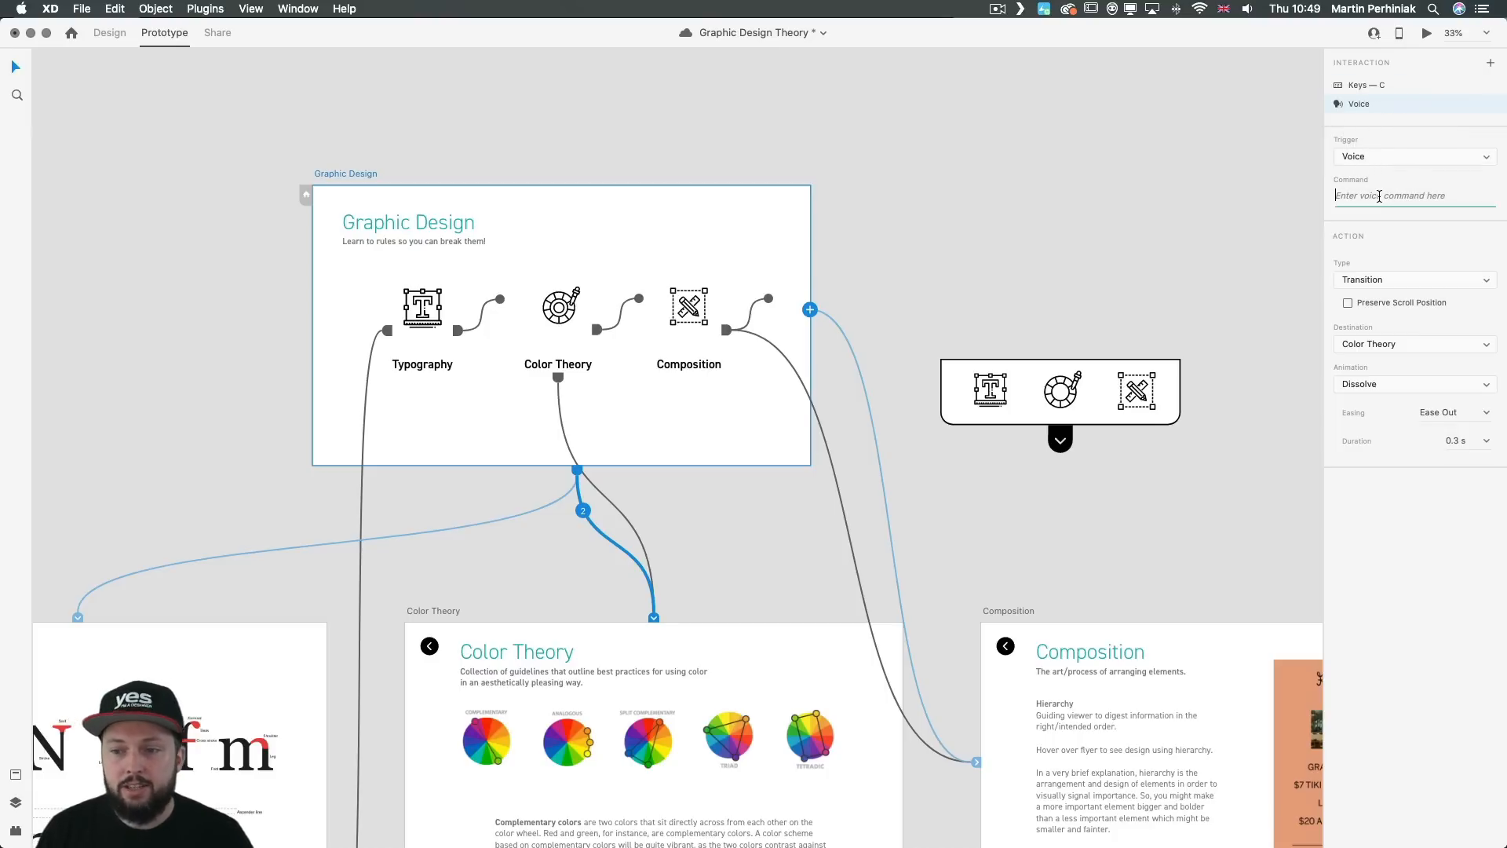
pyautogui.write('color')
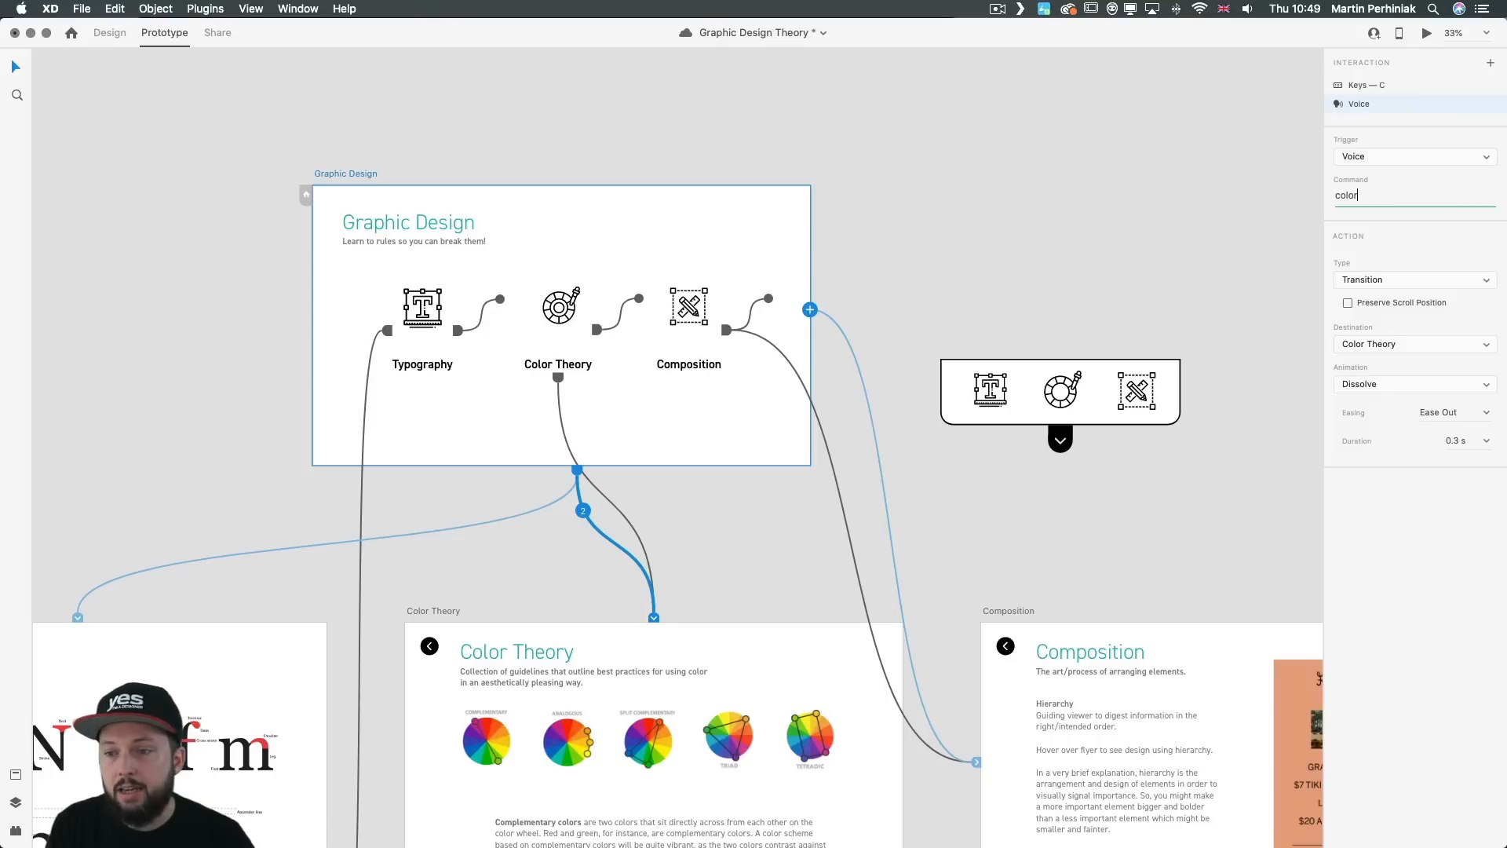
pyautogui.press('Return')
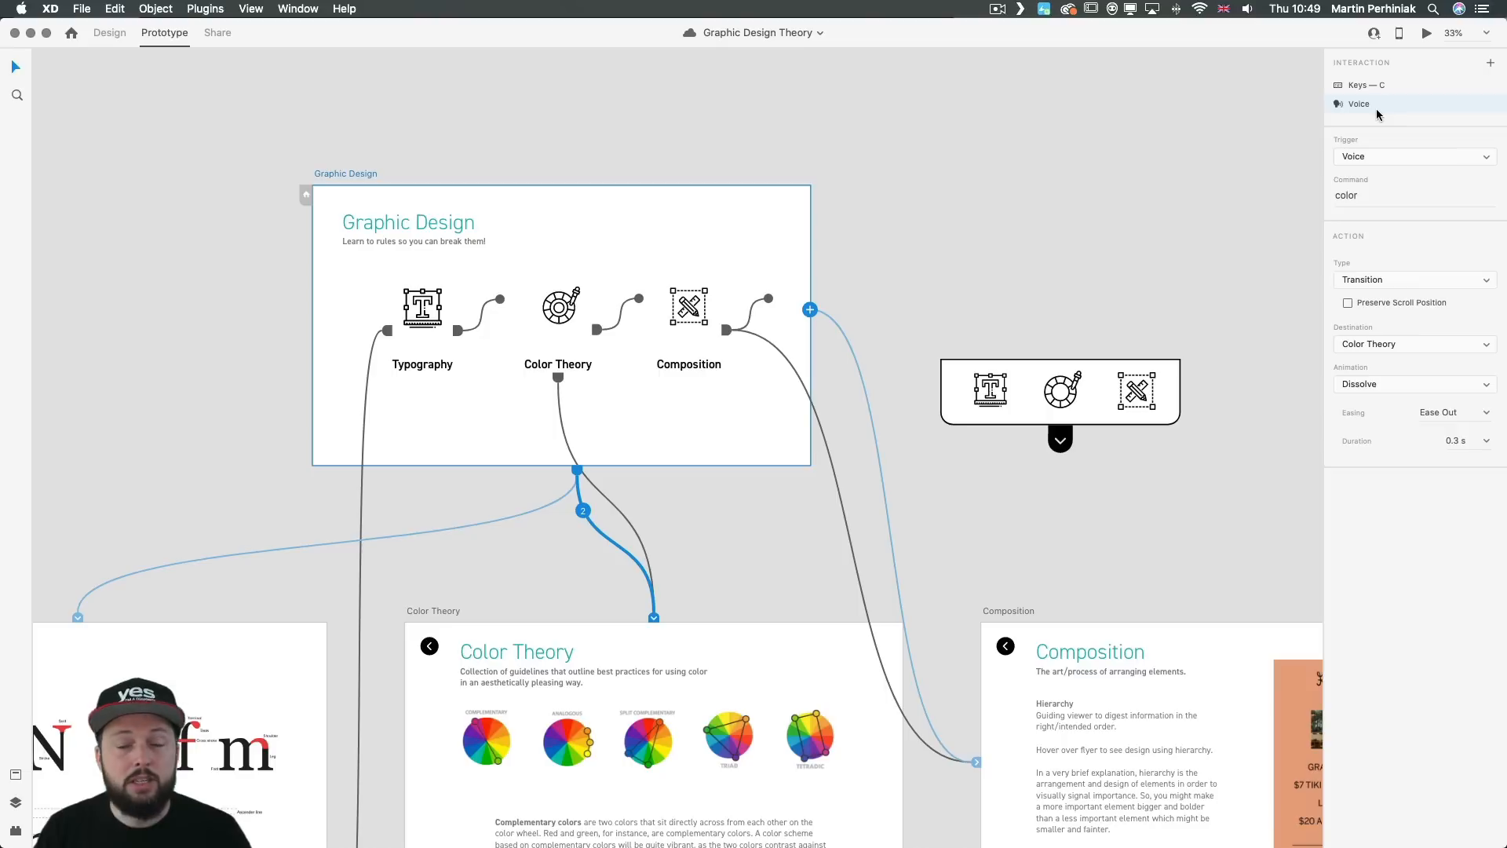
pyautogui.click(898, 222)
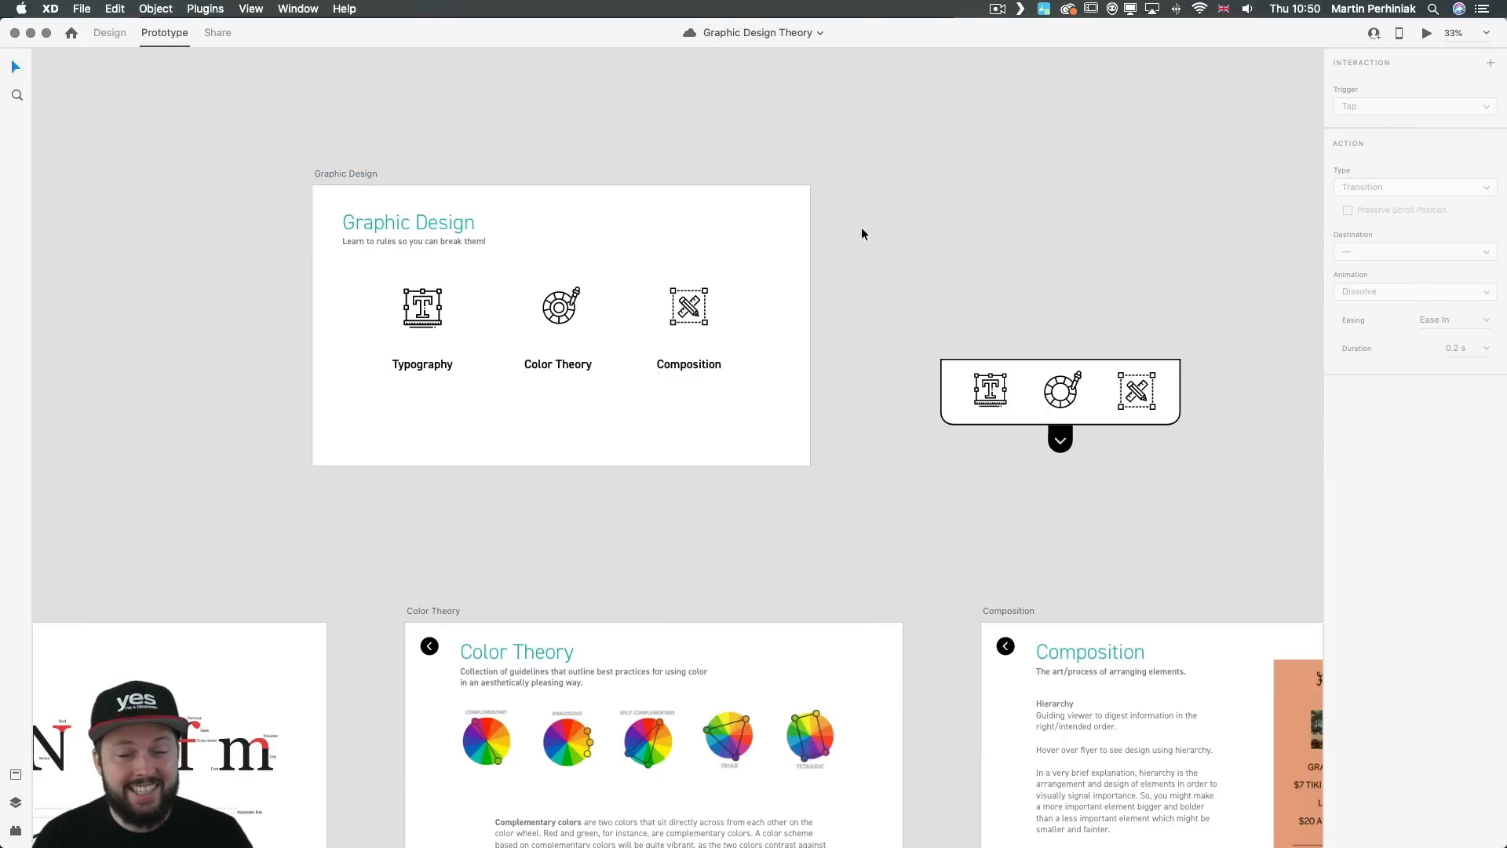
# Step: Preview the prototype and test the voice command that leads to Color Theory
pyautogui.press('super+Return')
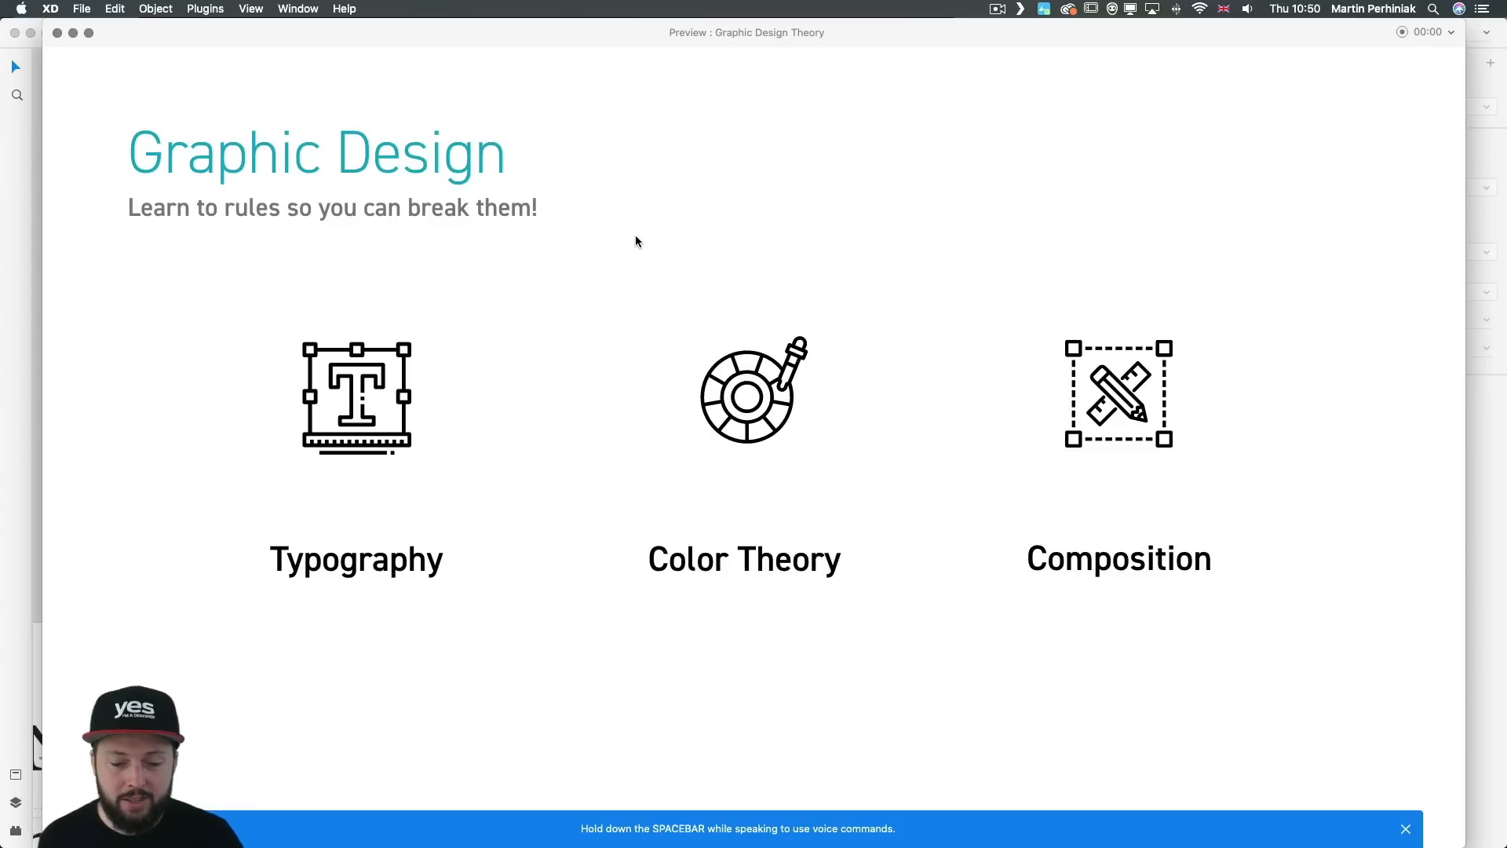
pyautogui.press('space')
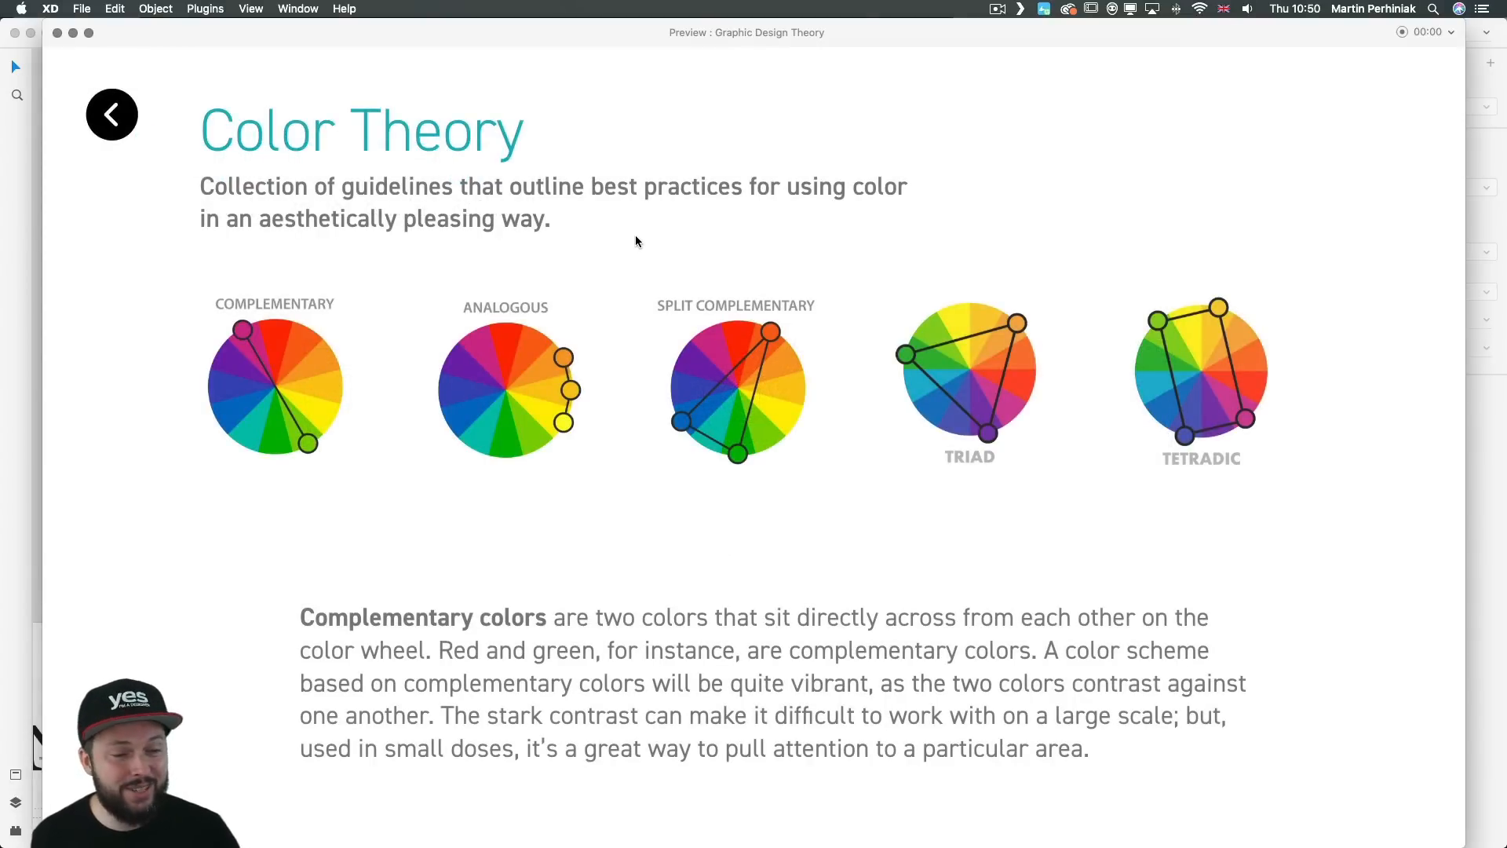
pyautogui.click(57, 33)
# Step: Move the dropdown icon menu to the Color Theory artboard's upper edge, with only its arrow tab overlapping the artboard
pyautogui.click(789, 159)
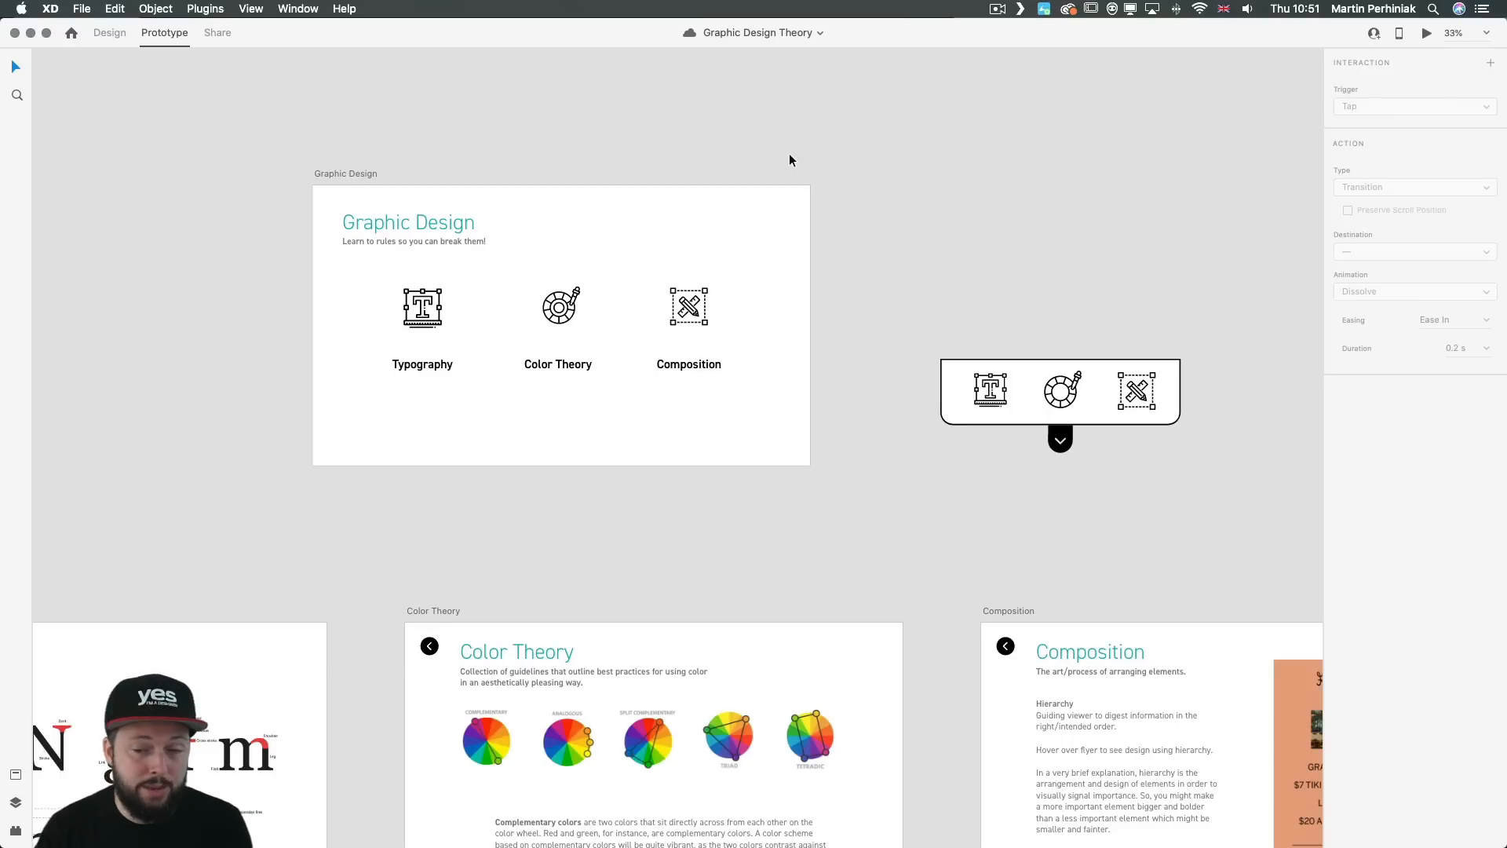
pyautogui.moveTo(989, 308); pyautogui.dragTo(1177, 454)
pyautogui.moveTo(1036, 369); pyautogui.dragTo(748, 564)
pyautogui.scroll(-5, 881, 542)
pyautogui.moveTo(534, 280); pyautogui.dragTo(864, 430)
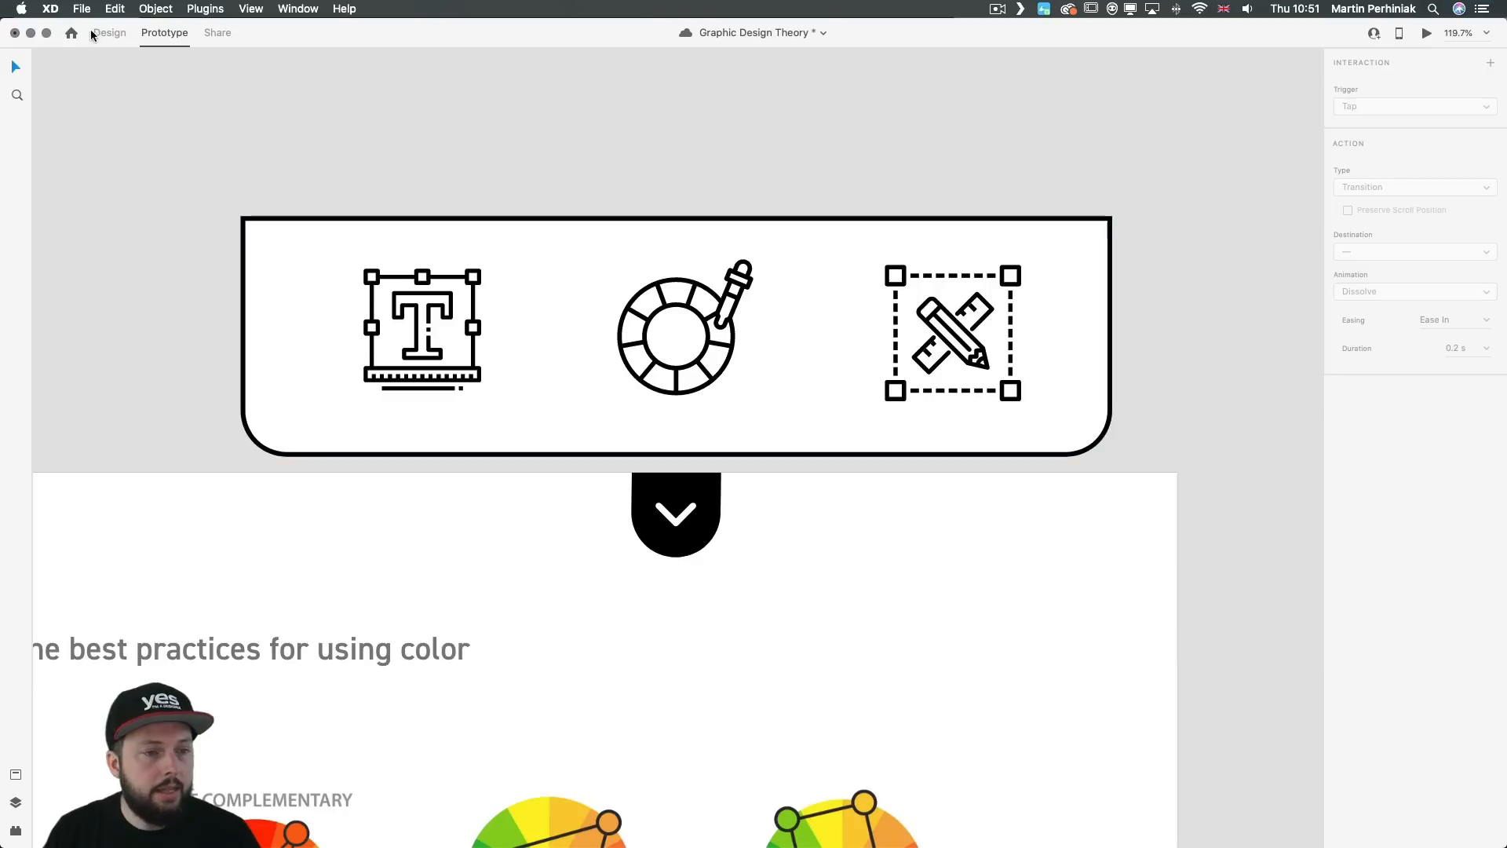
# Step: In Design mode, convert the dropdown menu's panel, icons and arrow tab into one component and add a Hover State
pyautogui.click(110, 33)
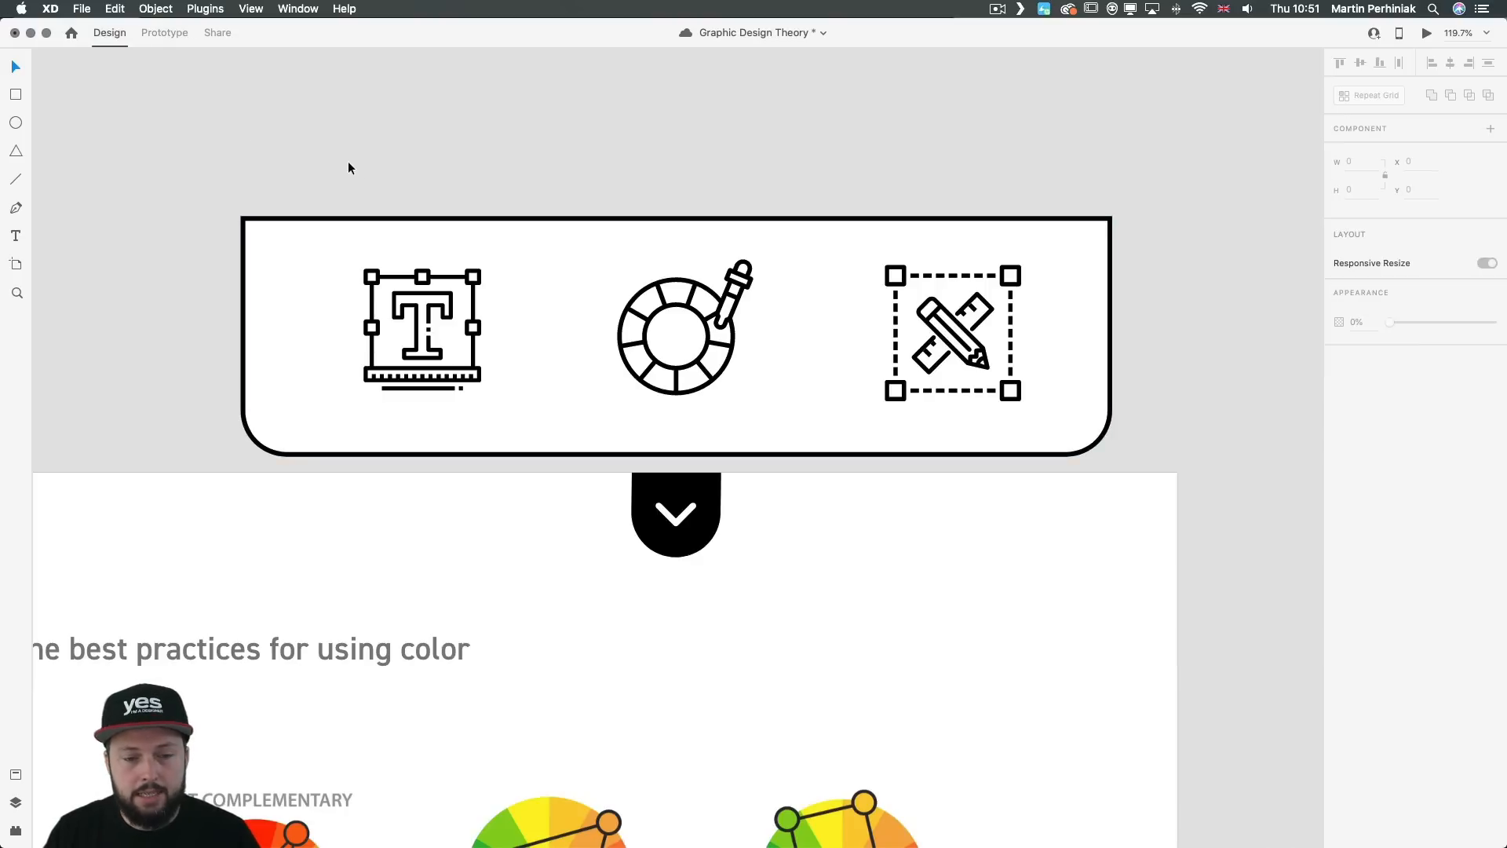
pyautogui.moveTo(178, 162); pyautogui.dragTo(1179, 599)
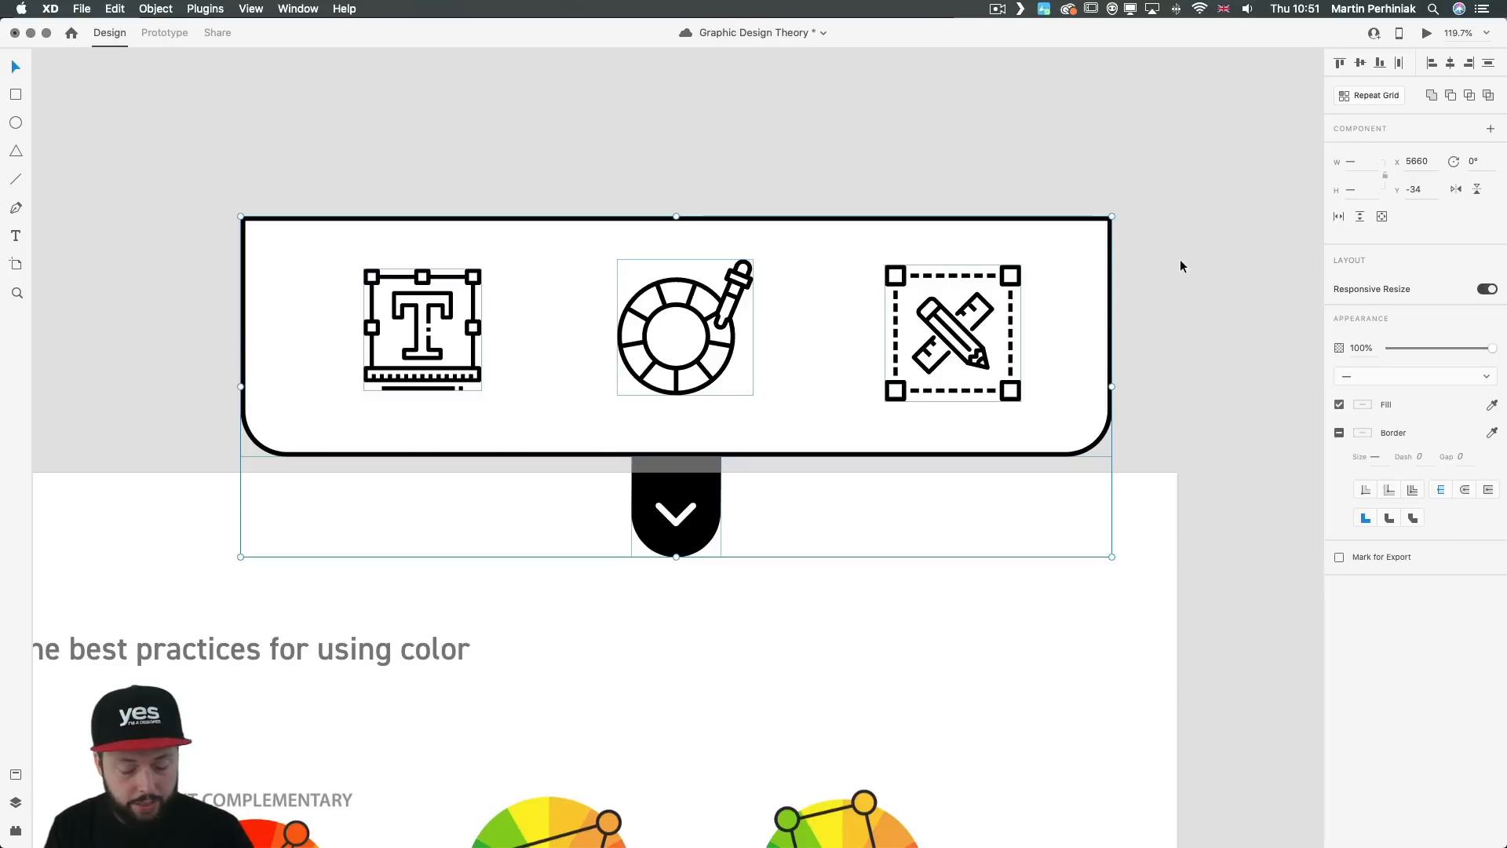
pyautogui.press('cmd+k')
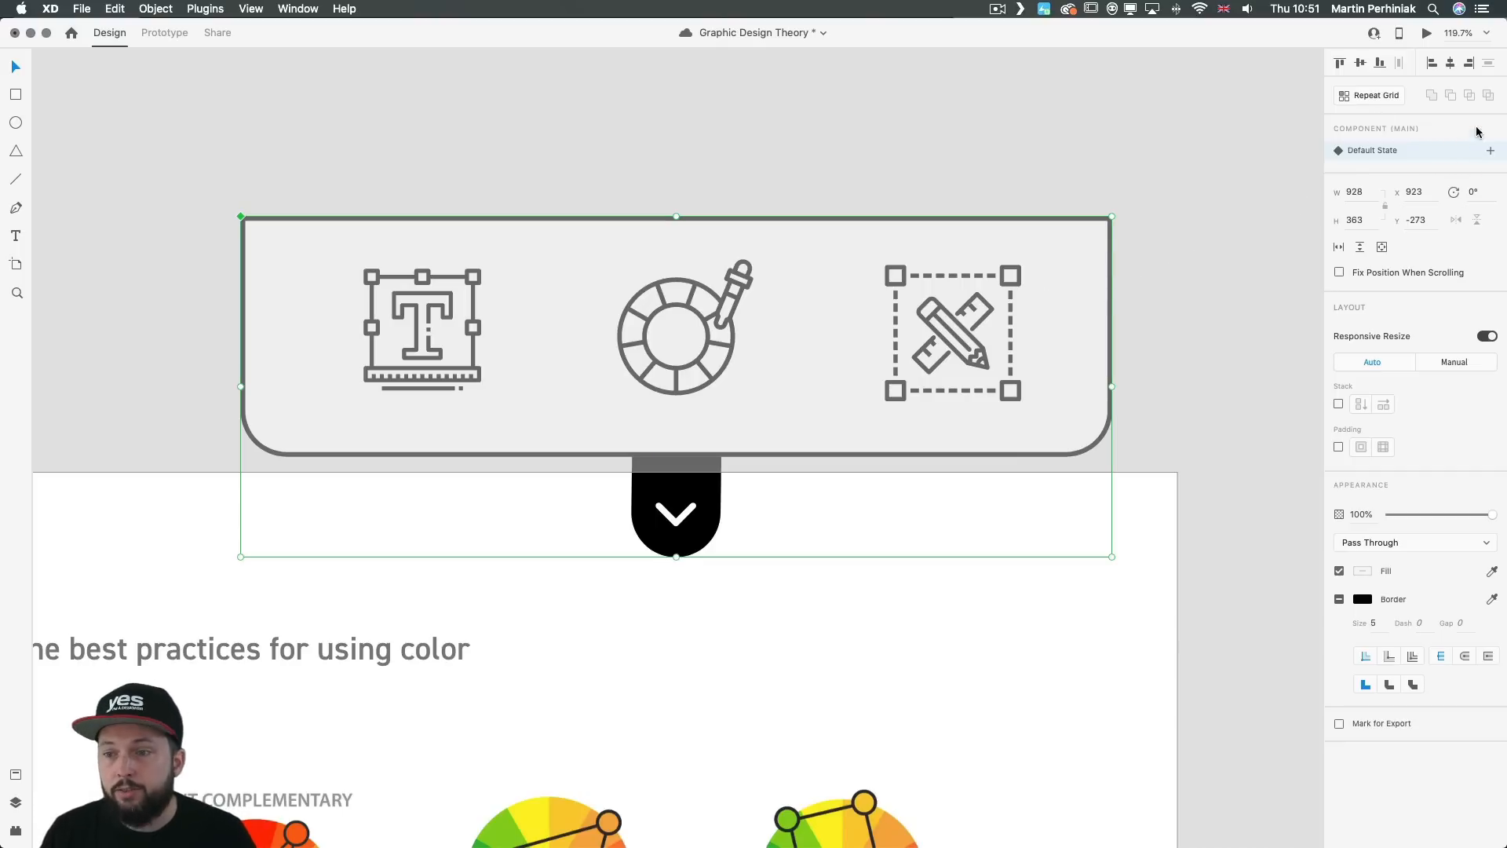
pyautogui.click(1490, 152)
pyautogui.click(1415, 185)
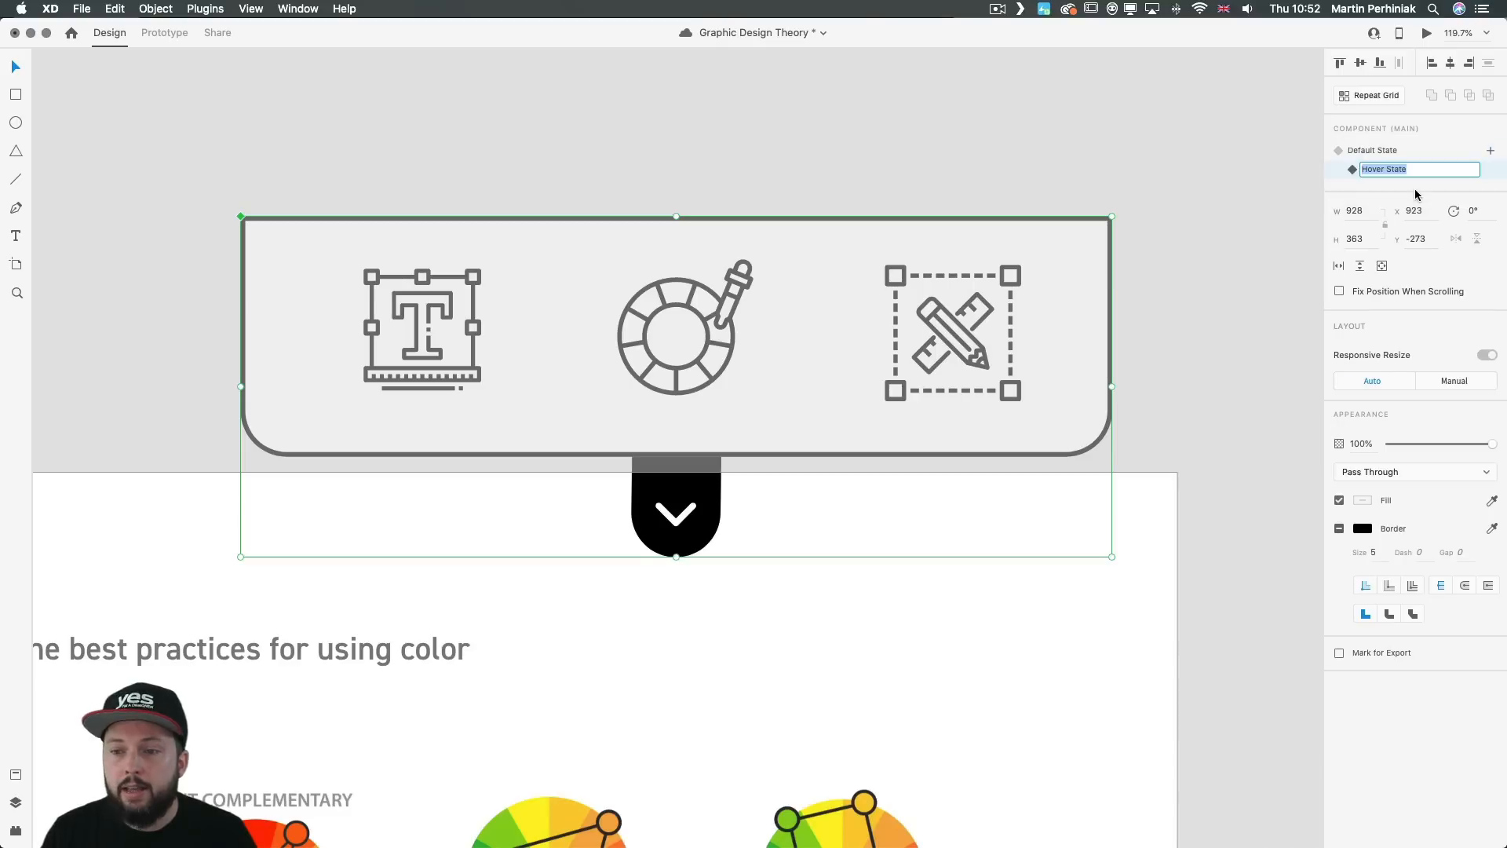
pyautogui.press('Return')
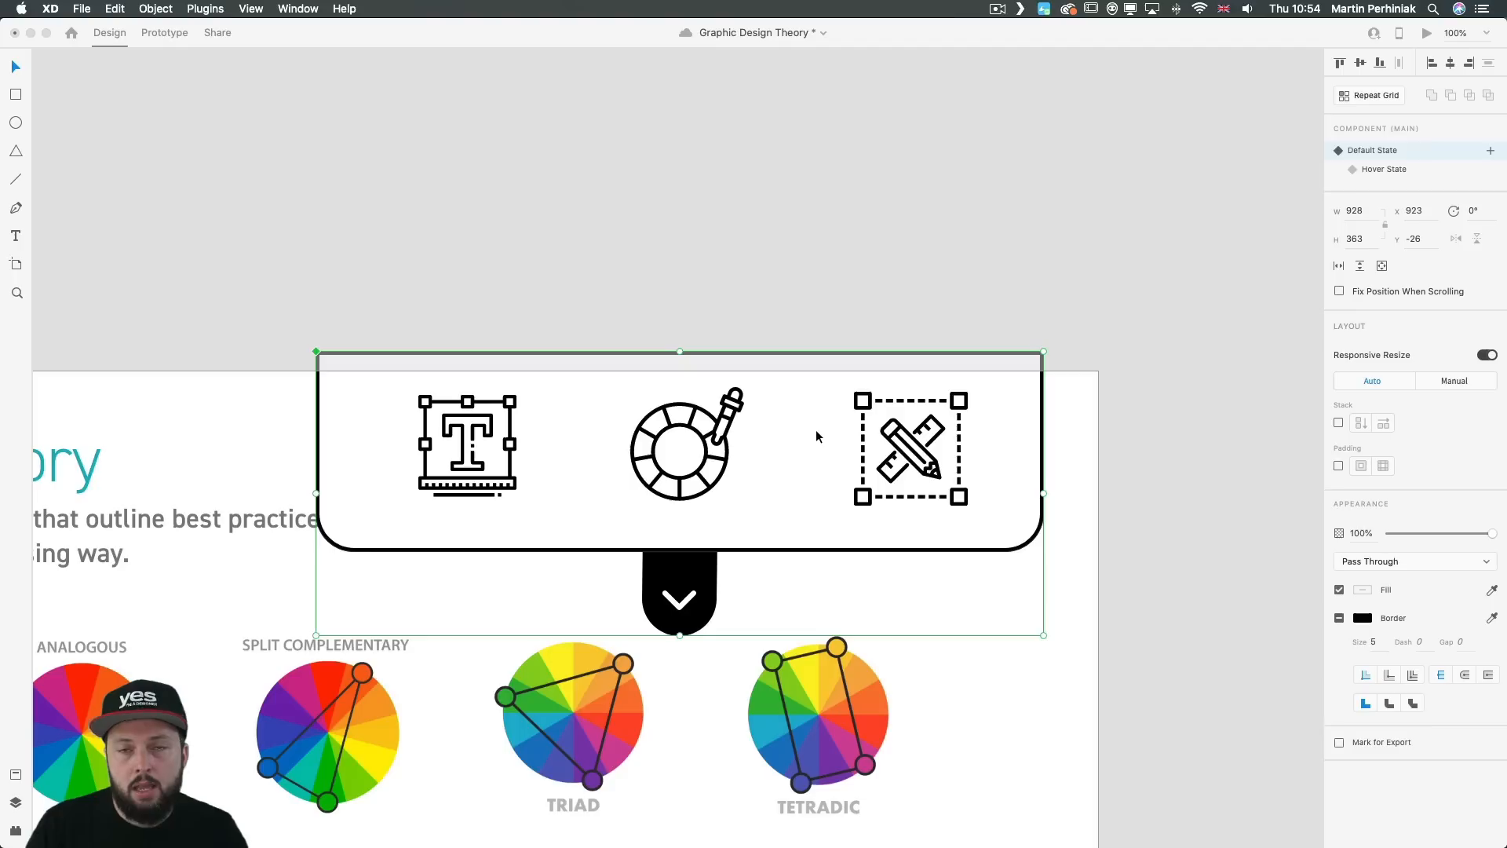
# Step: Compare the dropdown menu's Default and Hover States, and in the Default State raise the menu to about Y -269
pyautogui.click(1376, 170)
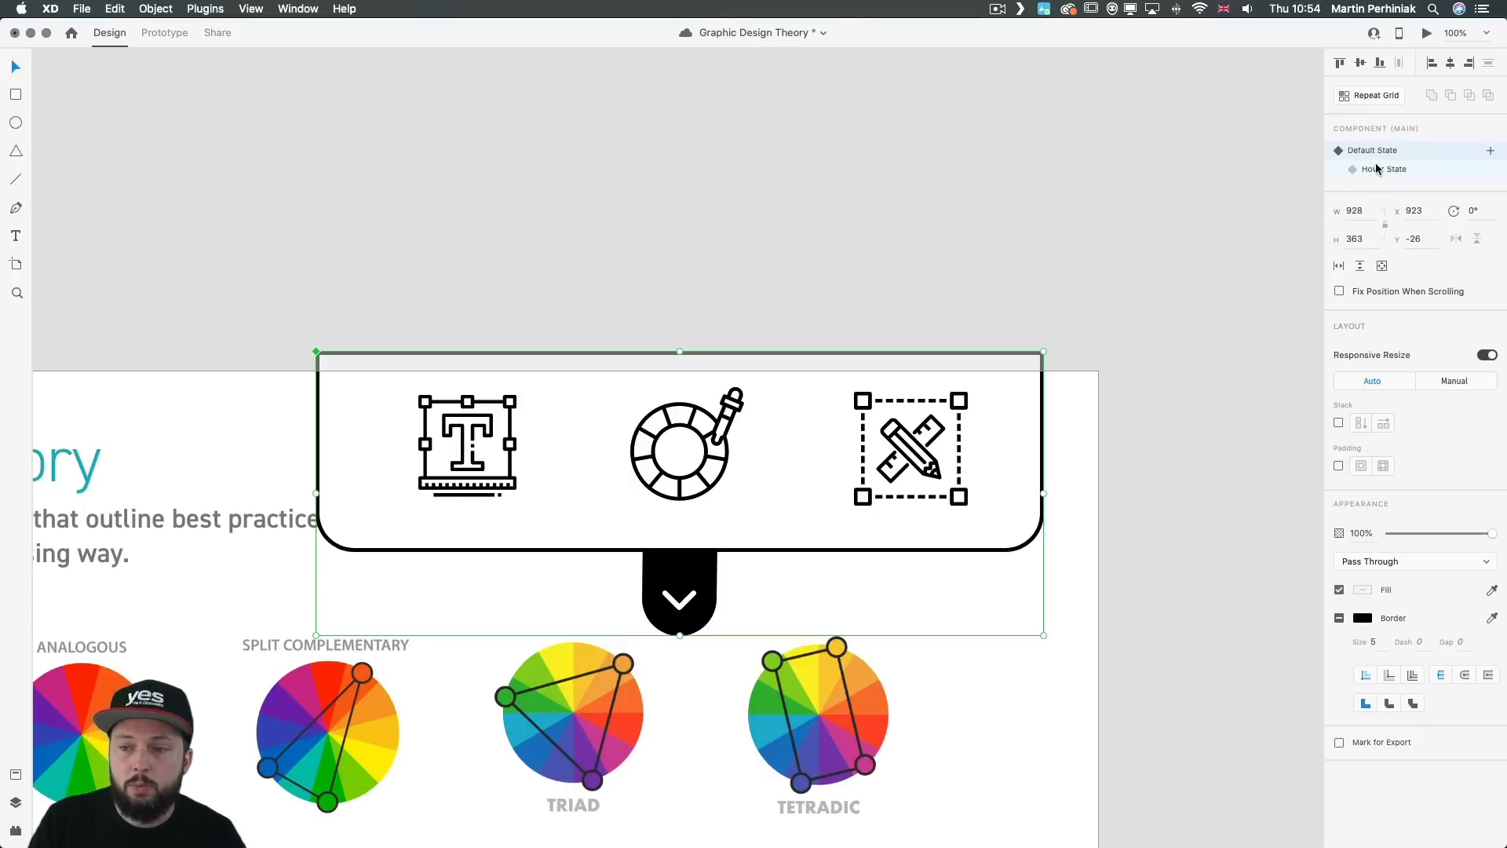
pyautogui.click(1375, 168)
pyautogui.click(1372, 153)
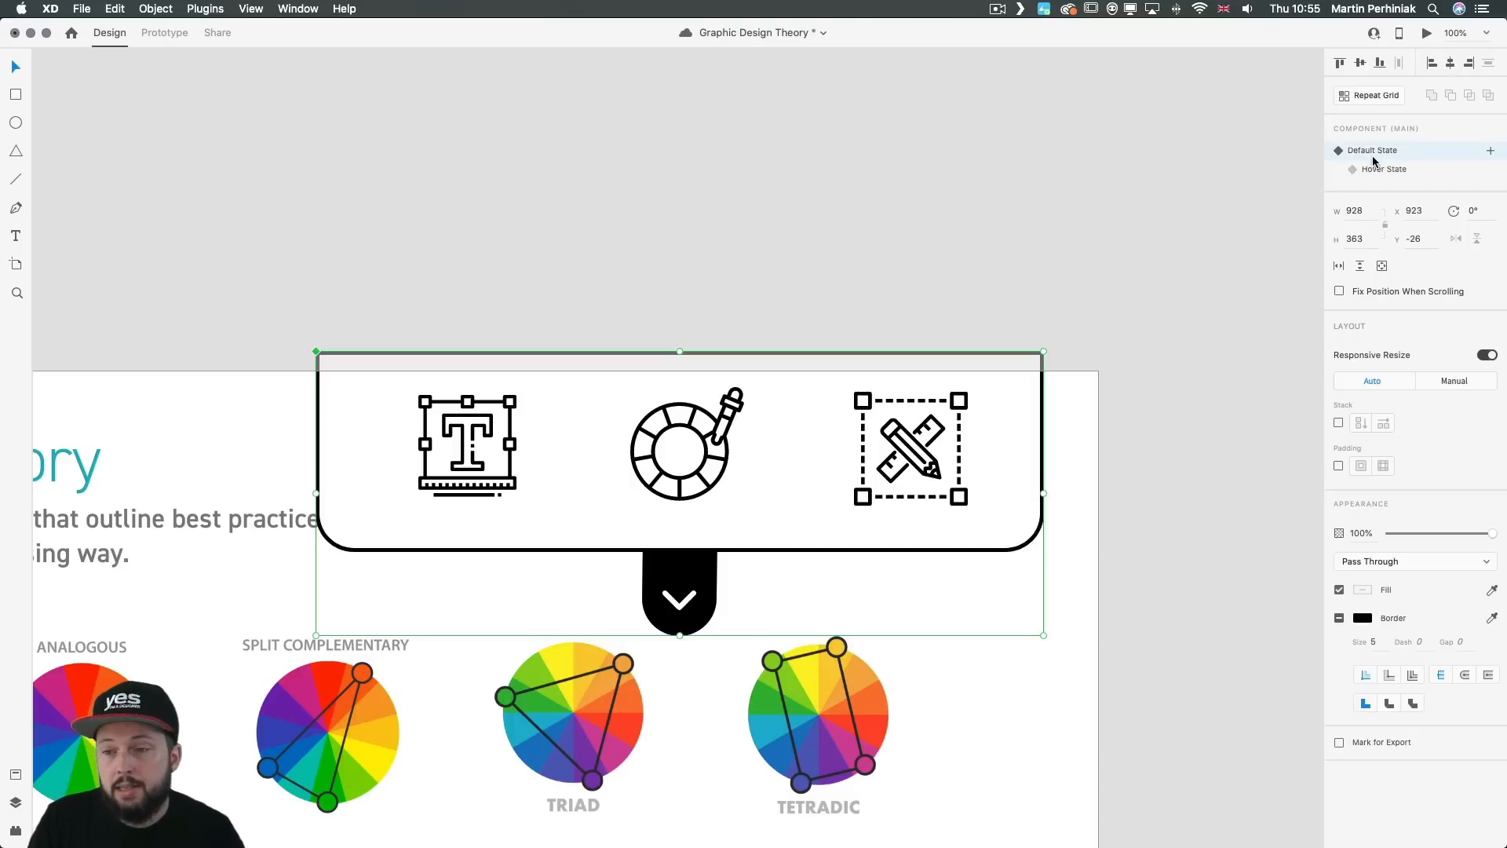
pyautogui.click(1385, 173)
pyautogui.click(1369, 152)
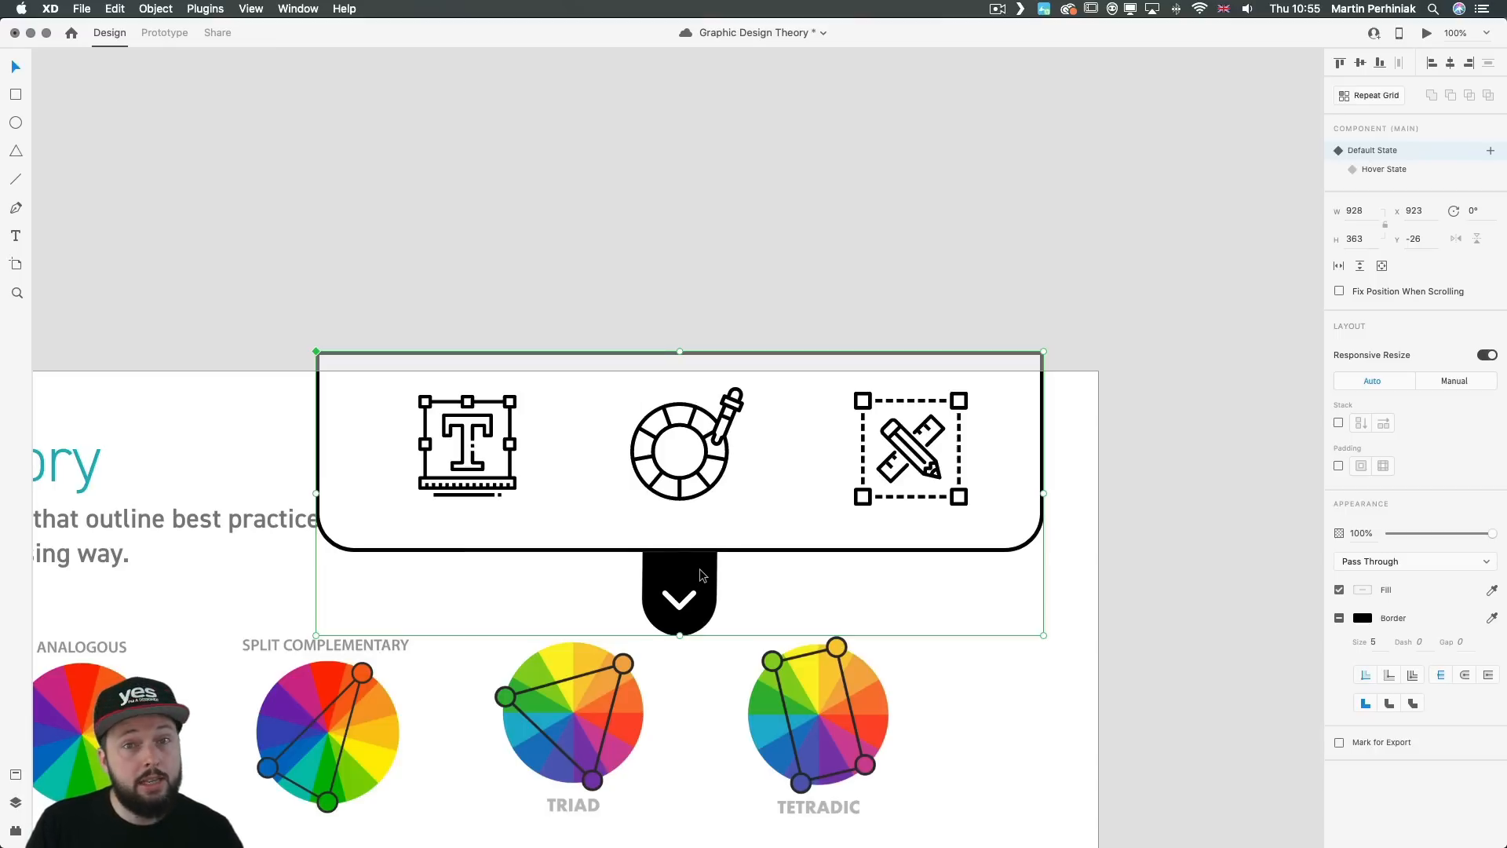
pyautogui.moveTo(701, 575); pyautogui.dragTo(699, 383)
pyautogui.click(698, 383)
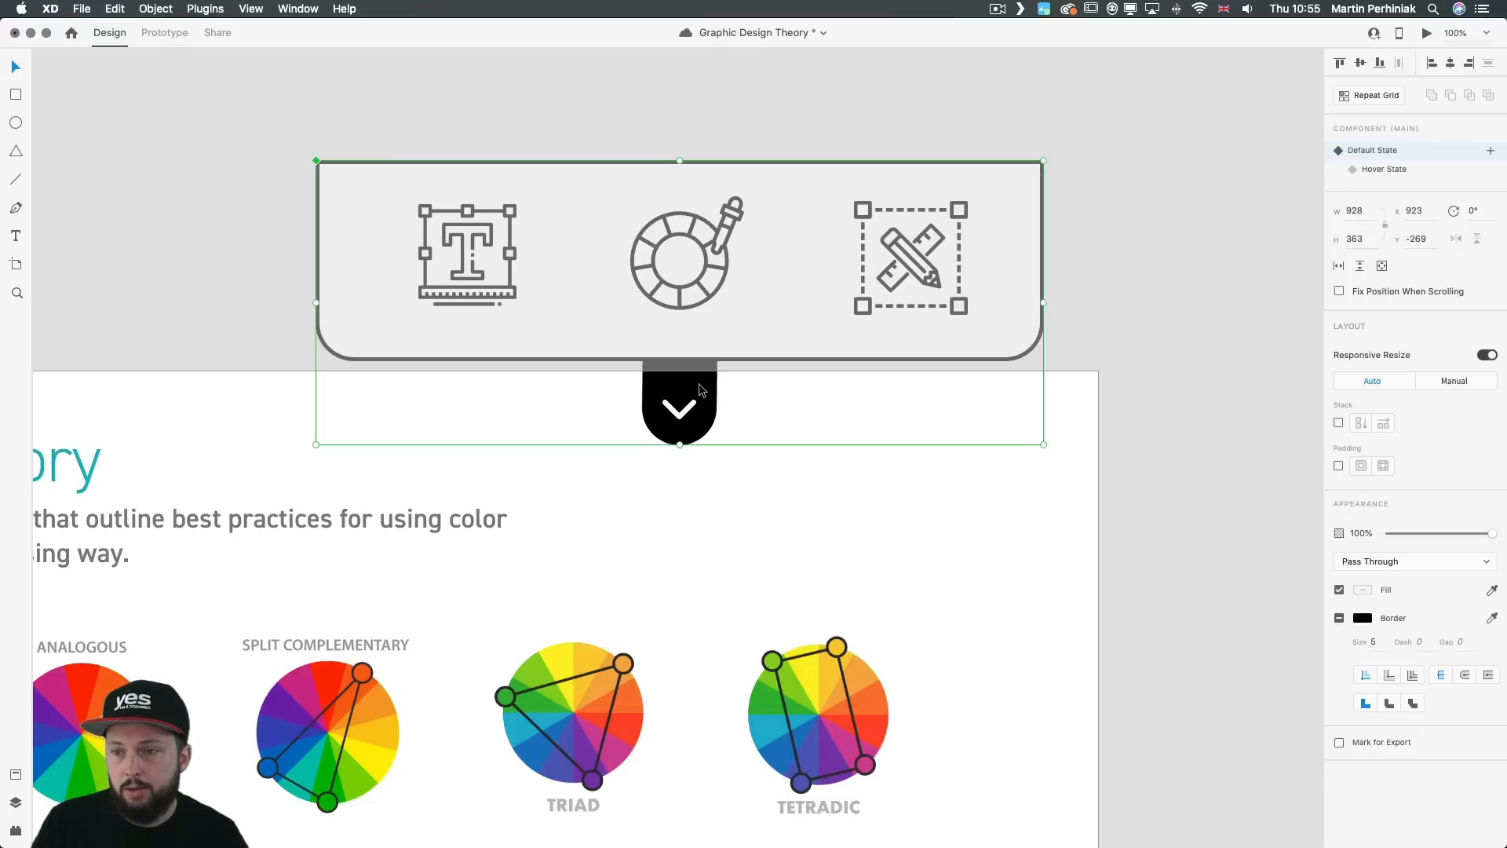
# Step: In the dropdown menu's Hover State, select all its contents and lower them onto the artboard to about Y -28
pyautogui.click(1382, 170)
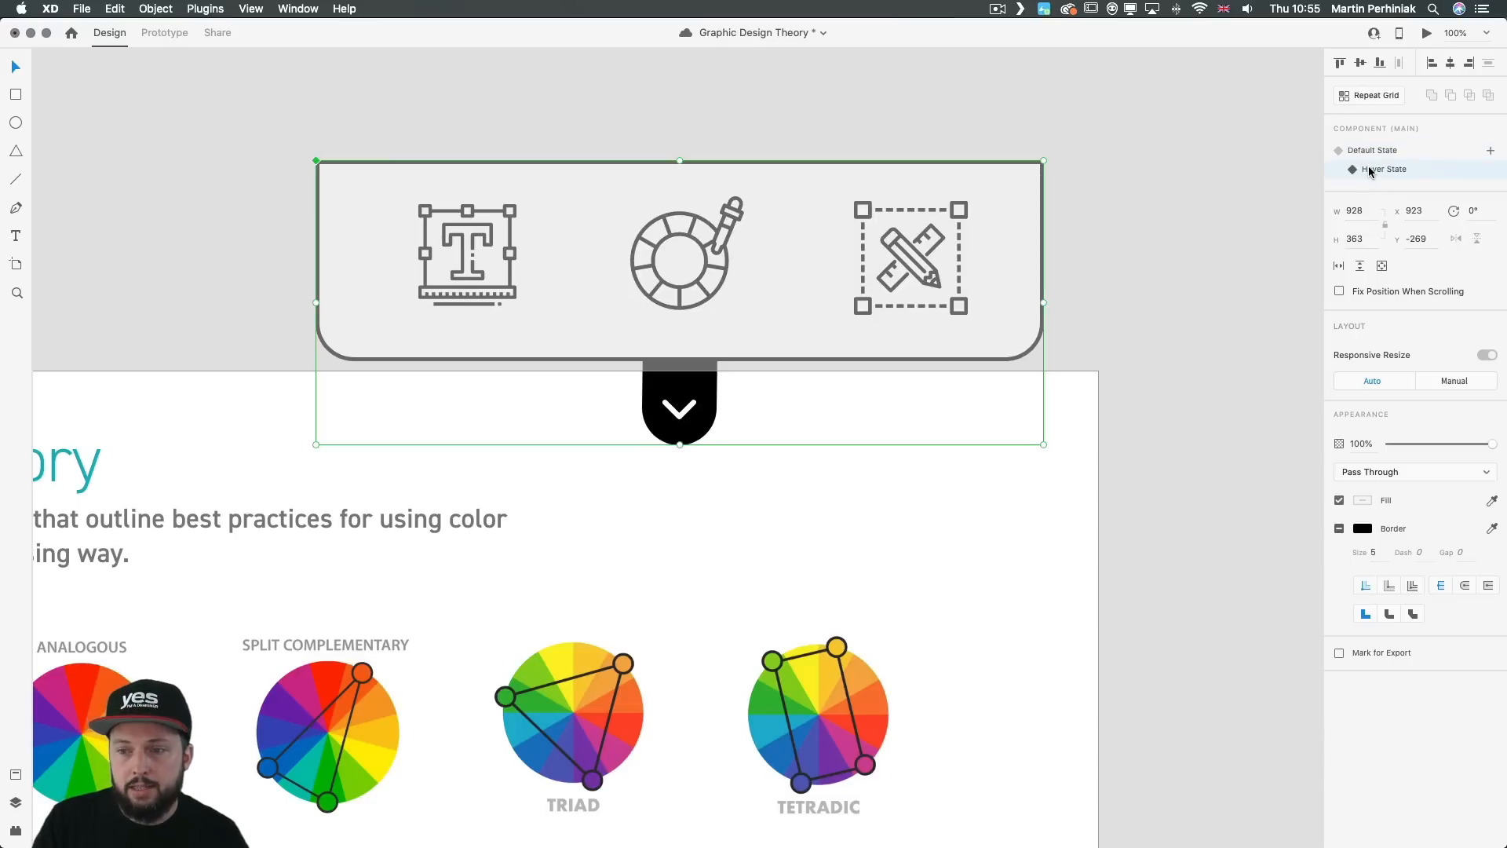
pyautogui.doubleClick(692, 385)
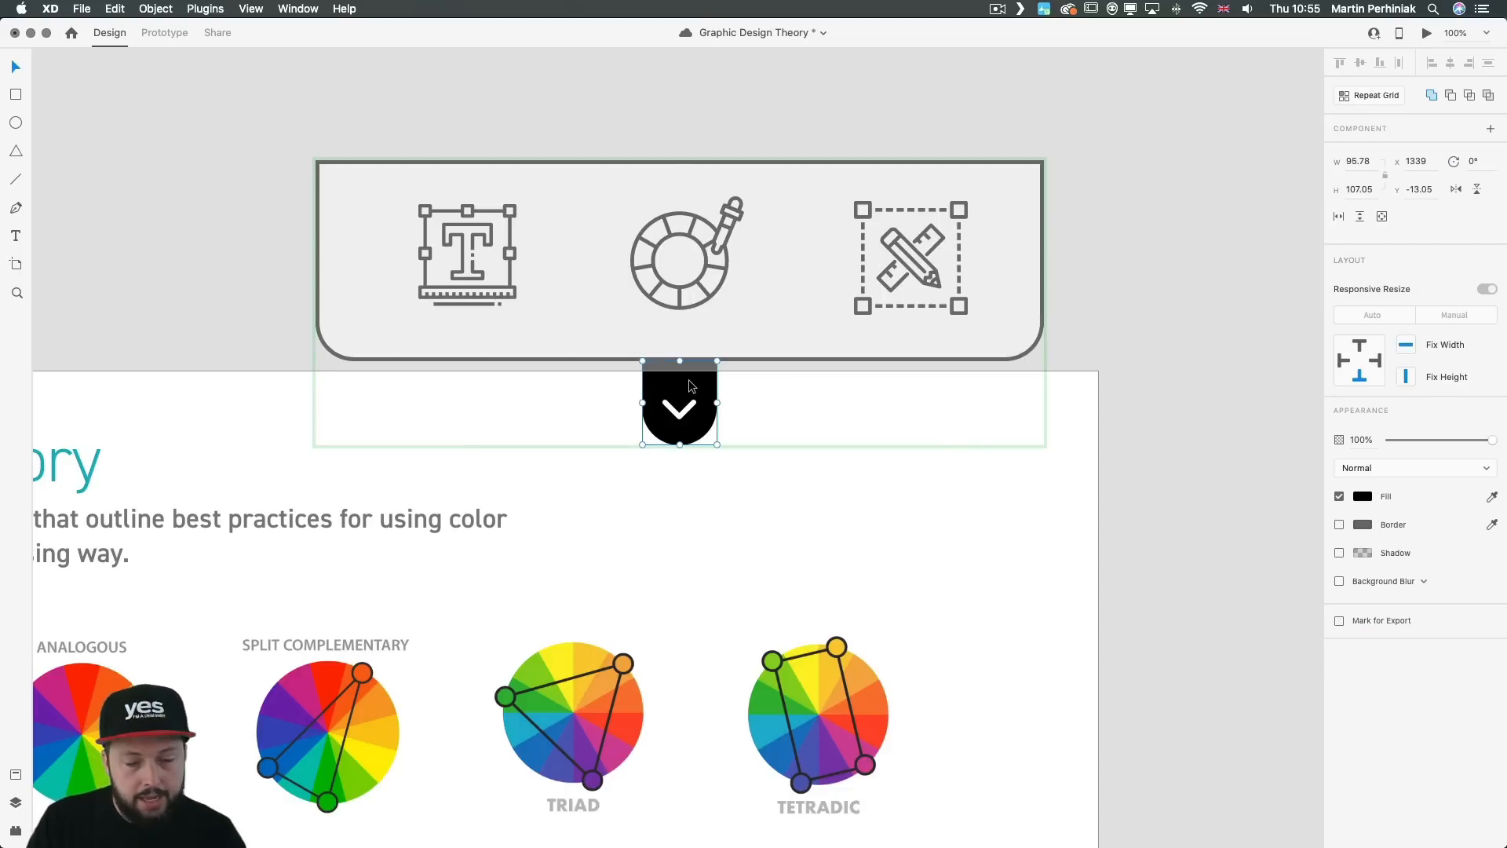
pyautogui.press('super+a')
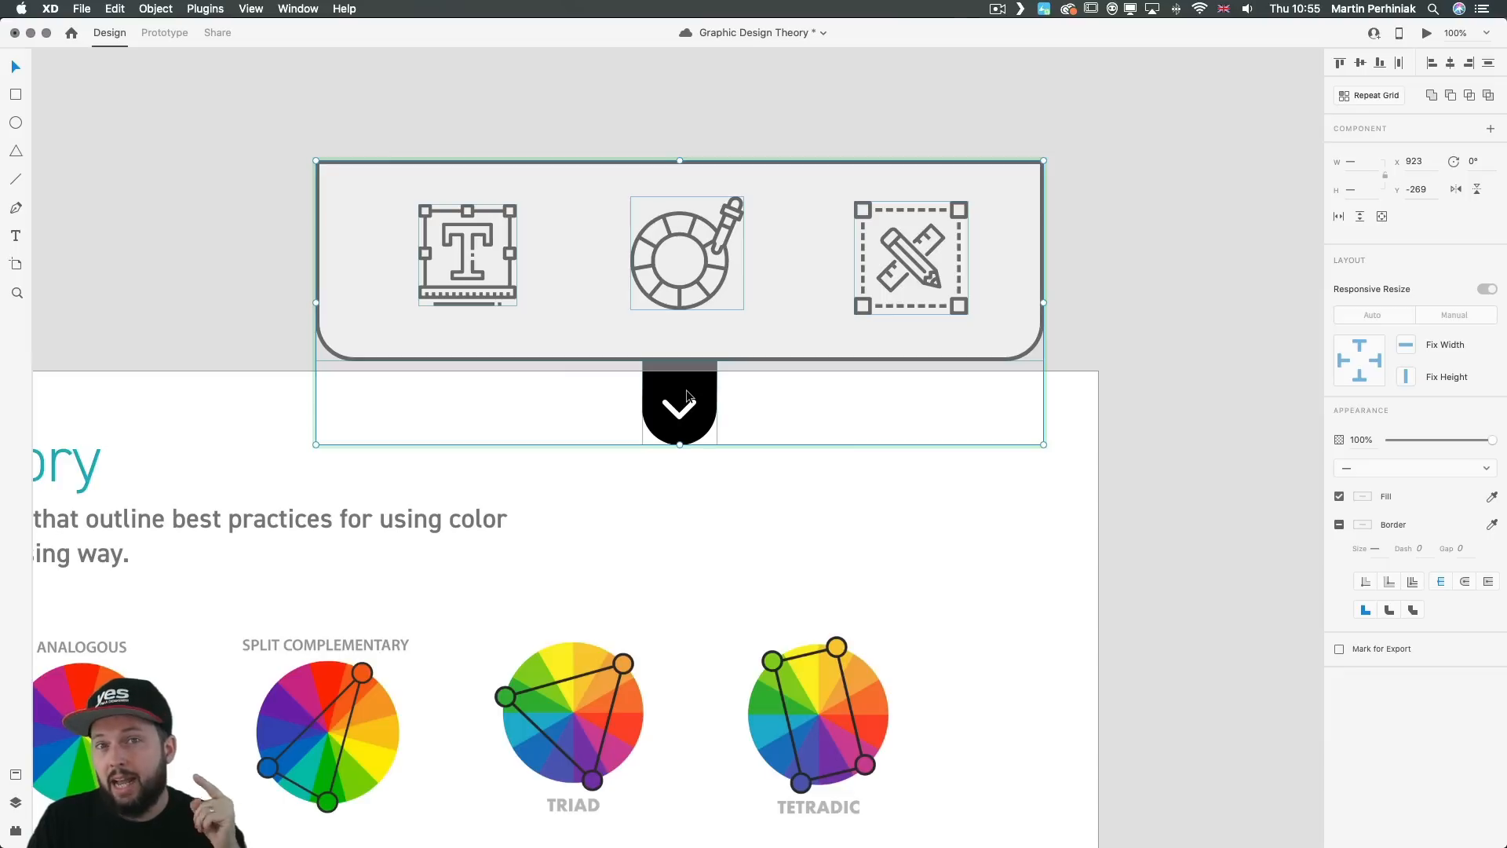
pyautogui.moveTo(682, 394); pyautogui.dragTo(672, 578)
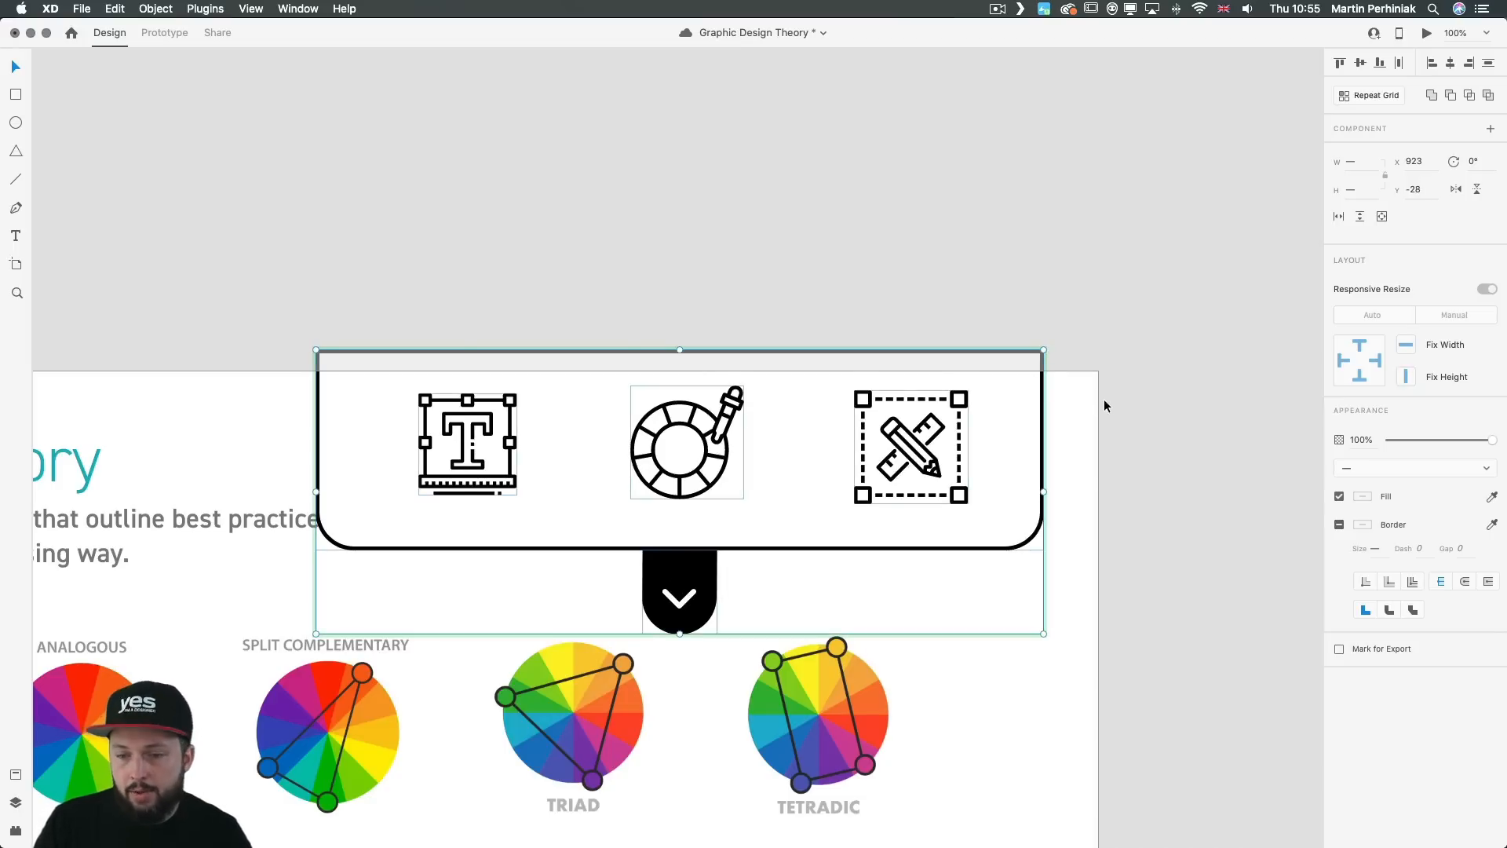
# Step: Compare the dropdown menu's Default and Hover States, and make the menu component keep a fixed position when scrolling
pyautogui.click(1376, 153)
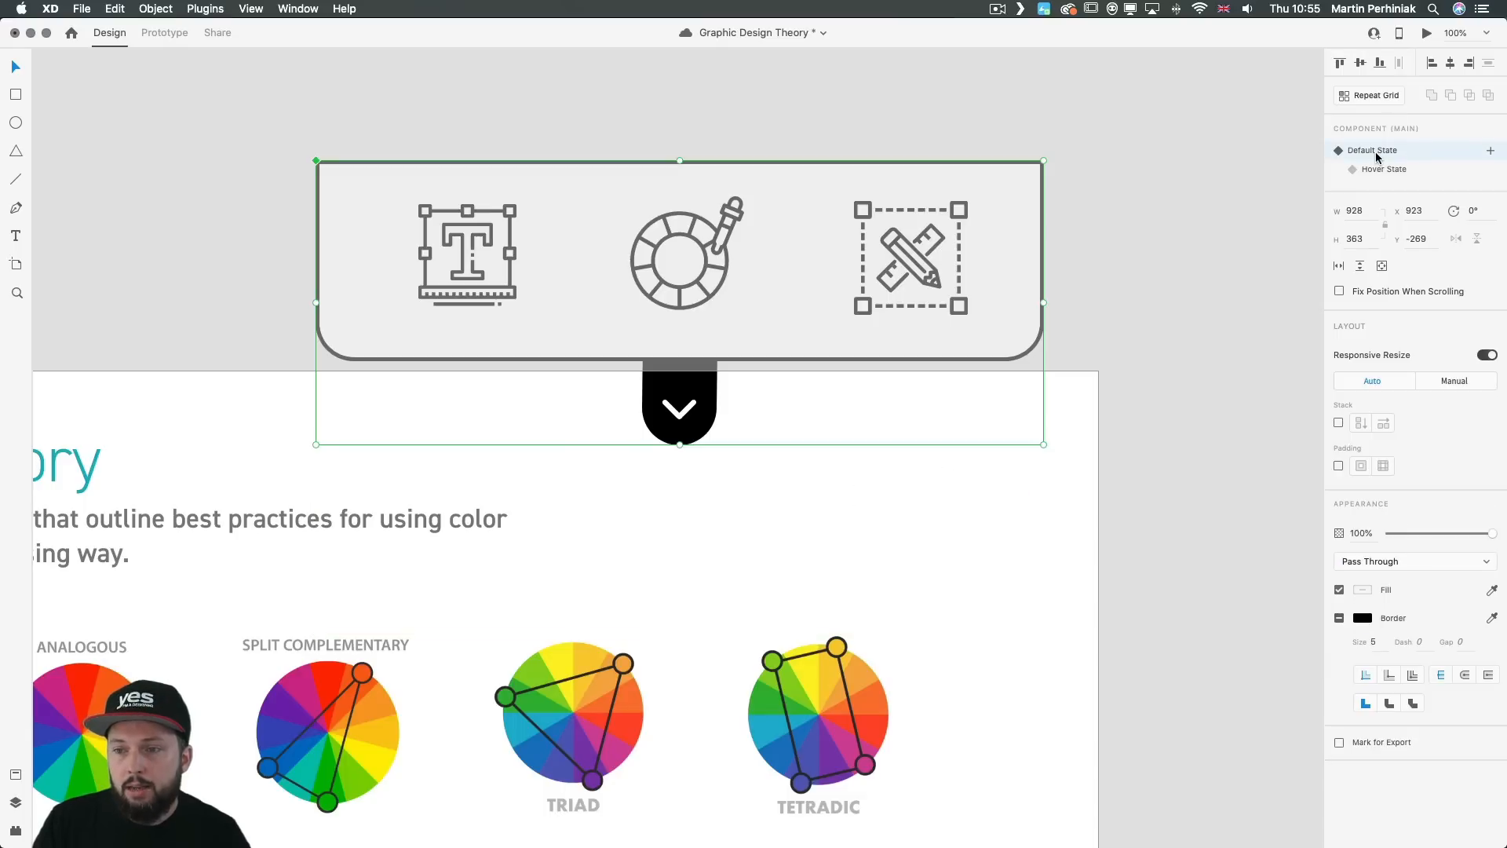
pyautogui.click(1376, 167)
pyautogui.click(1373, 149)
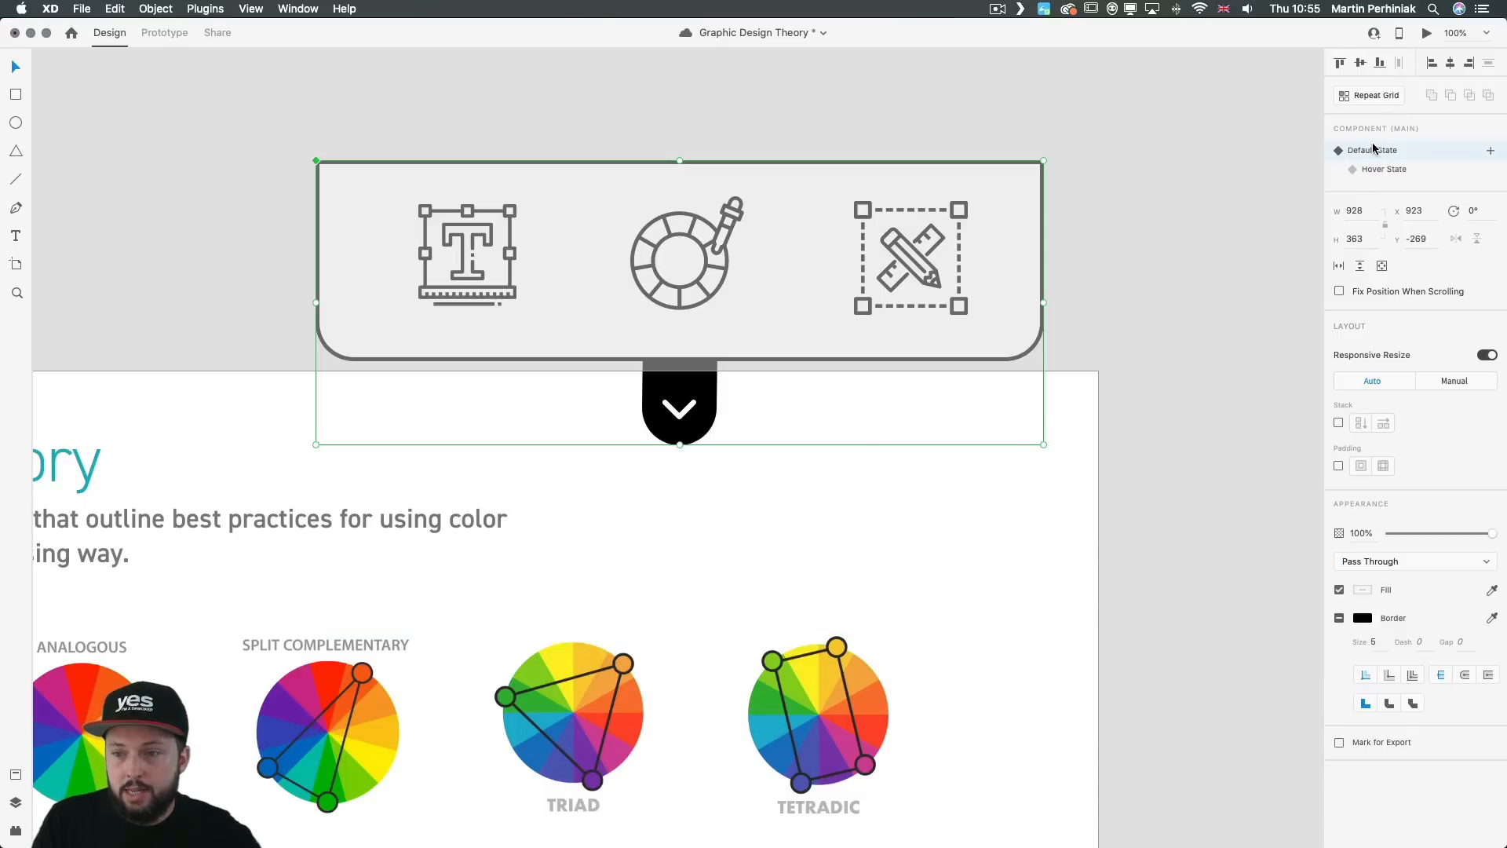
pyautogui.click(1384, 170)
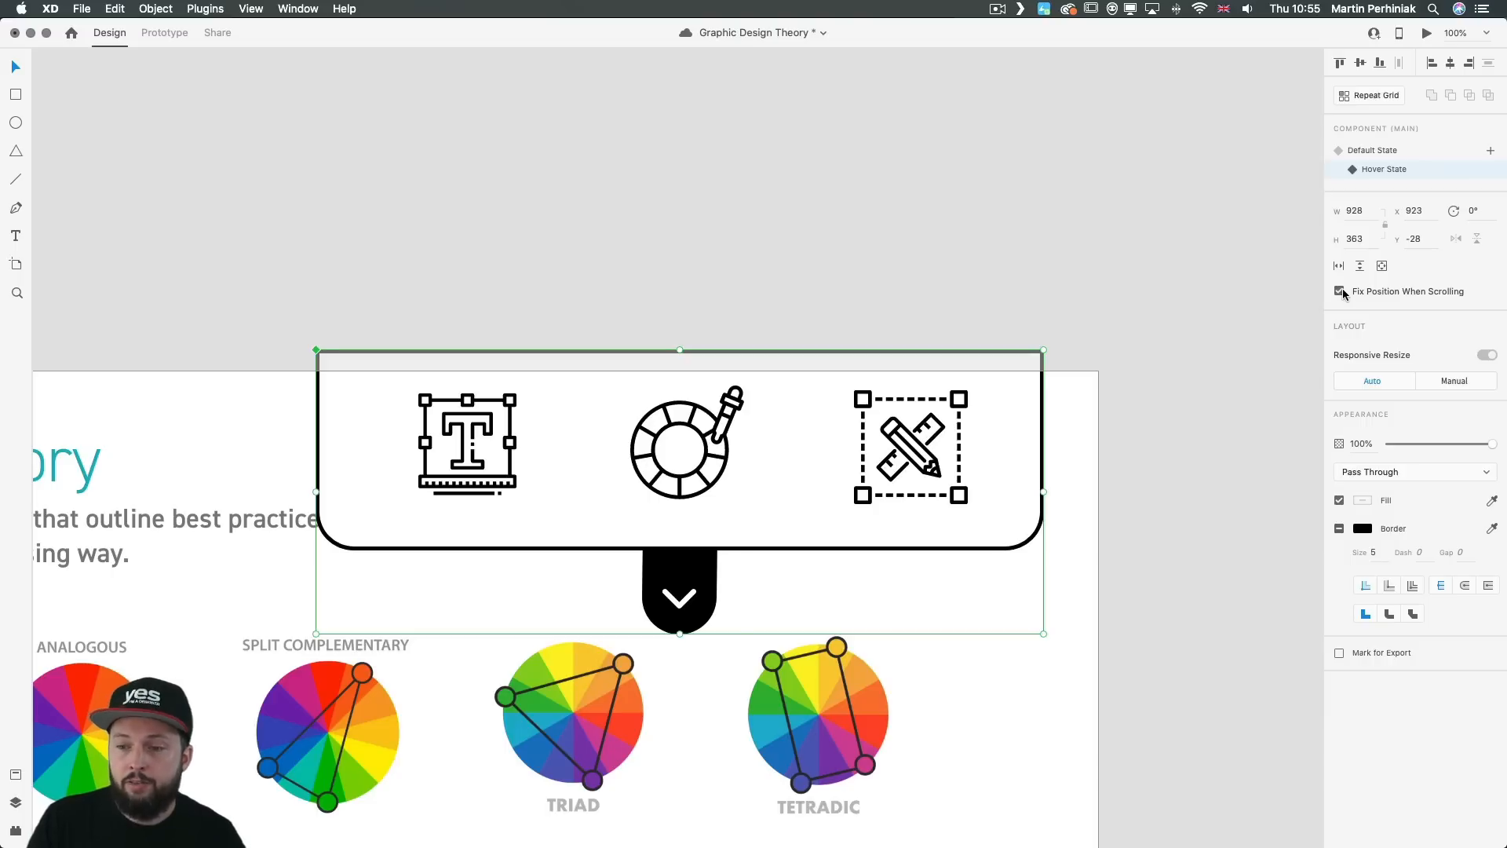
pyautogui.click(1072, 628)
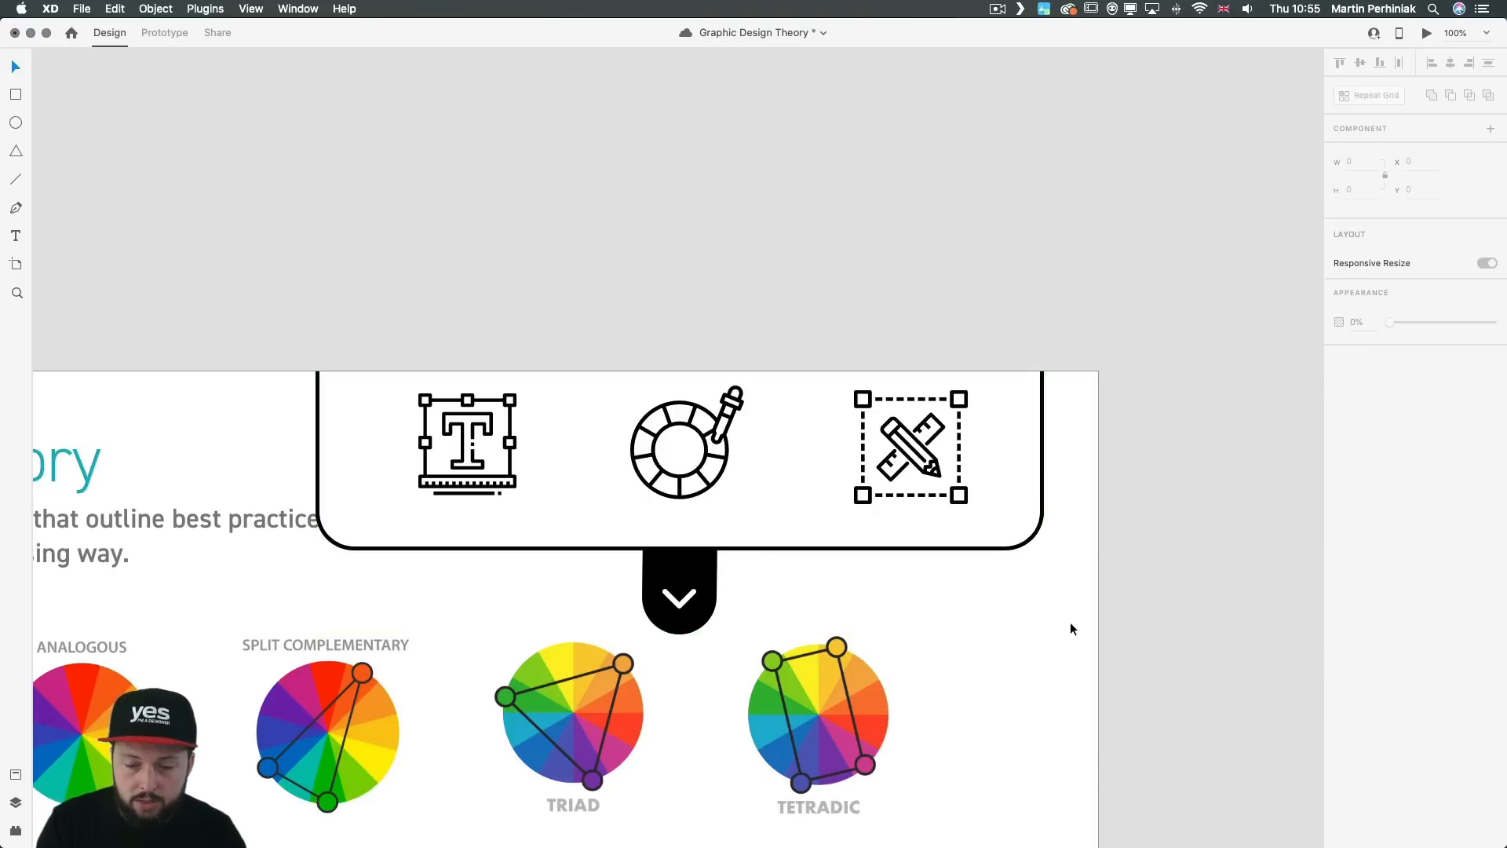
# Step: Preview the Color Theory artboard and scroll through it to test the menu's fixed position, and close the preview
pyautogui.press('super+Return')
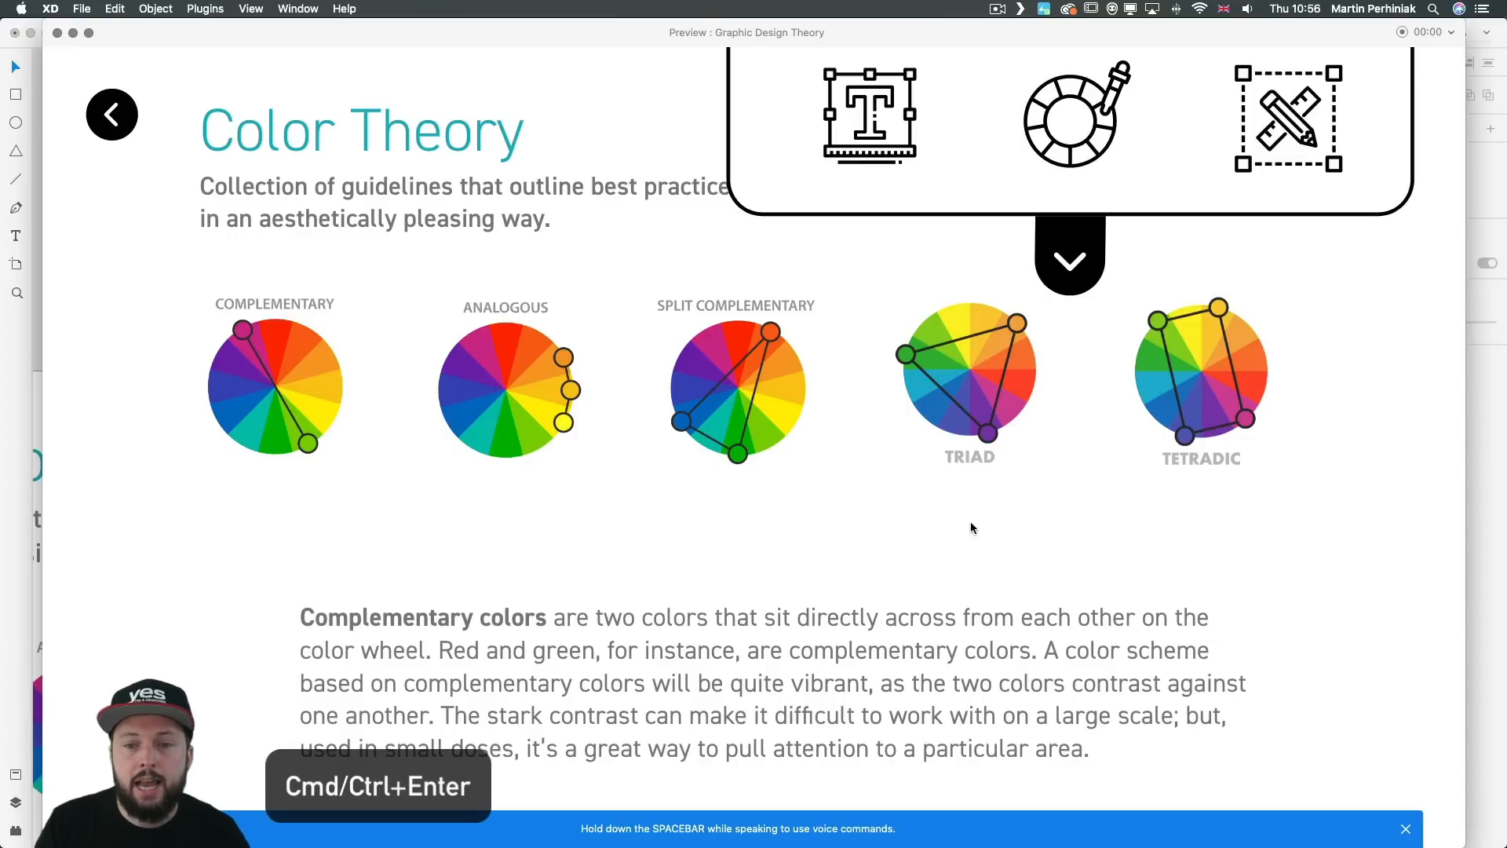
pyautogui.scroll(-10, 876, 384)
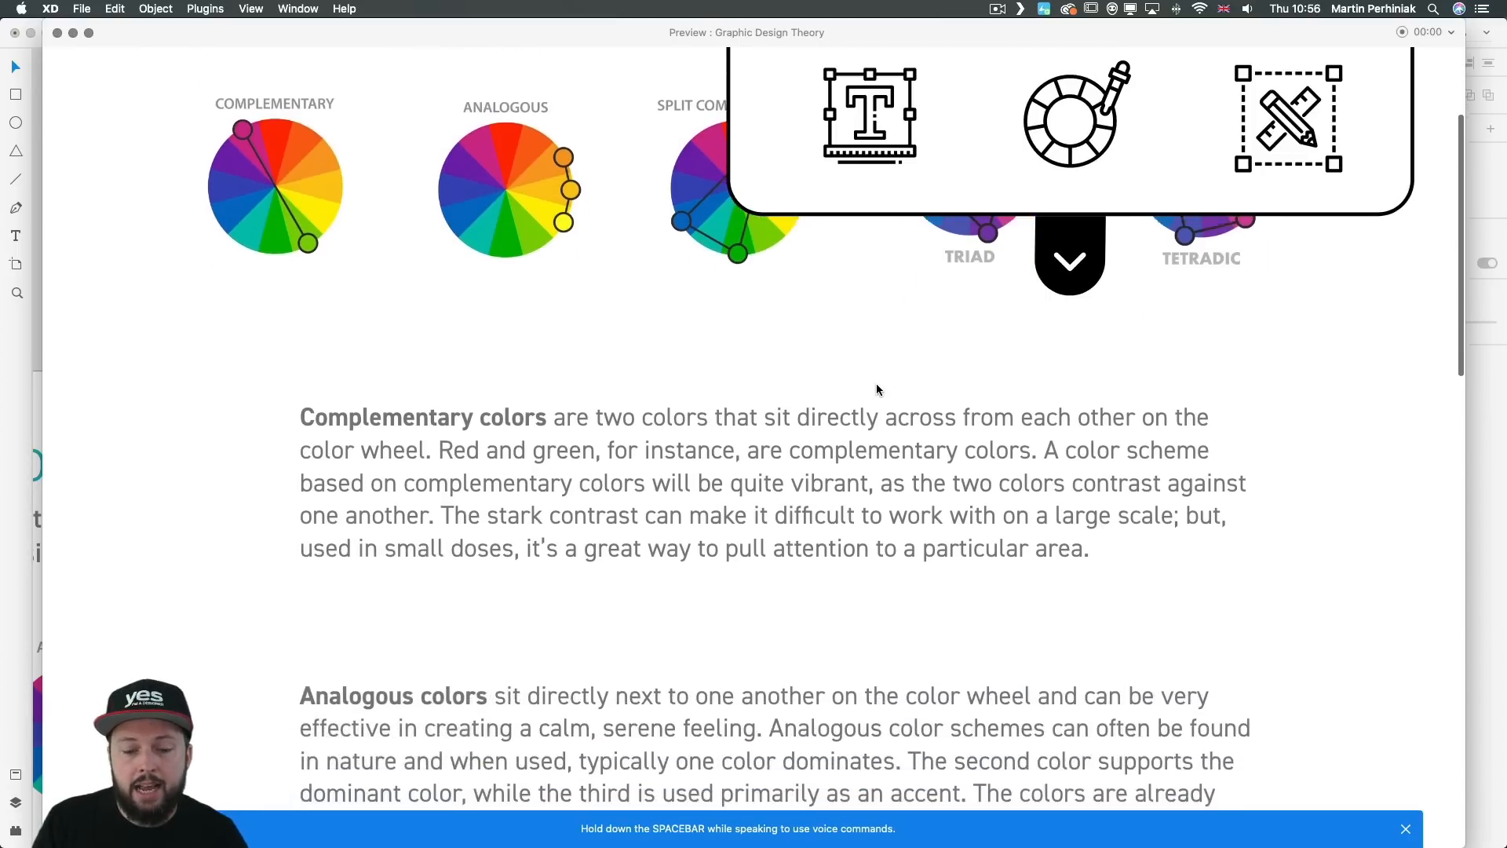
pyautogui.scroll(-5, 876, 385)
pyautogui.scroll(10, 876, 383)
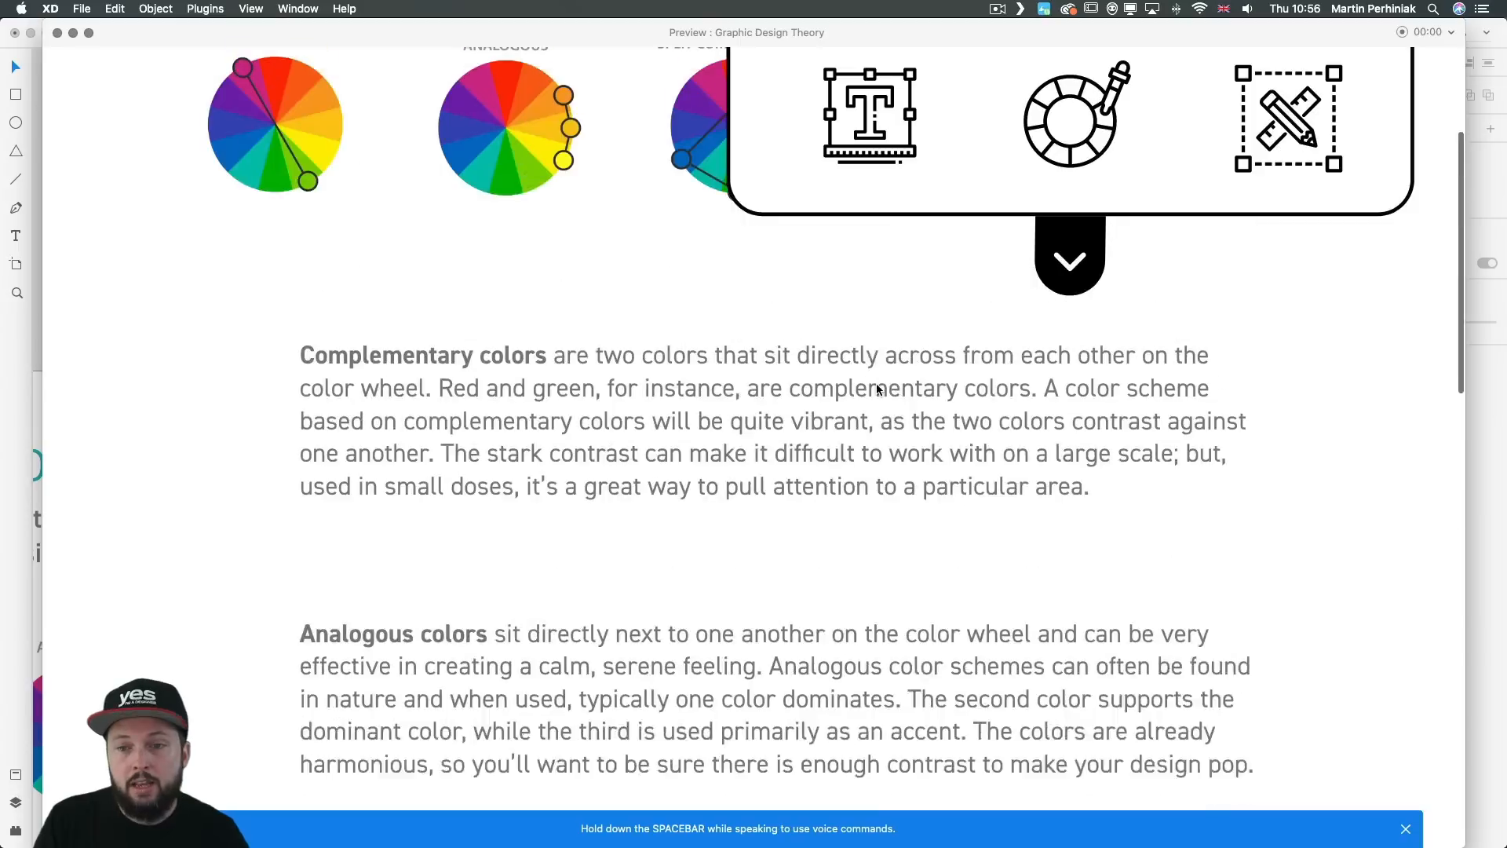
pyautogui.scroll(-4, 876, 383)
pyautogui.scroll(-10, 876, 383)
pyautogui.scroll(15, 876, 383)
pyautogui.scroll(3, 876, 383)
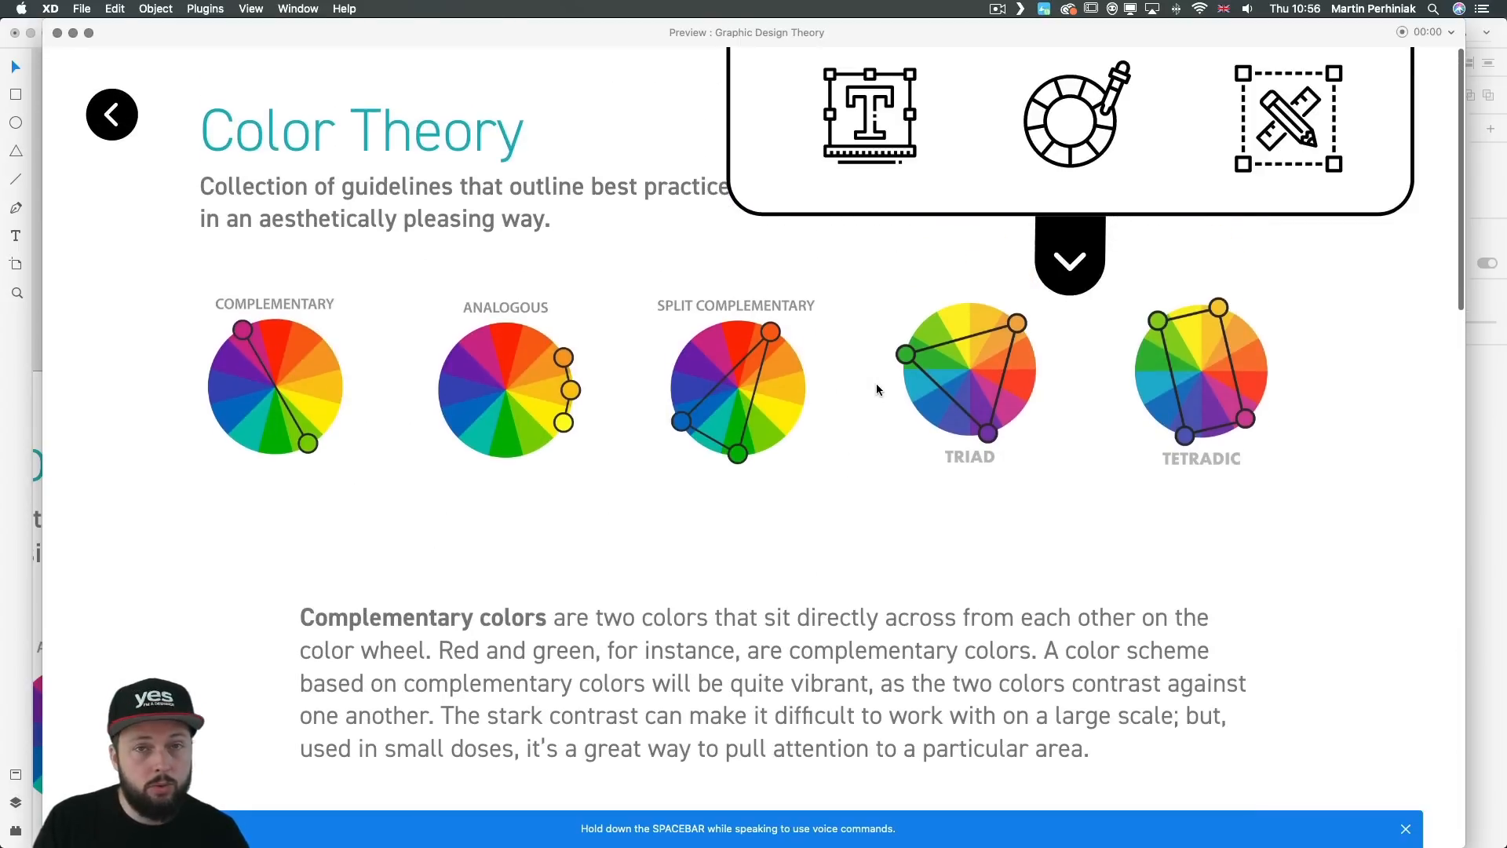
pyautogui.click(57, 33)
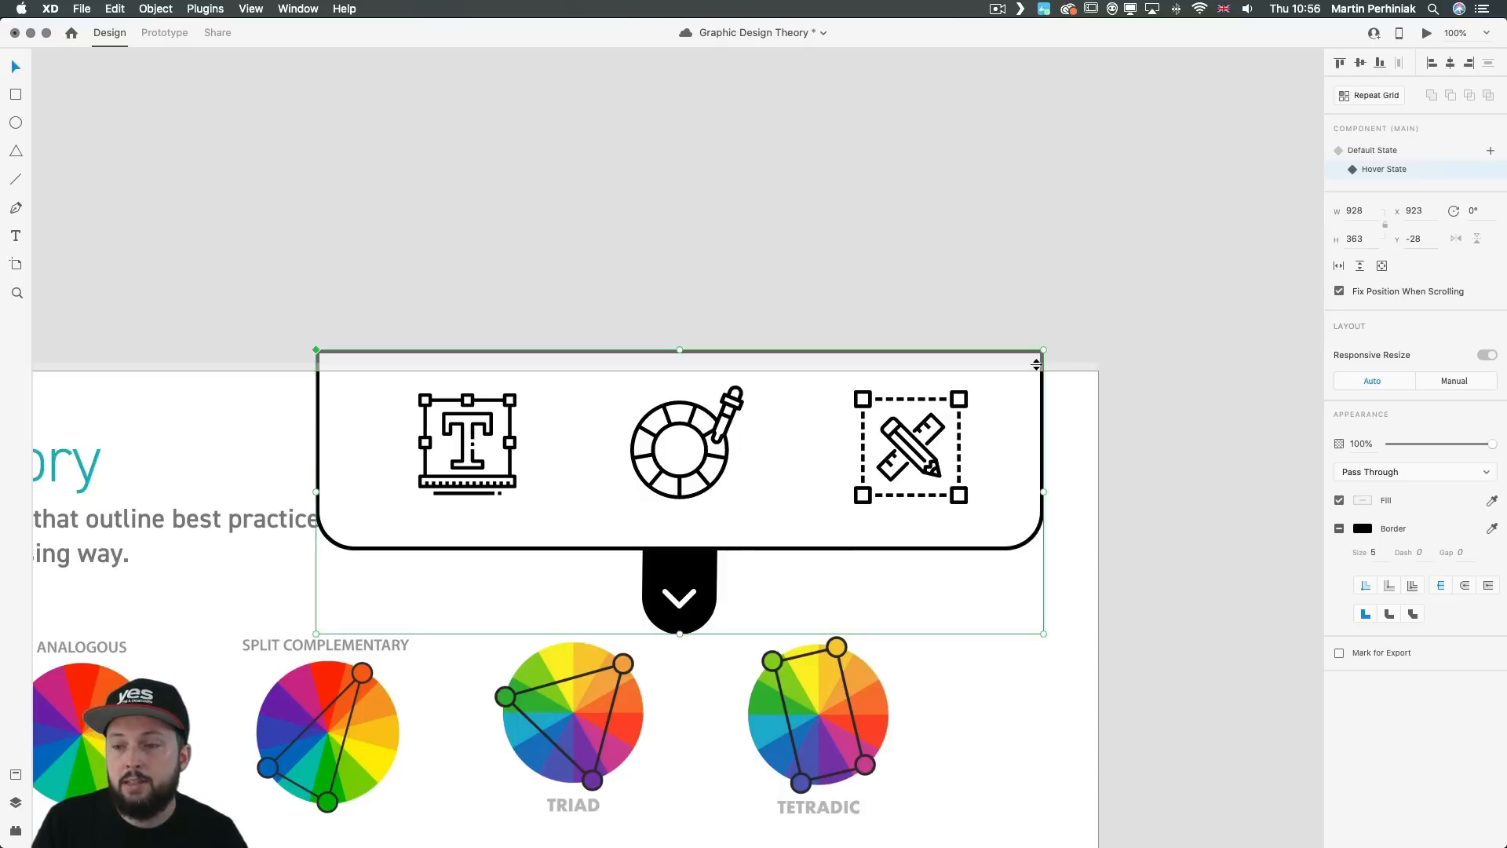
# Step: Return the dropdown menu component to its Default State and deselect it
pyautogui.click(1372, 151)
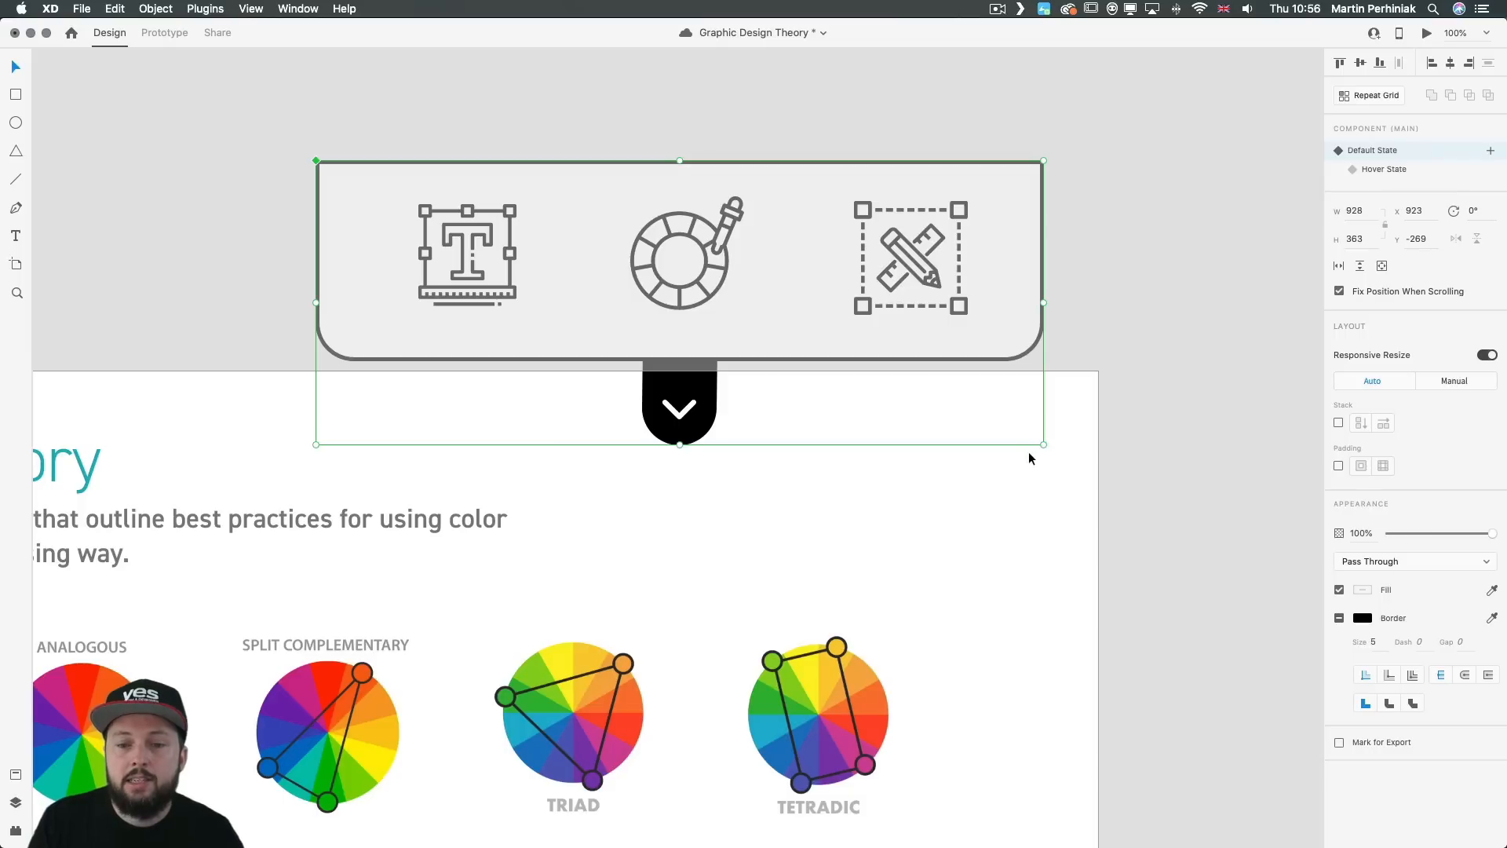
pyautogui.click(1057, 456)
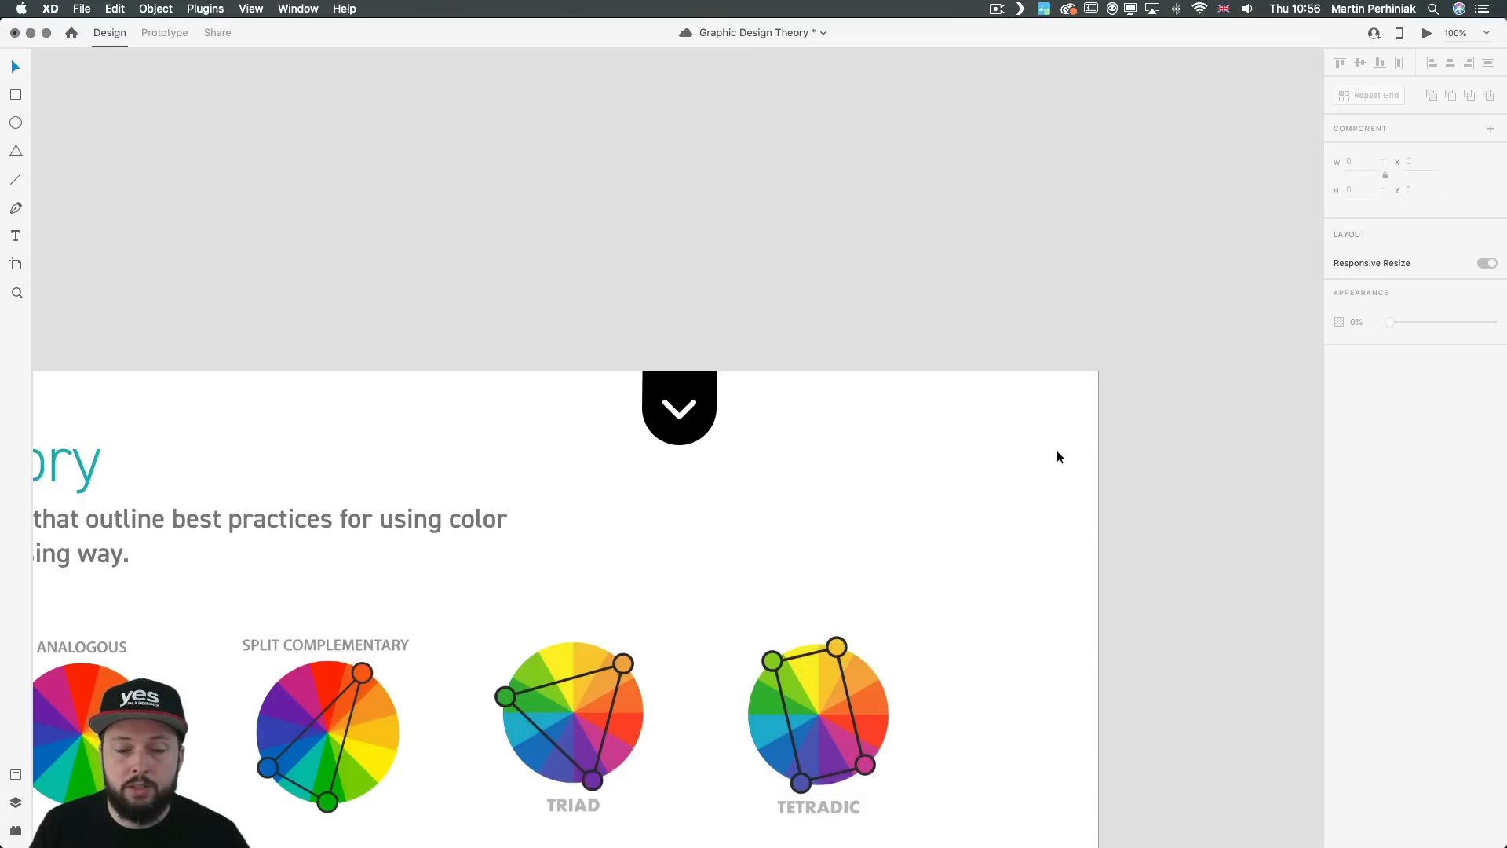
pyautogui.moveTo(877, 548); pyautogui.dragTo(1009, 434)
pyautogui.moveTo(955, 357); pyautogui.dragTo(970, 323)
# Step: Preview Color Theory again, testing the collapsed menu tab while scrolling and the menu's reveal from its arrow tab
pyautogui.press('super+Return')
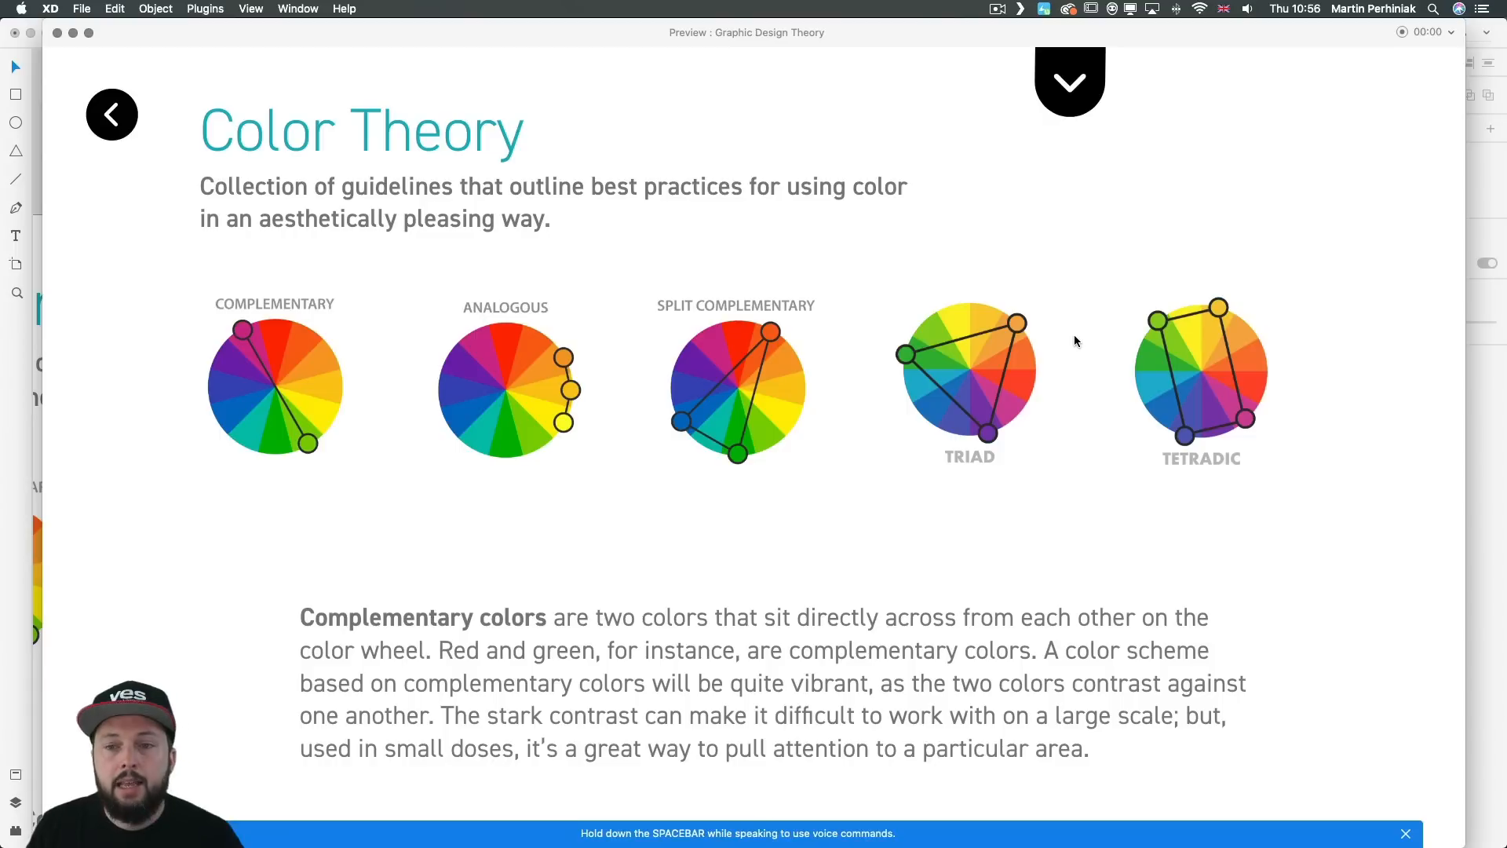
pyautogui.scroll(-10, 1027, 386)
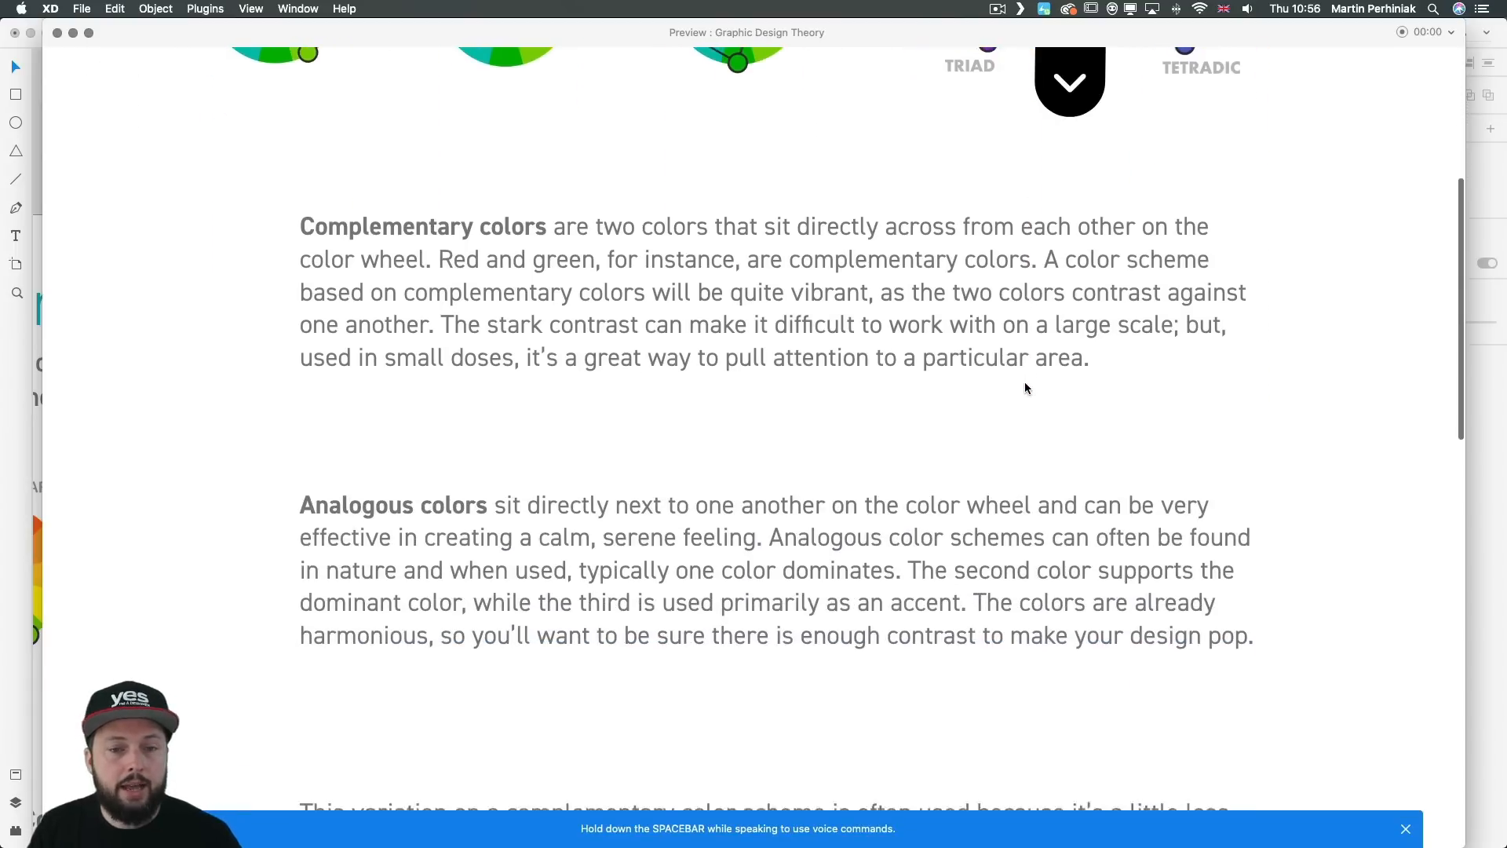
pyautogui.scroll(9, 1025, 389)
pyautogui.scroll(2, 1025, 390)
pyautogui.click(1070, 82)
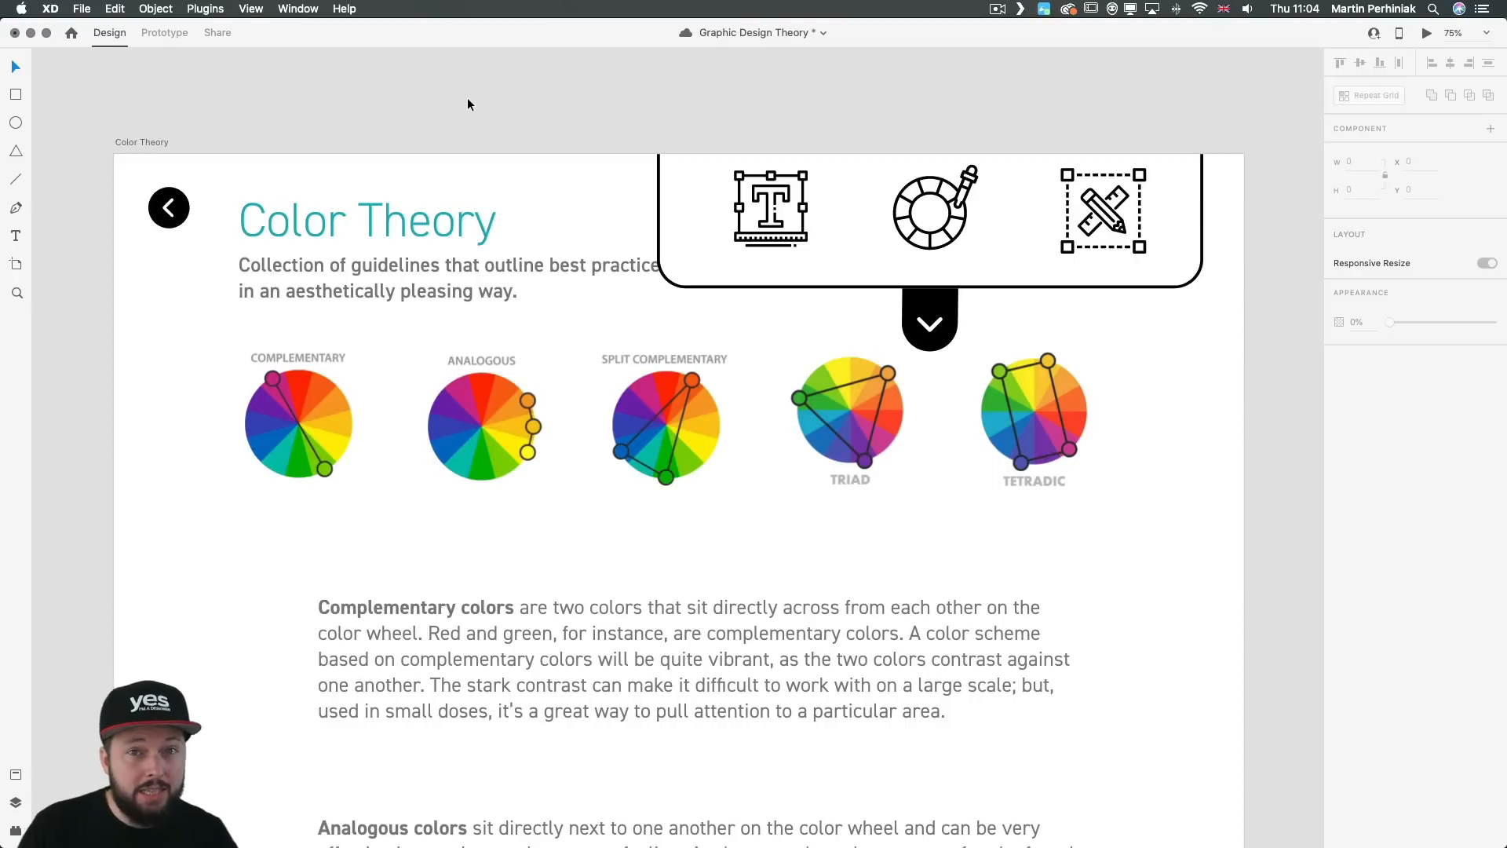
# Step: In Prototype mode, link the typography icon in the menu's Hover State to the Typography artboard with a Tap-triggered Transition
pyautogui.click(164, 33)
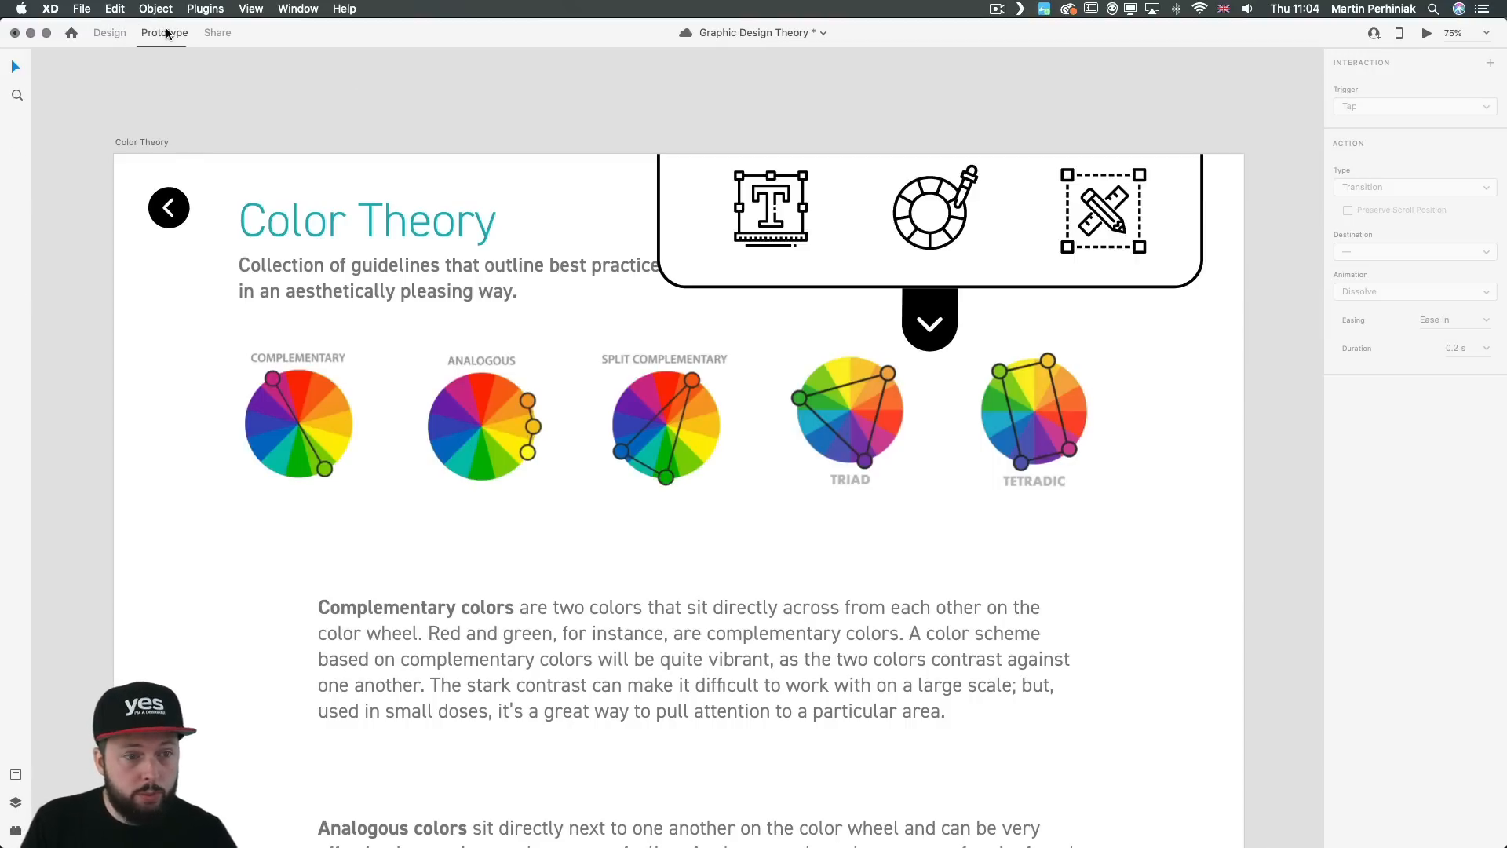
pyautogui.click(936, 191)
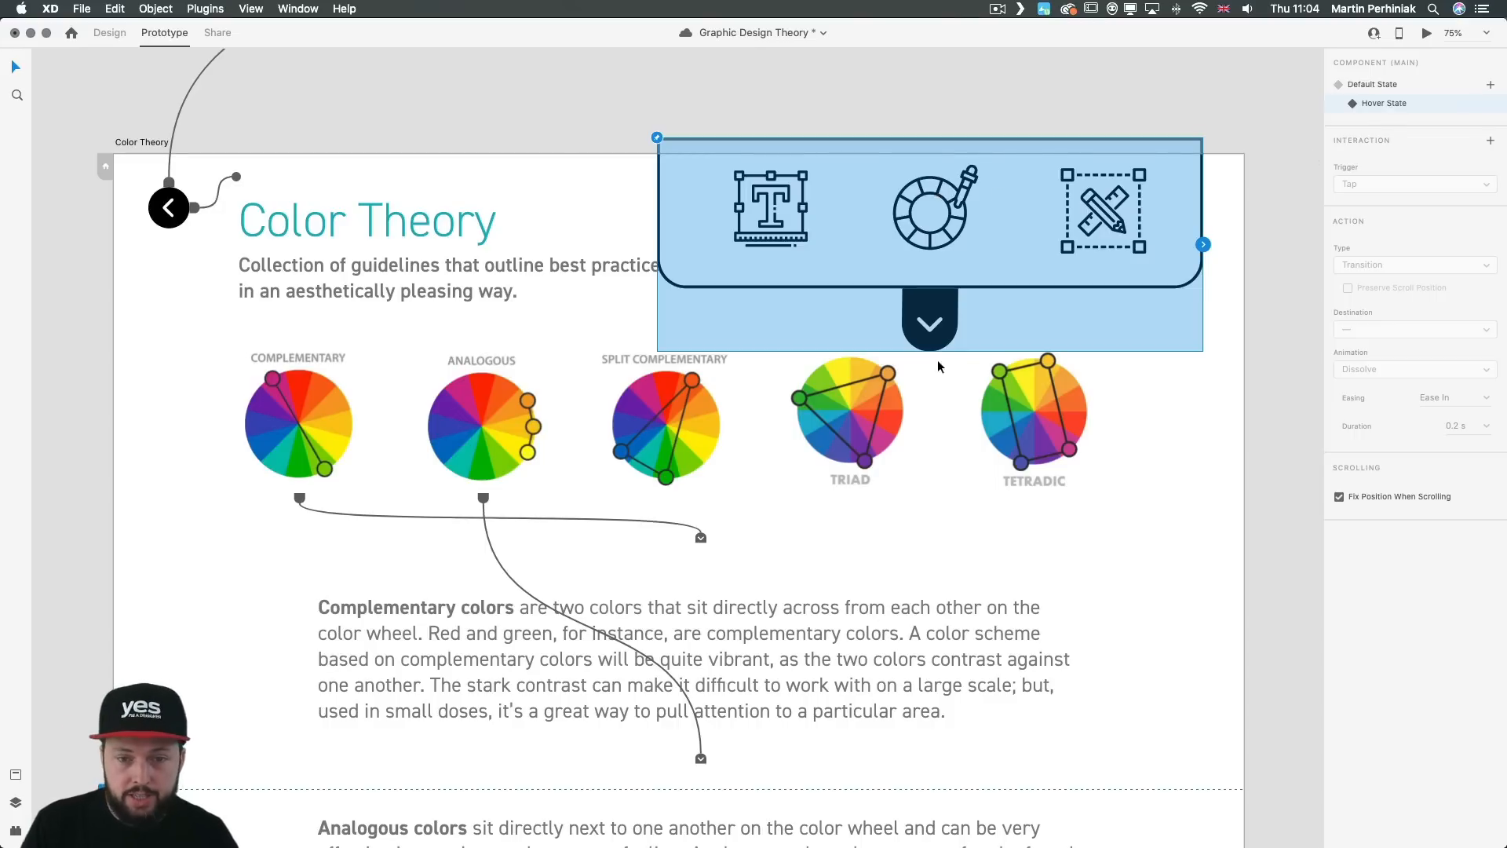
pyautogui.doubleClick(802, 209)
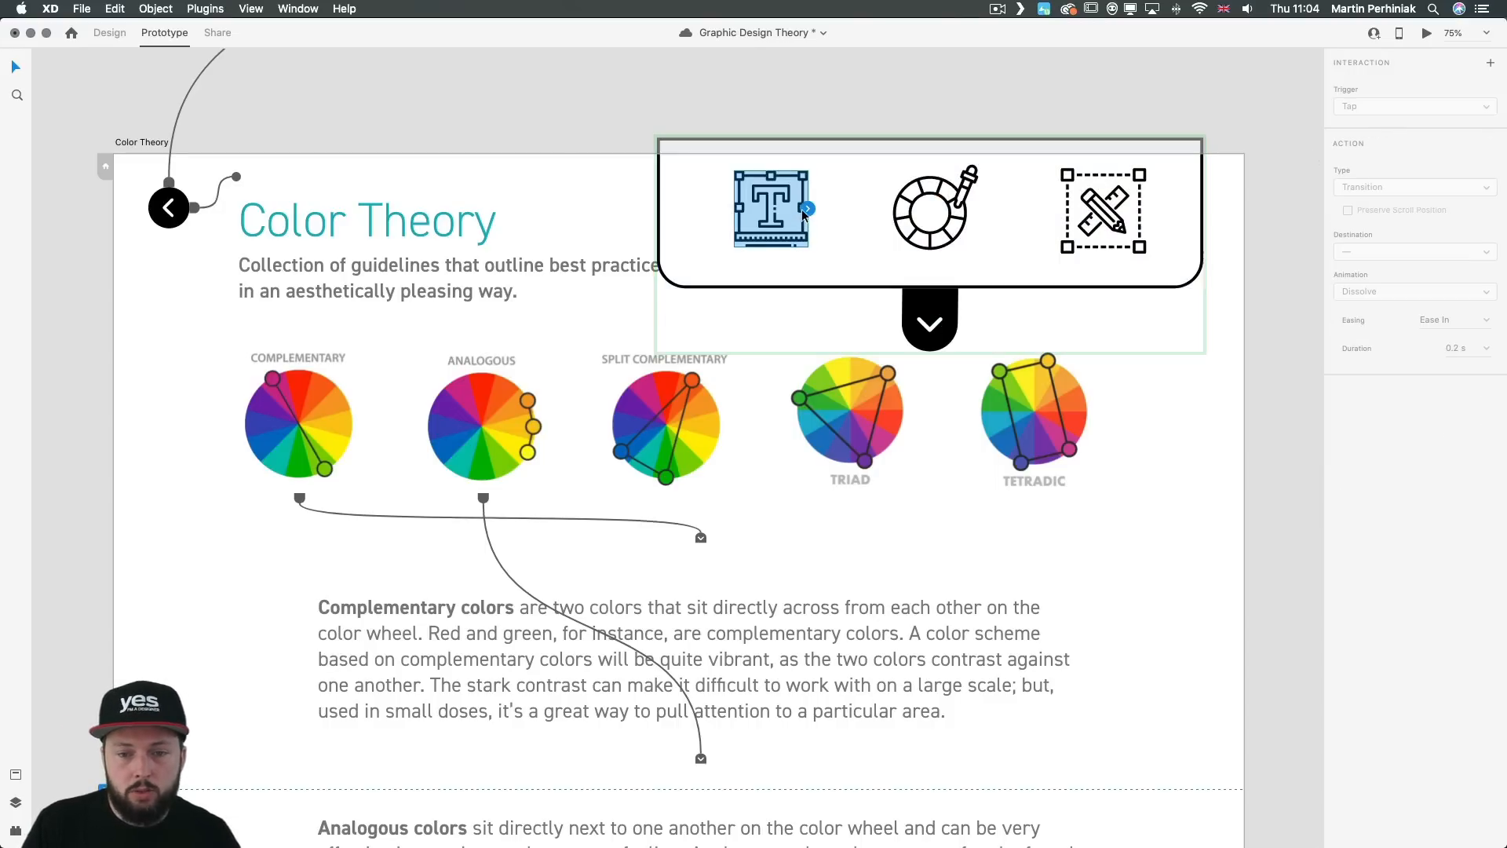
pyautogui.press('super+minus')
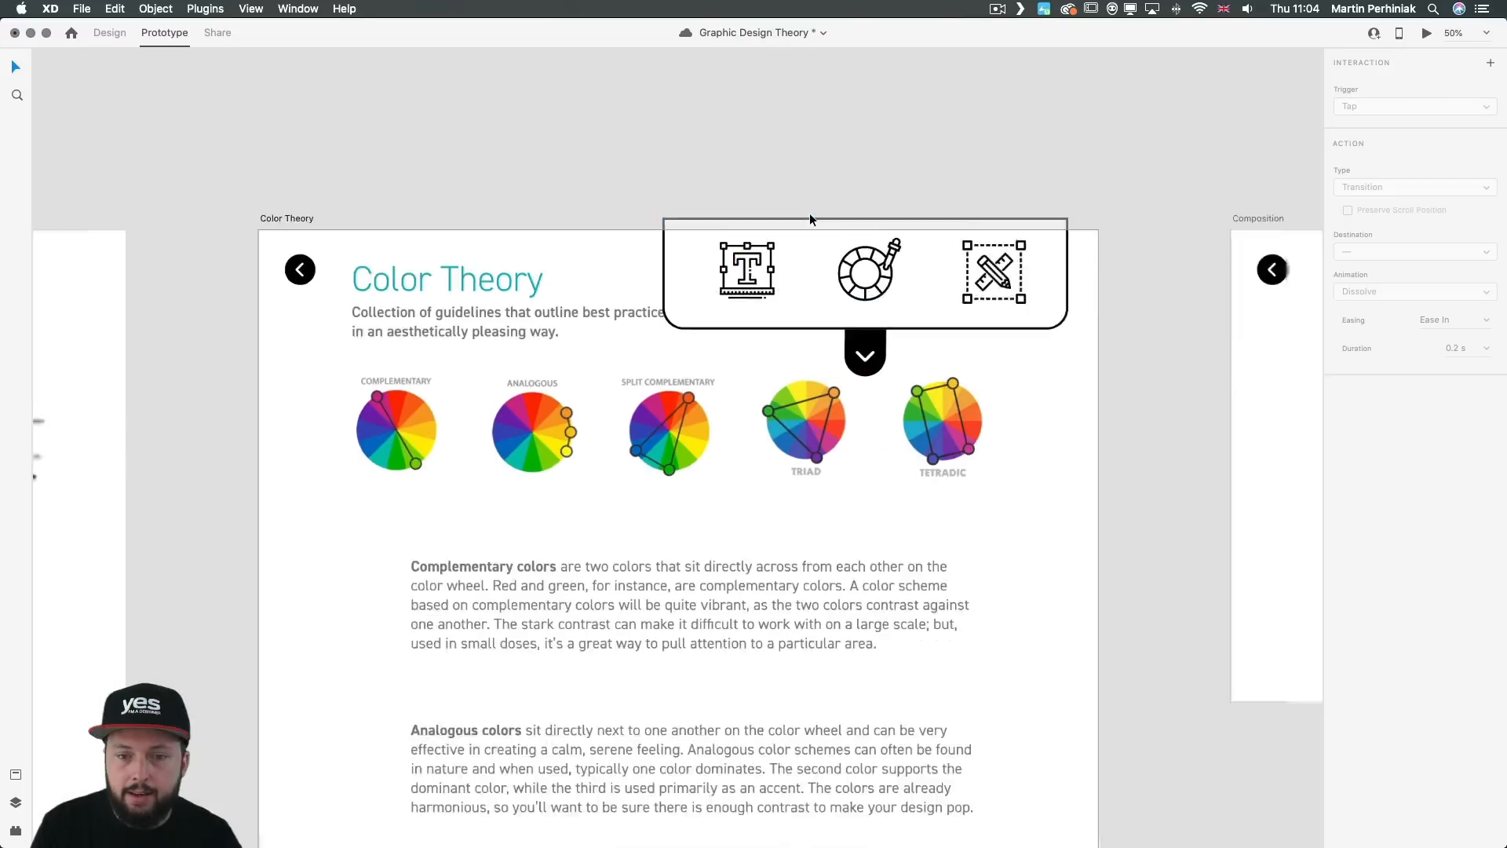
pyautogui.moveTo(694, 227); pyautogui.dragTo(843, 125)
pyautogui.moveTo(914, 188); pyautogui.dragTo(280, 283)
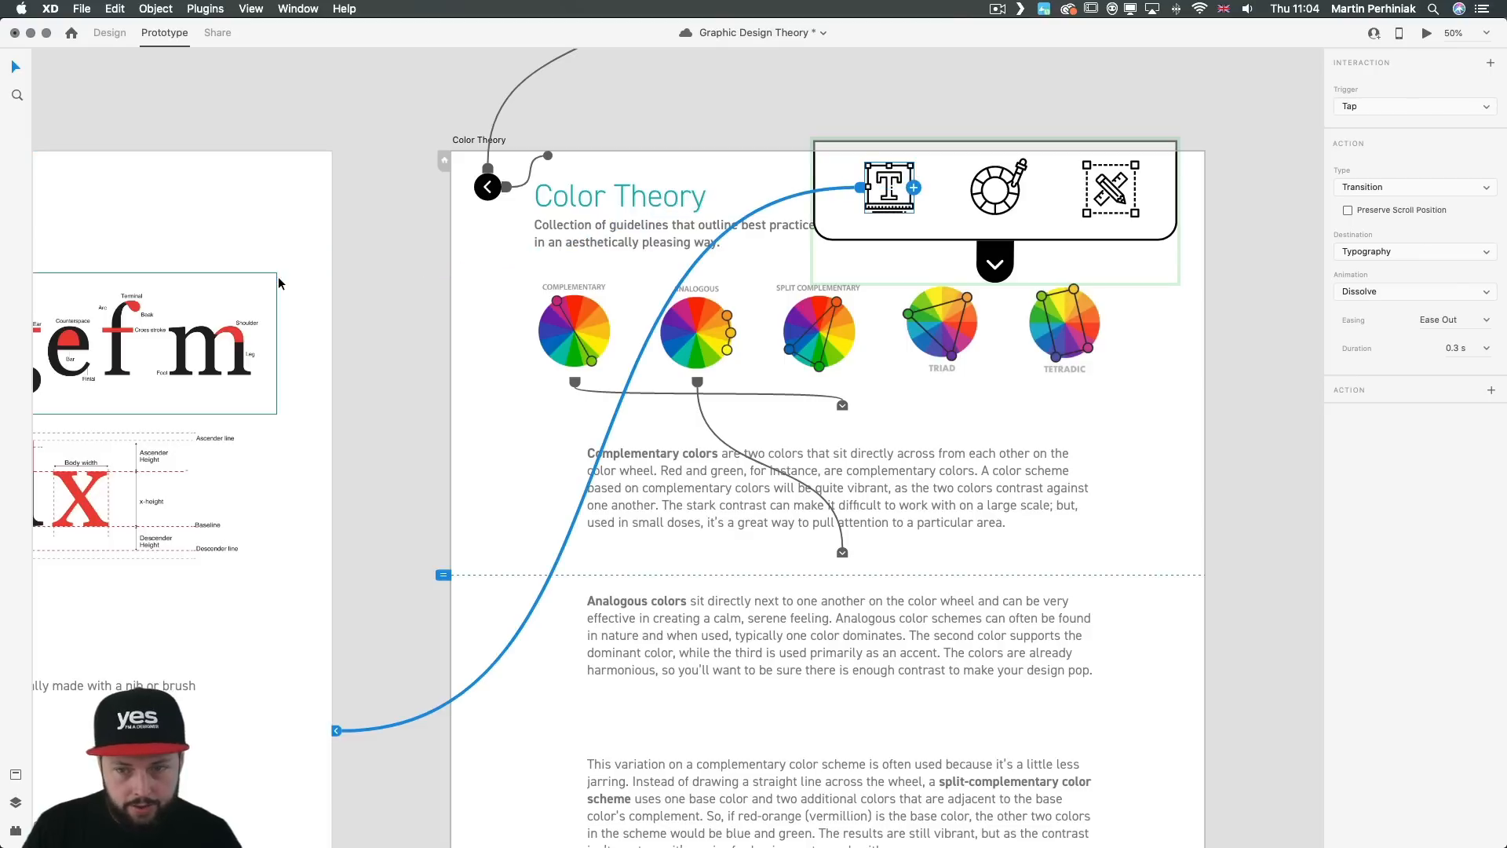
pyautogui.click(1382, 105)
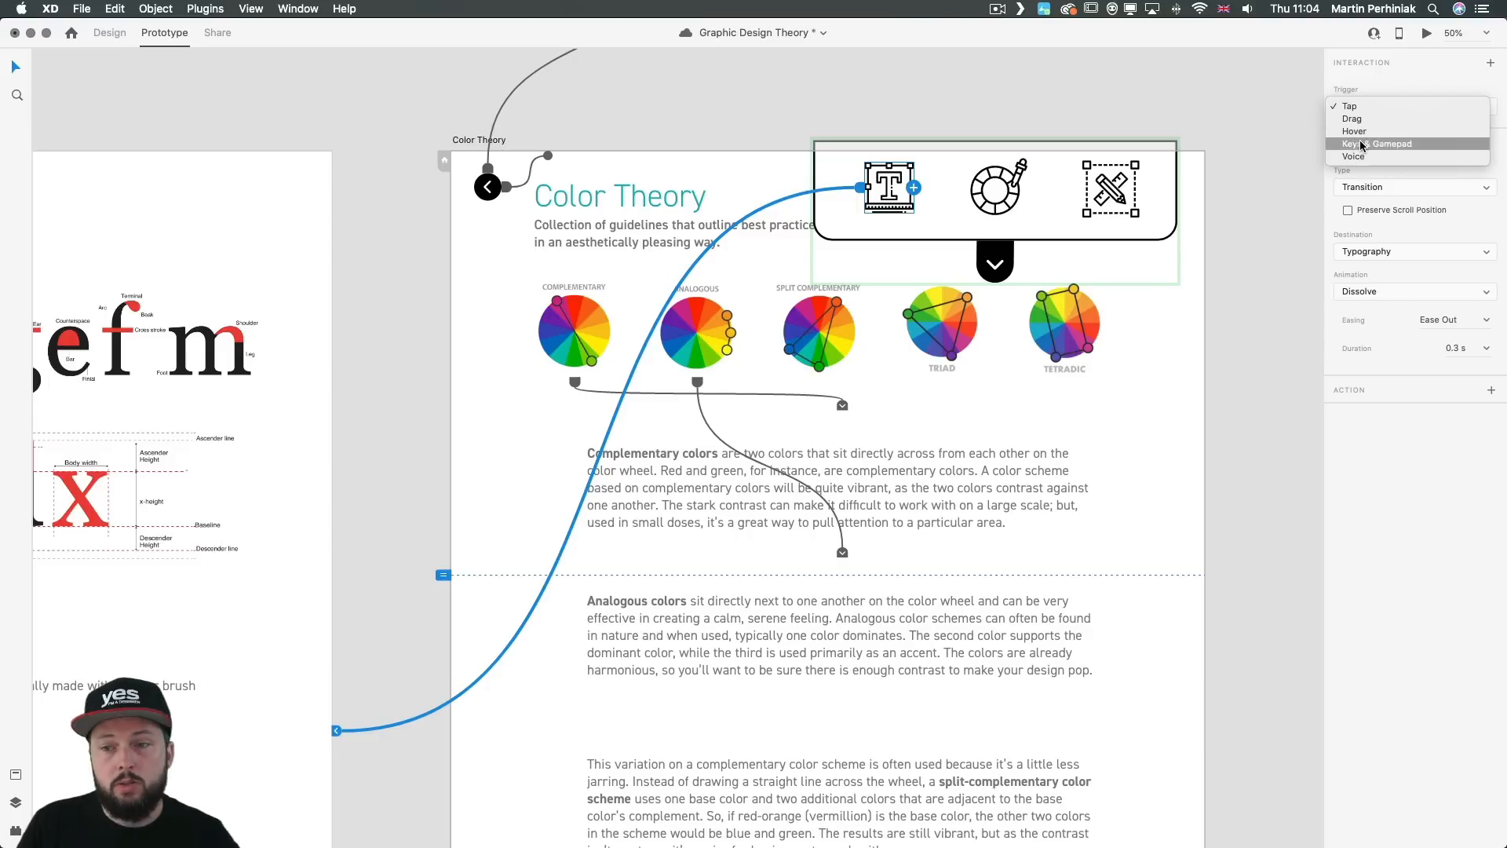
pyautogui.click(1360, 91)
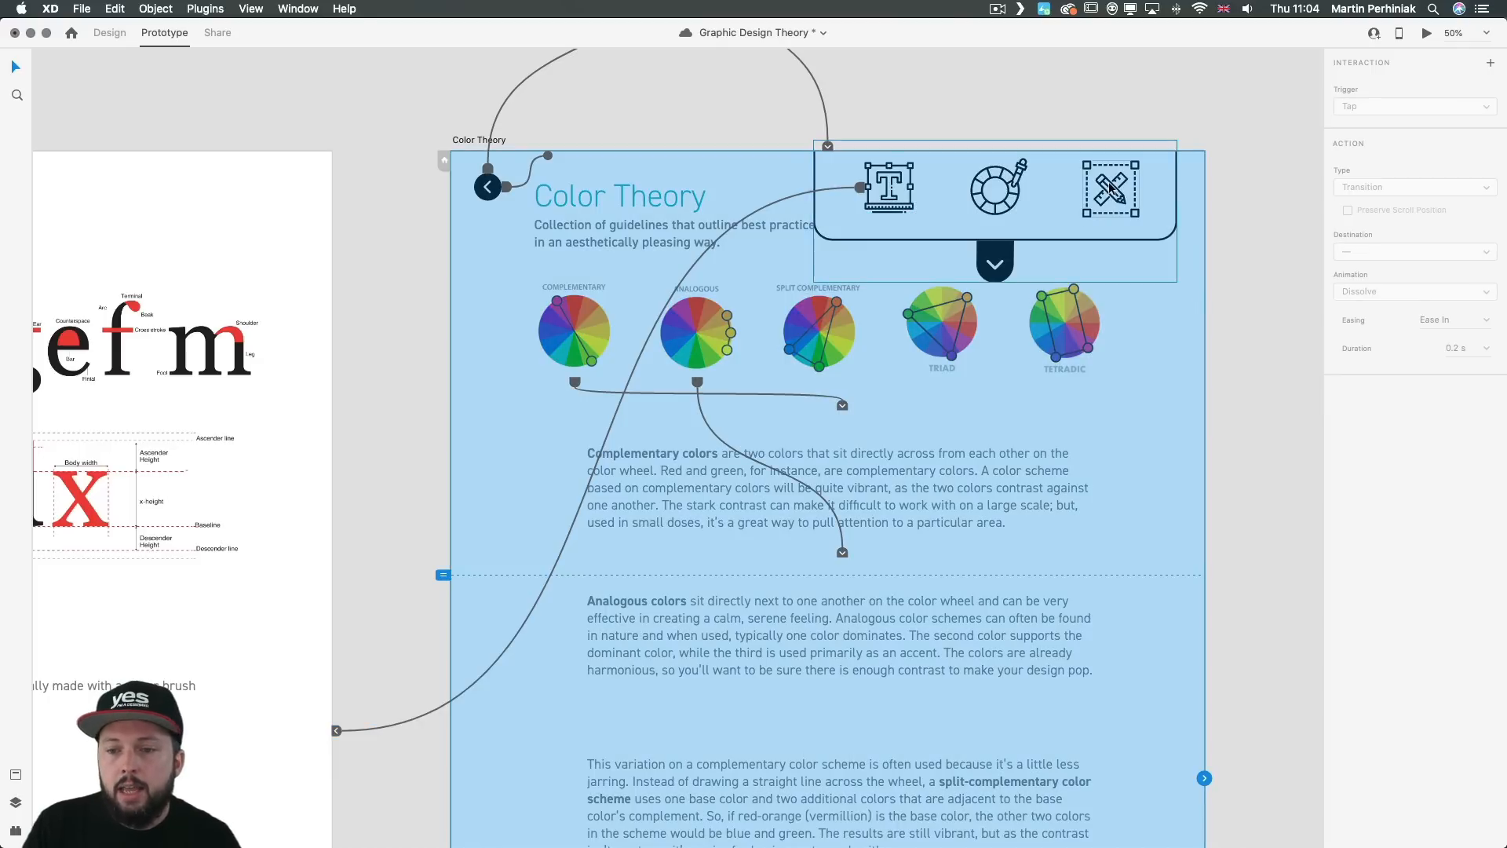
# Step: Link the pencil-and-ruler icon in the menu's Hover State to the Composition artboard with a Tap-triggered Transition
pyautogui.click(1114, 187)
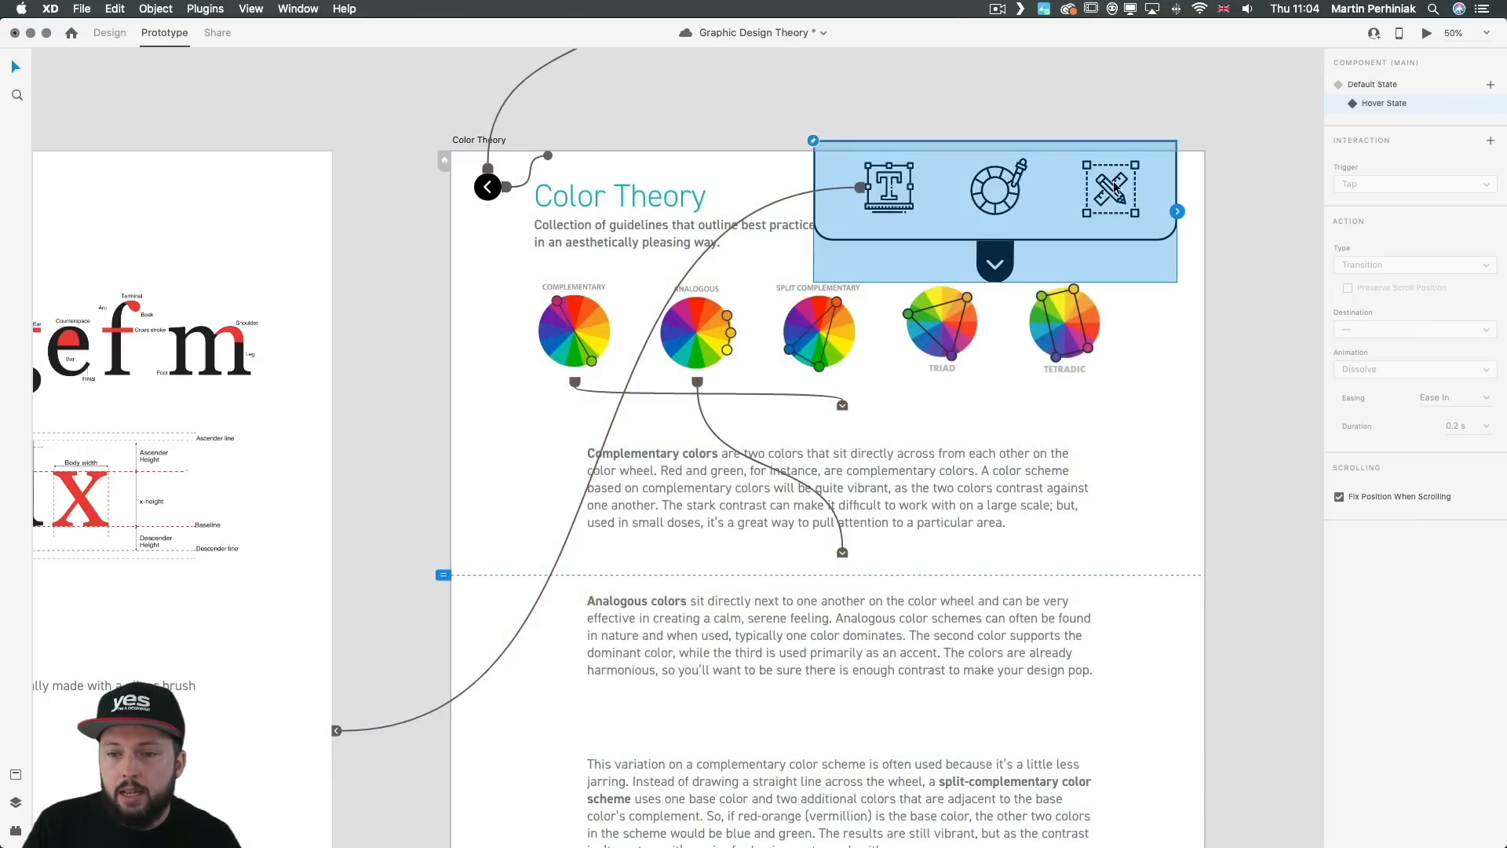
pyautogui.doubleClick(1114, 187)
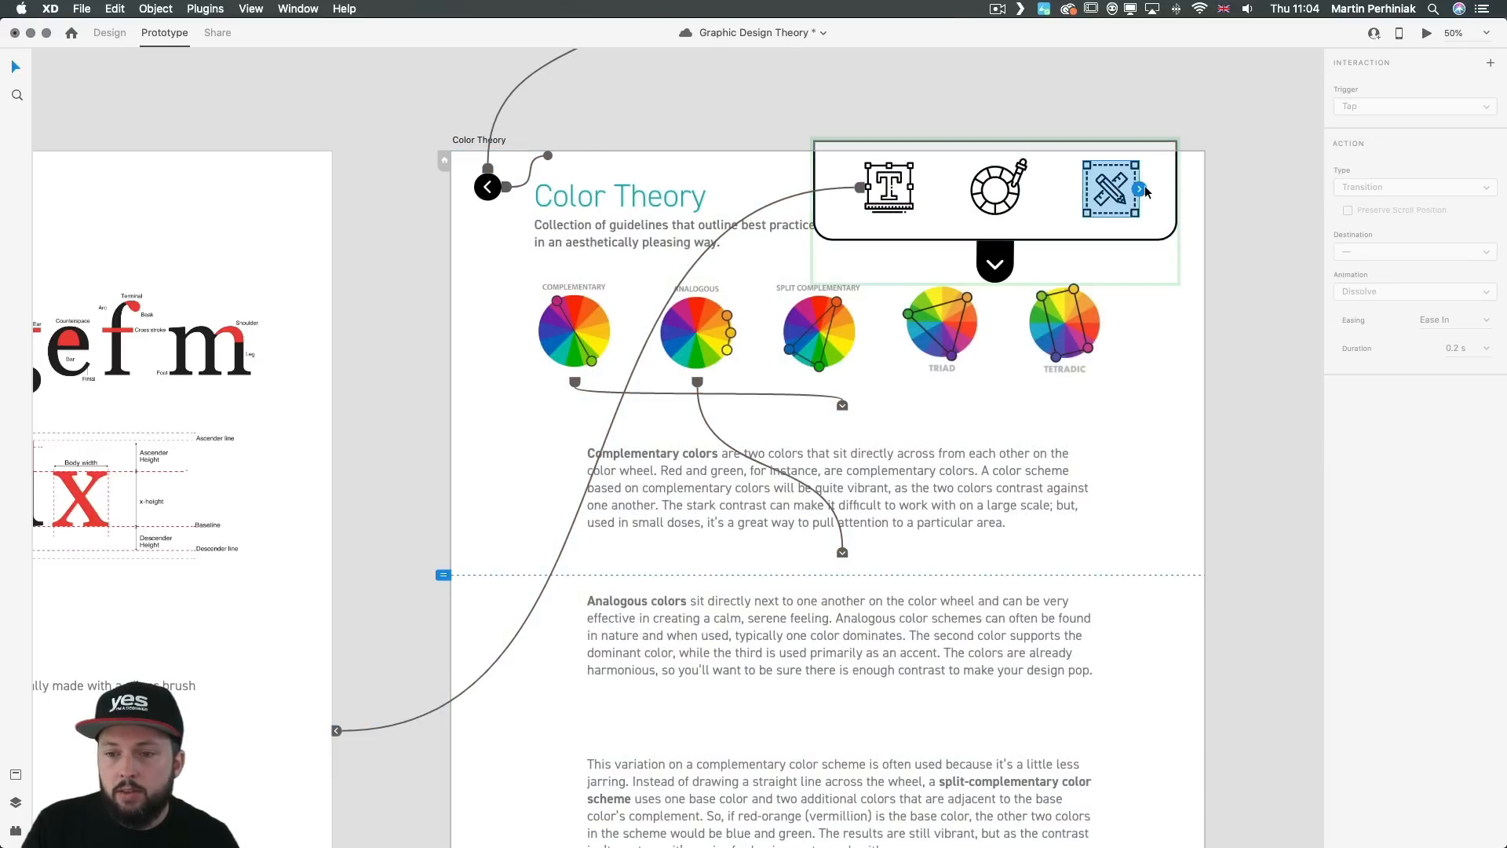
pyautogui.hscroll(7, 666, 231)
pyautogui.moveTo(584, 164); pyautogui.dragTo(835, 206)
pyautogui.hscroll(-4, 542, 196)
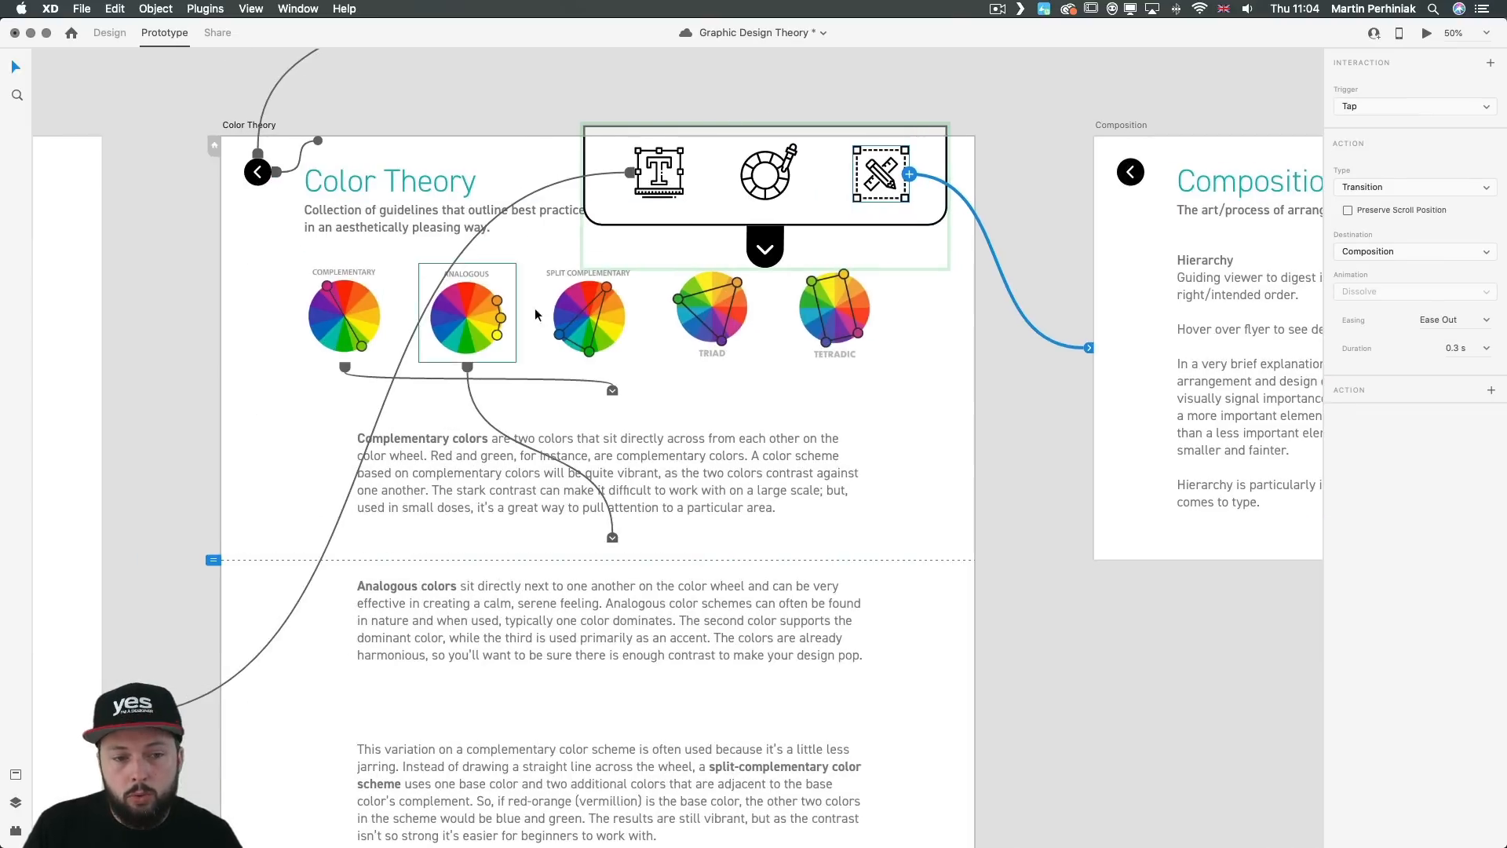
# Step: In Design mode, dim the color wheel icon in the menu's Hover State, trying 50% fill opacity and settling on 25%
pyautogui.click(777, 172)
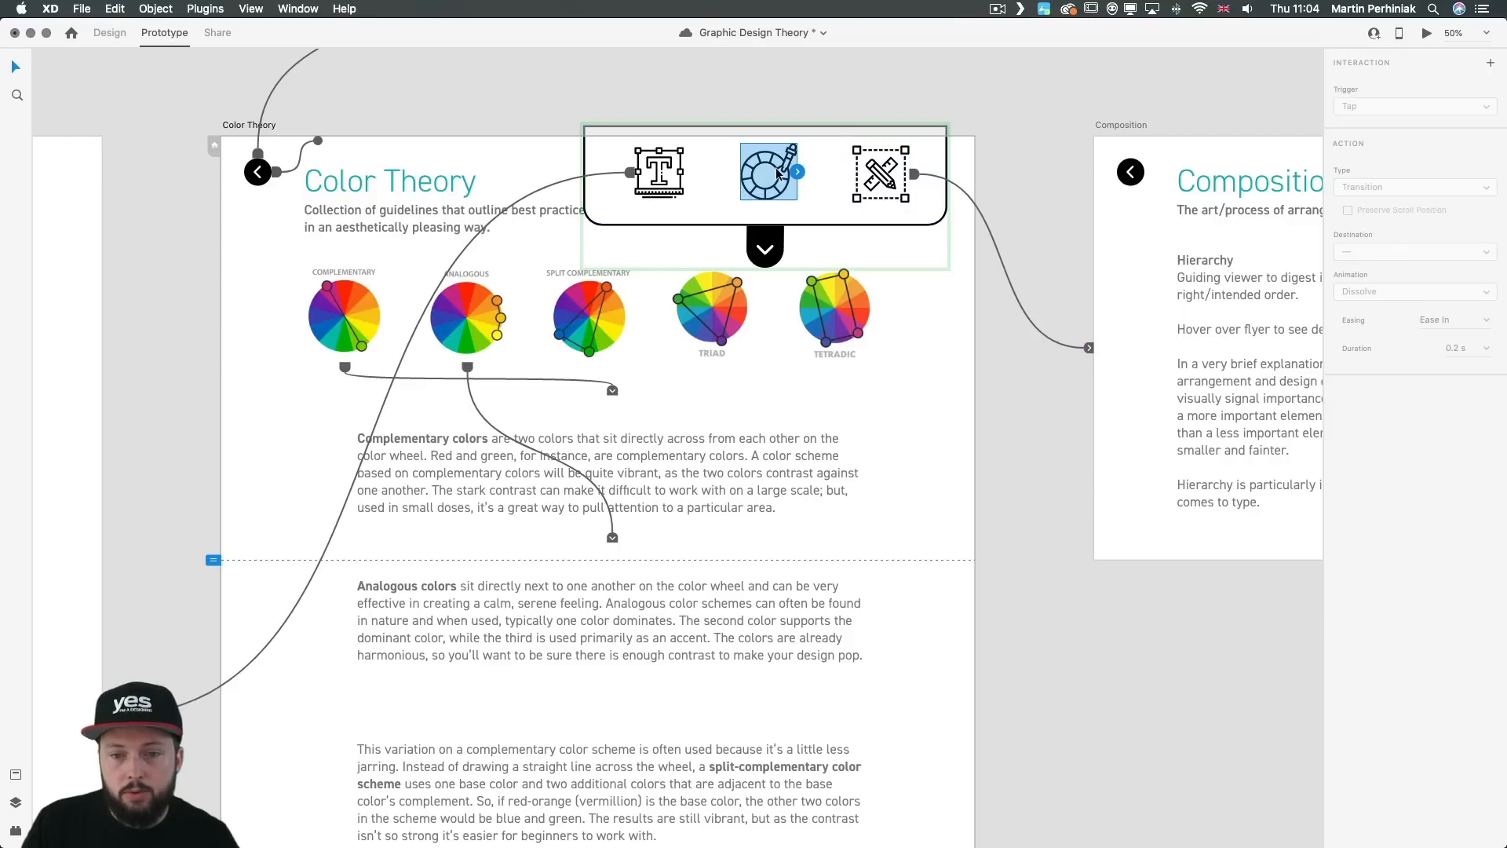
pyautogui.click(117, 34)
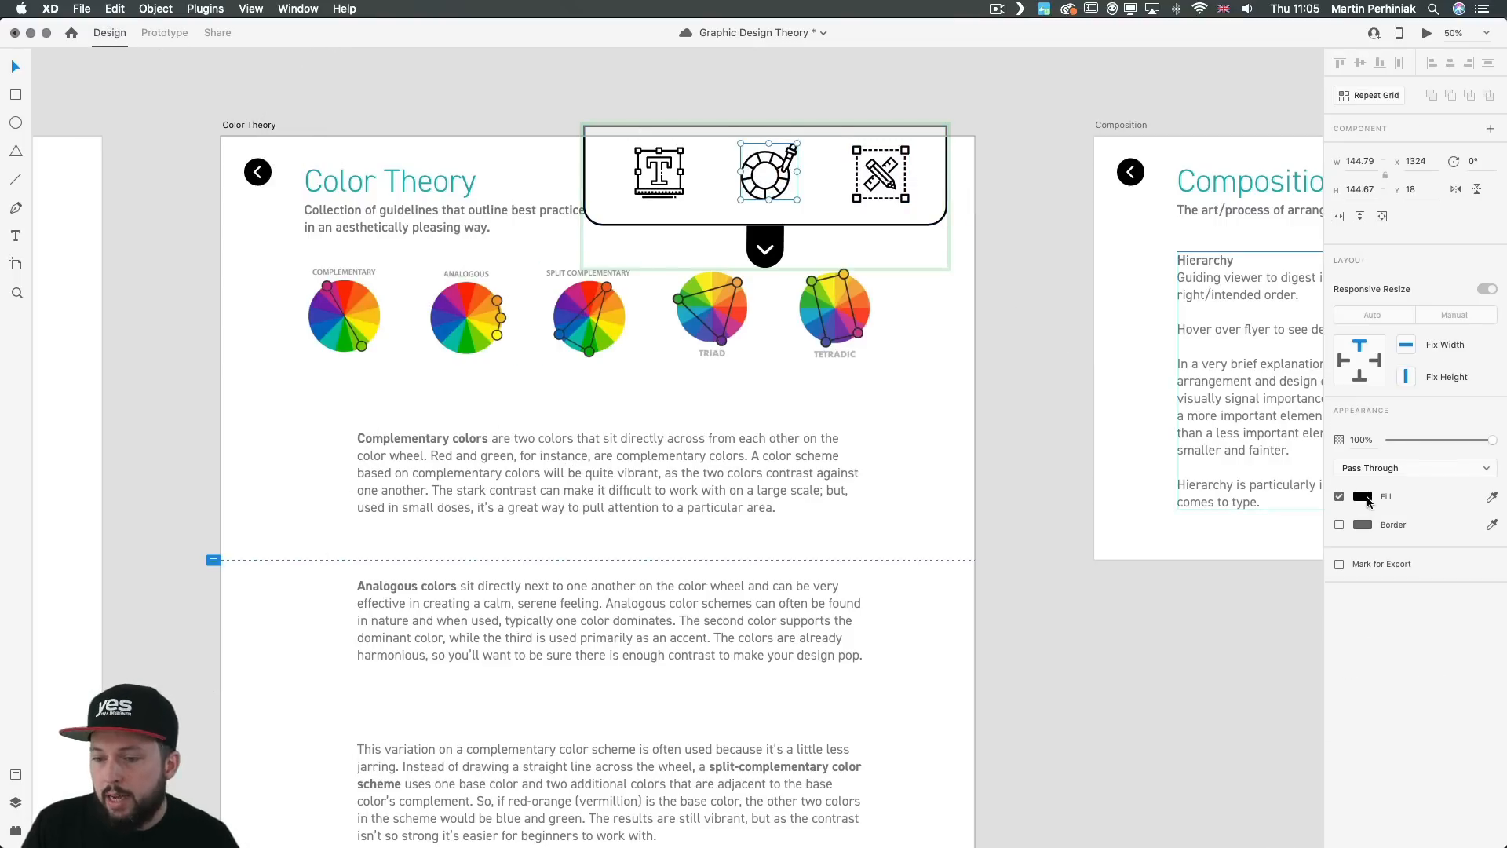
pyautogui.click(1364, 496)
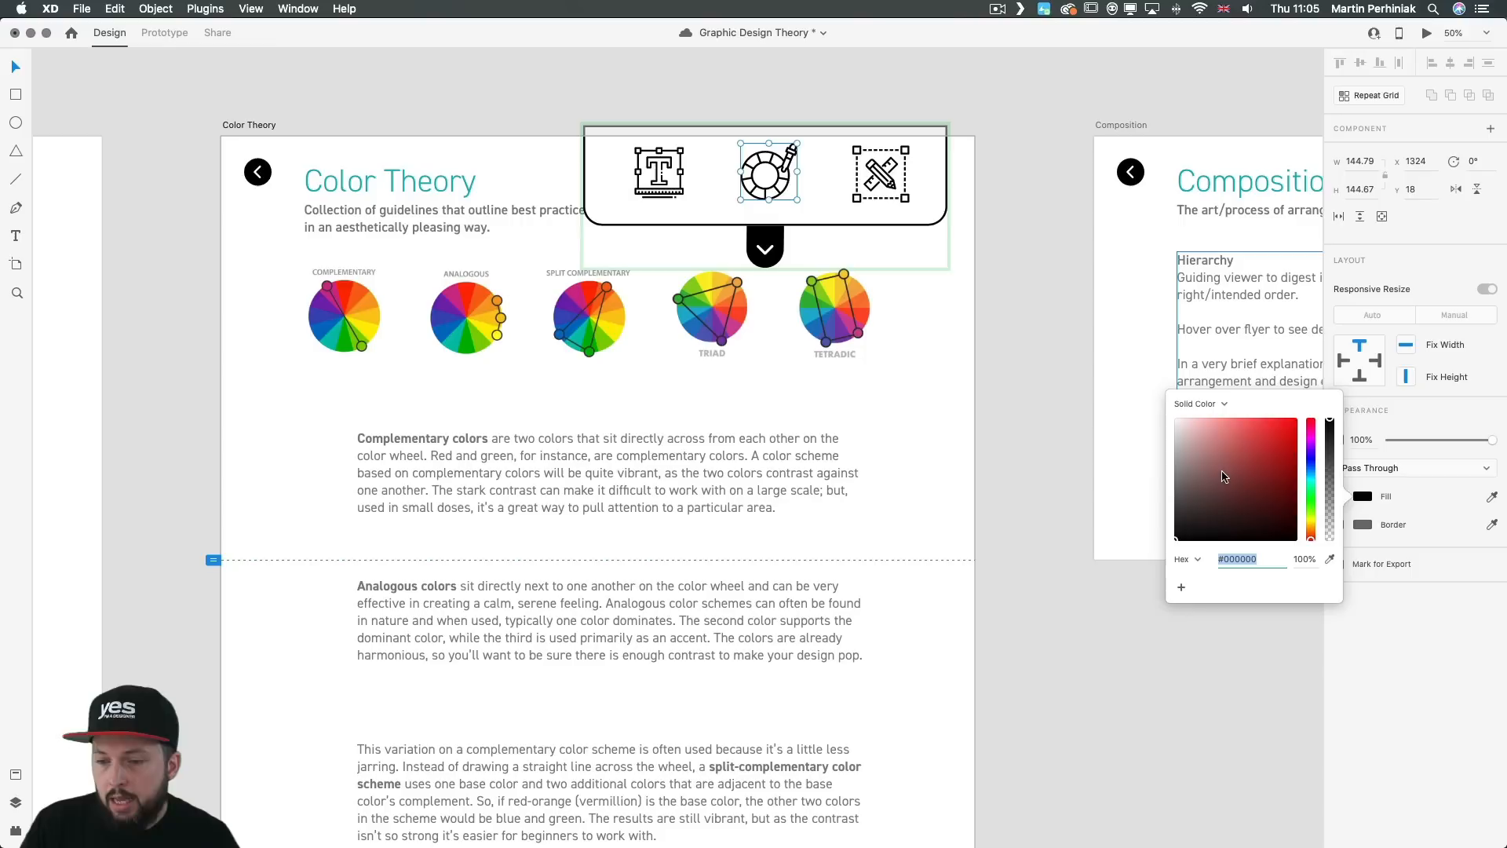
pyautogui.click(1305, 558)
pyautogui.write('50')
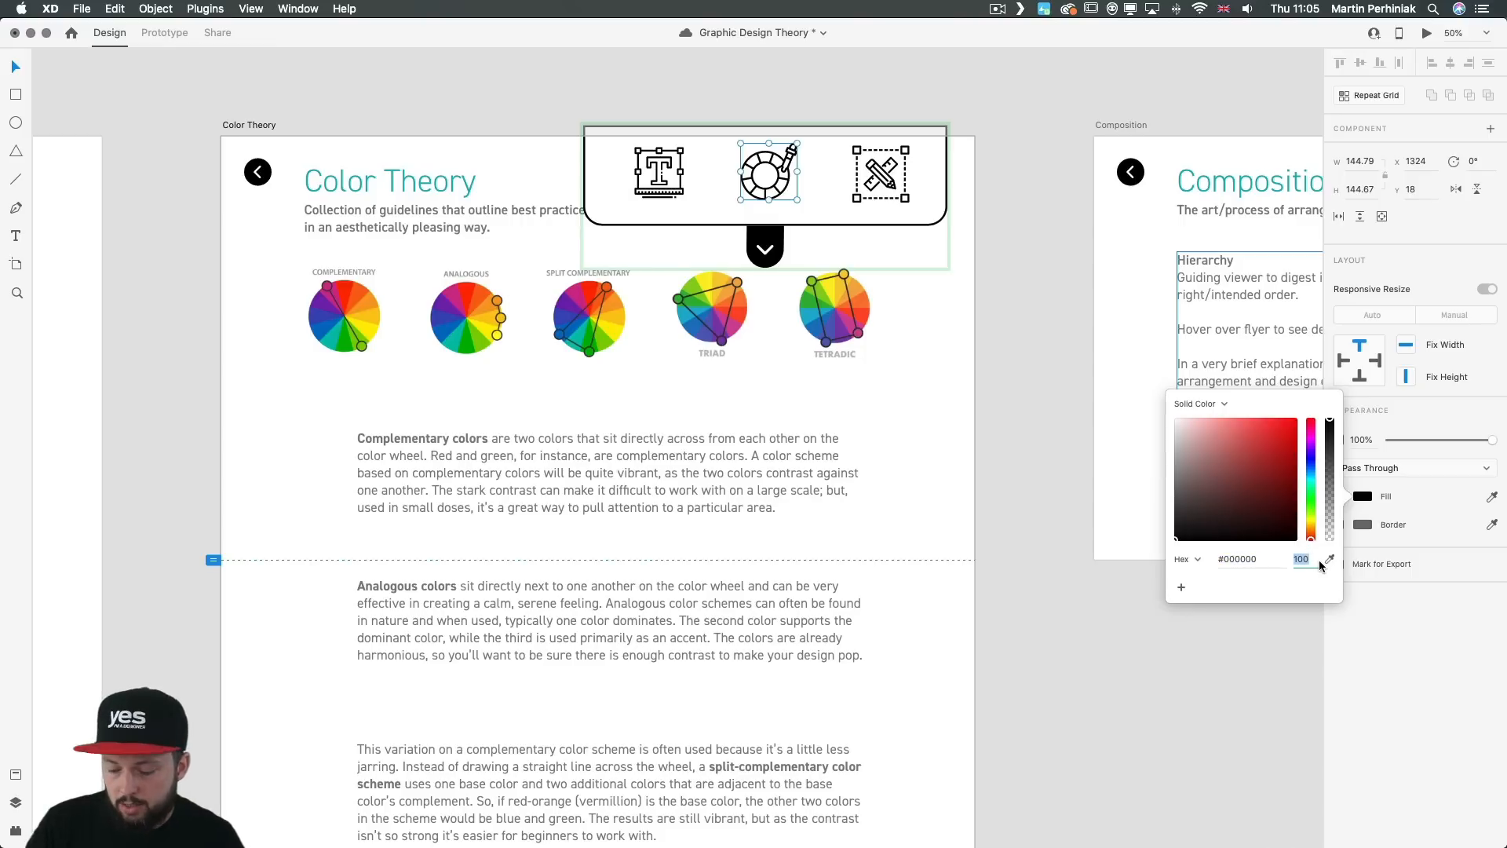
pyautogui.press('Return')
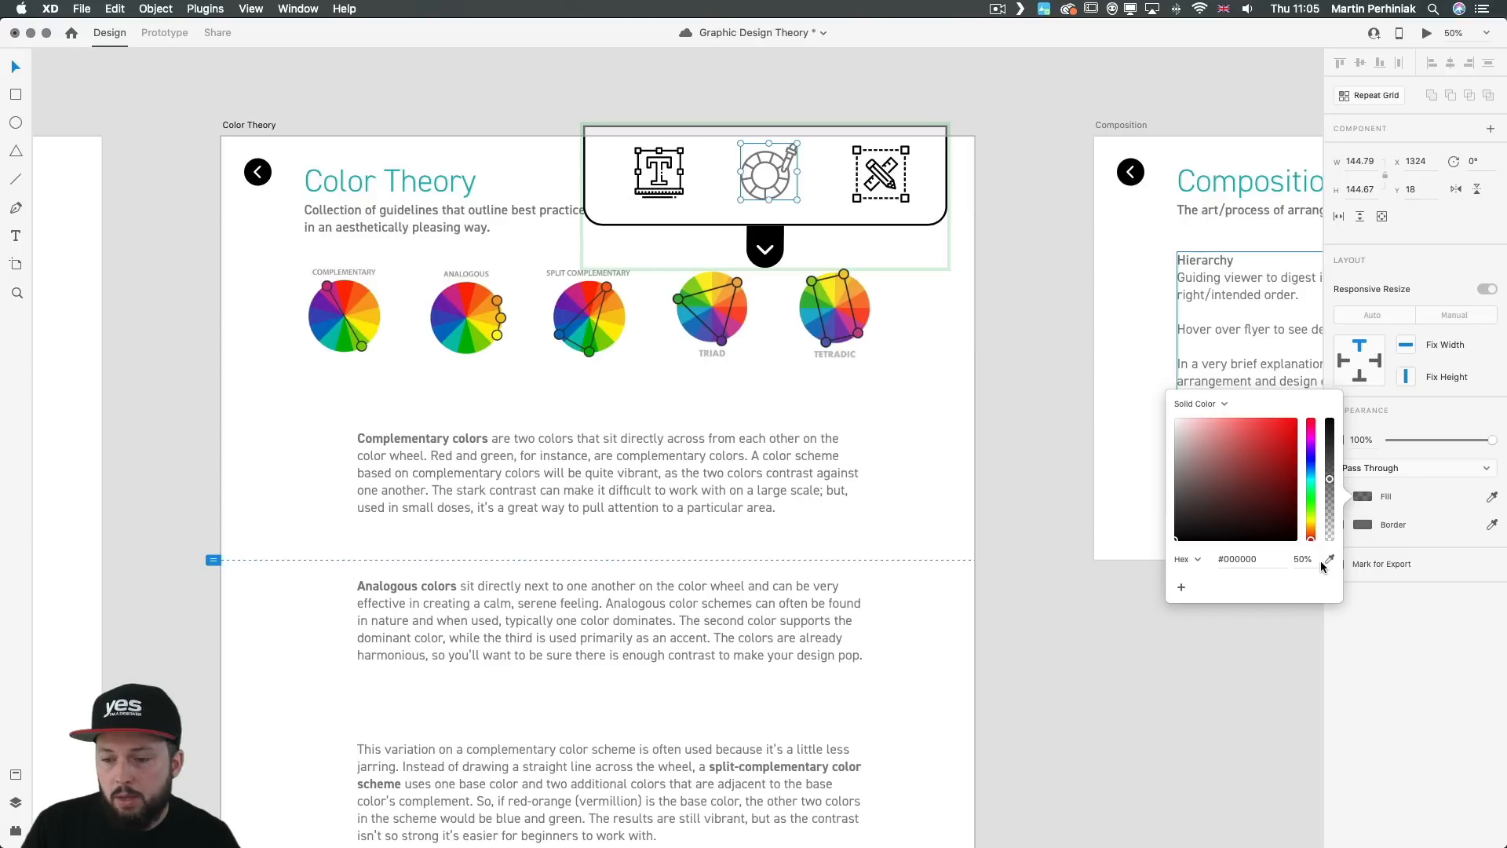
pyautogui.click(1303, 559)
pyautogui.write('25')
pyautogui.press('Return')
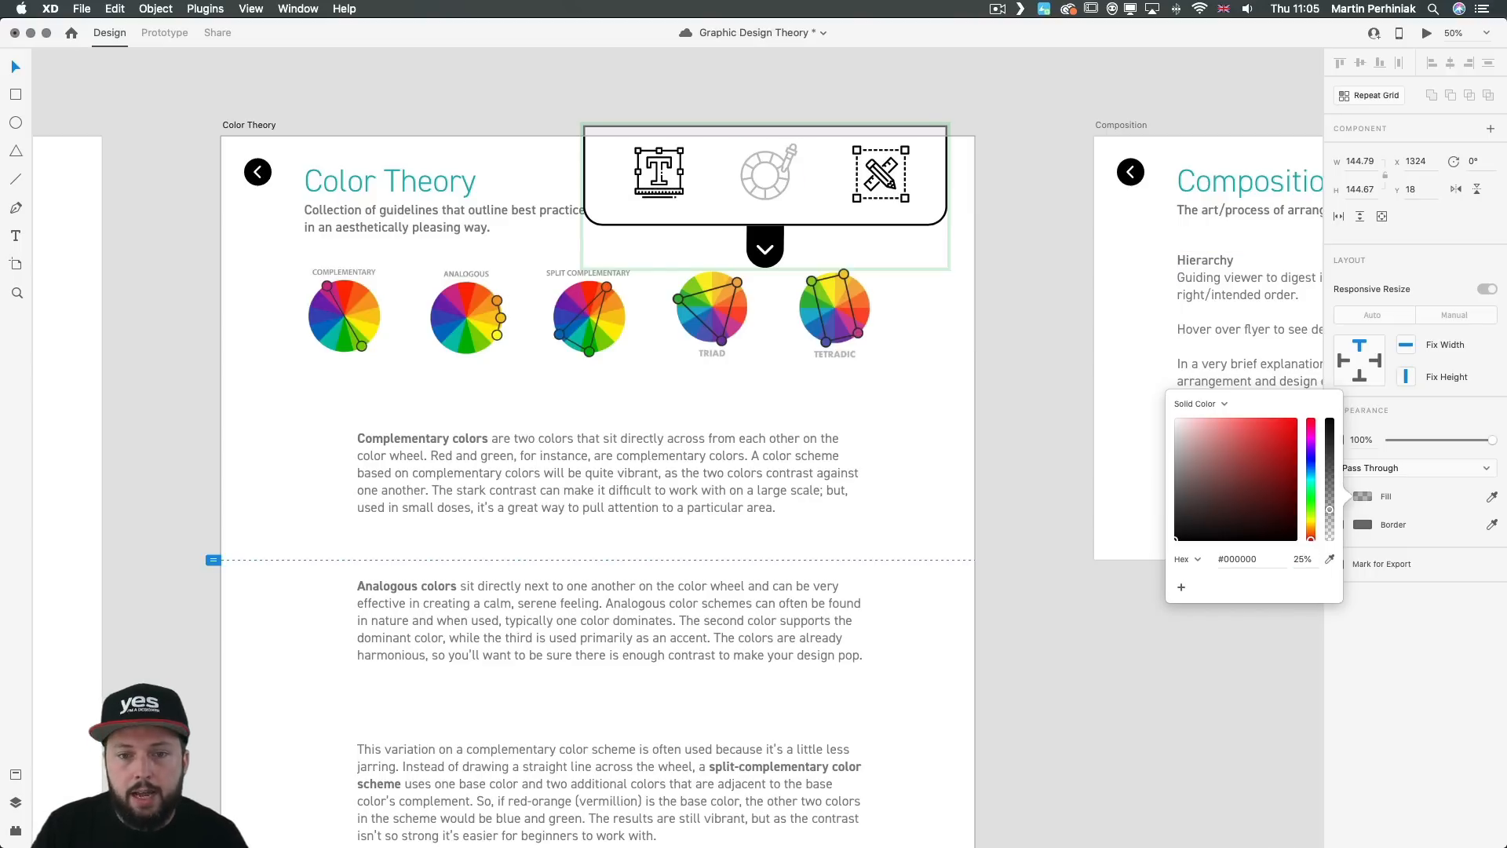
pyautogui.click(1032, 343)
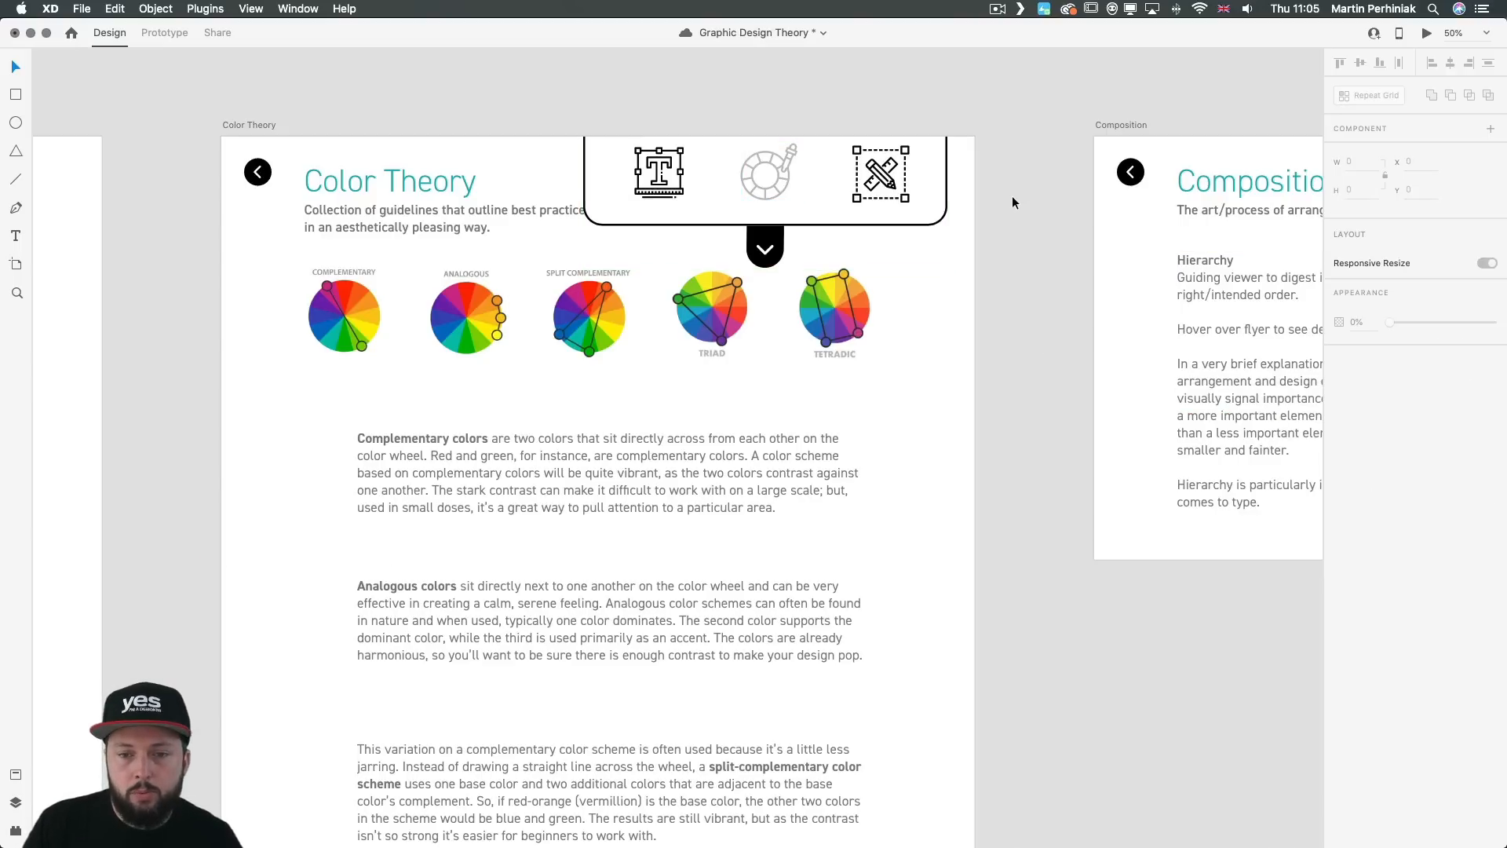
# Step: Preview Color Theory and test the menu's typography and pencil-and-ruler icon links, then close the preview
pyautogui.click(900, 197)
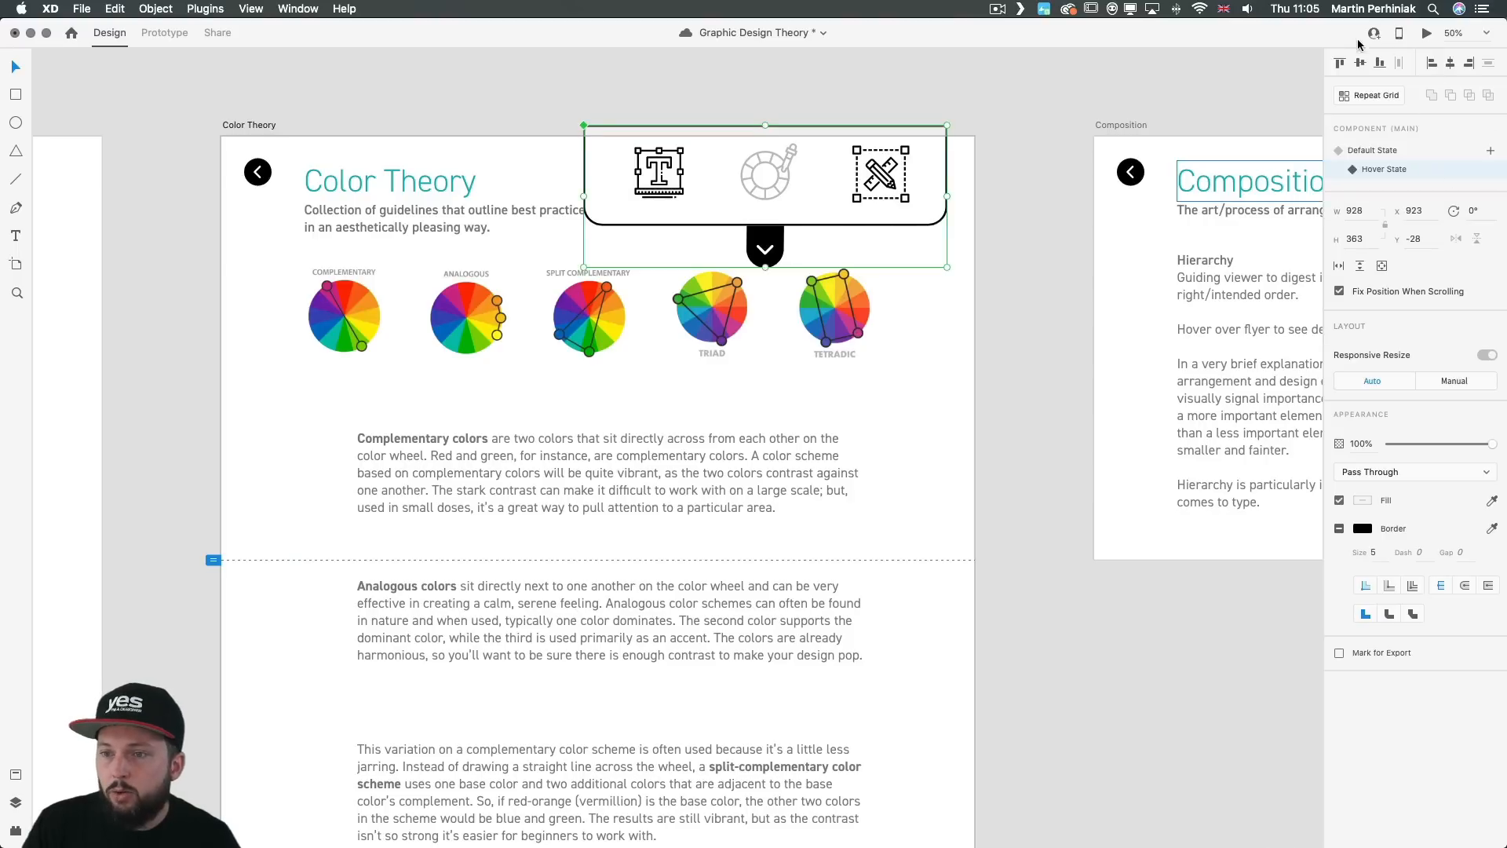
pyautogui.click(912, 422)
pyautogui.press('super+Return')
pyautogui.moveTo(1094, 101)
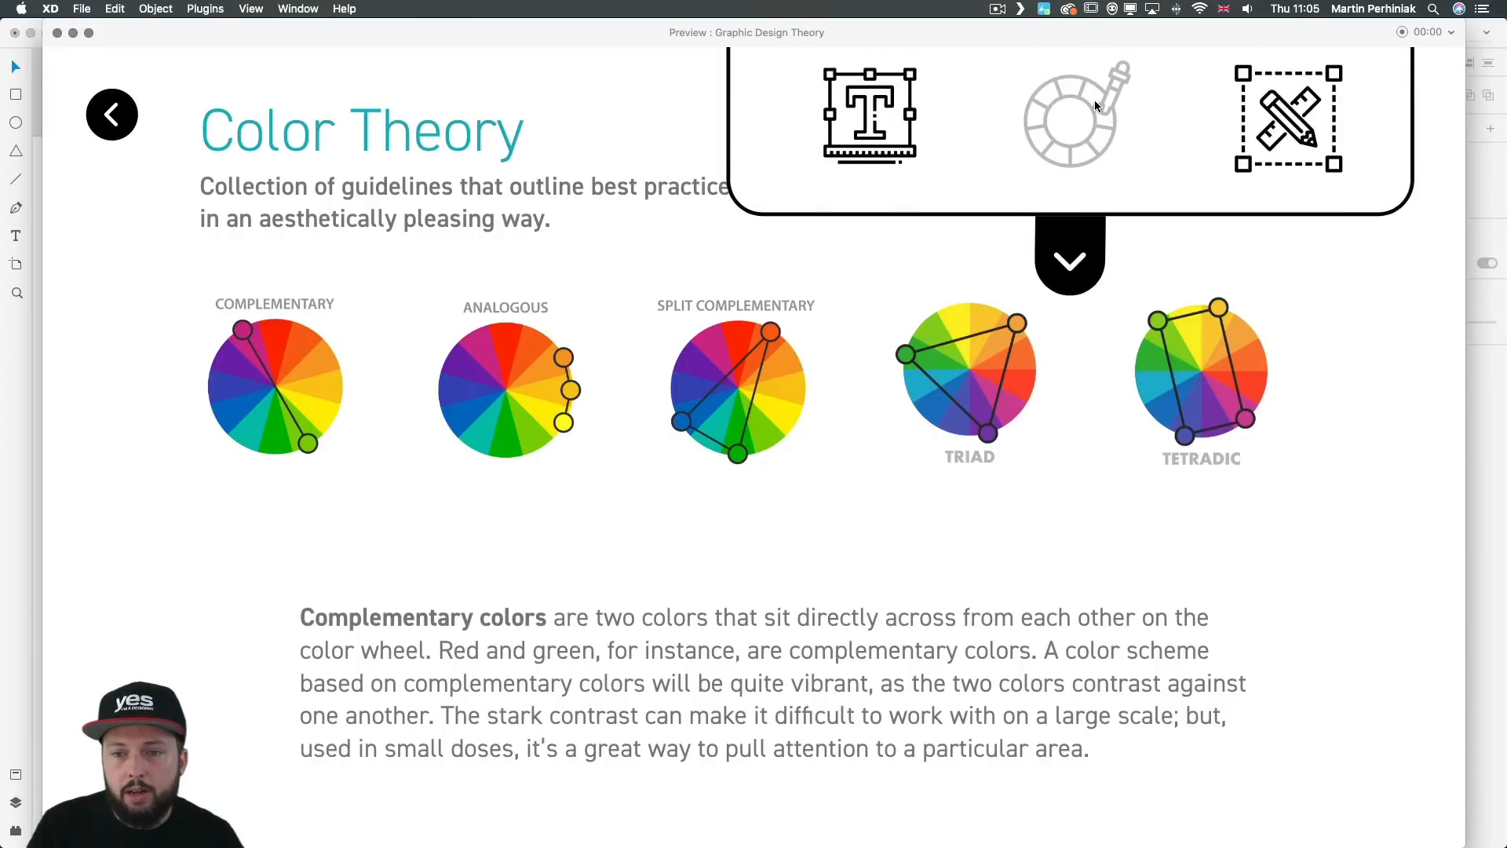
pyautogui.click(876, 123)
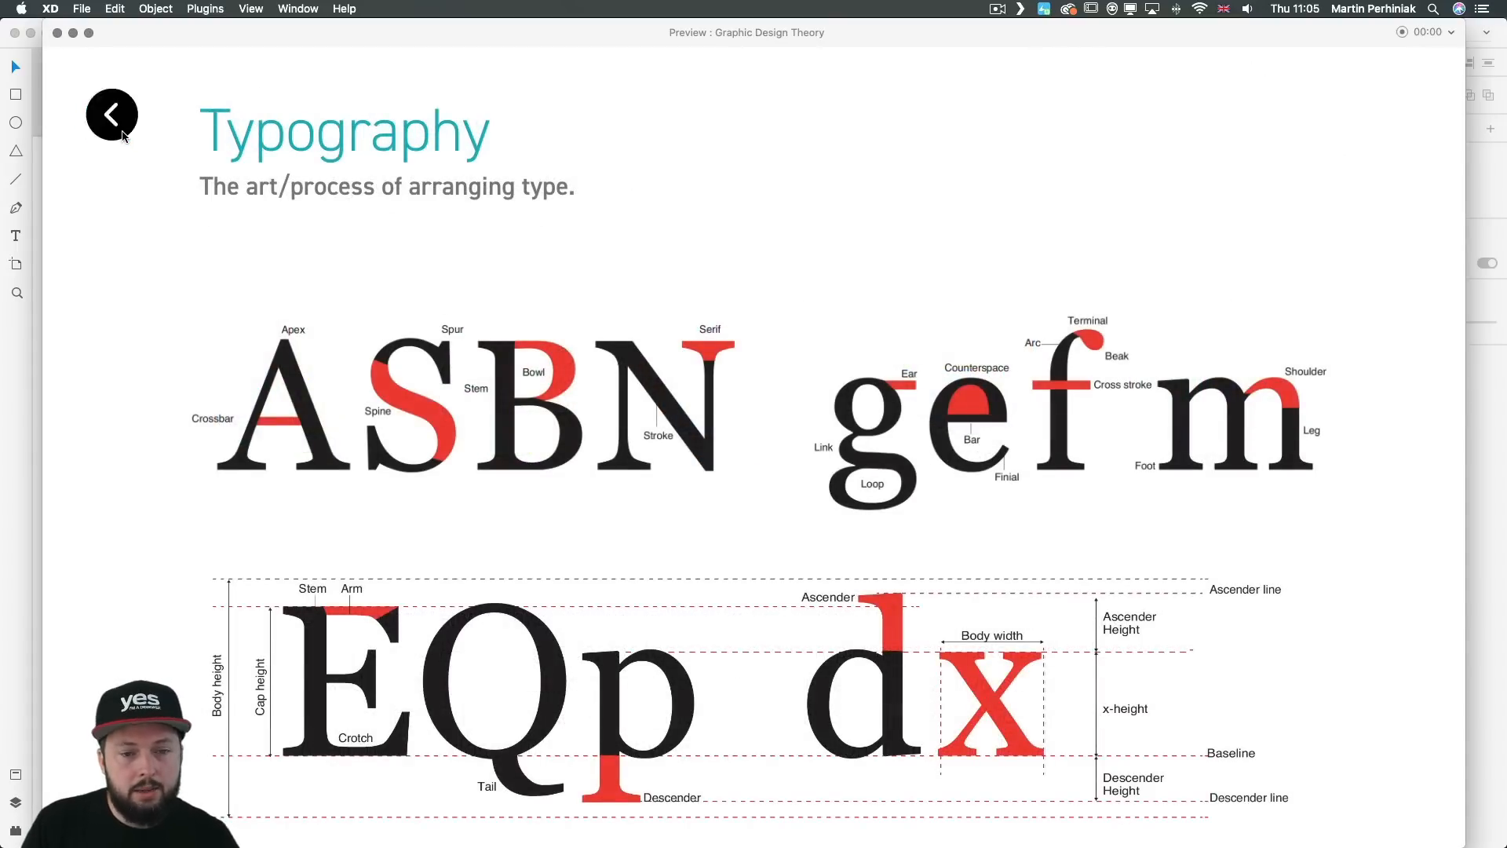
pyautogui.click(115, 96)
pyautogui.click(732, 389)
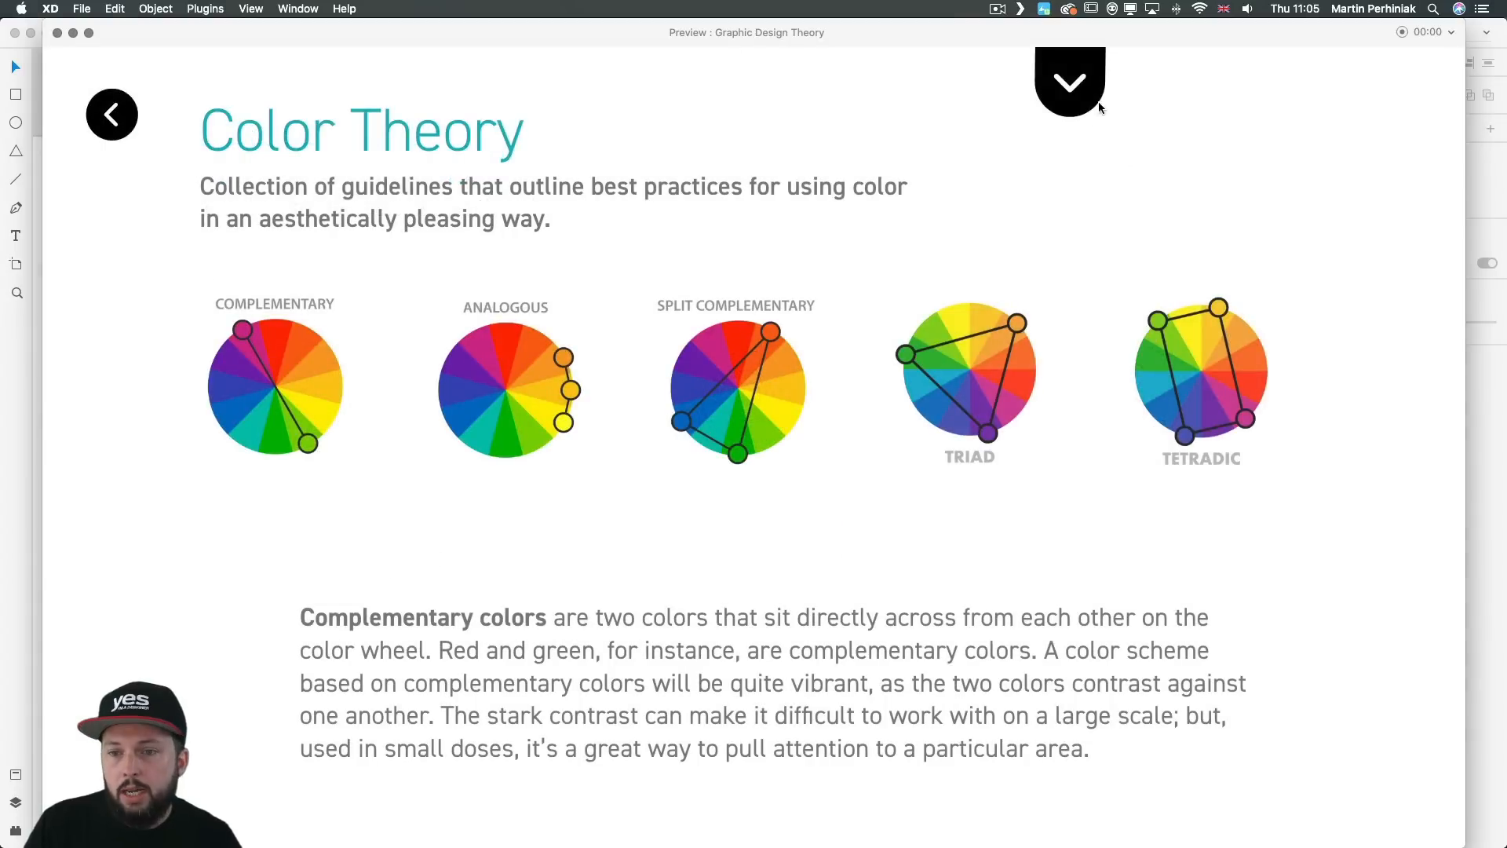
pyautogui.moveTo(1100, 102)
pyautogui.click(1273, 119)
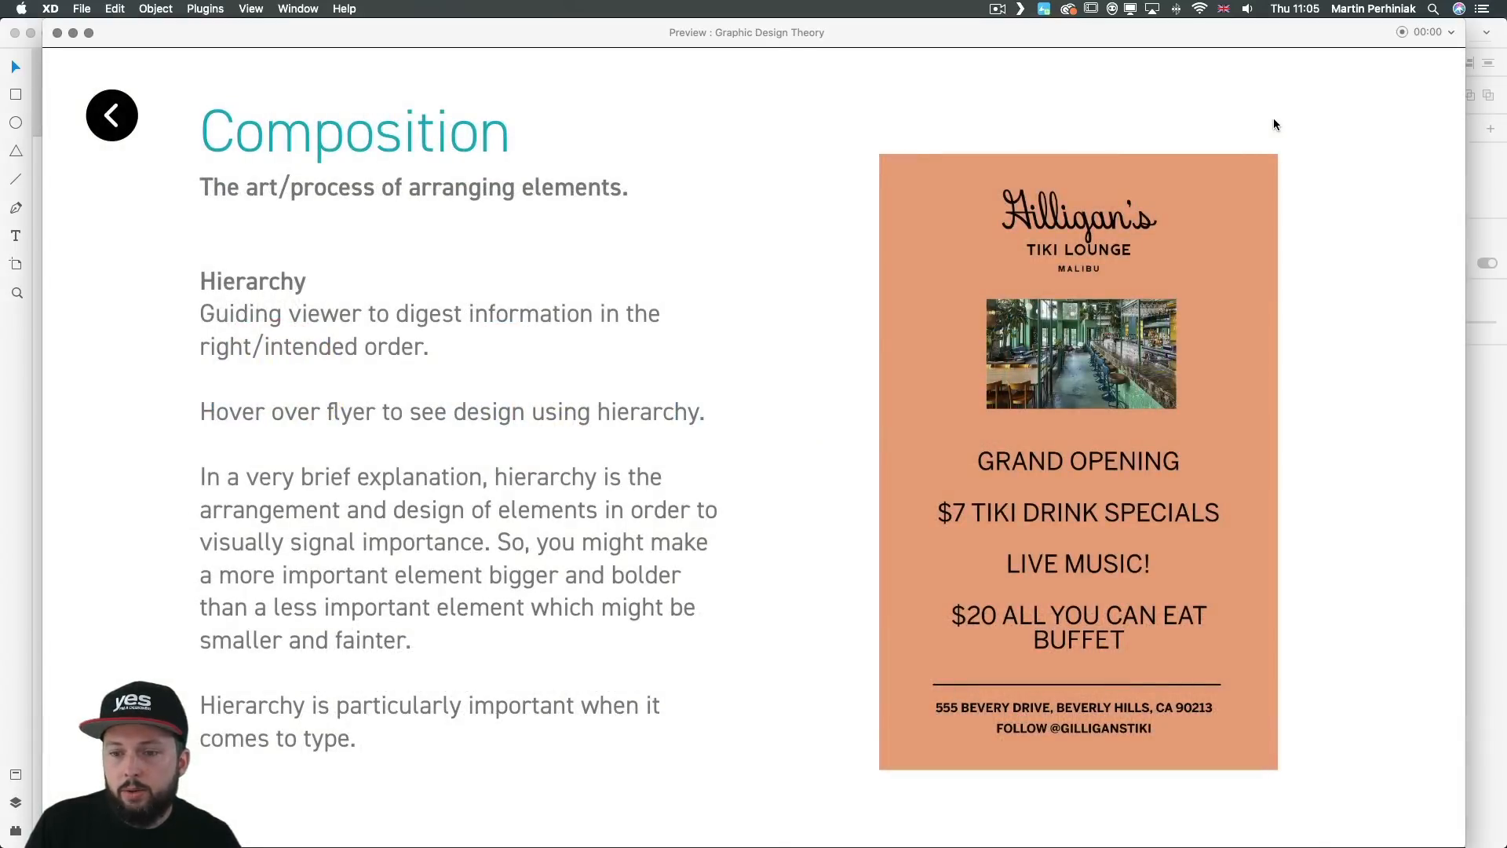
pyautogui.click(58, 32)
# Step: Copy the menu component from the Color Theory artboard and paste an instance onto the Typography artboard
pyautogui.moveTo(1047, 346); pyautogui.dragTo(978, 339)
pyautogui.click(664, 156)
pyautogui.press('super+minus')
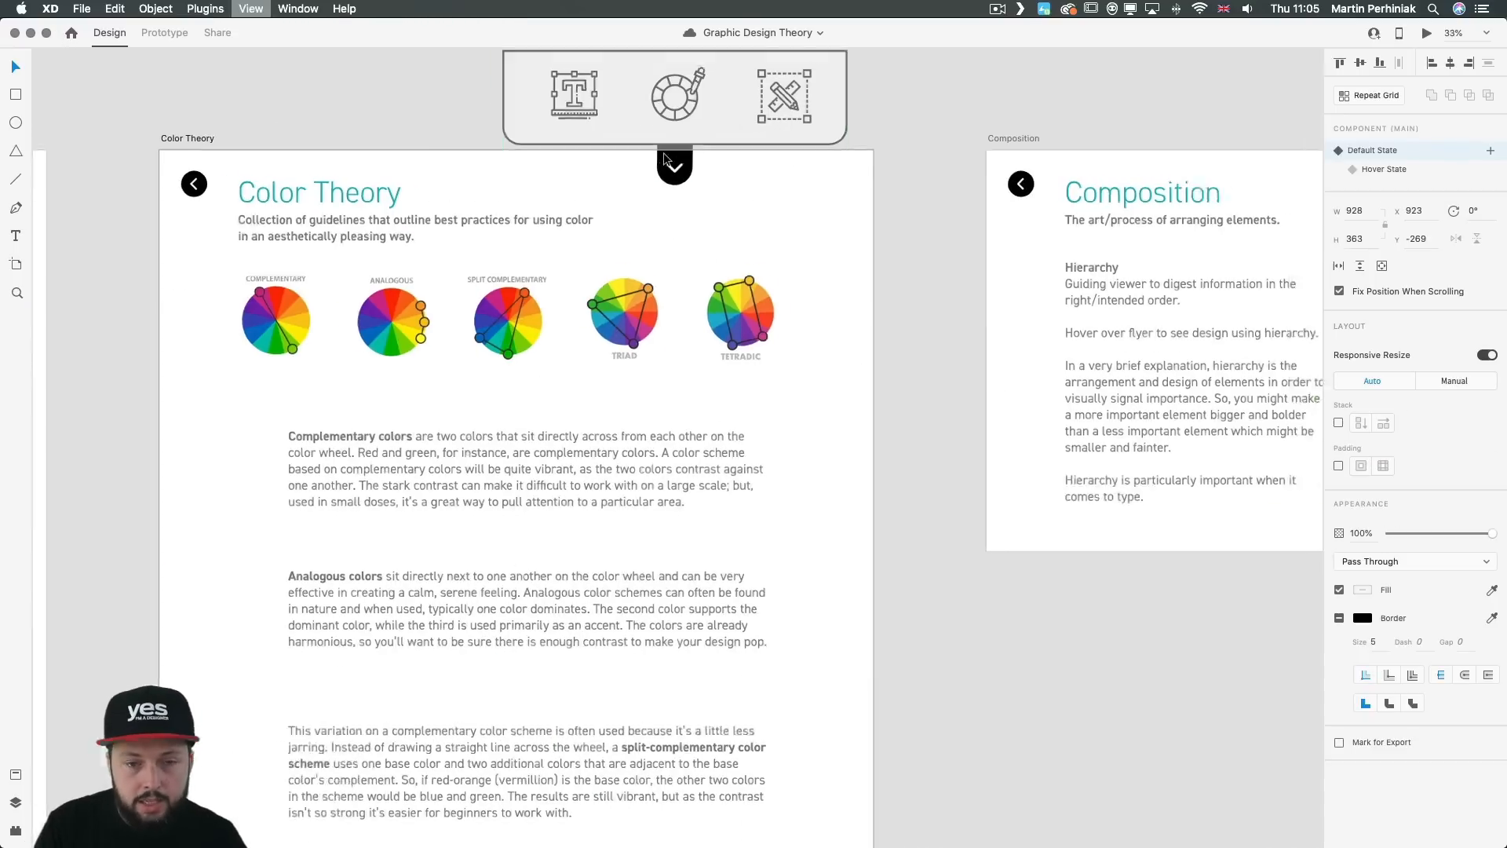
pyautogui.moveTo(447, 163); pyautogui.dragTo(769, 194)
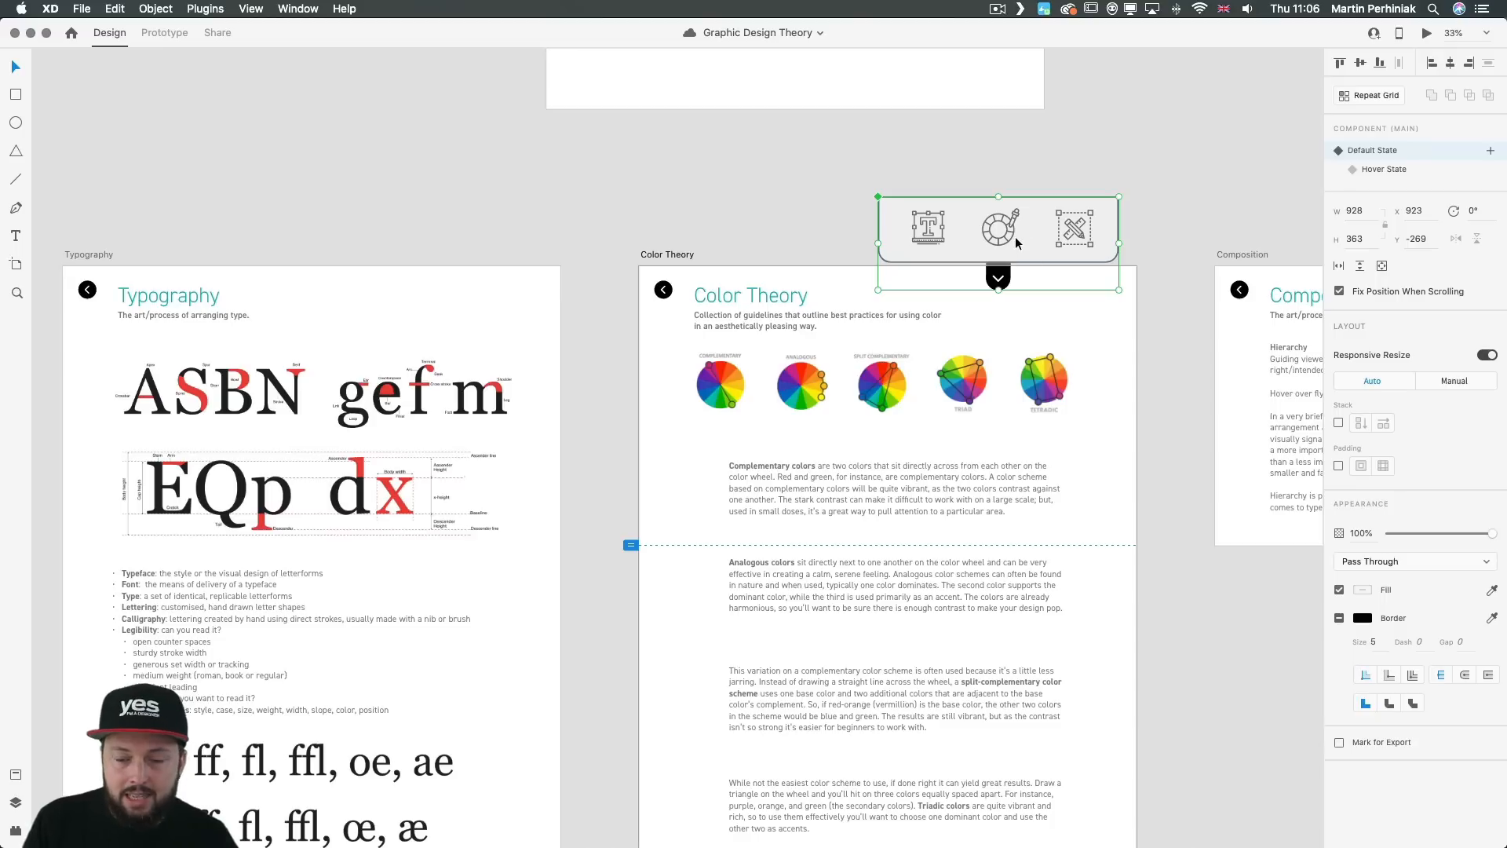
pyautogui.press('super+c')
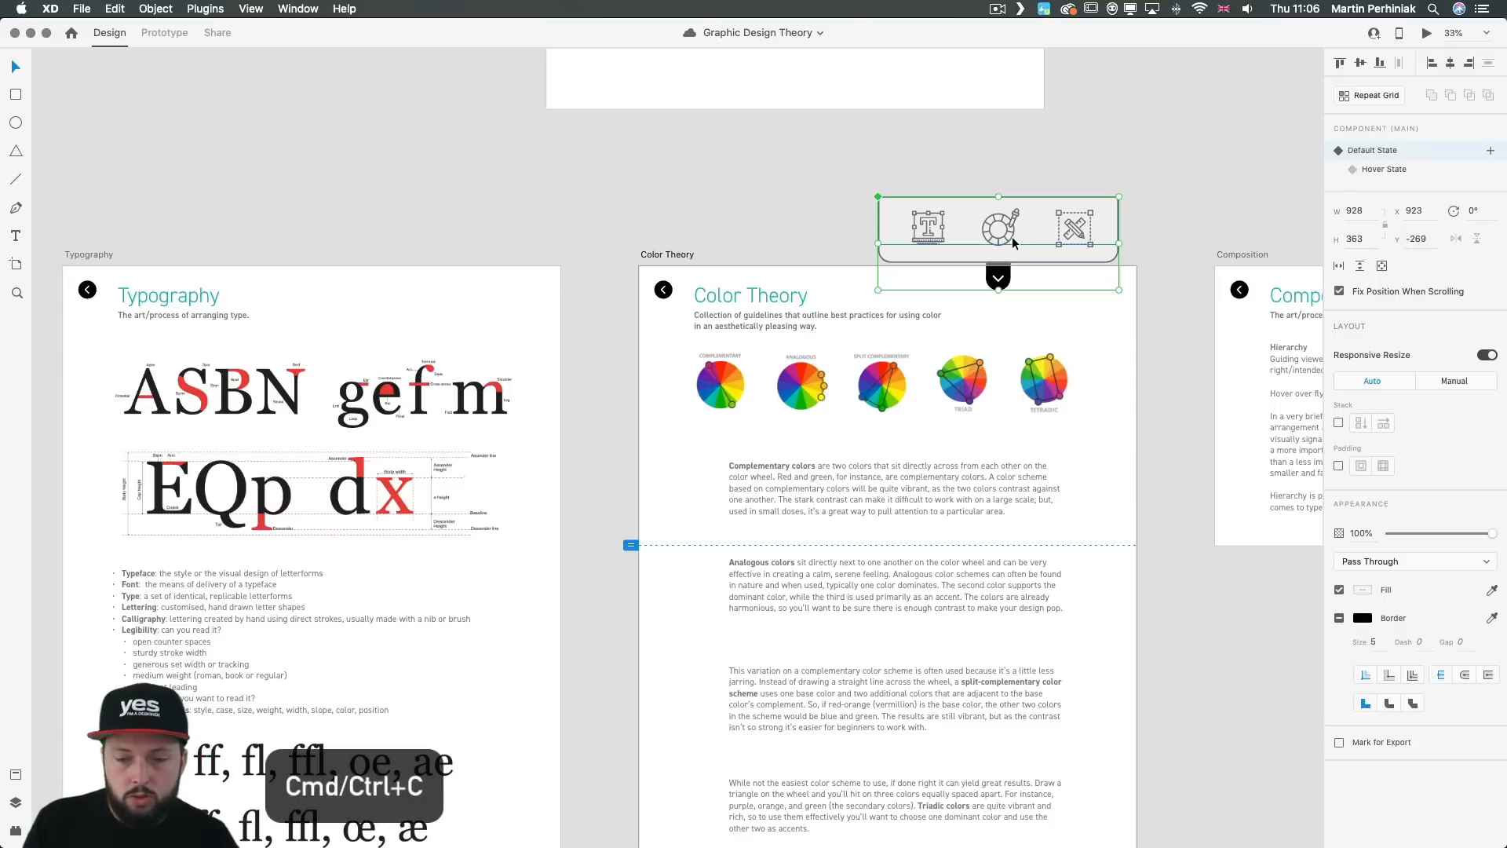
pyautogui.click(455, 284)
pyautogui.press('super+v')
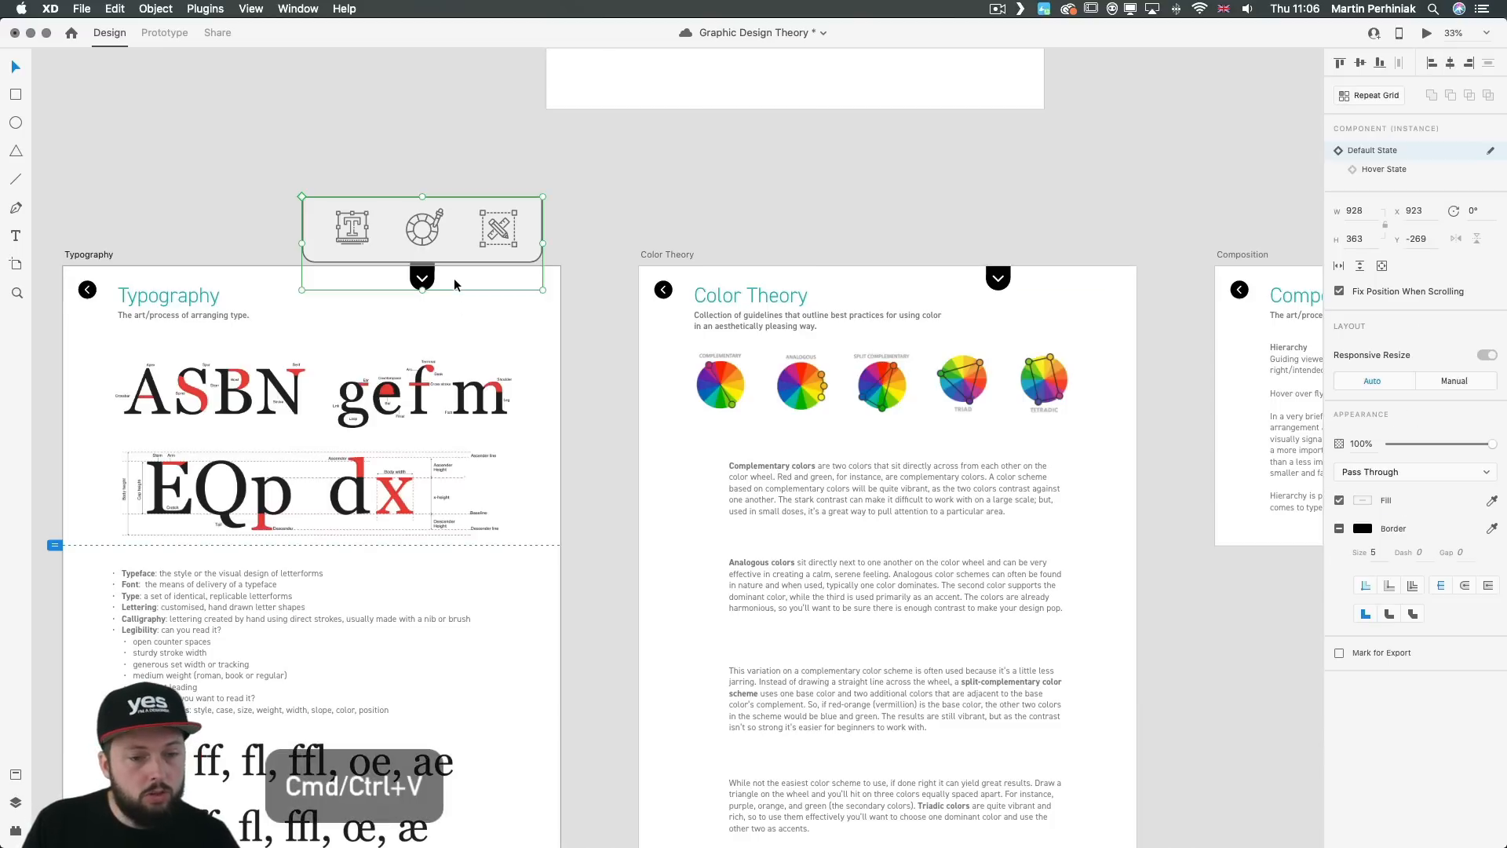
# Step: Paste another instance of the menu component onto the Composition artboard
pyautogui.moveTo(767, 288); pyautogui.dragTo(429, 272)
pyautogui.press('super+z')
pyautogui.click(1103, 271)
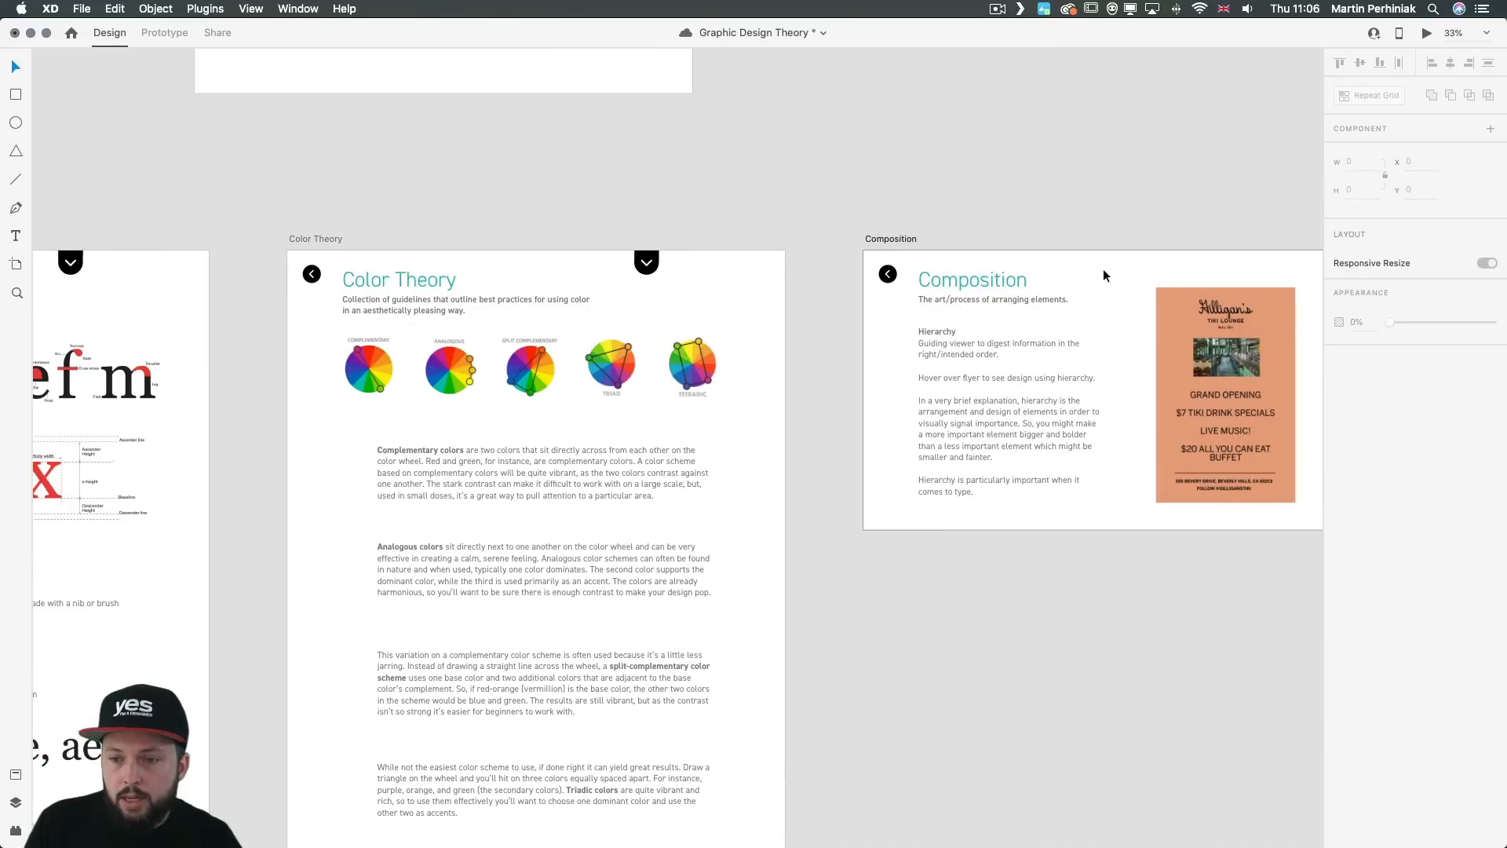
pyautogui.press('super+v')
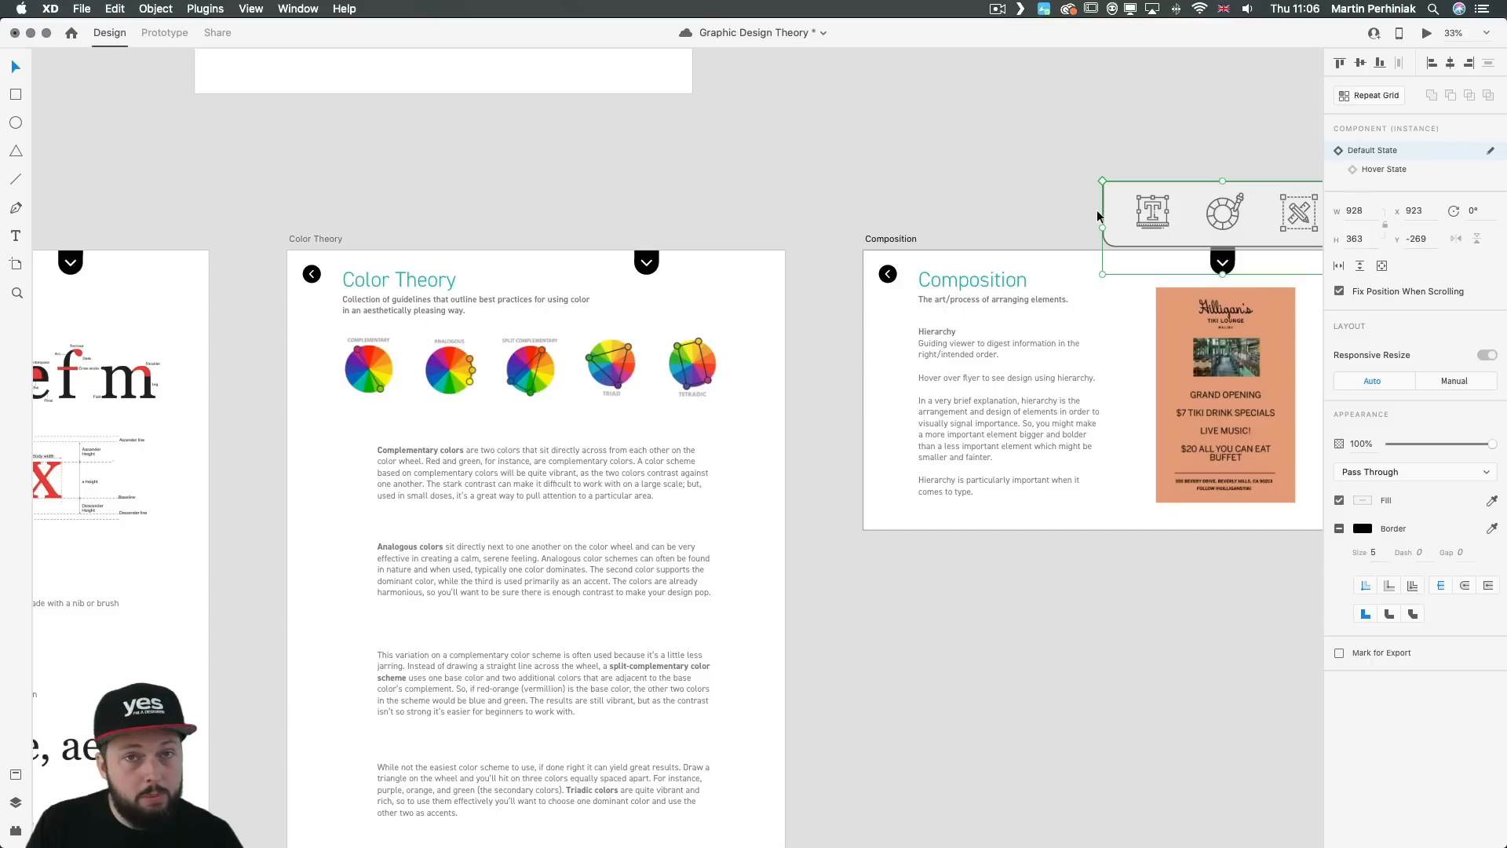
# Step: In Prototype mode, link the color wheel icon in the Composition menu's Hover State to the Color Theory artboard with a Tap-triggered Transition
pyautogui.moveTo(1120, 346); pyautogui.dragTo(772, 391)
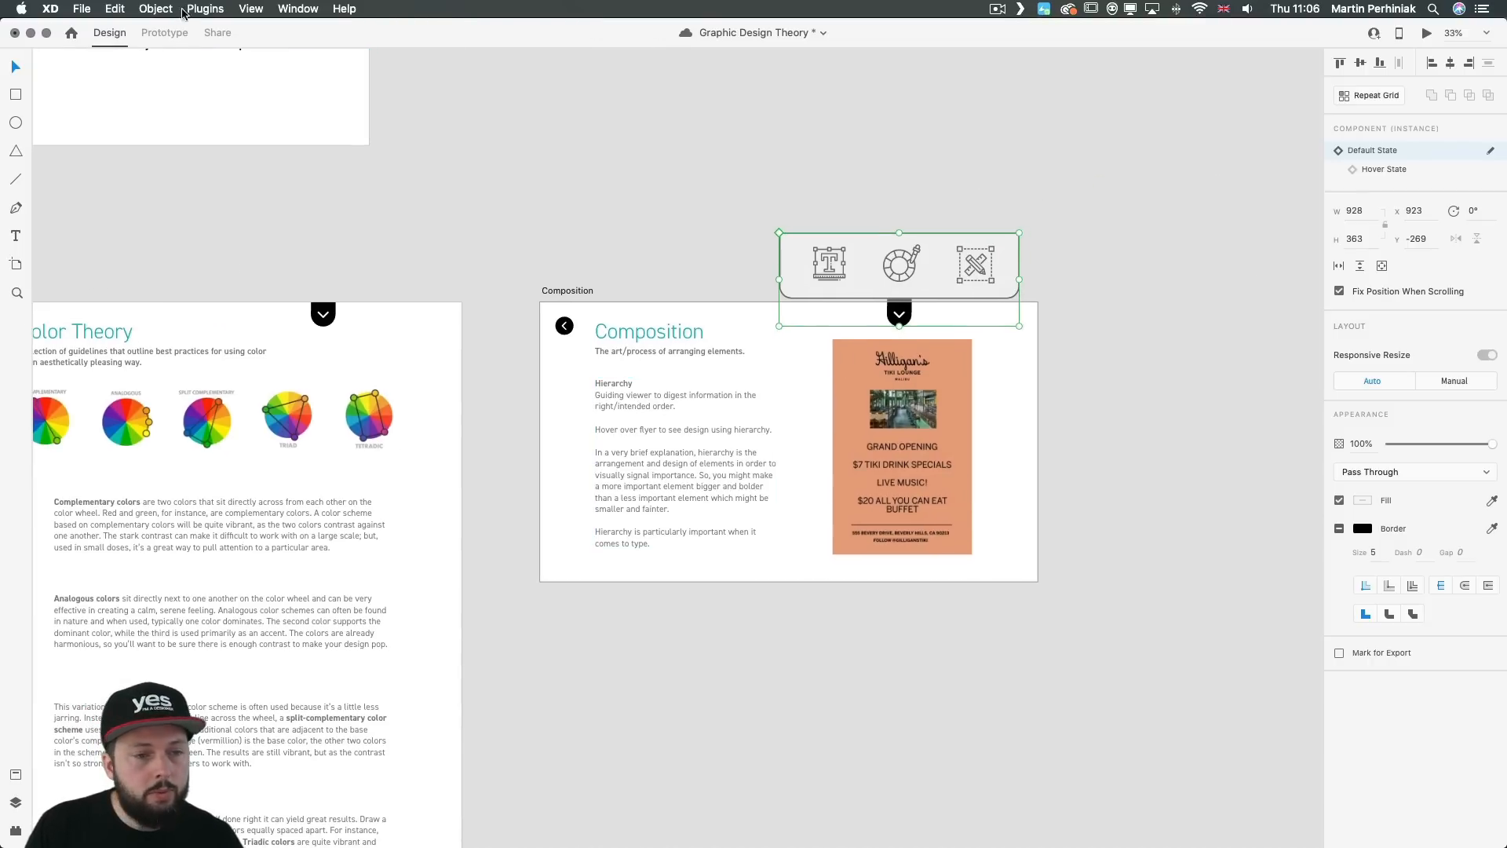
pyautogui.click(169, 35)
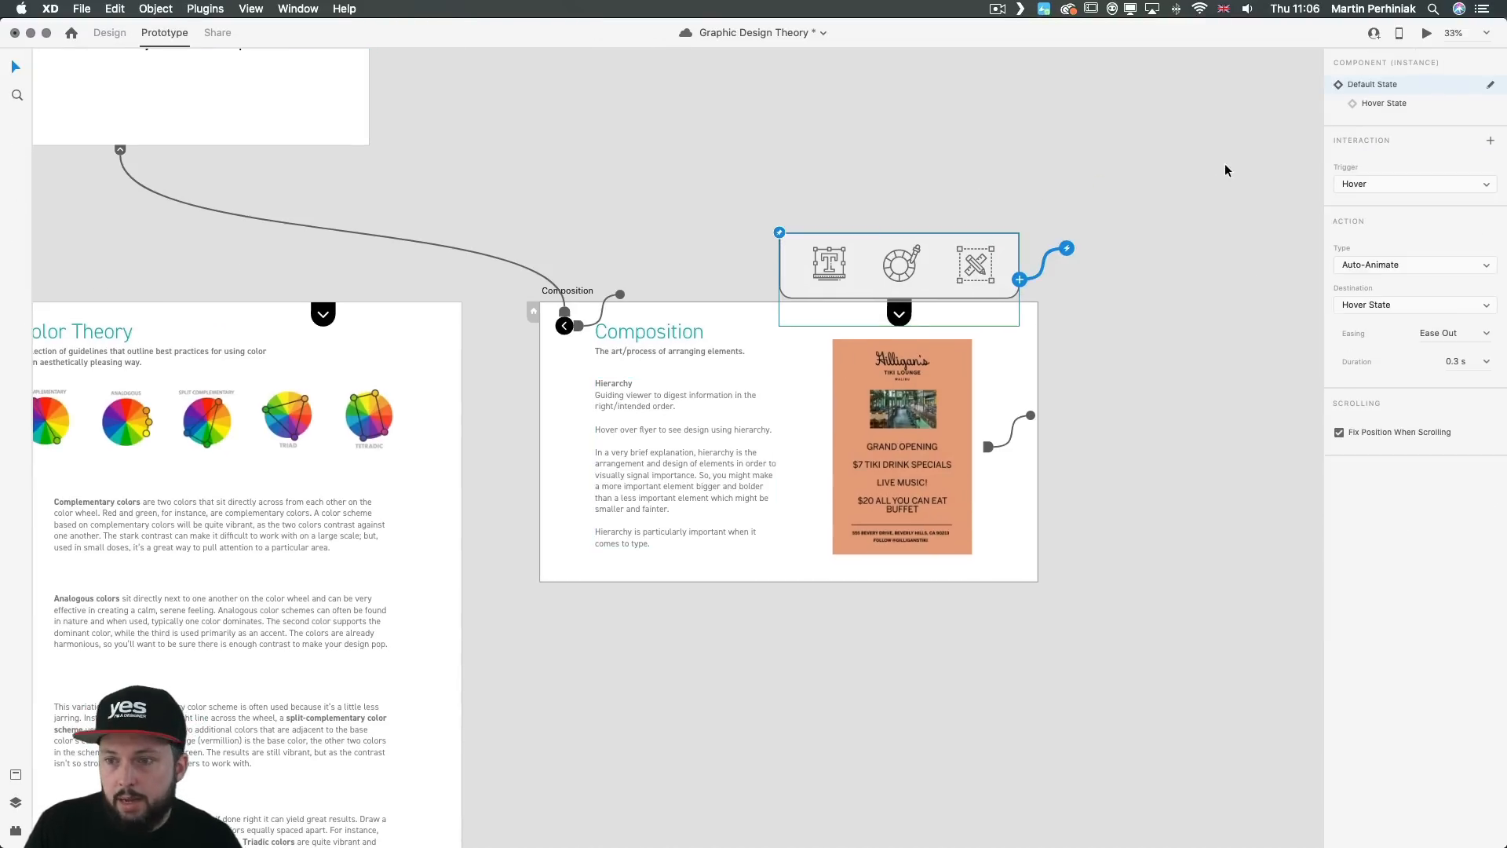
pyautogui.click(1389, 102)
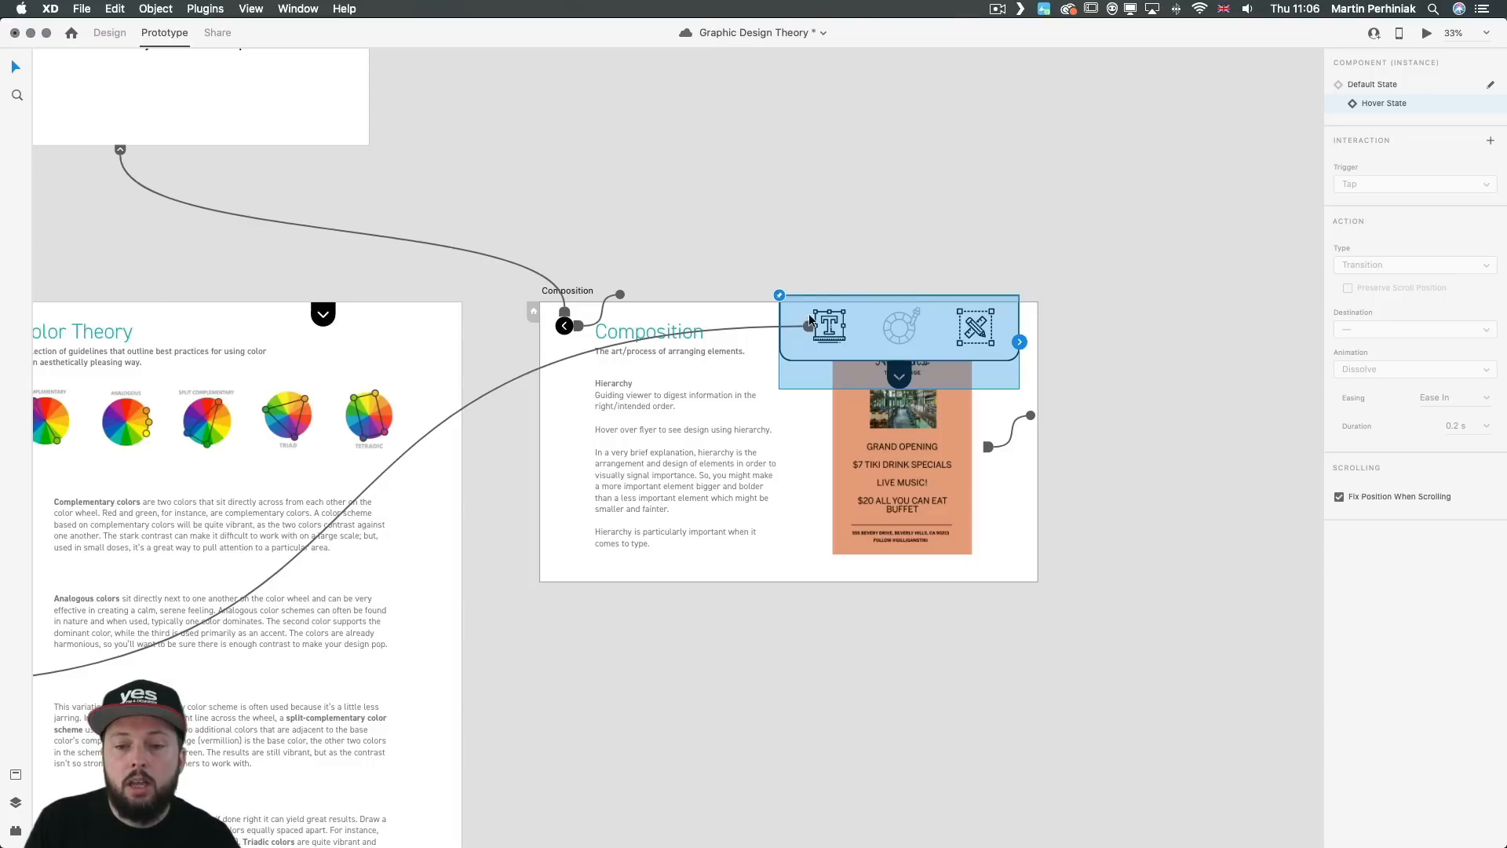
pyautogui.doubleClick(889, 322)
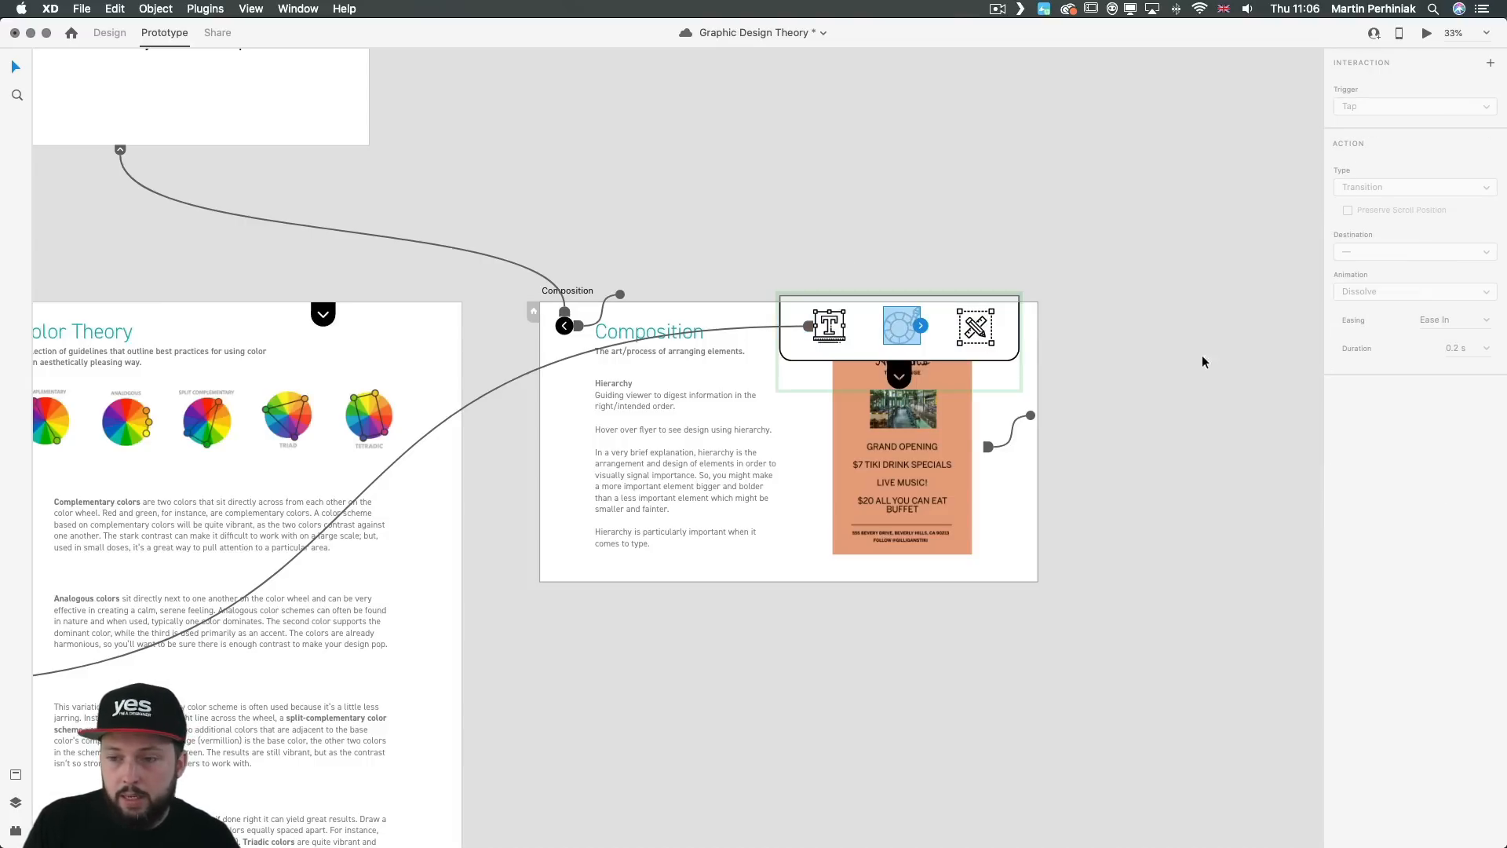
pyautogui.moveTo(923, 328); pyautogui.dragTo(412, 486)
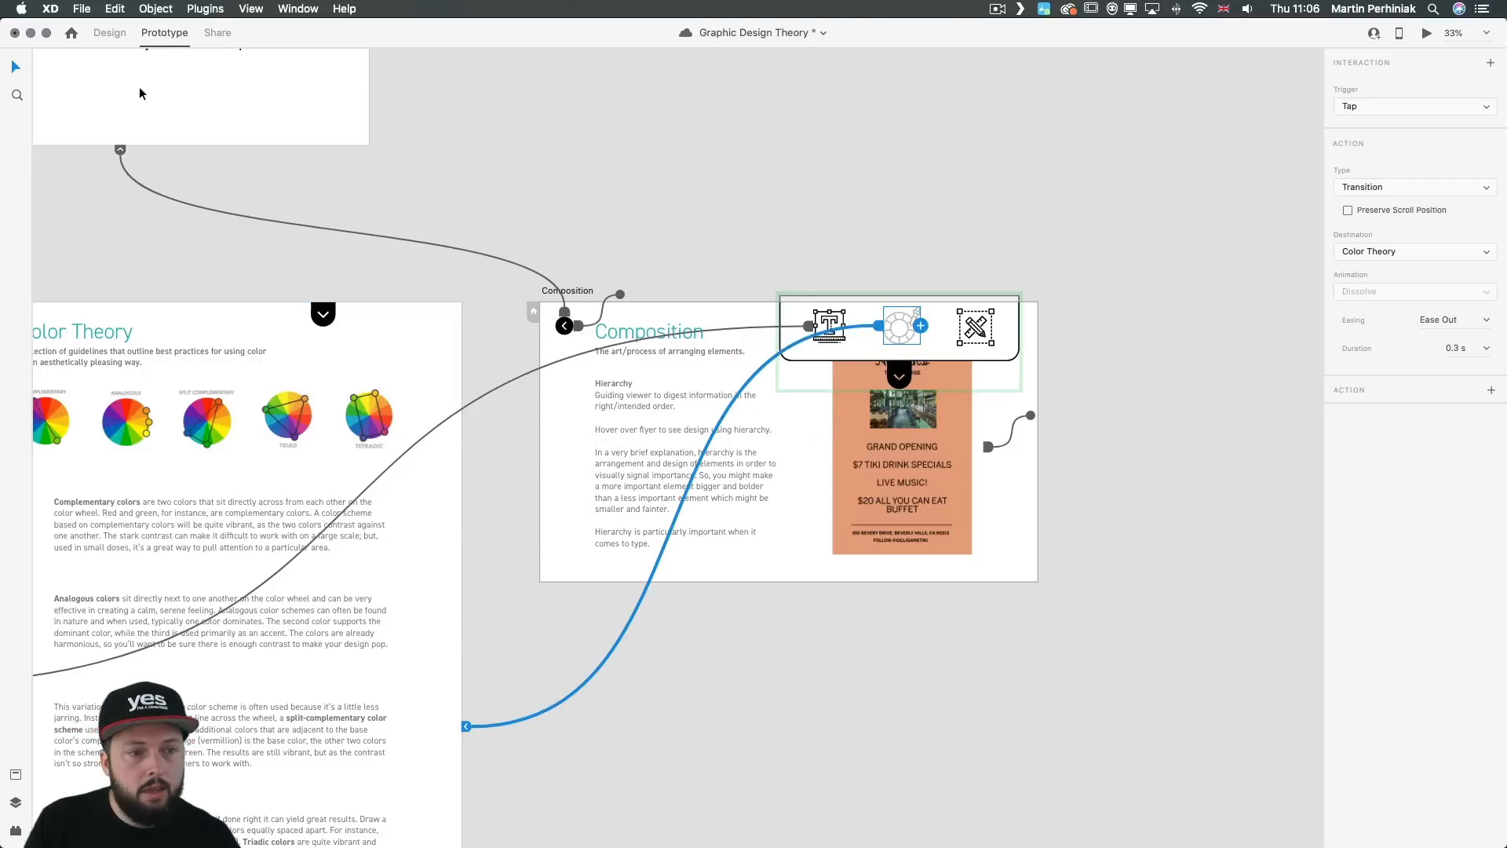
# Step: In Design mode, restore the Composition menu's color wheel icon to 100% fill opacity
pyautogui.click(109, 33)
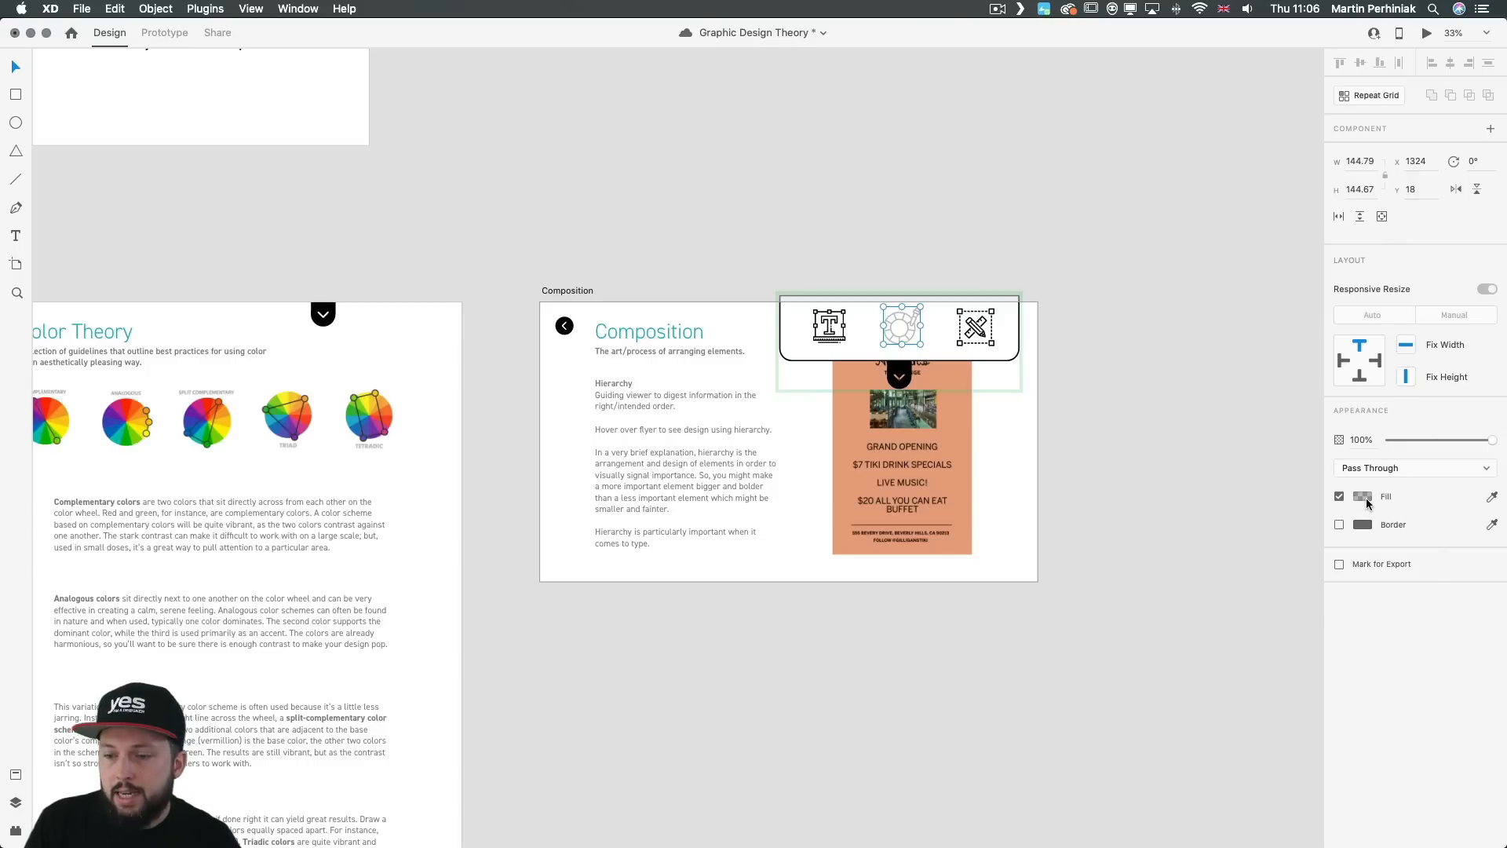
pyautogui.click(1367, 503)
pyautogui.moveTo(1330, 518); pyautogui.dragTo(1328, 387)
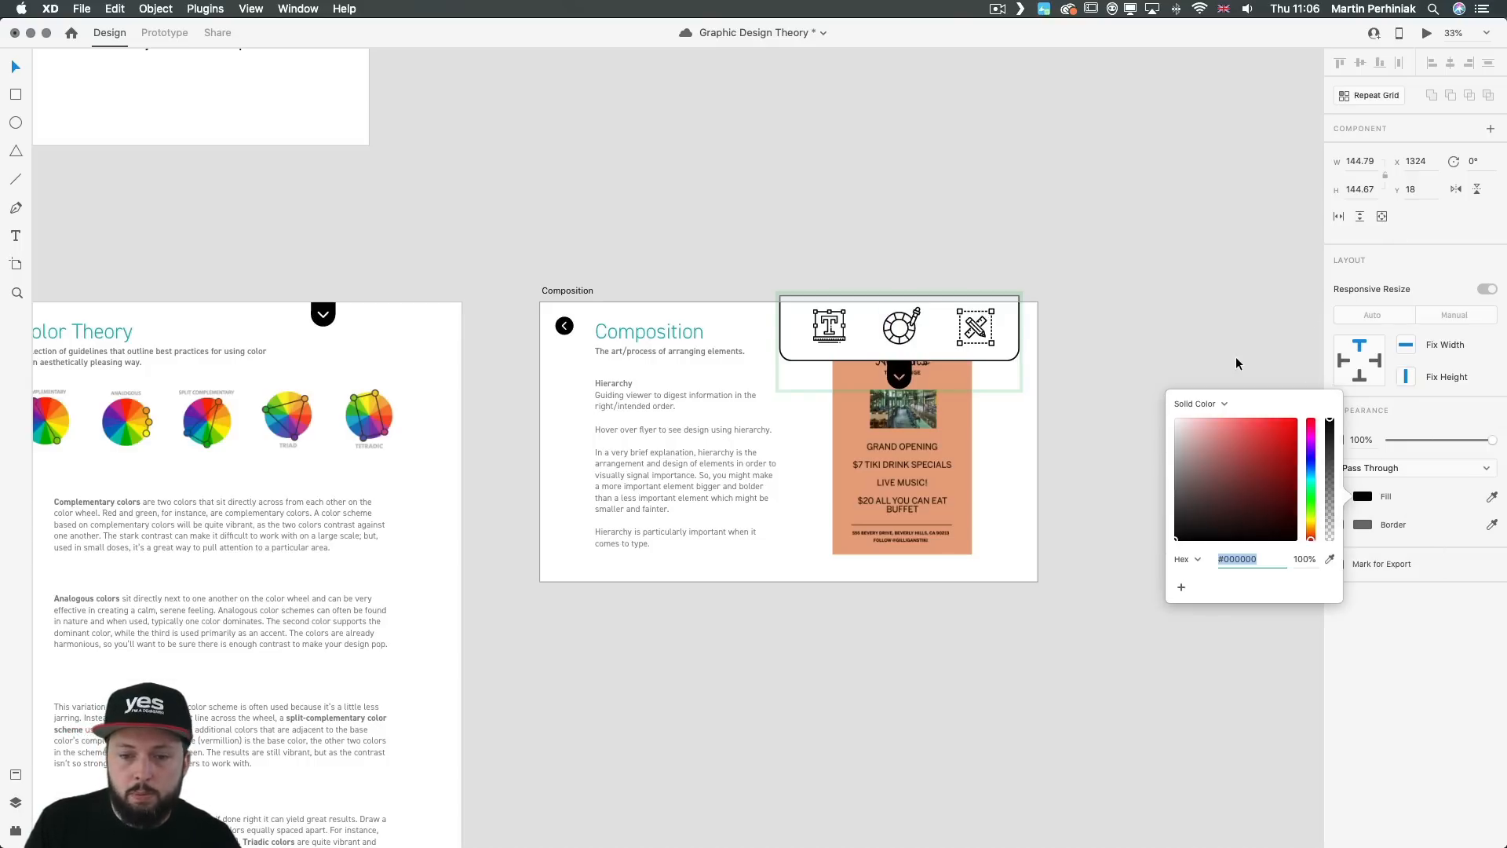
# Step: Dim the pencil-and-ruler icon in the Composition menu's Hover State by lowering its fill opacity, and return the menu to its Default State
pyautogui.click(979, 331)
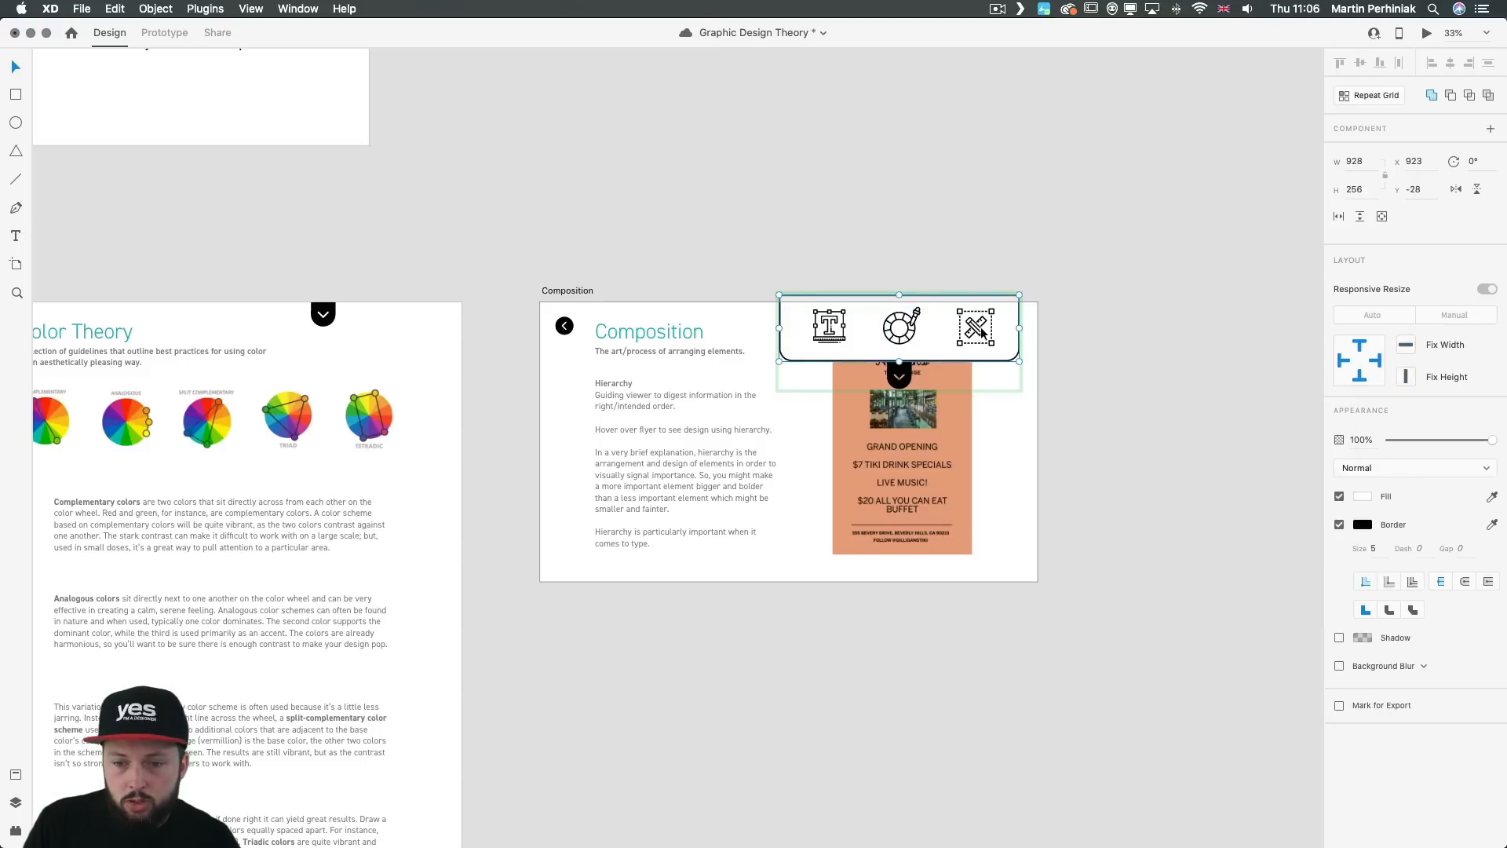
pyautogui.doubleClick(980, 331)
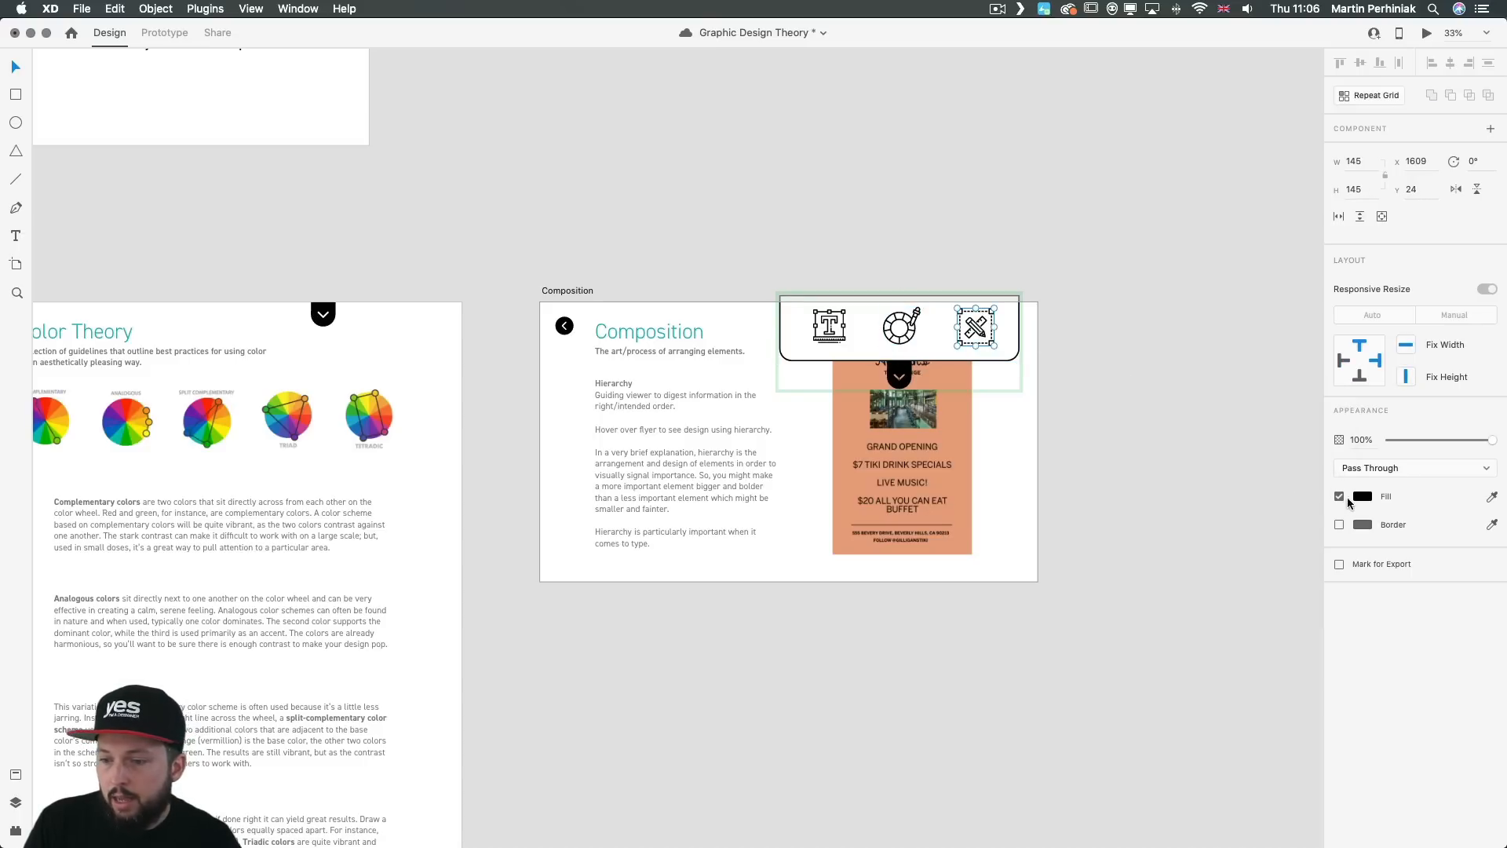
pyautogui.click(1361, 499)
pyautogui.click(1304, 559)
pyautogui.write('2')
pyautogui.press('Escape')
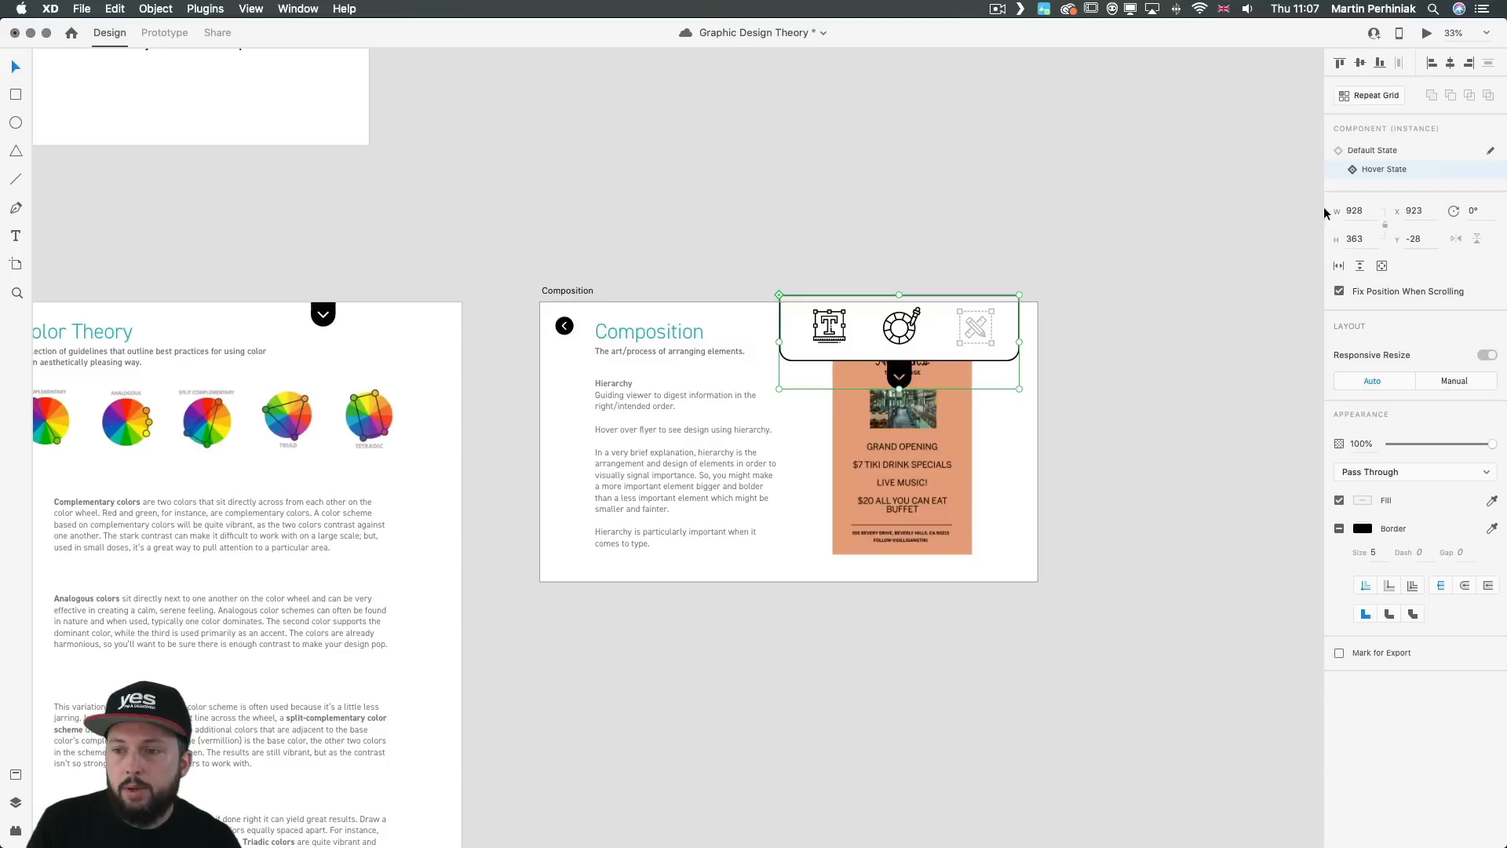
pyautogui.click(1387, 151)
# Step: Preview the Composition artboard and test moving between Composition, Color Theory and Typography through the menu icons
pyautogui.click(1130, 370)
pyautogui.click(1029, 388)
pyautogui.press('super+Return')
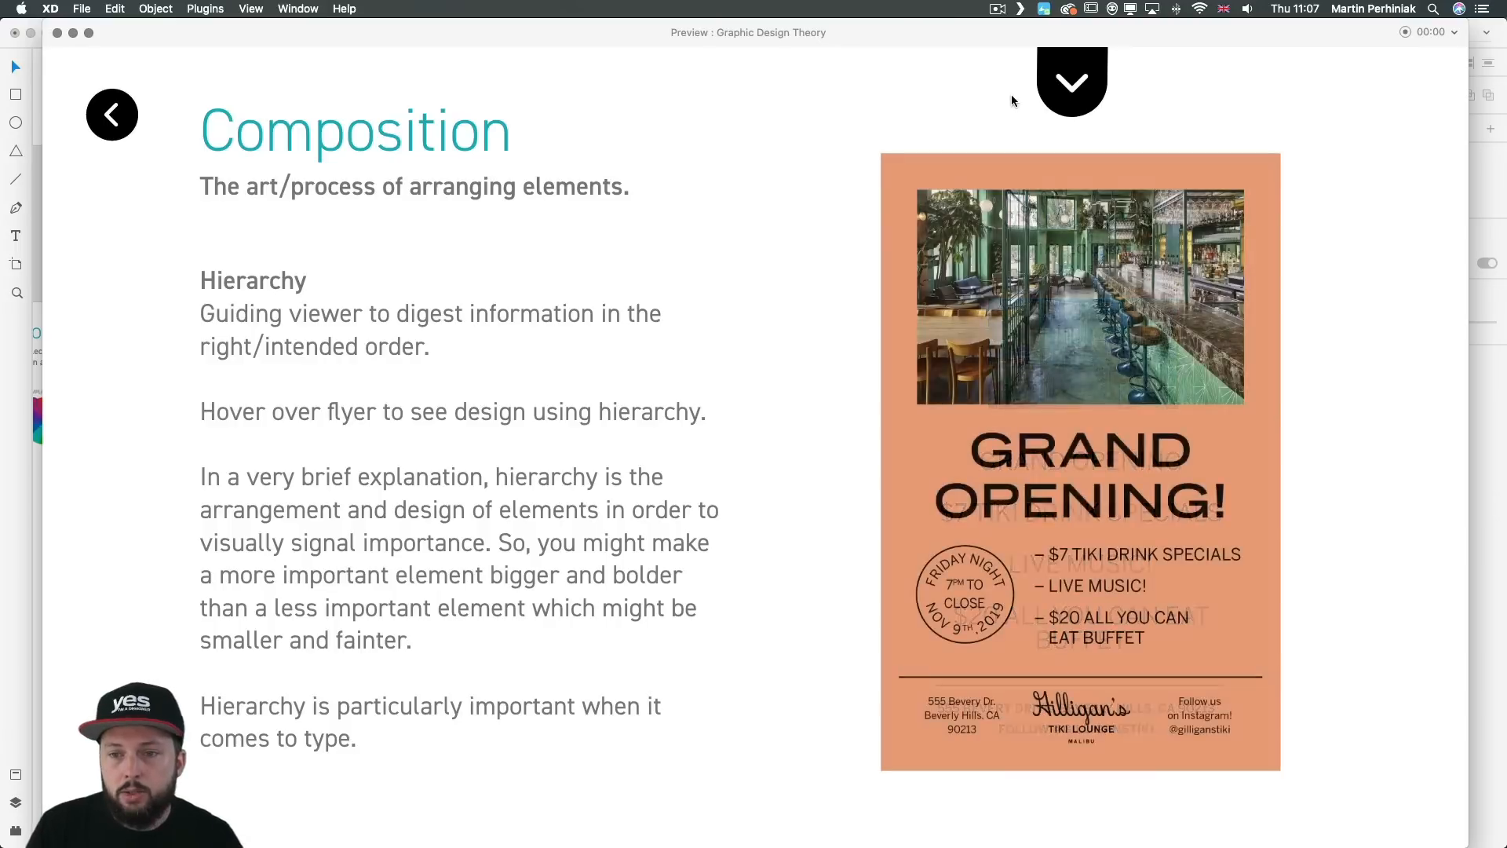
pyautogui.click(1072, 83)
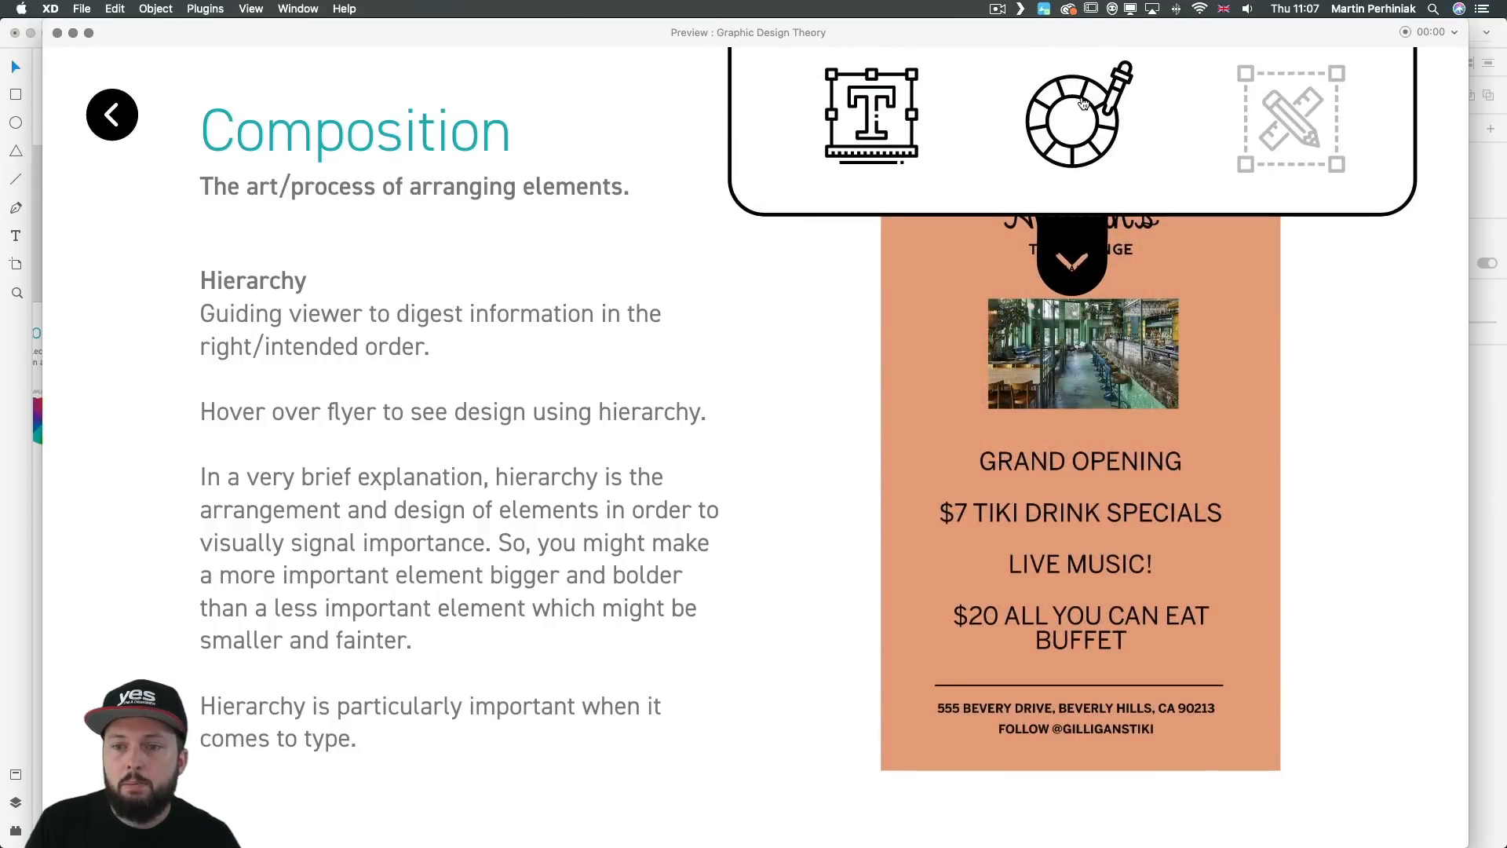
pyautogui.click(1074, 86)
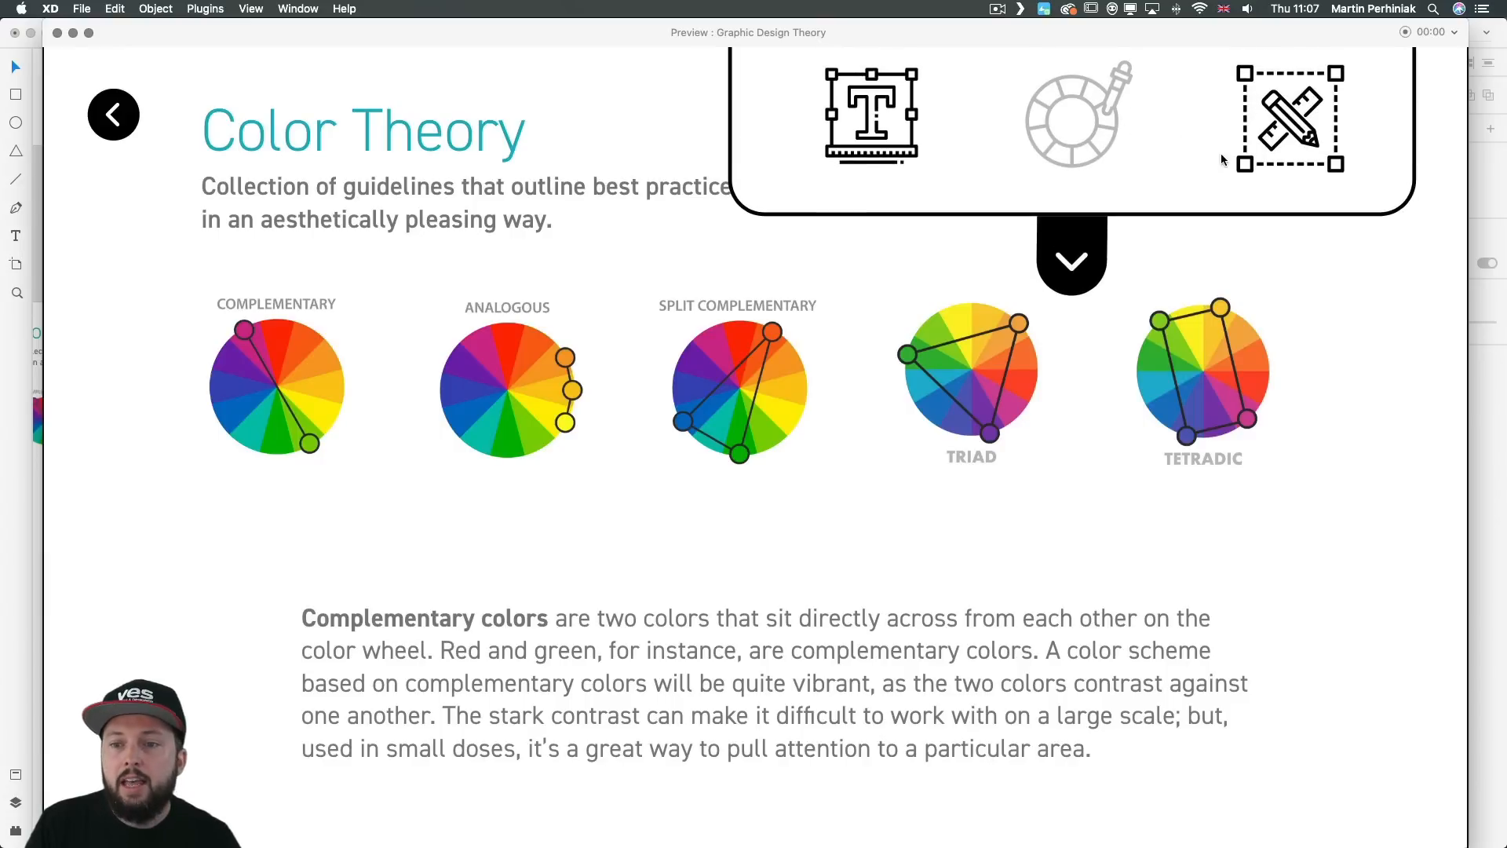
pyautogui.moveTo(1078, 97)
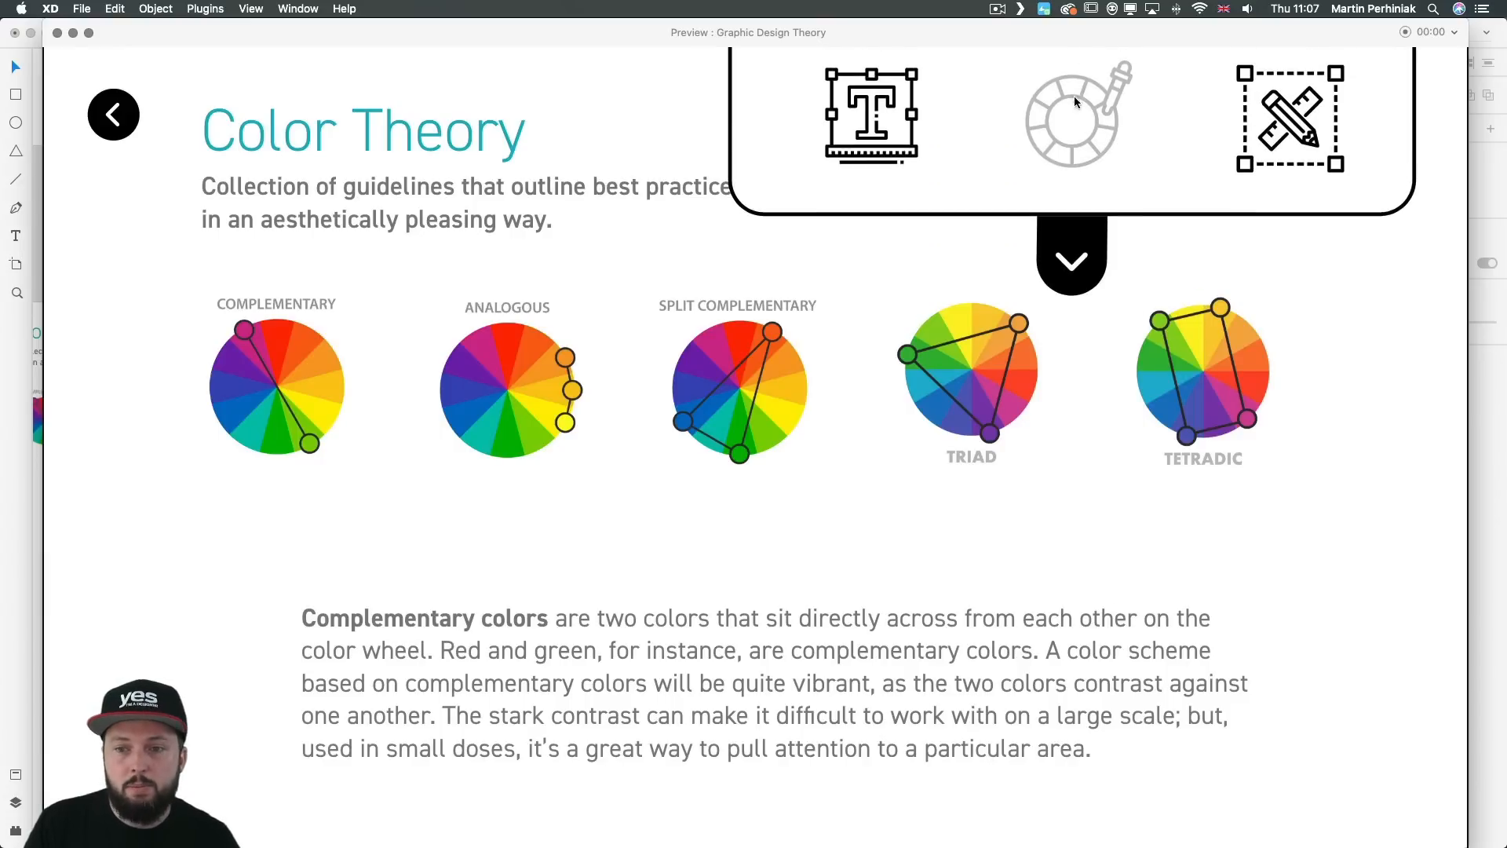
pyautogui.click(1268, 114)
pyautogui.click(1095, 132)
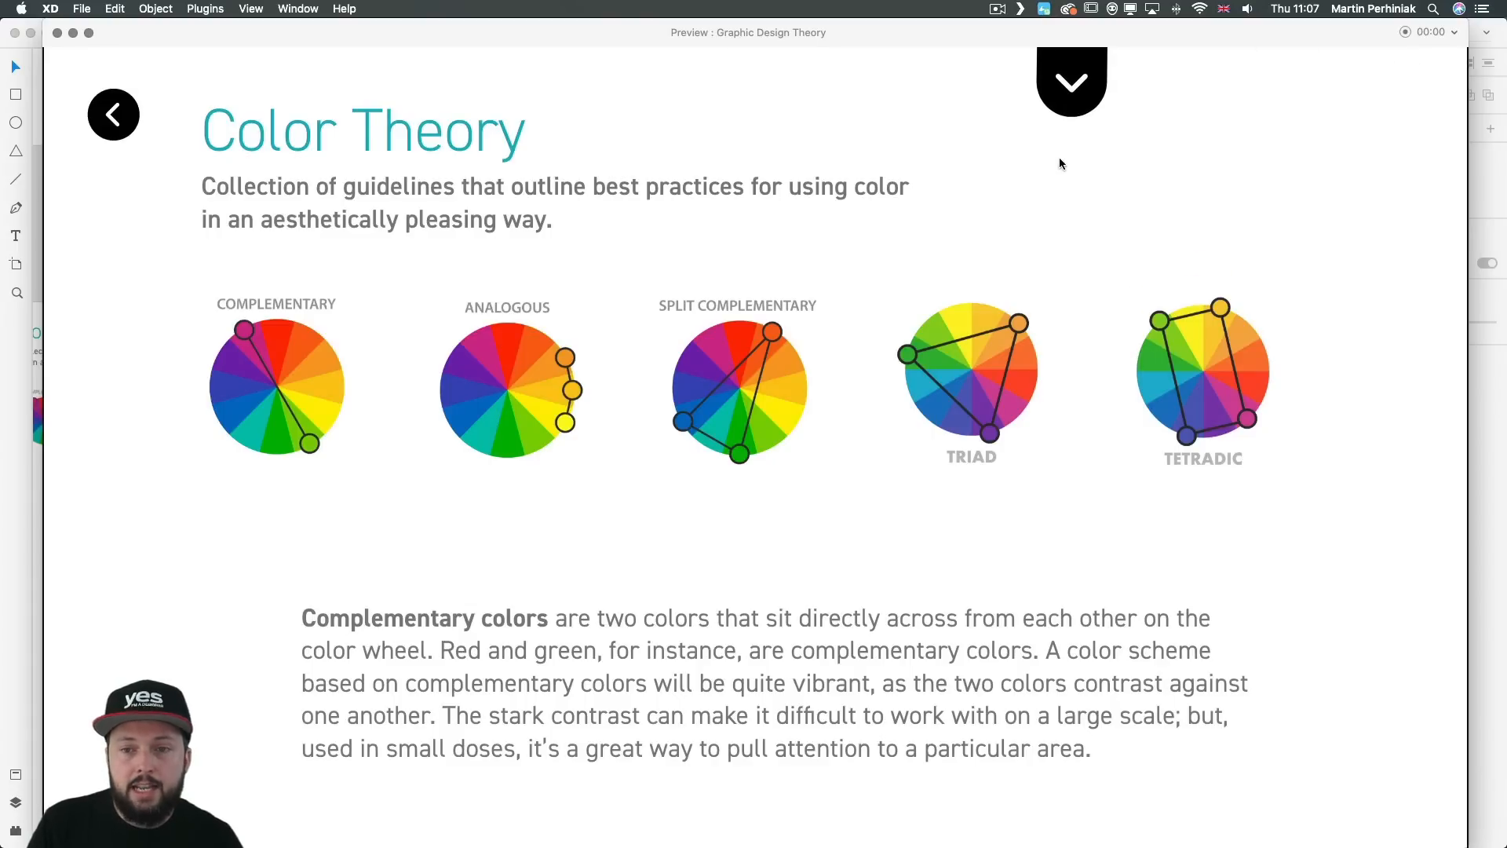
pyautogui.moveTo(1066, 108)
pyautogui.click(880, 110)
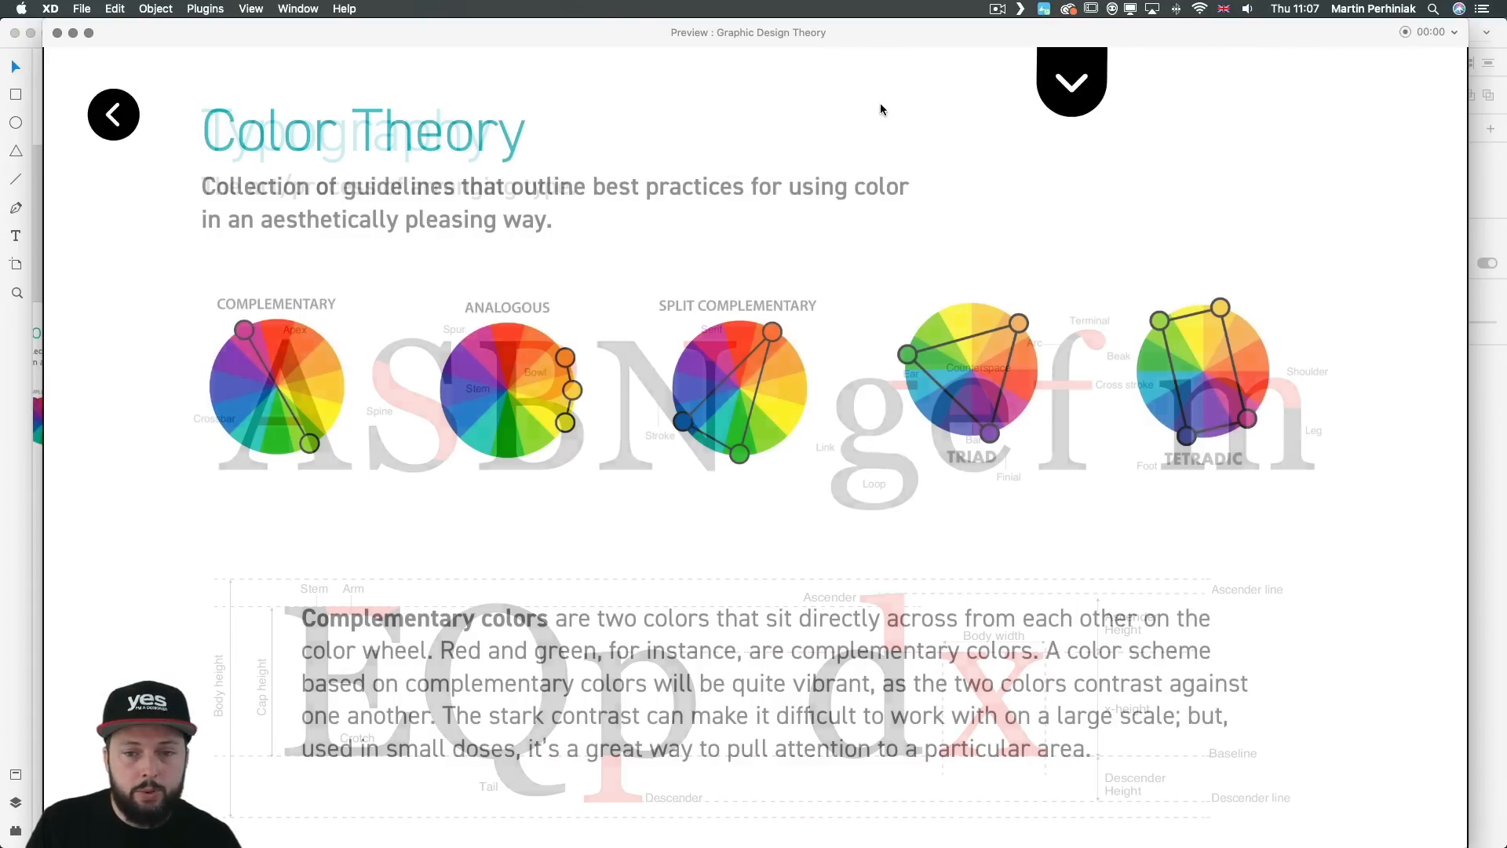
pyautogui.click(57, 32)
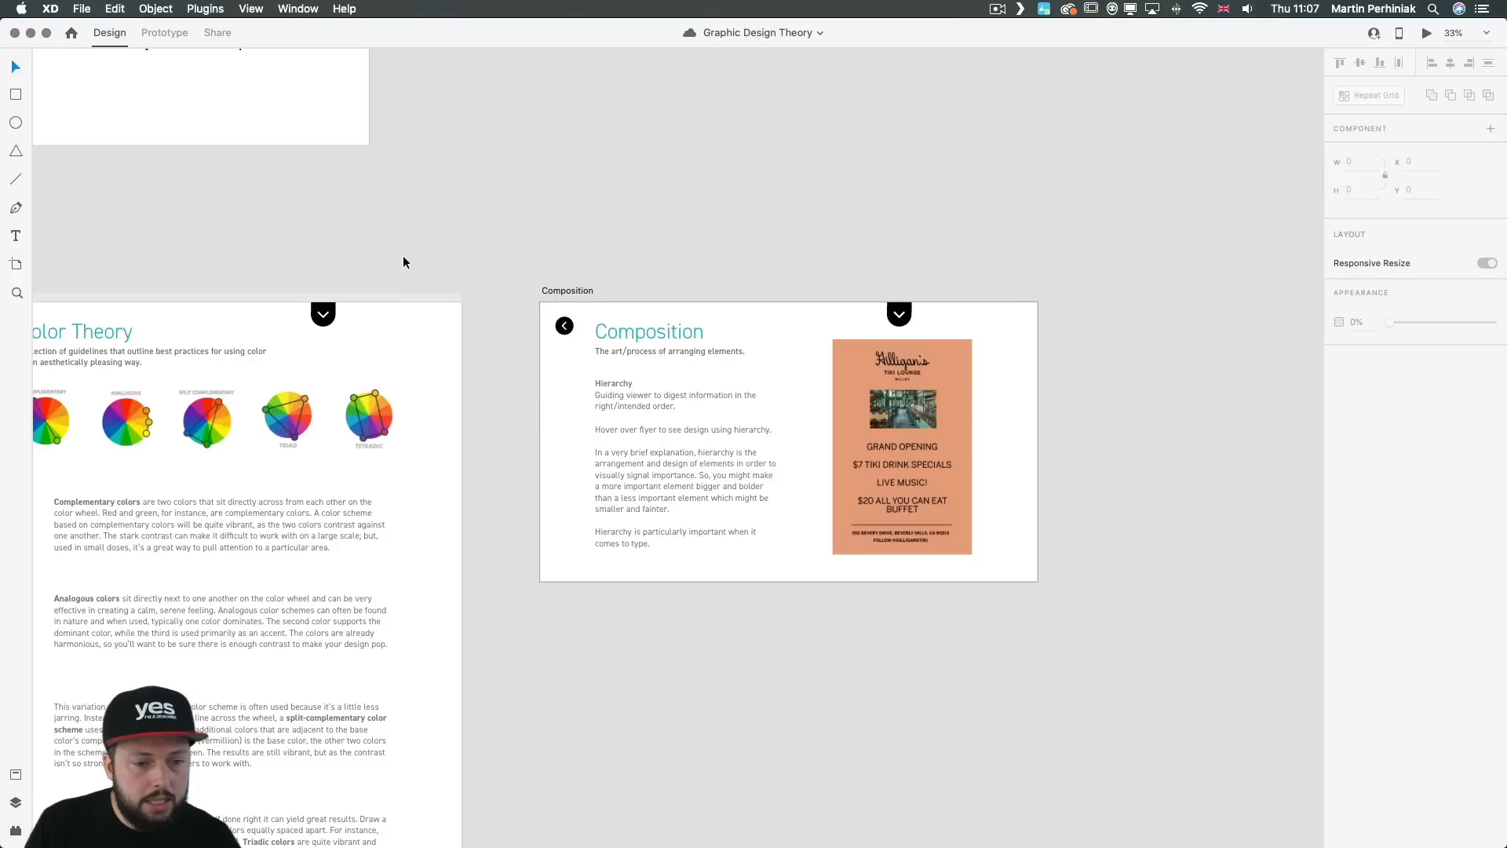
# Step: Switch the Typography artboard's menu to its Hover State and set the typography icon's fill opacity to 25%
pyautogui.moveTo(254, 206); pyautogui.dragTo(1146, 220)
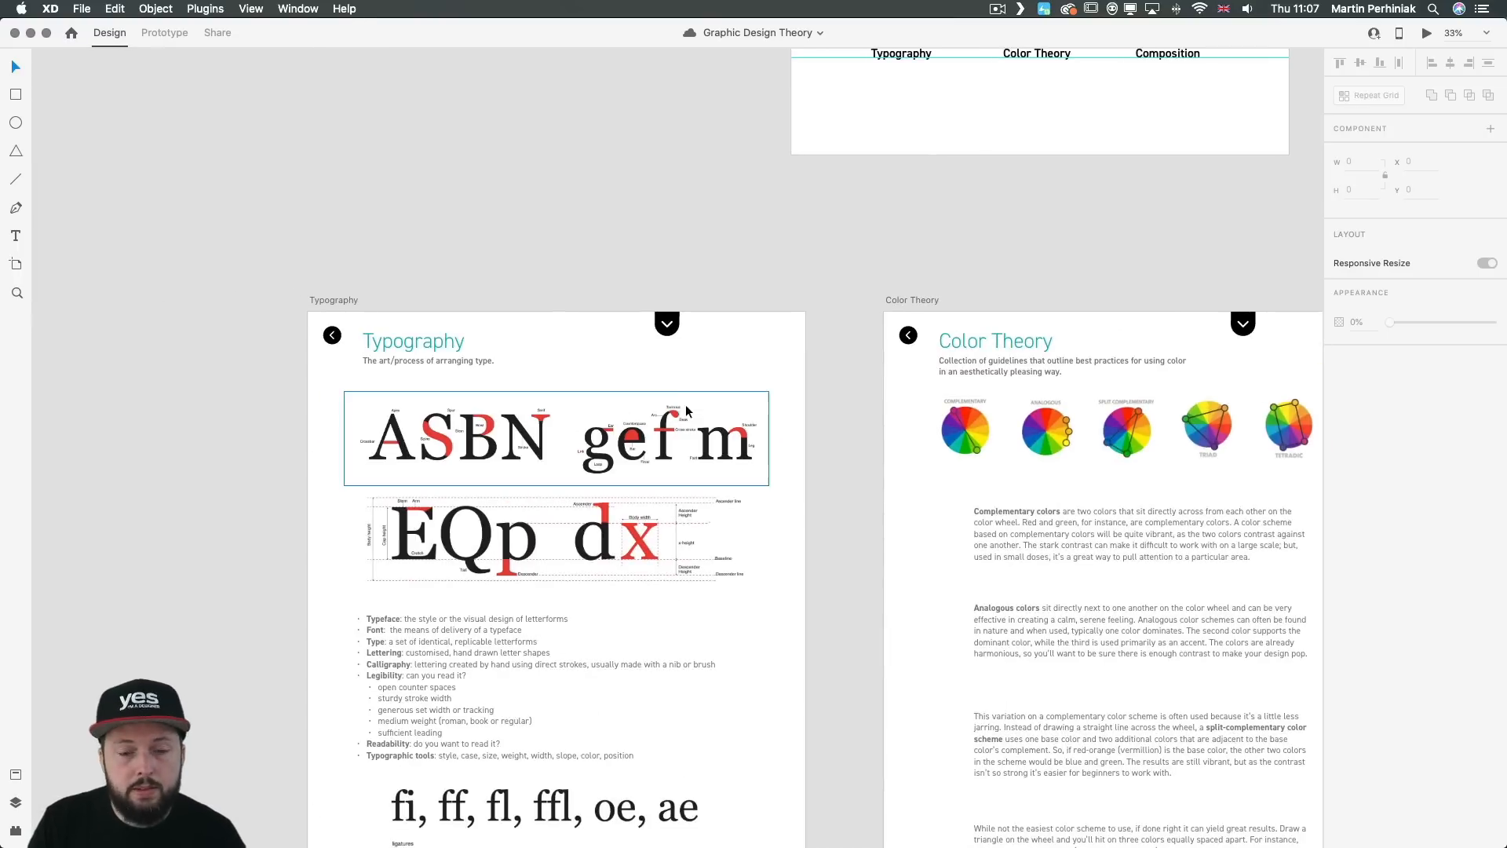
pyautogui.click(661, 331)
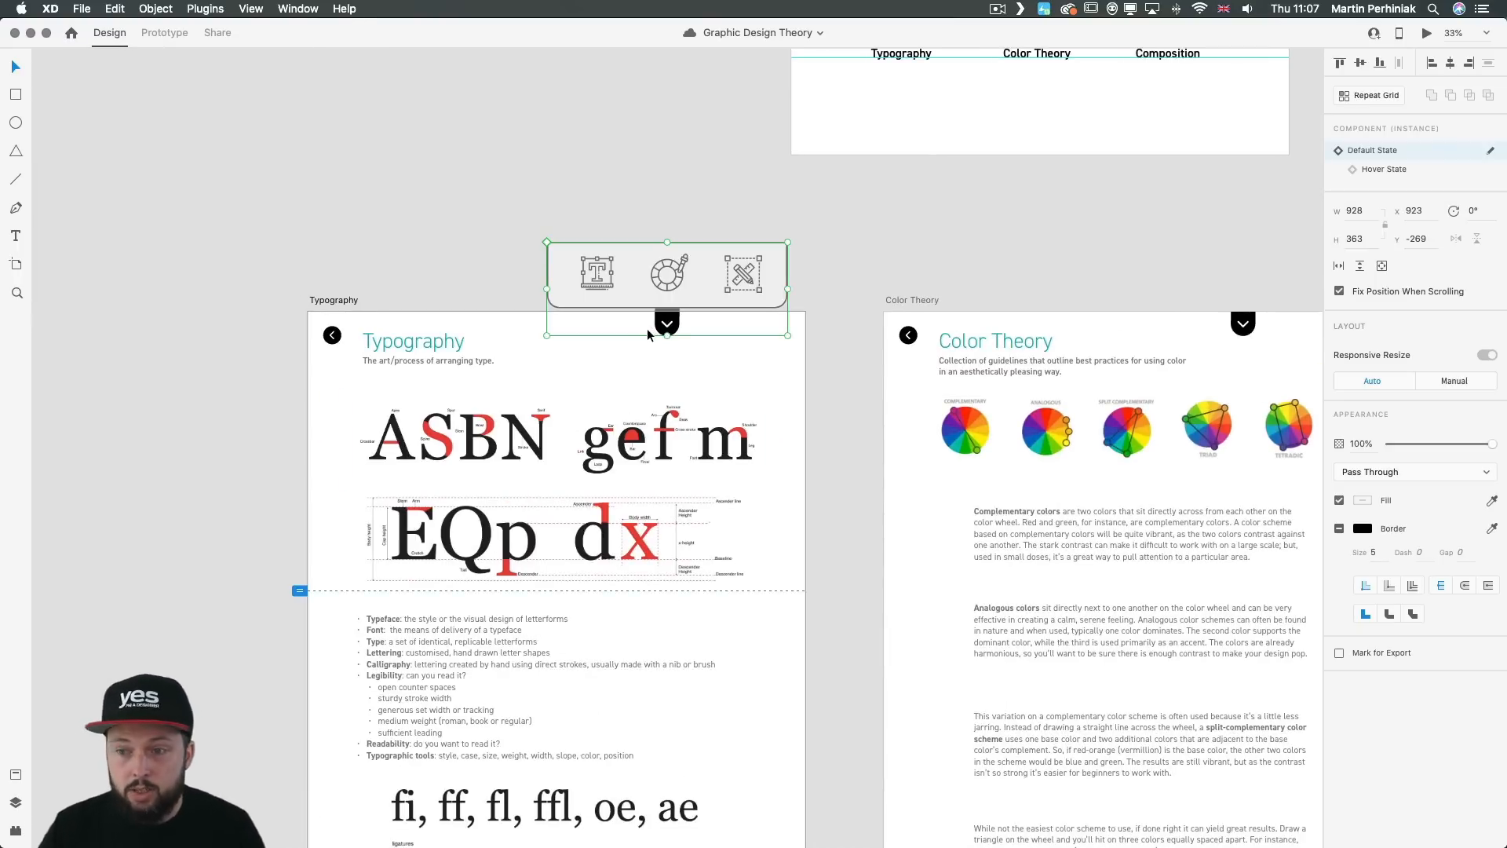
pyautogui.click(1375, 169)
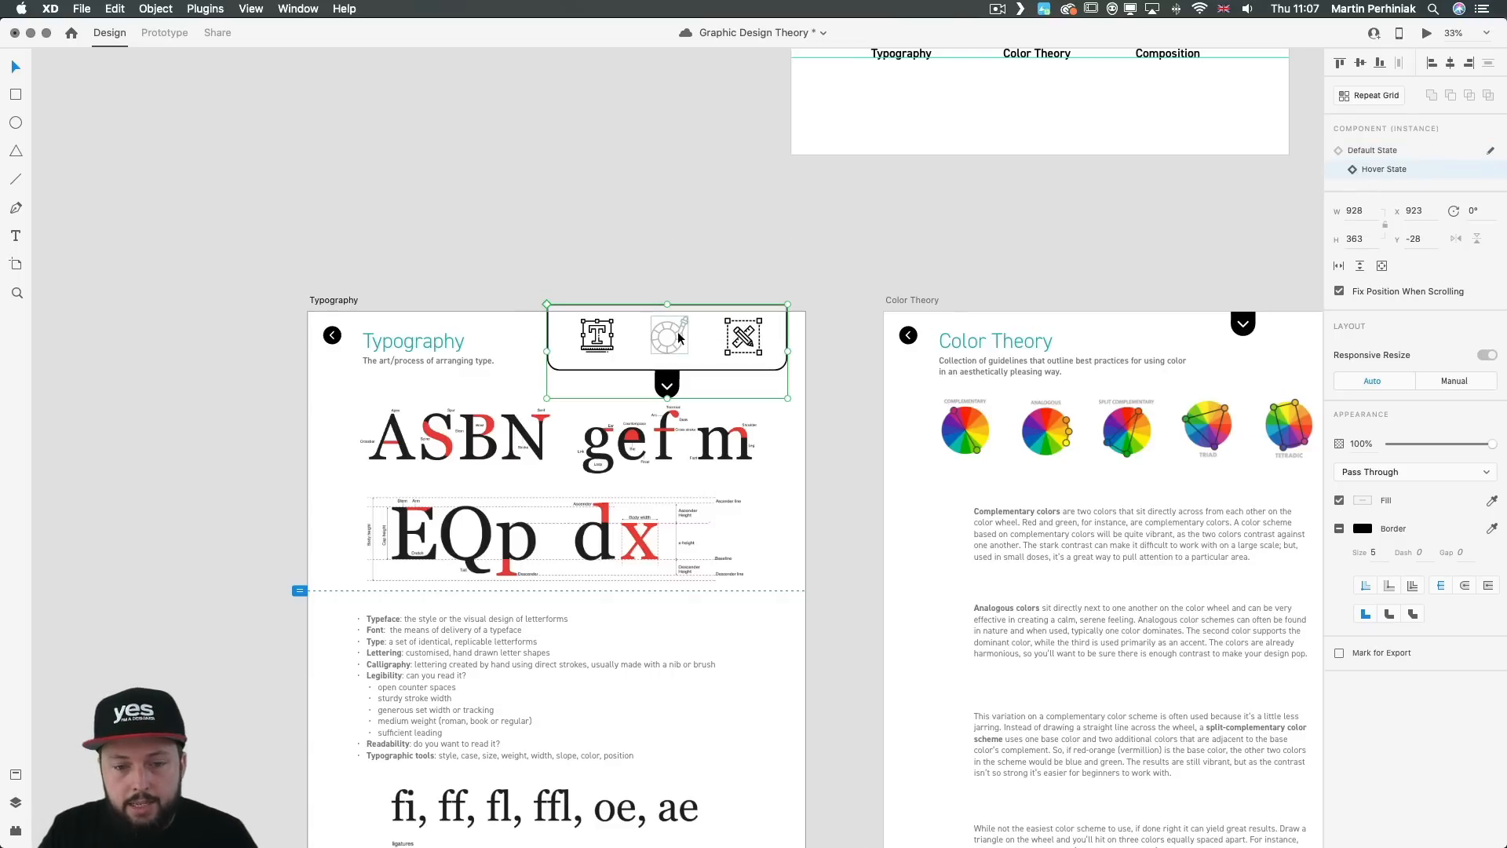
pyautogui.doubleClick(613, 335)
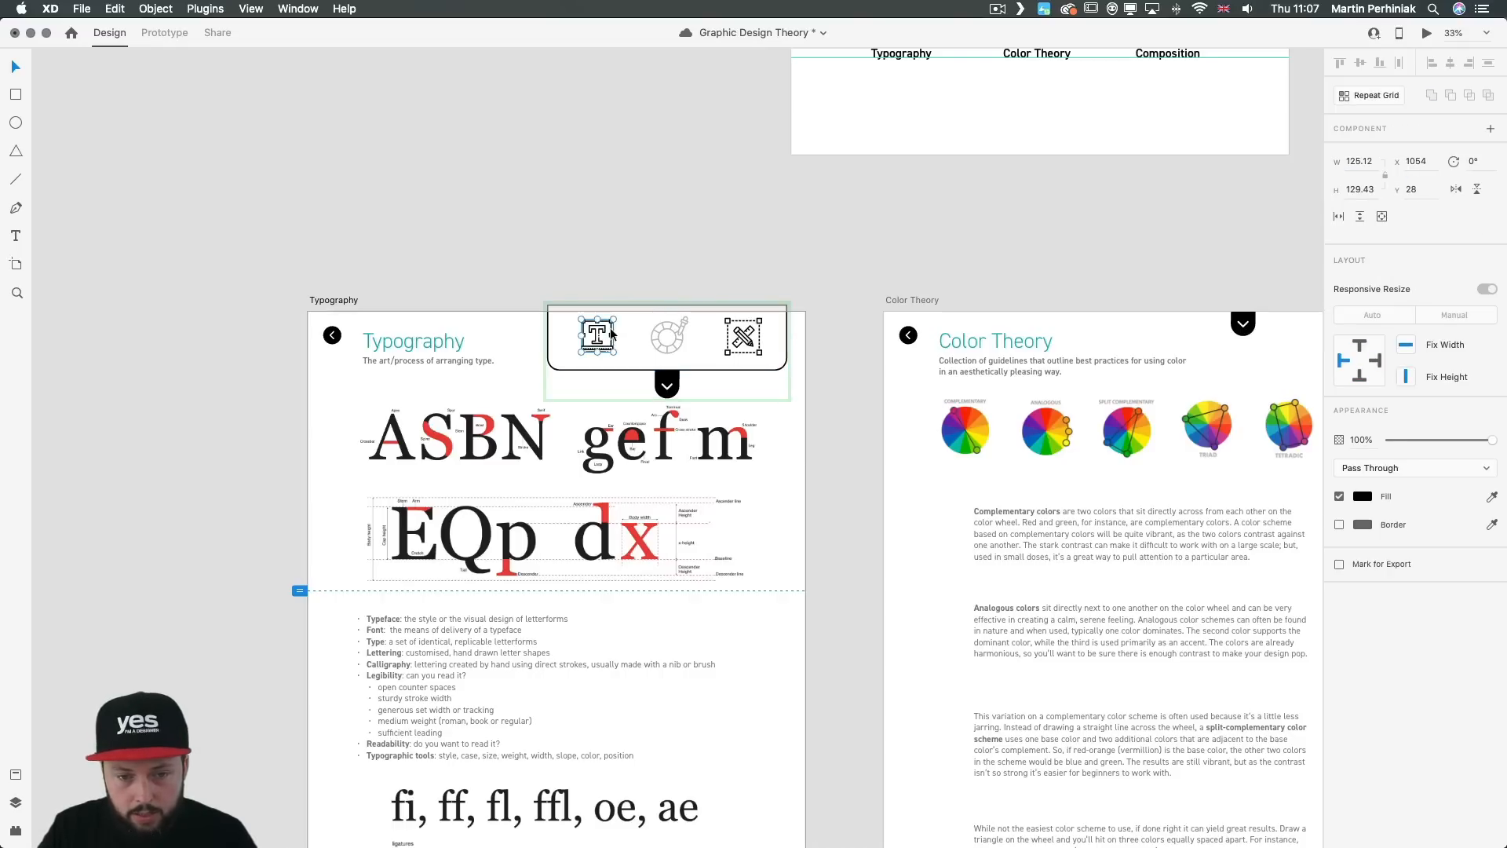
pyautogui.click(1363, 496)
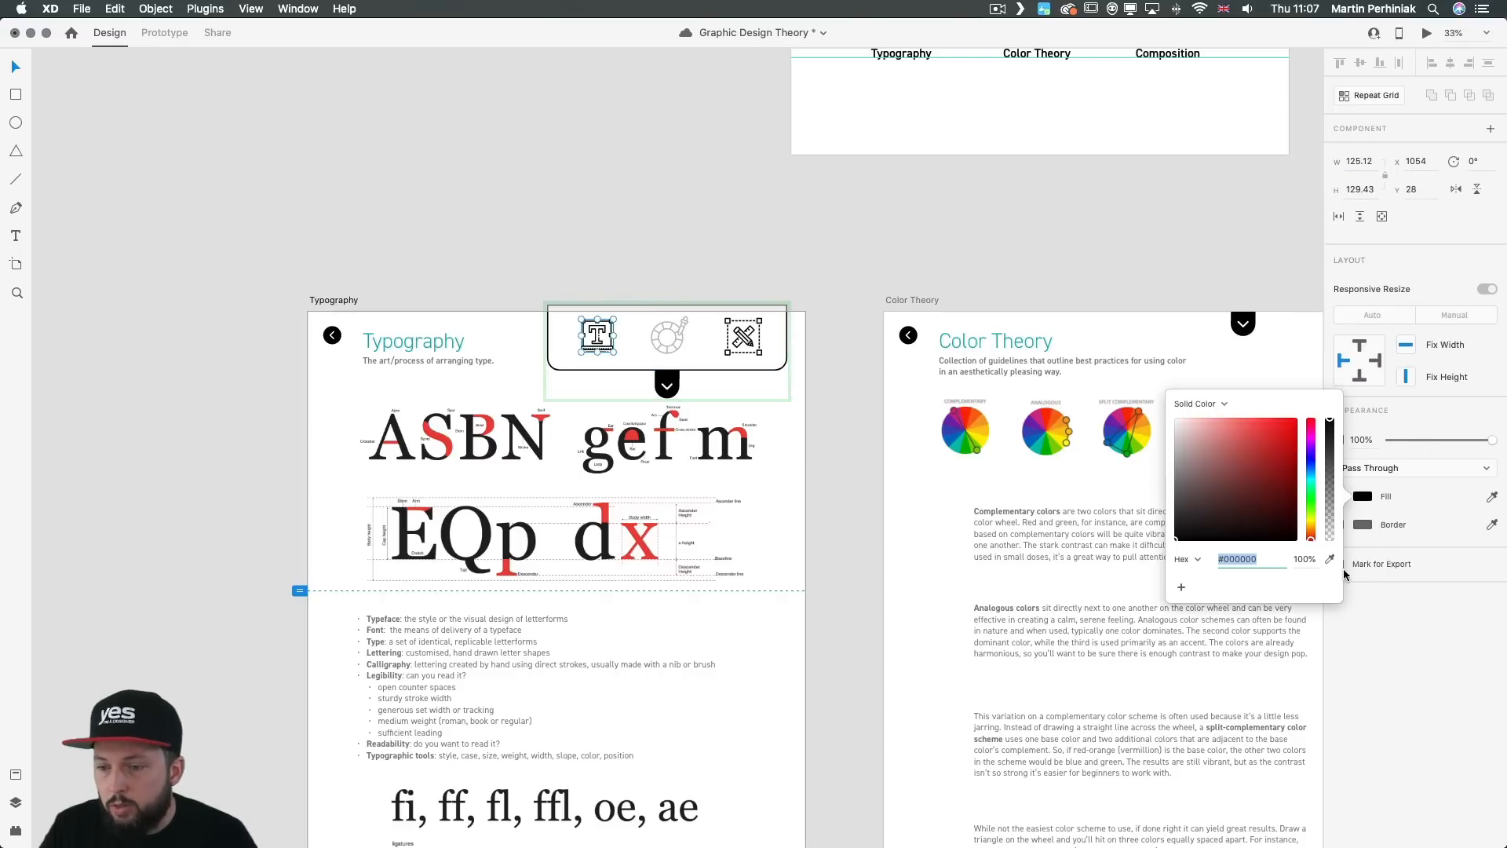
pyautogui.click(1309, 560)
pyautogui.write('25')
pyautogui.press('Return')
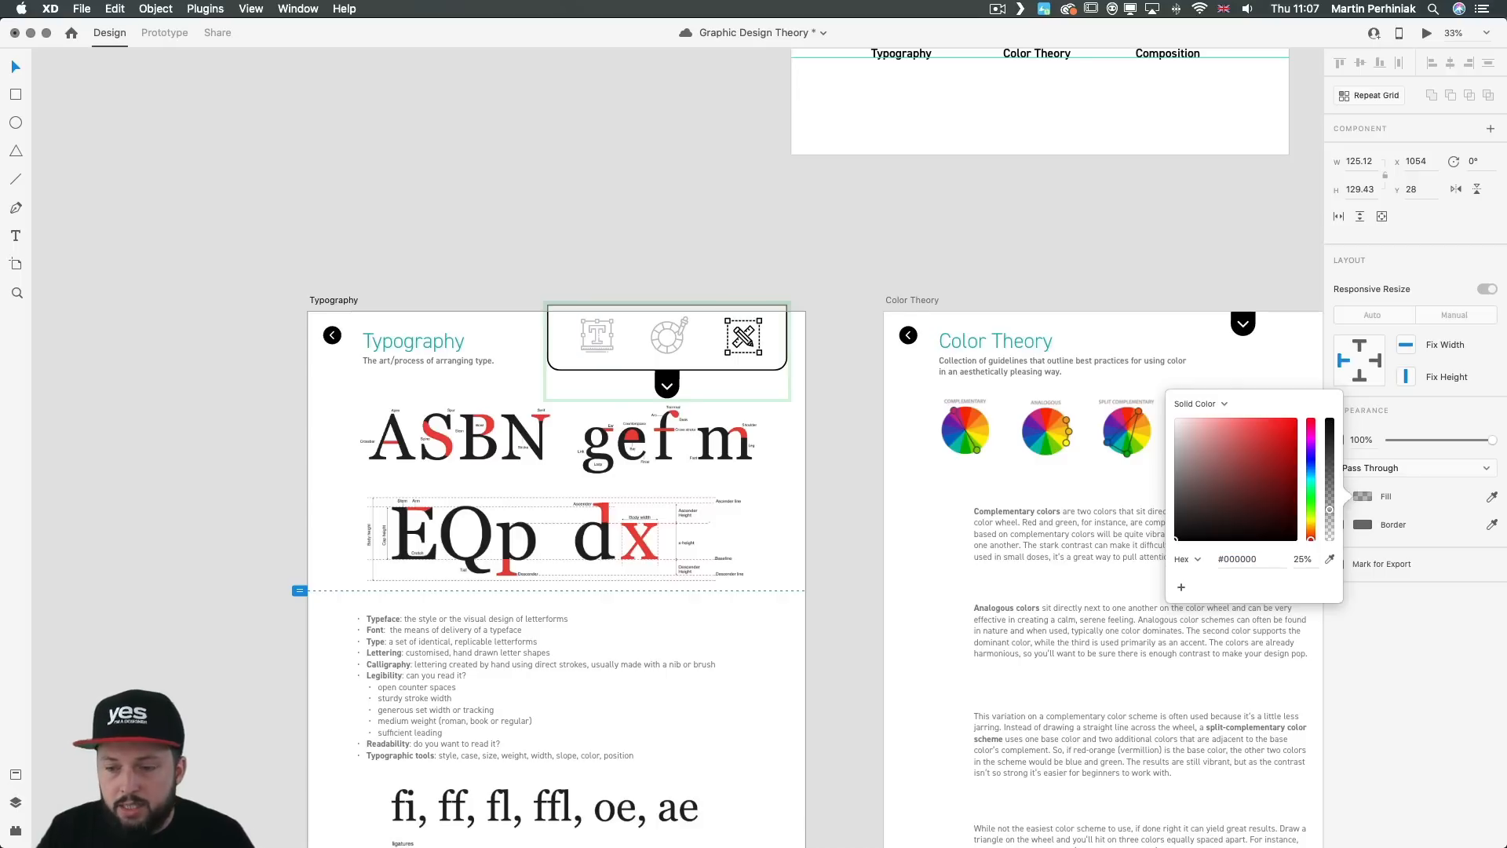
# Step: Restore the color wheel icon in the Typography menu's Hover State to 100% fill opacity
pyautogui.click(669, 335)
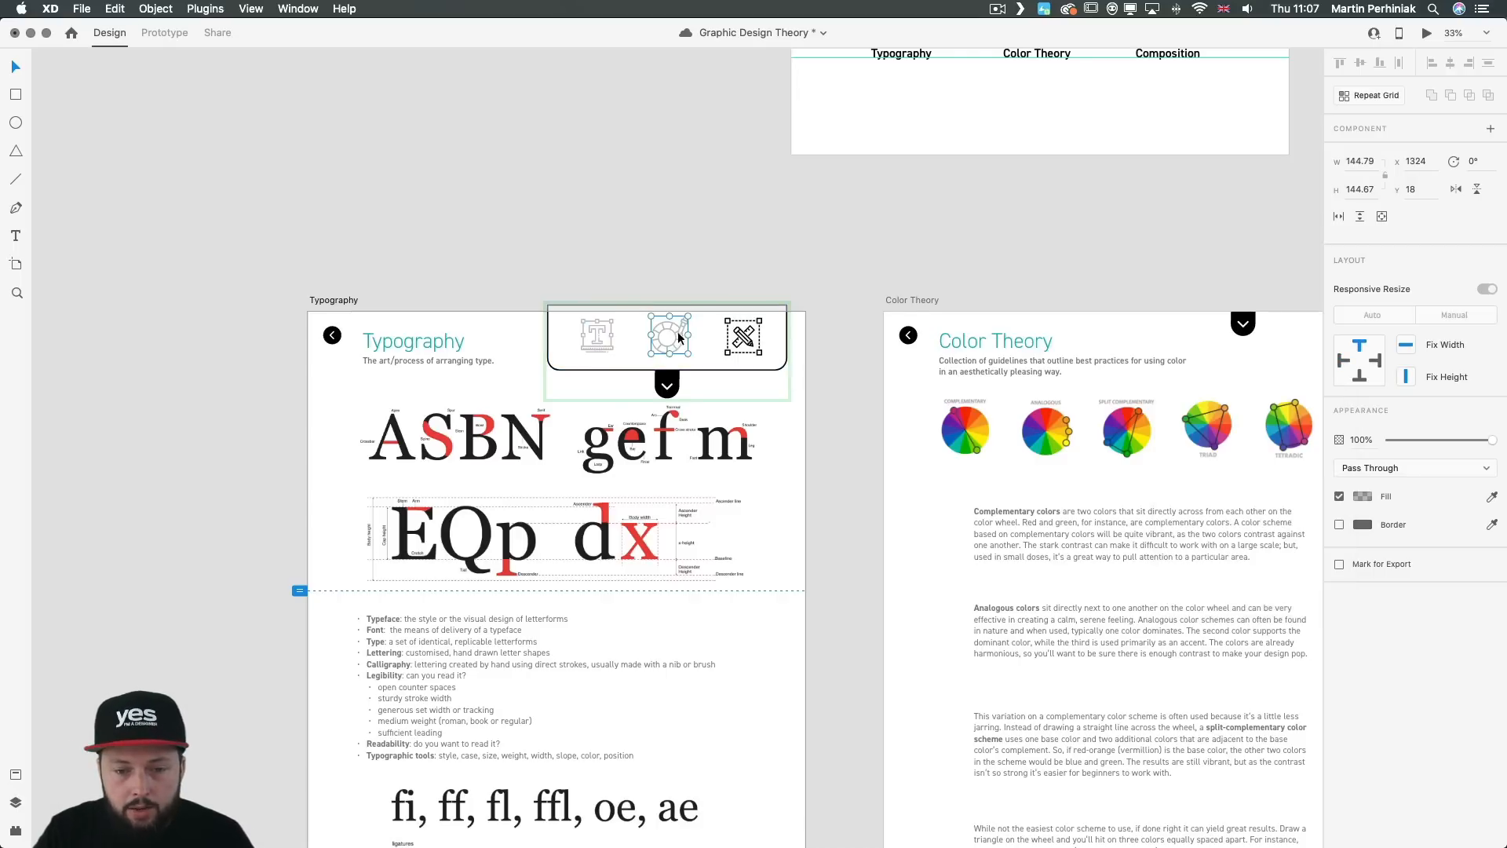
pyautogui.click(1362, 496)
pyautogui.click(1311, 560)
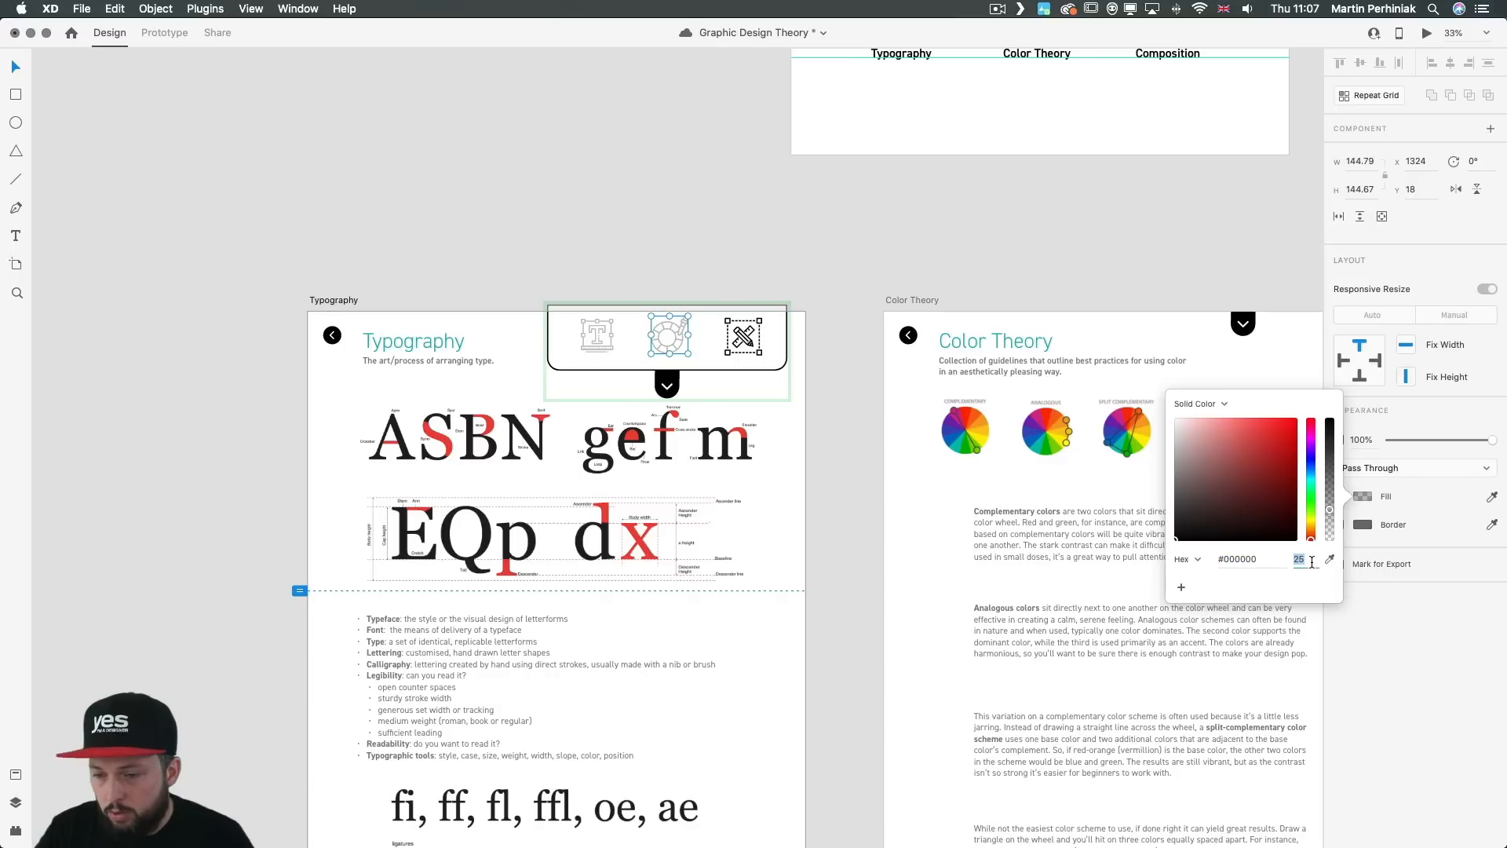
pyautogui.write('100')
pyautogui.press('Return')
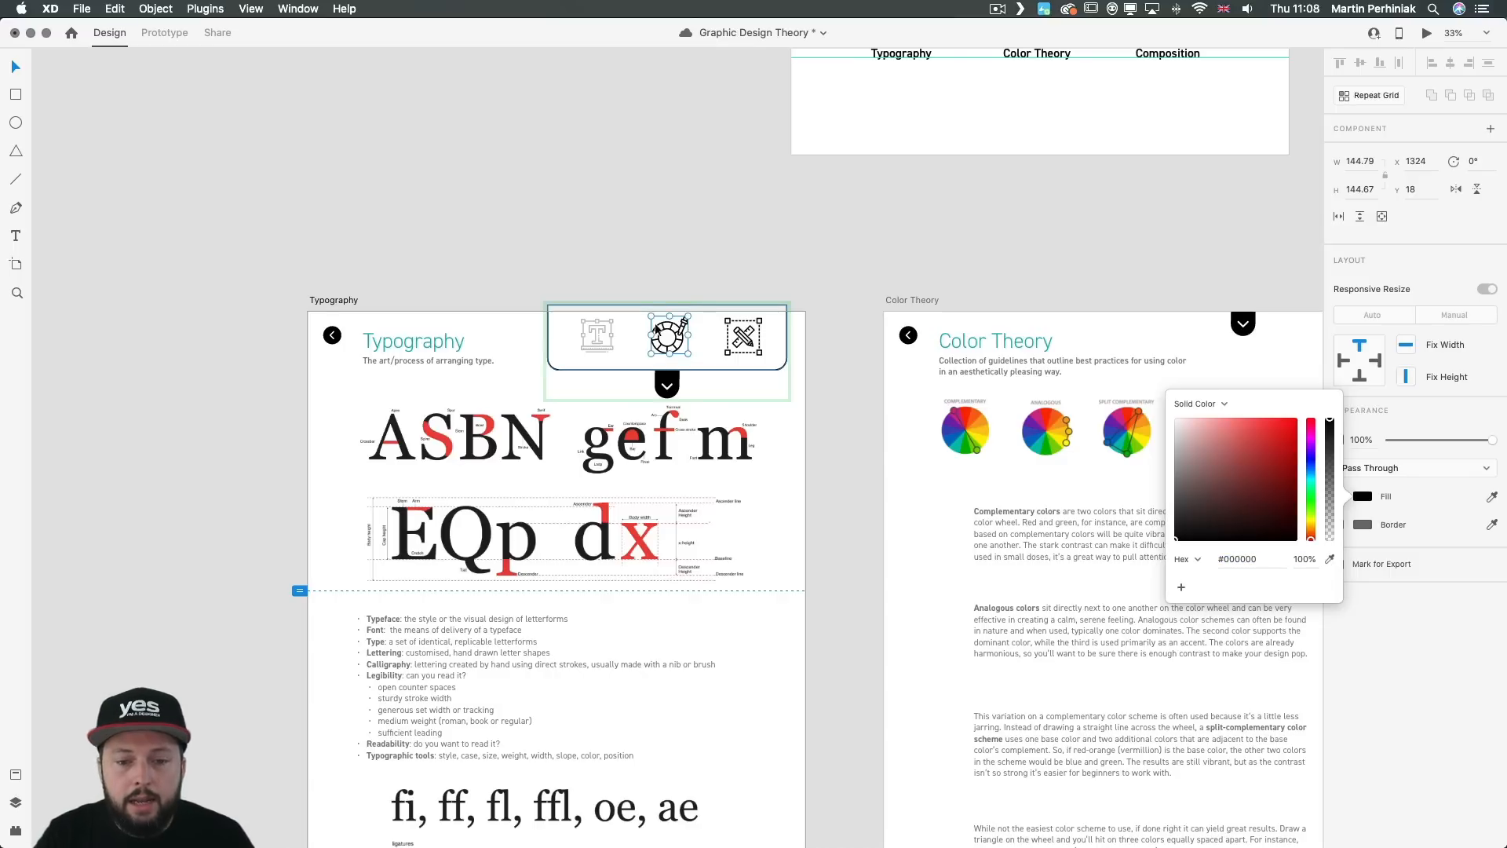
# Step: In Prototype mode, link the Typography menu's color wheel icon to the Color Theory artboard with a tap transition
pyautogui.click(161, 33)
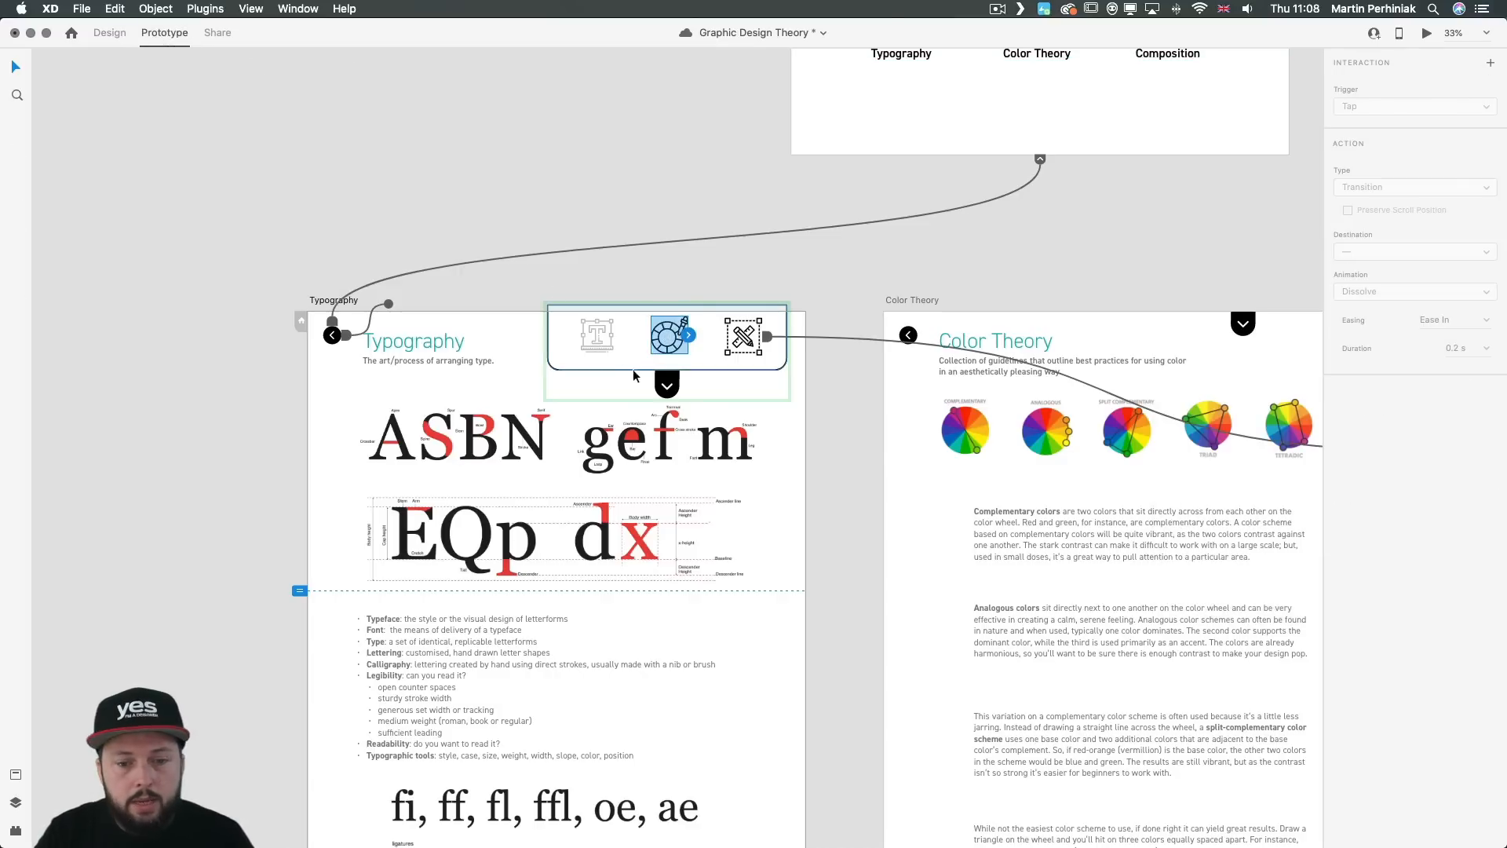
pyautogui.moveTo(691, 335); pyautogui.dragTo(1017, 595)
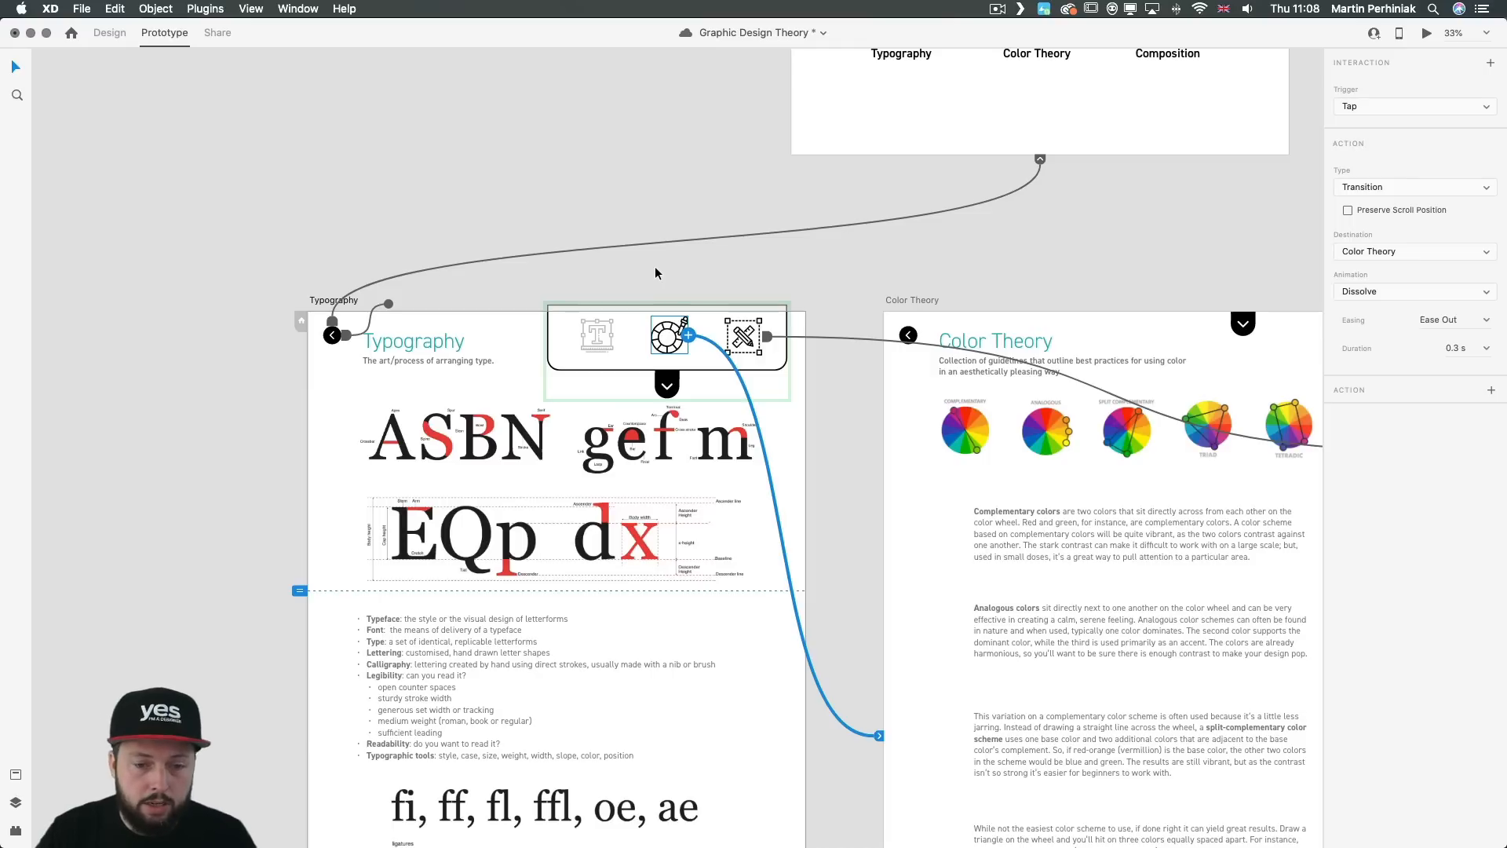
pyautogui.click(831, 382)
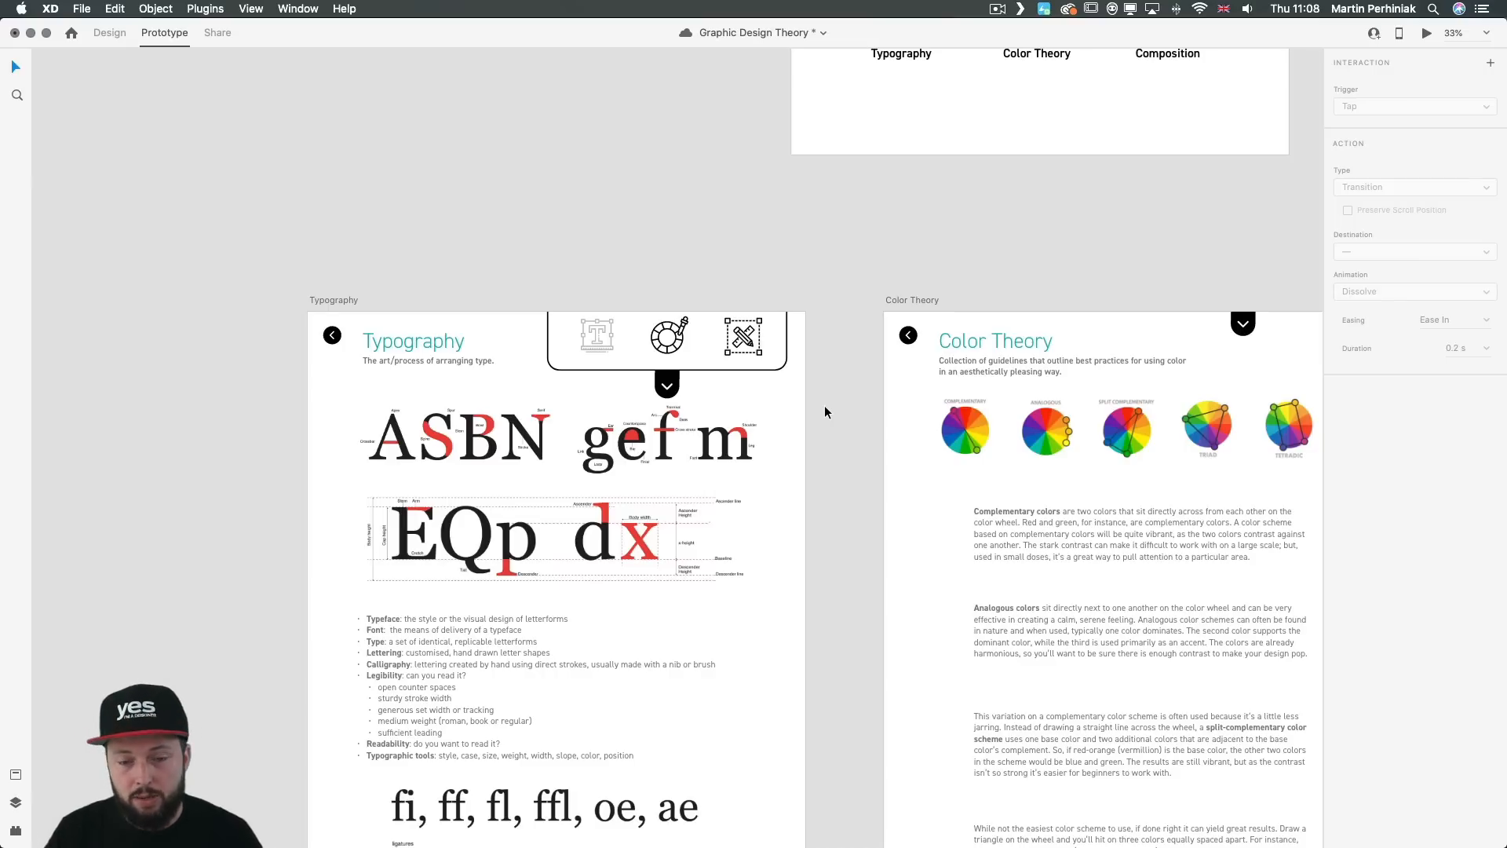
pyautogui.moveTo(824, 405); pyautogui.dragTo(728, 369)
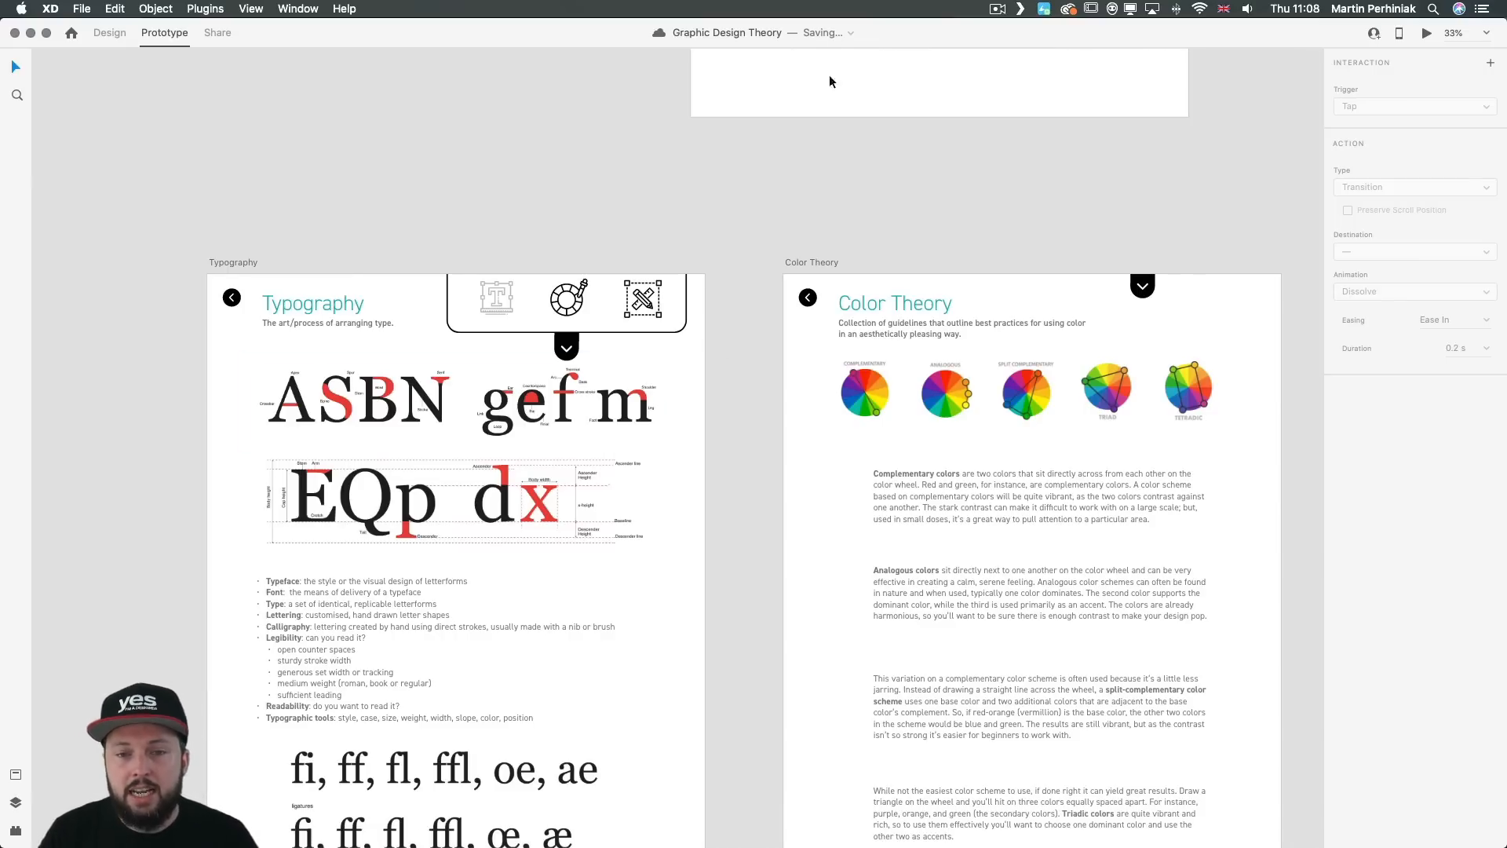
# Step: Preview the prototype from the Graphic Design home screen, open Typography to check its menu, and close the preview
pyautogui.press('super+Return')
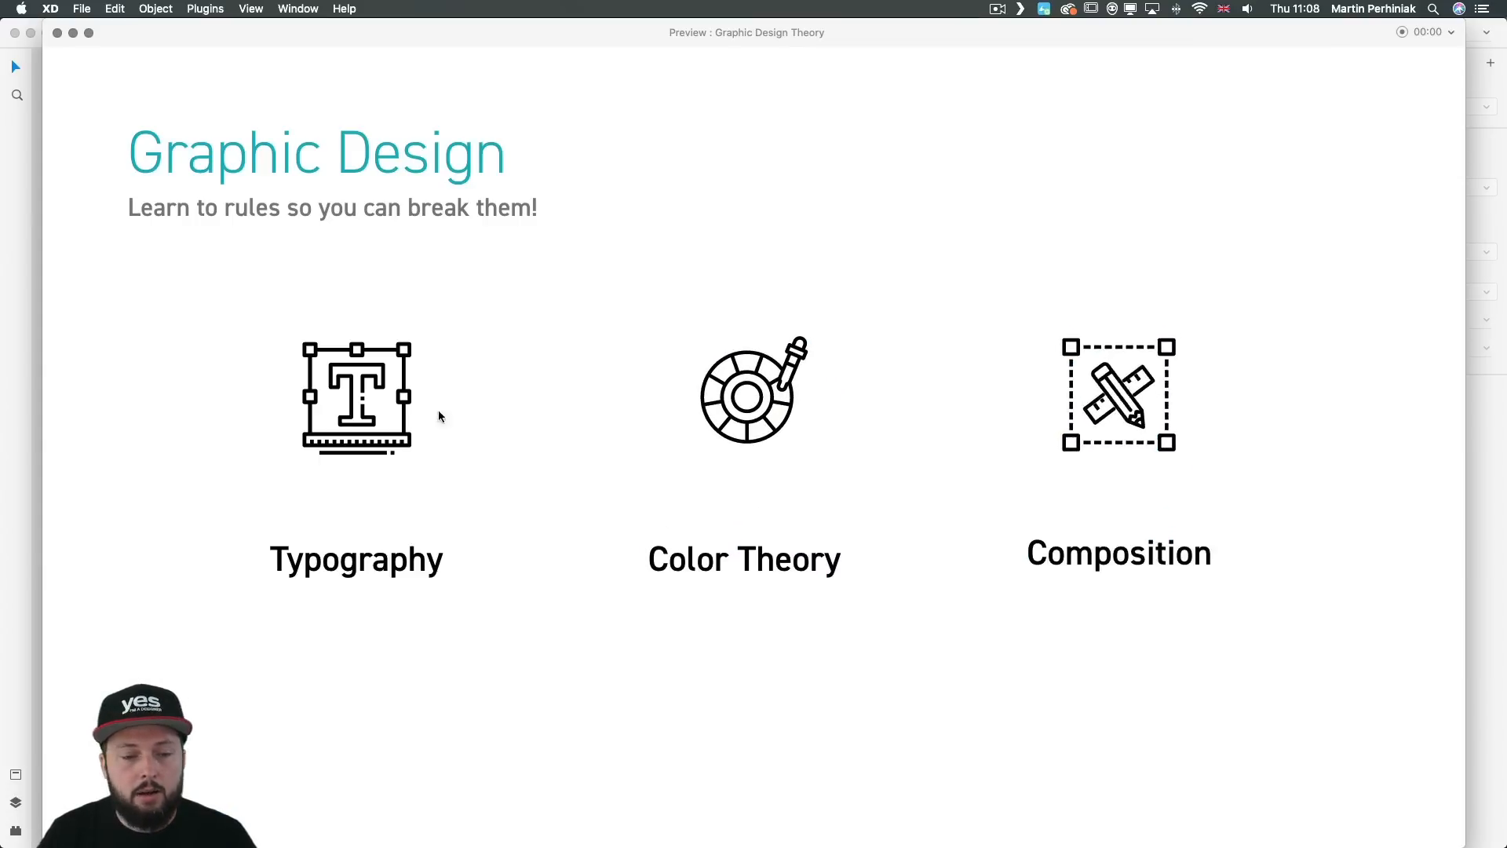
pyautogui.click(364, 399)
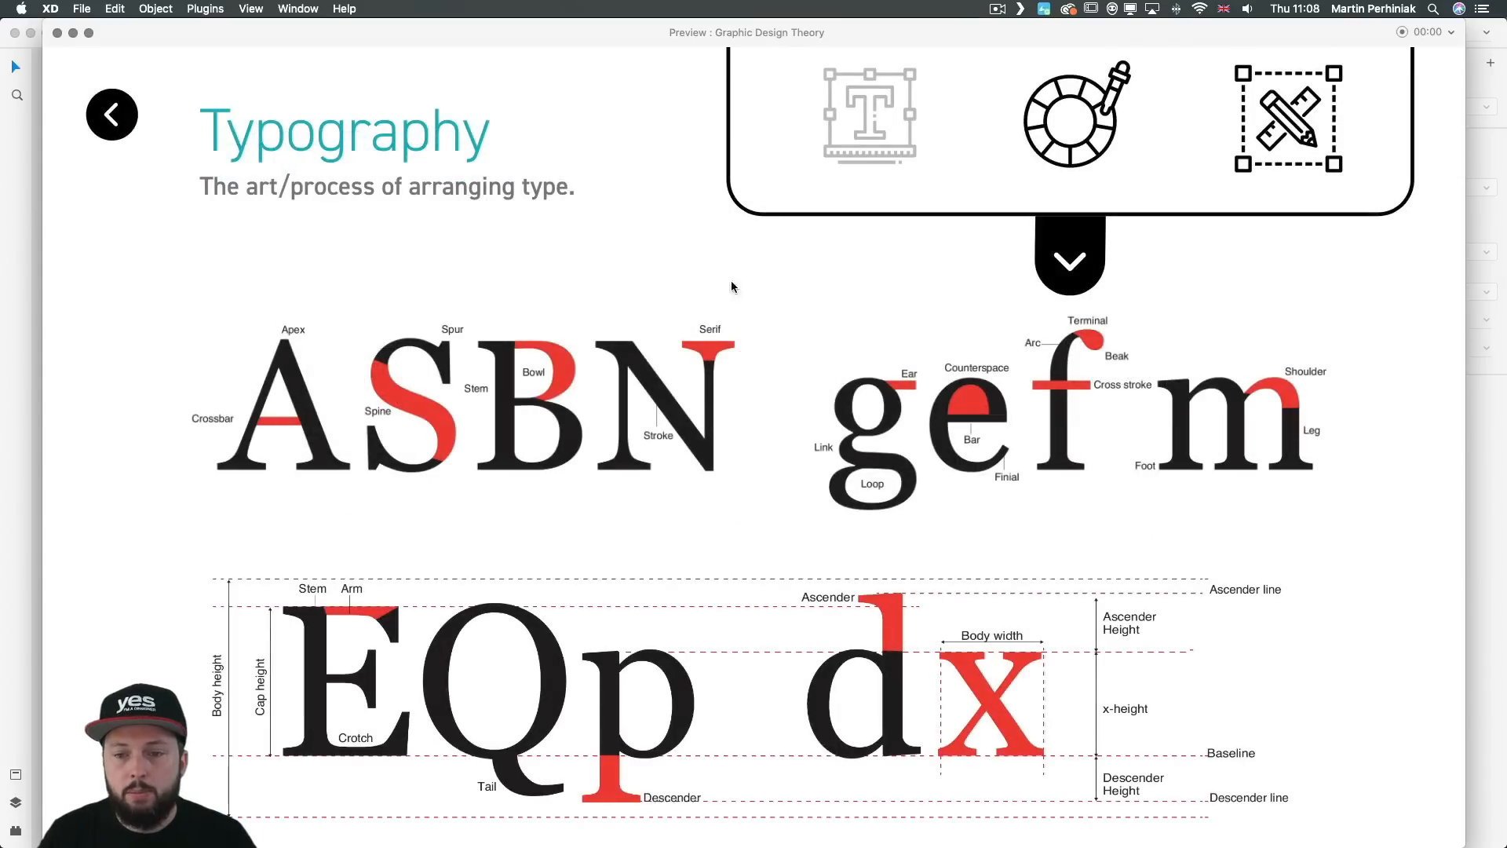
pyautogui.click(57, 32)
pyautogui.click(818, 211)
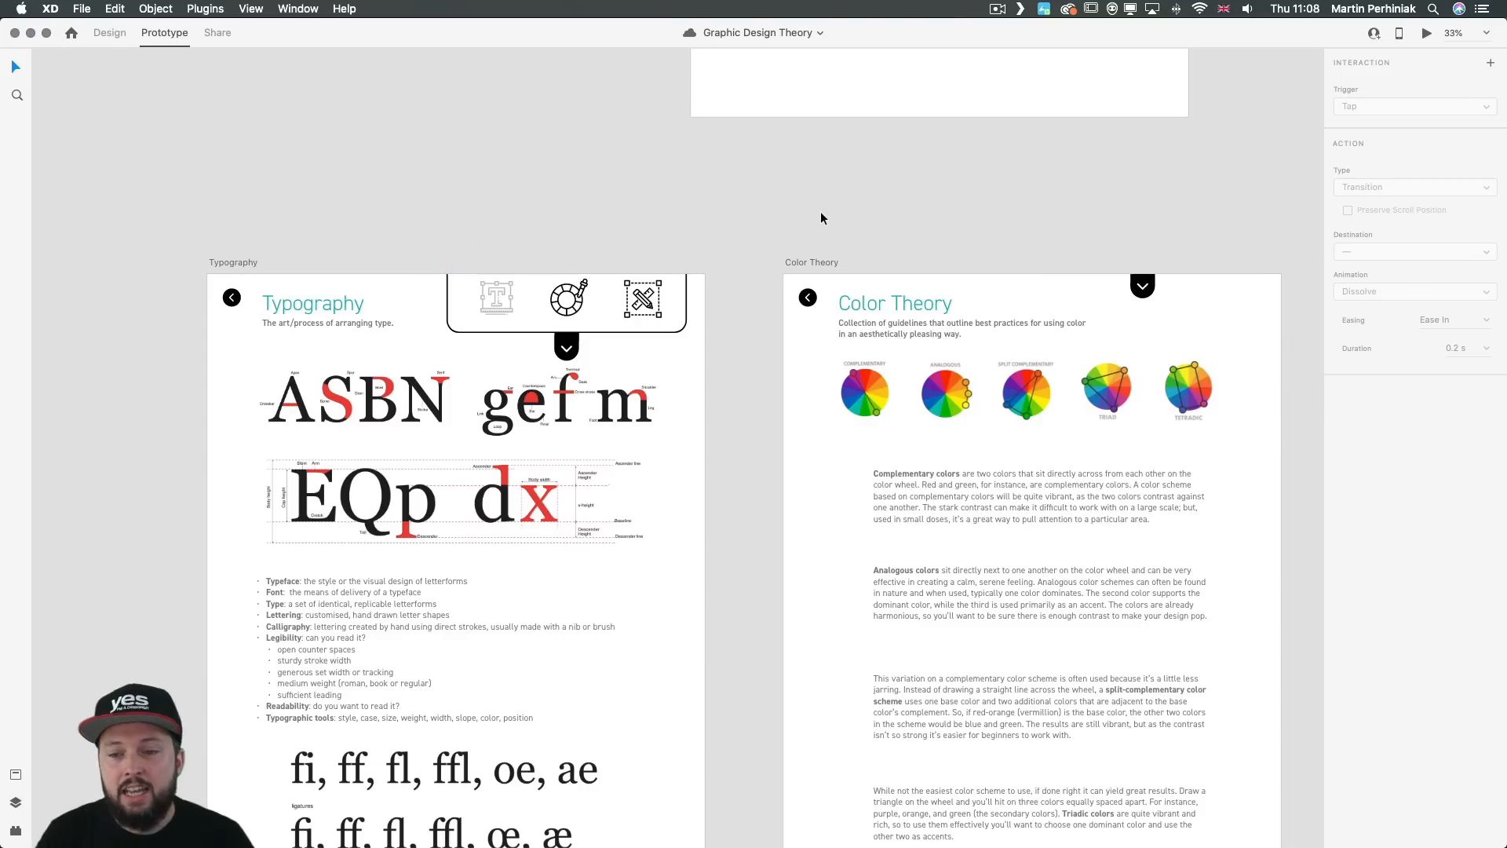
# Step: Return the Typography artboard's menu to its Default State
pyautogui.moveTo(868, 220); pyautogui.dragTo(491, 209)
pyautogui.click(206, 297)
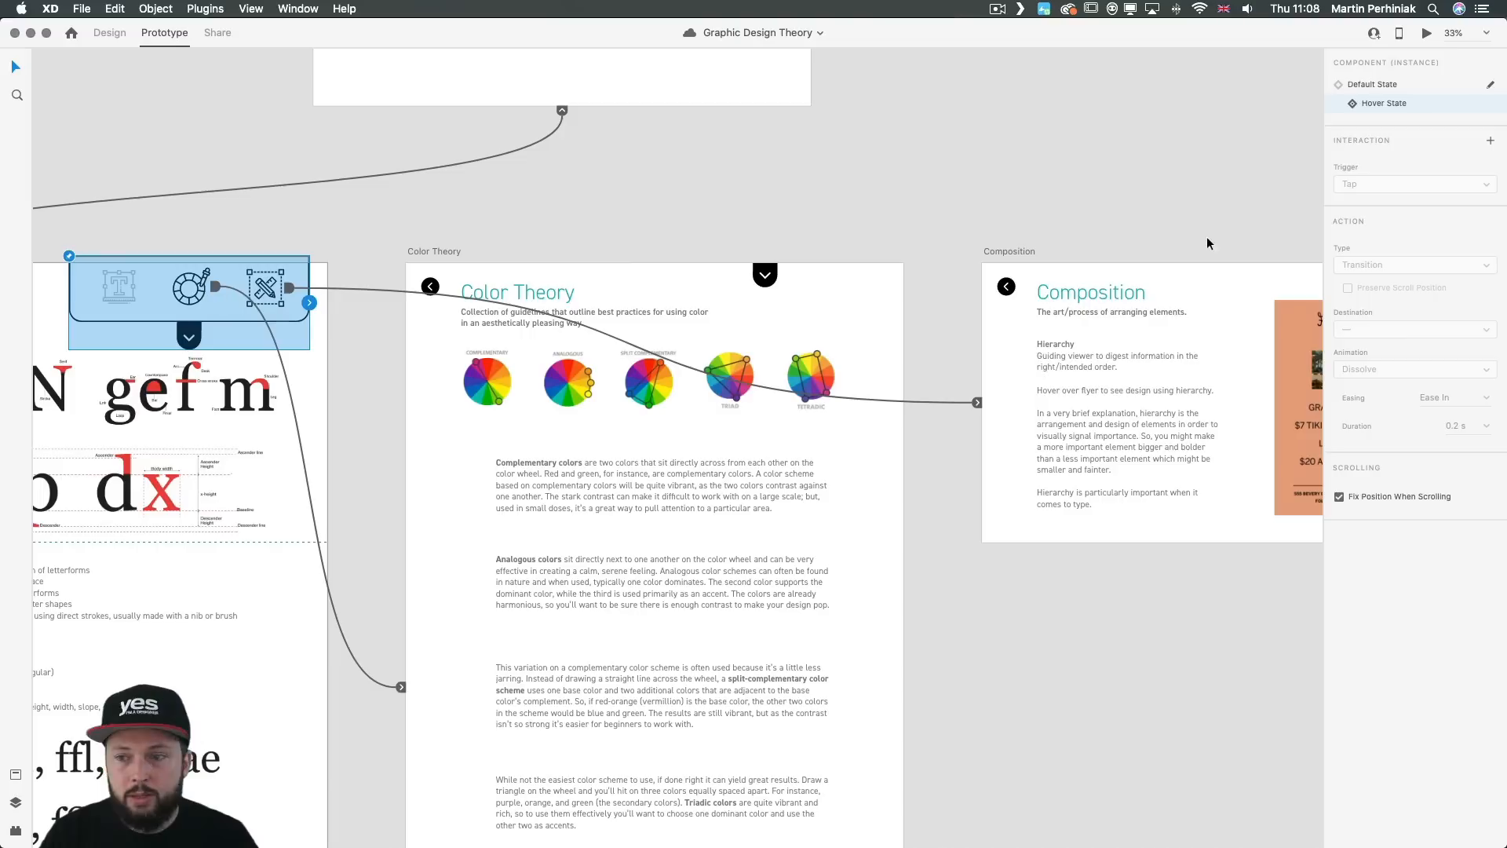
pyautogui.click(1372, 85)
pyautogui.click(359, 356)
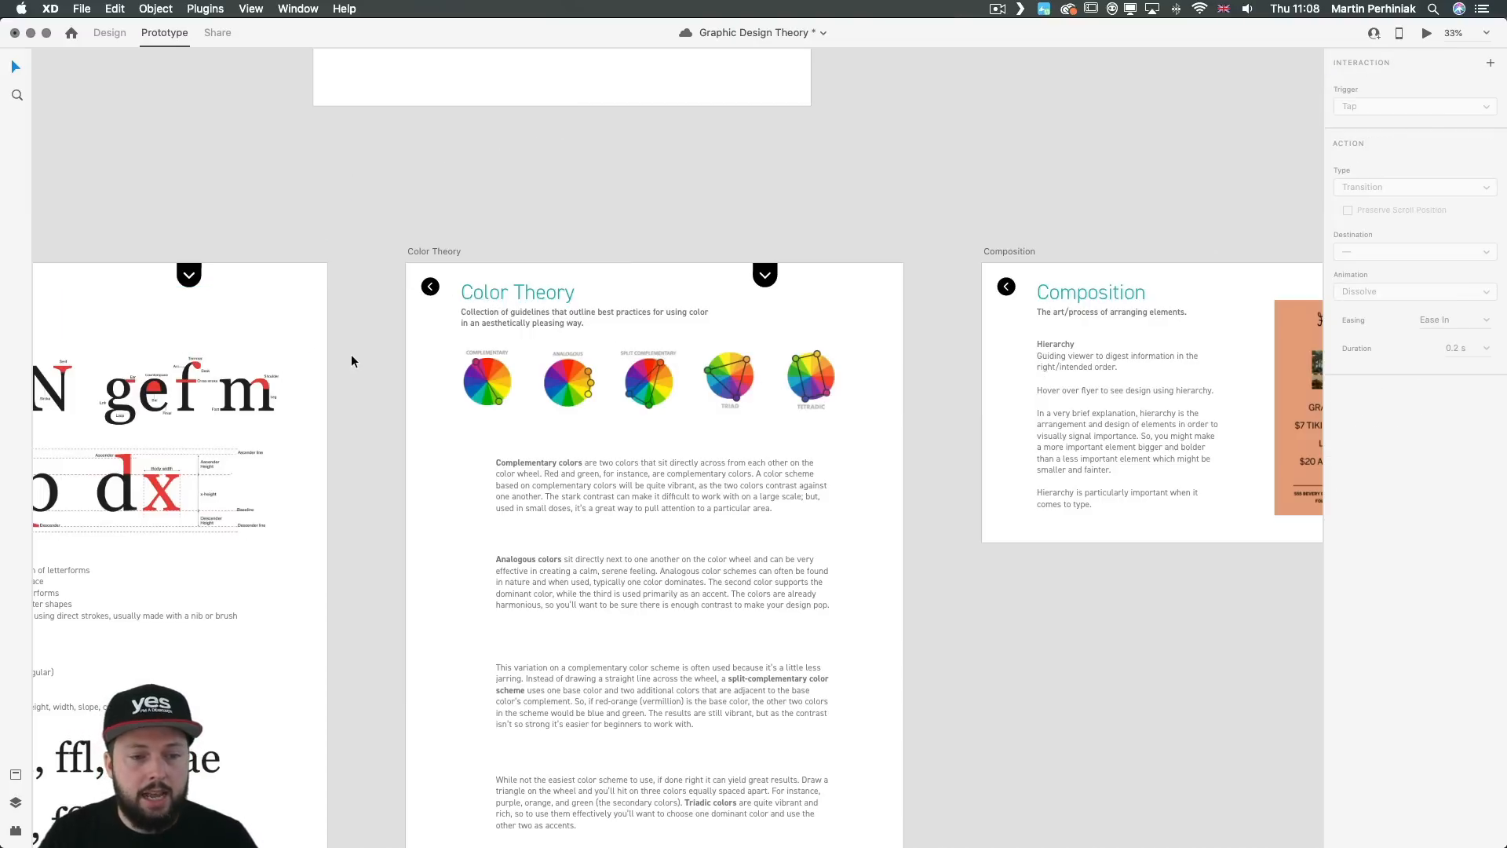
# Step: Preview the Typography artboard and test moving to Color Theory, Composition and back to Typography through the menu icons
pyautogui.hscroll(-5, 359, 356)
pyautogui.click(440, 353)
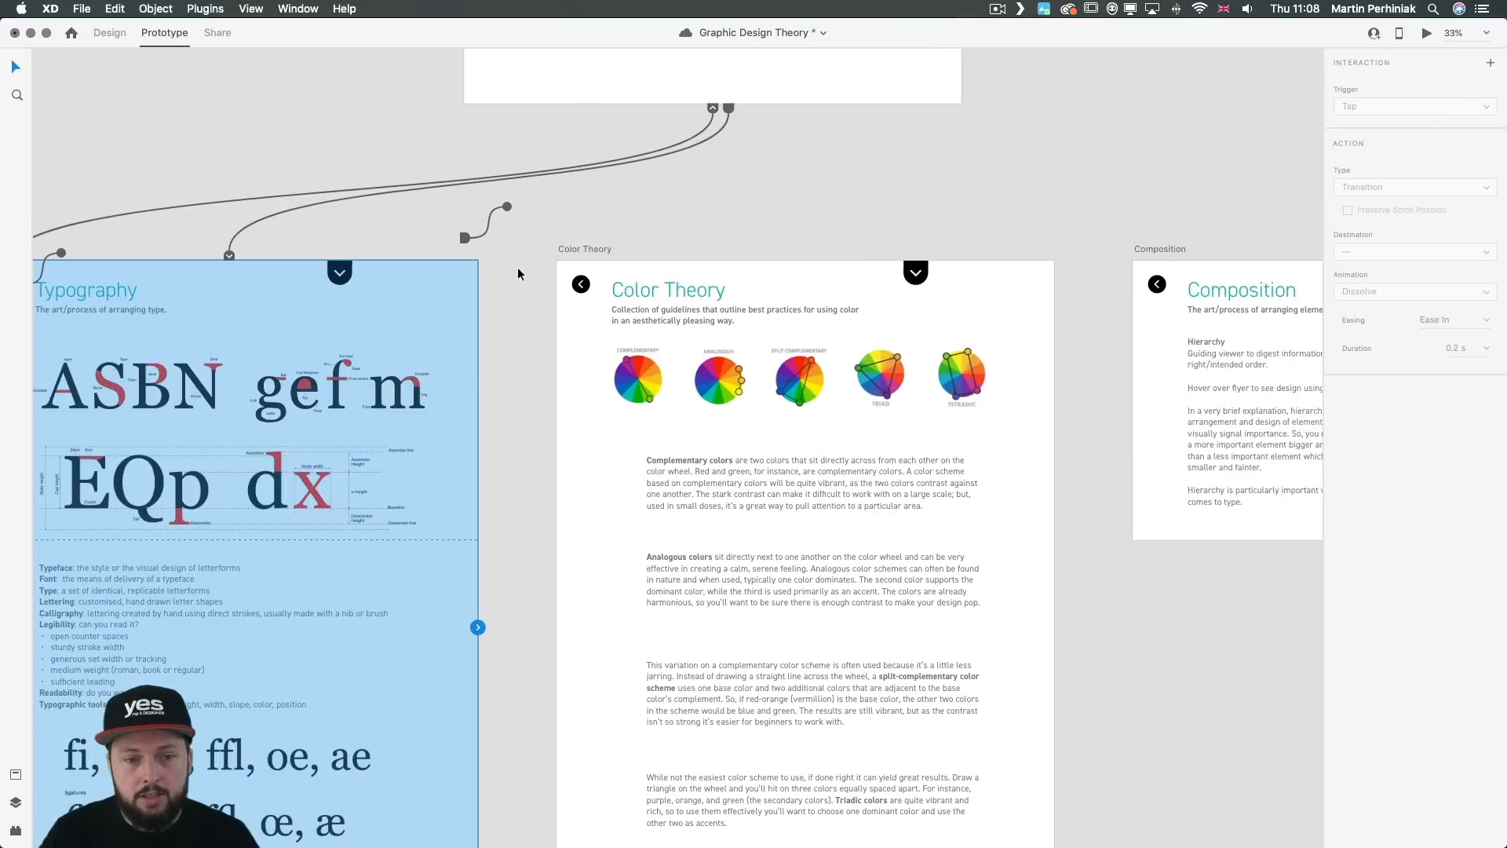
pyautogui.press('super+Return')
pyautogui.moveTo(1020, 106)
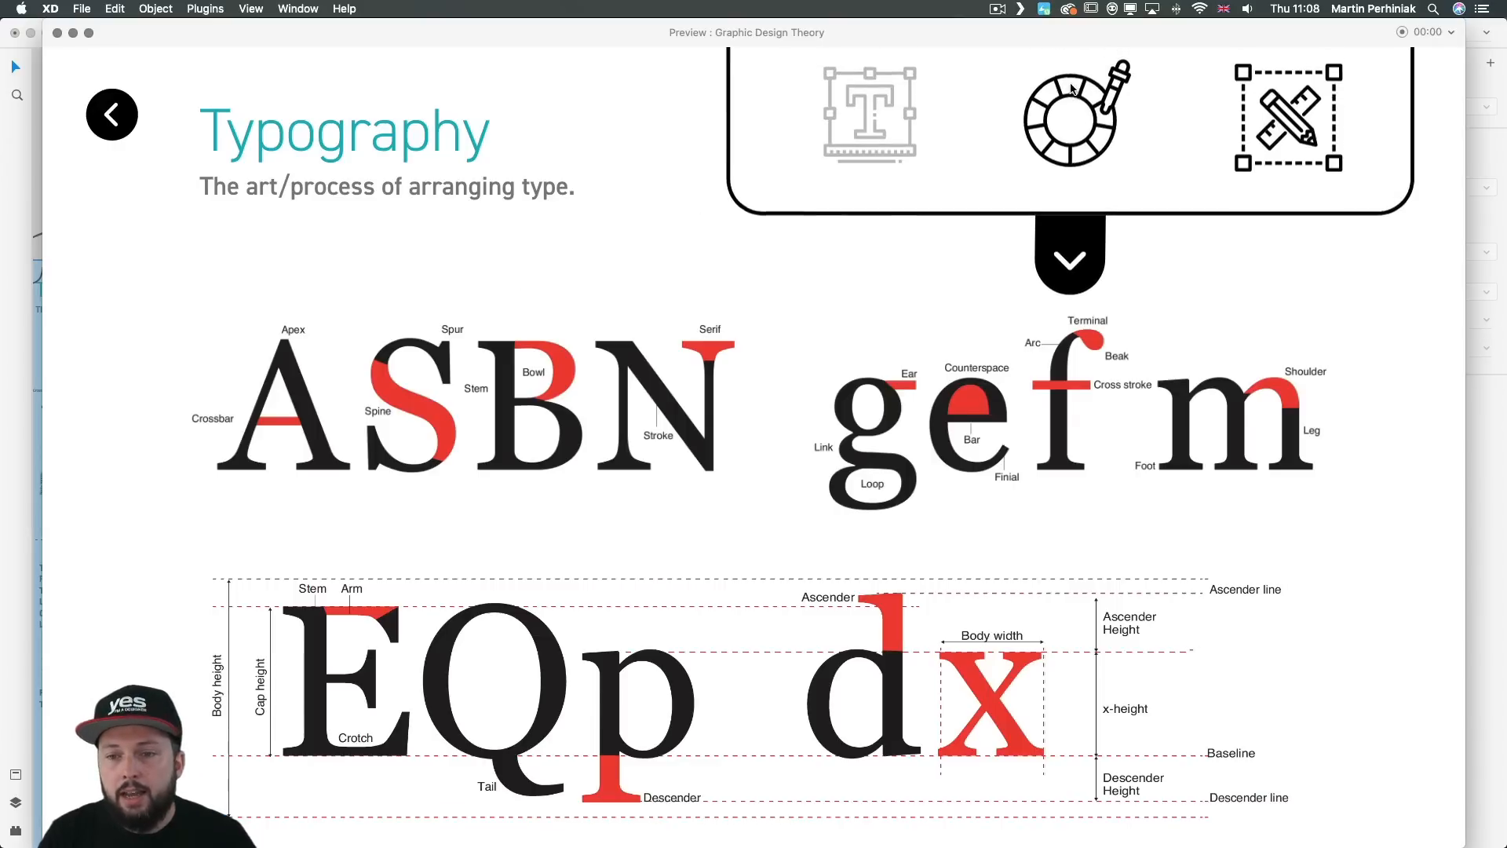
pyautogui.click(1101, 127)
pyautogui.moveTo(1100, 126)
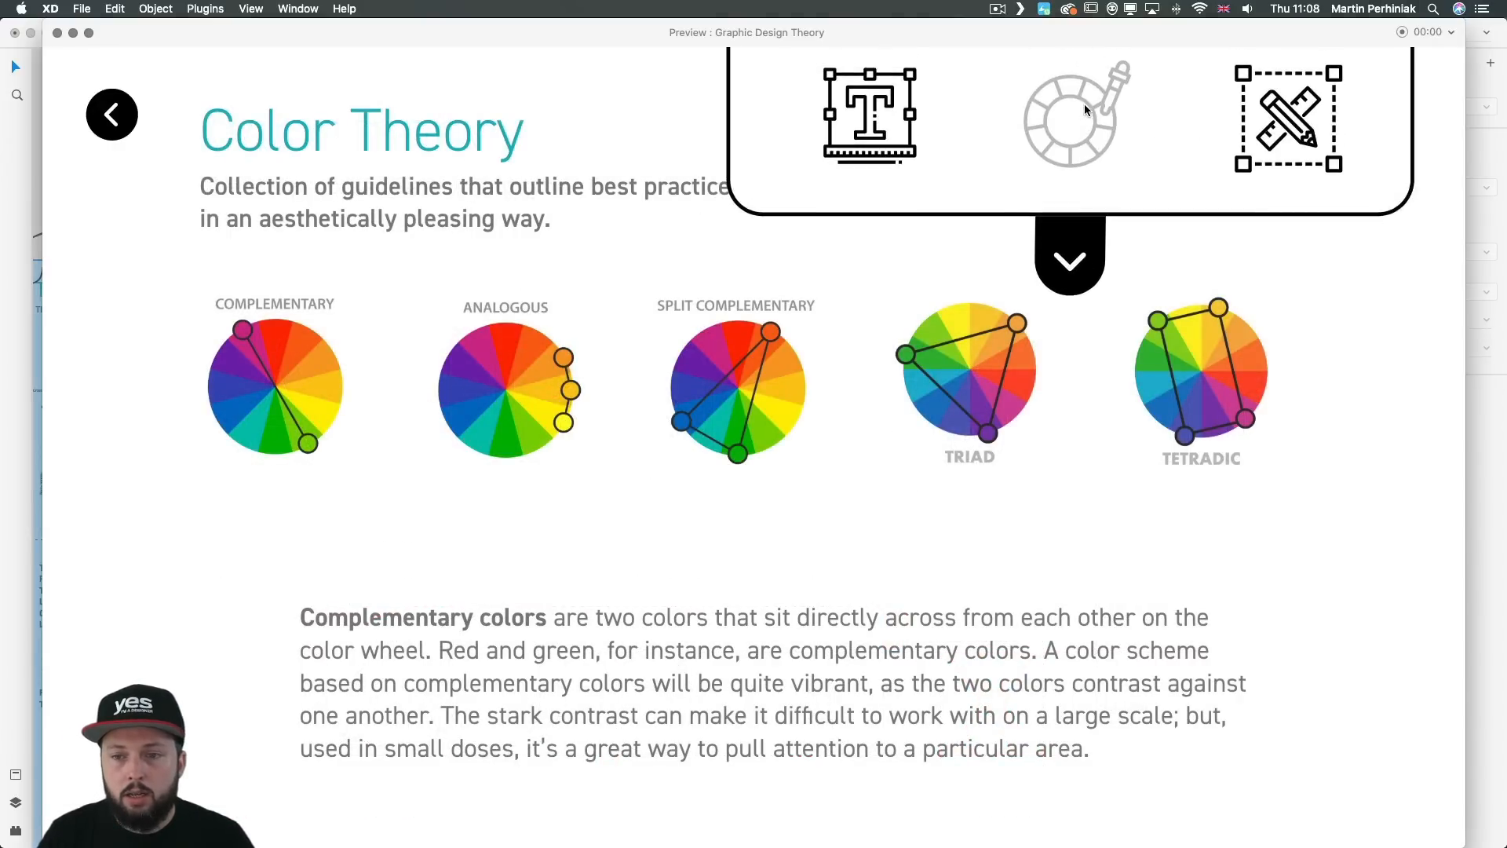
pyautogui.click(1291, 119)
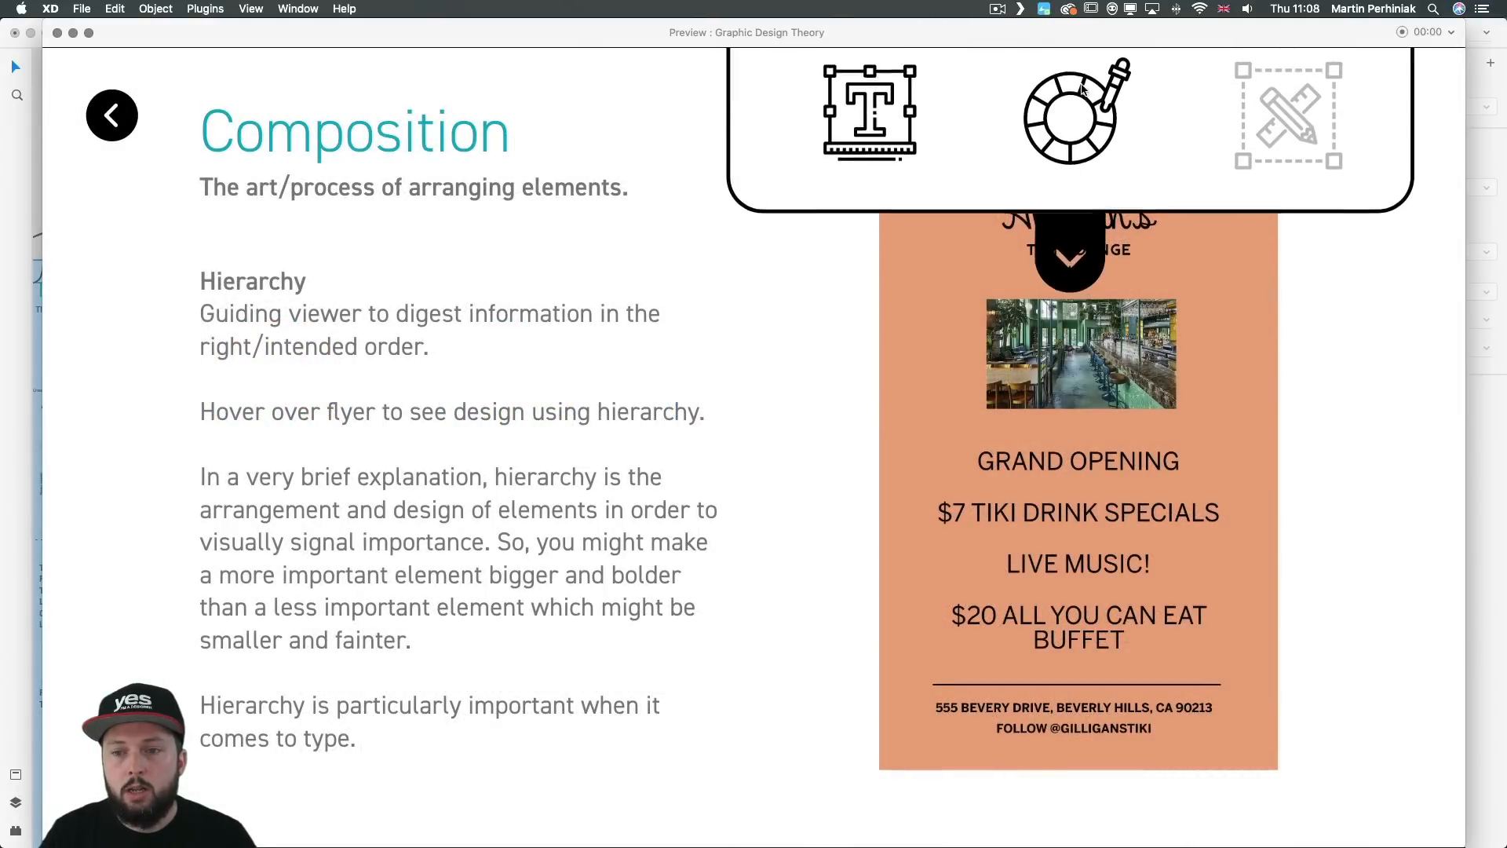
pyautogui.click(887, 133)
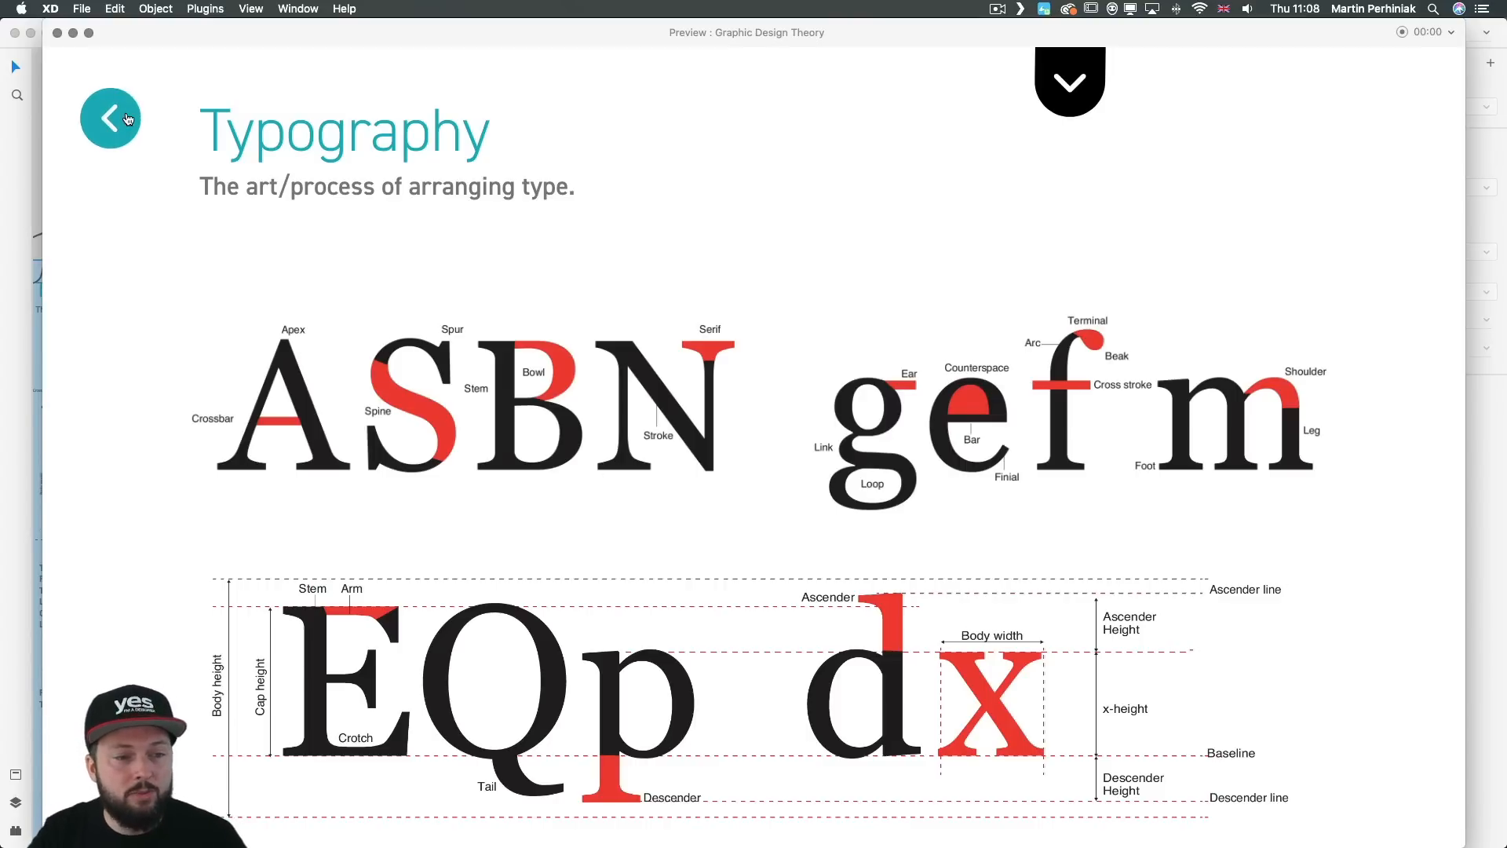
pyautogui.moveTo(1069, 94)
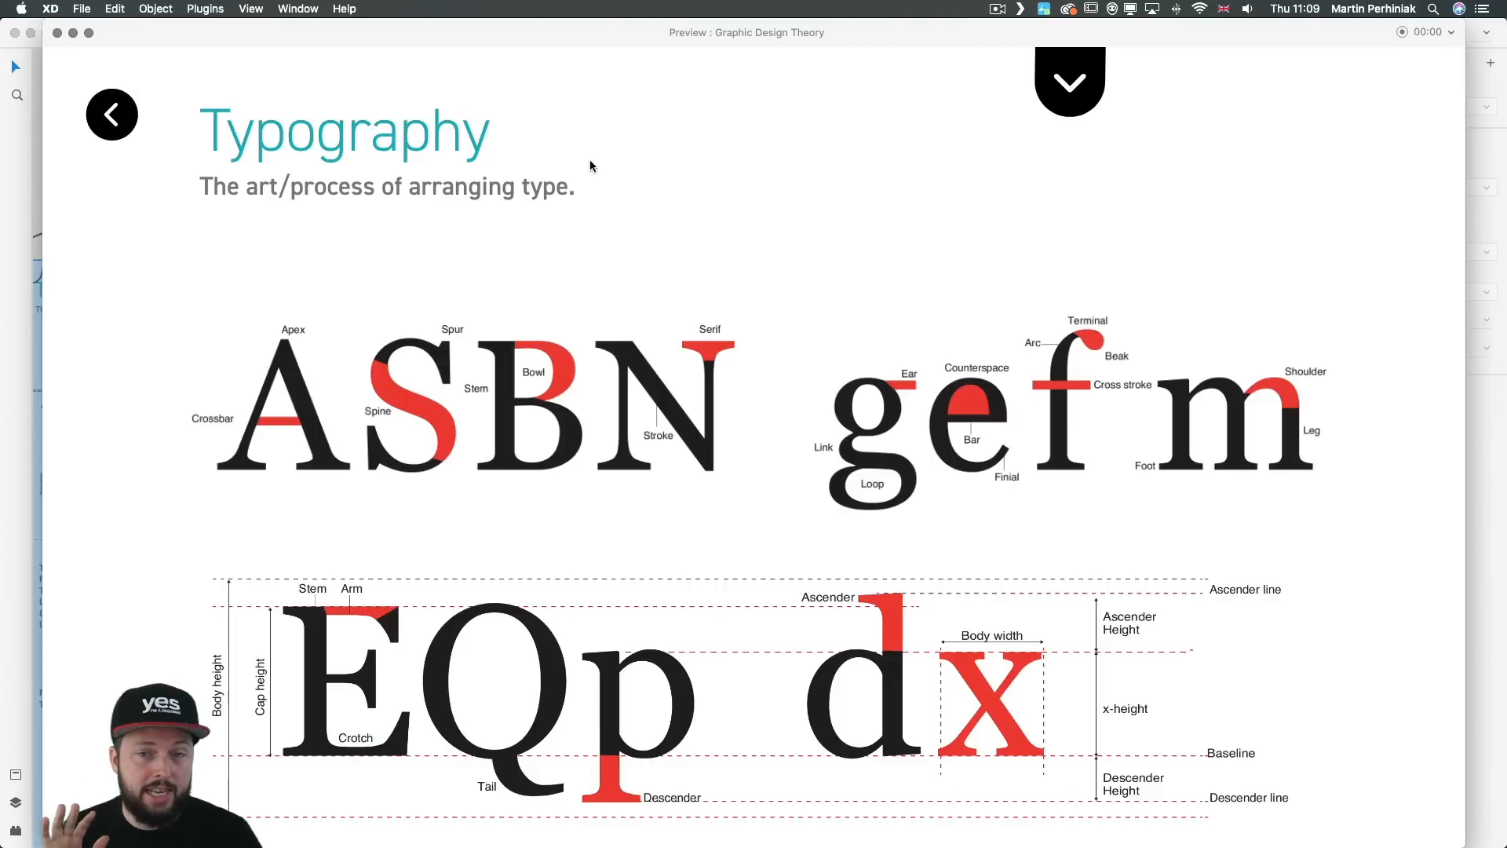
# Step: Shrink the preview window and place it beside the Typography artboard so the canvas can be seen
pyautogui.moveTo(330, 35); pyautogui.dragTo(629, 44)
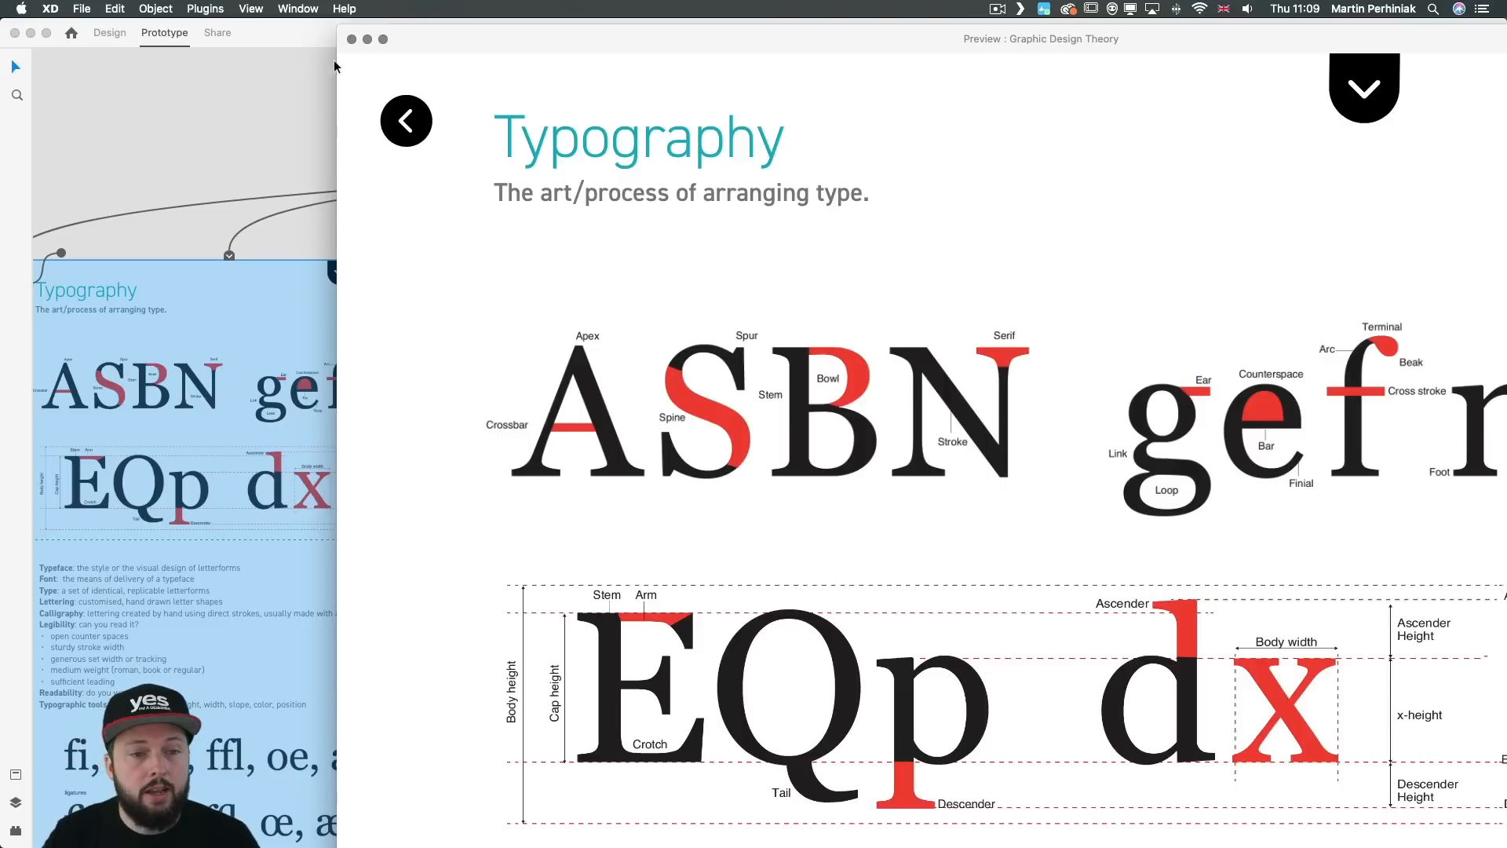
pyautogui.moveTo(336, 24); pyautogui.dragTo(845, 406)
pyautogui.moveTo(1009, 417); pyautogui.dragTo(731, 104)
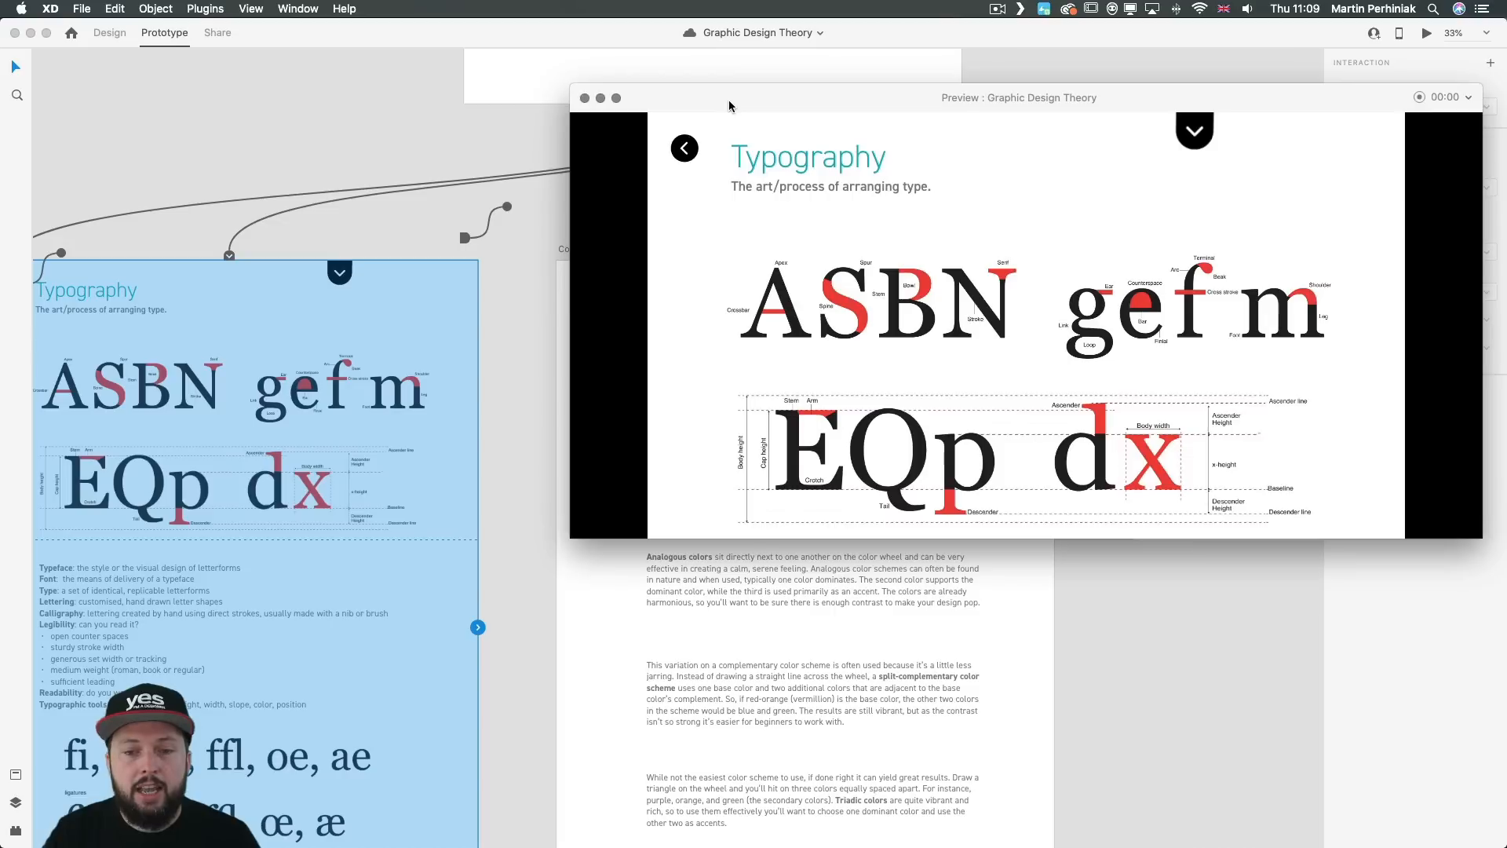
pyautogui.click(605, 642)
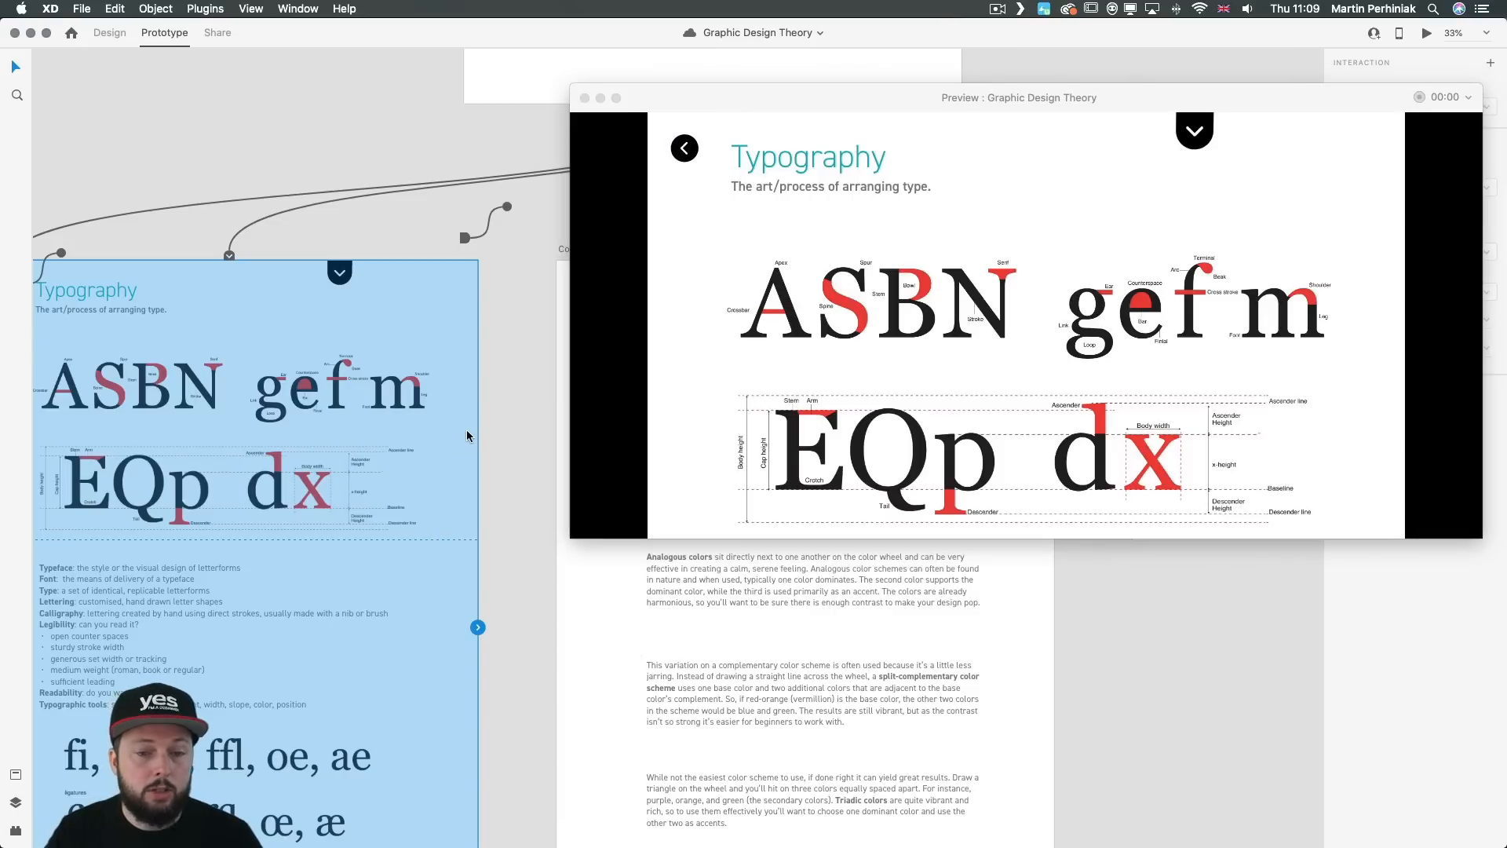
# Step: Show the home, Color Theory and Typography artboards in the live preview, and fit all artboards in view beside a smaller preview window
pyautogui.click(502, 64)
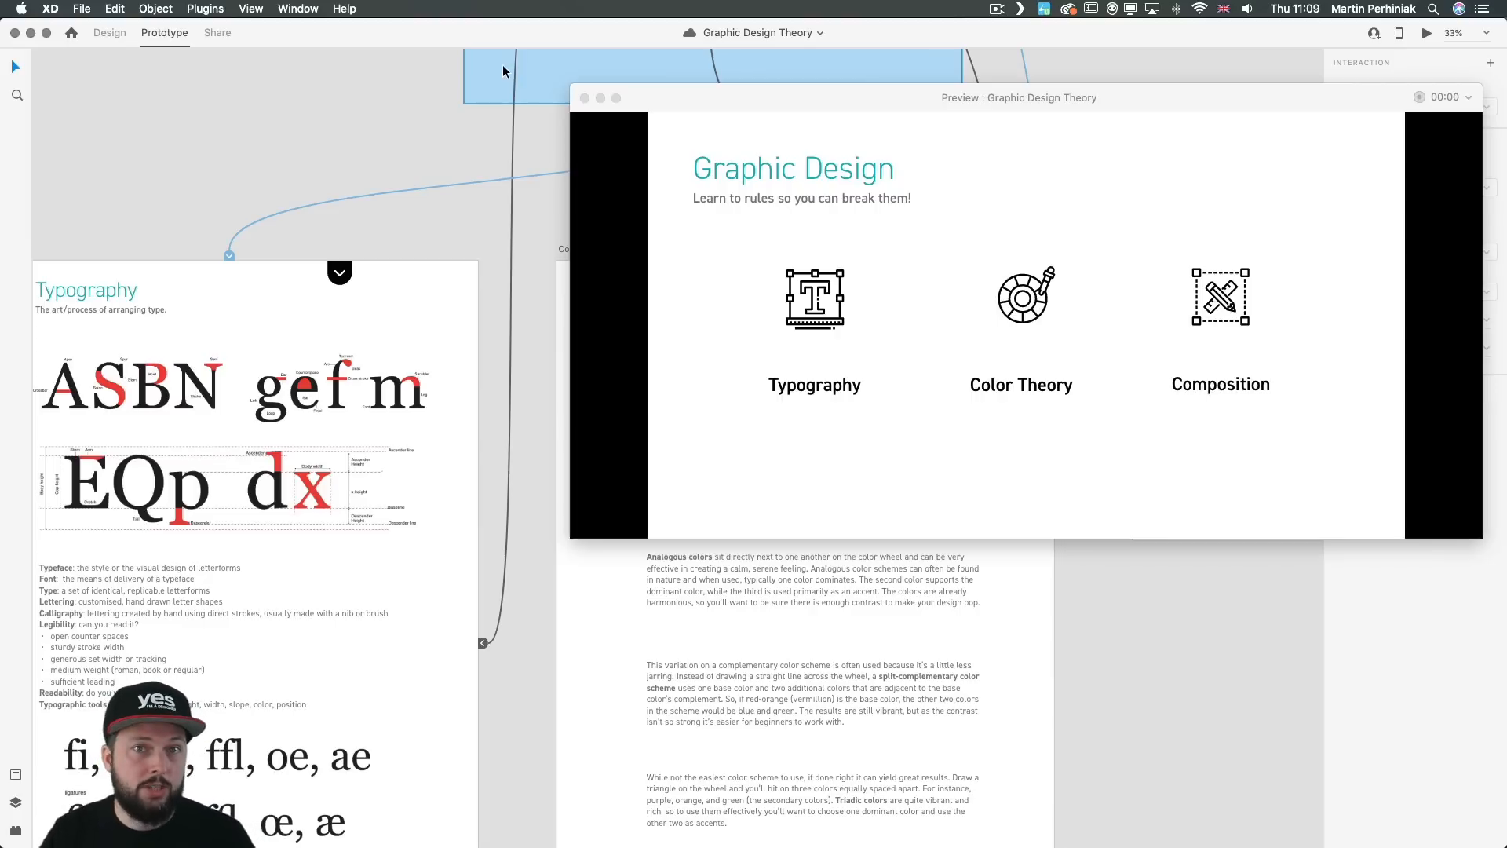
pyautogui.click(595, 582)
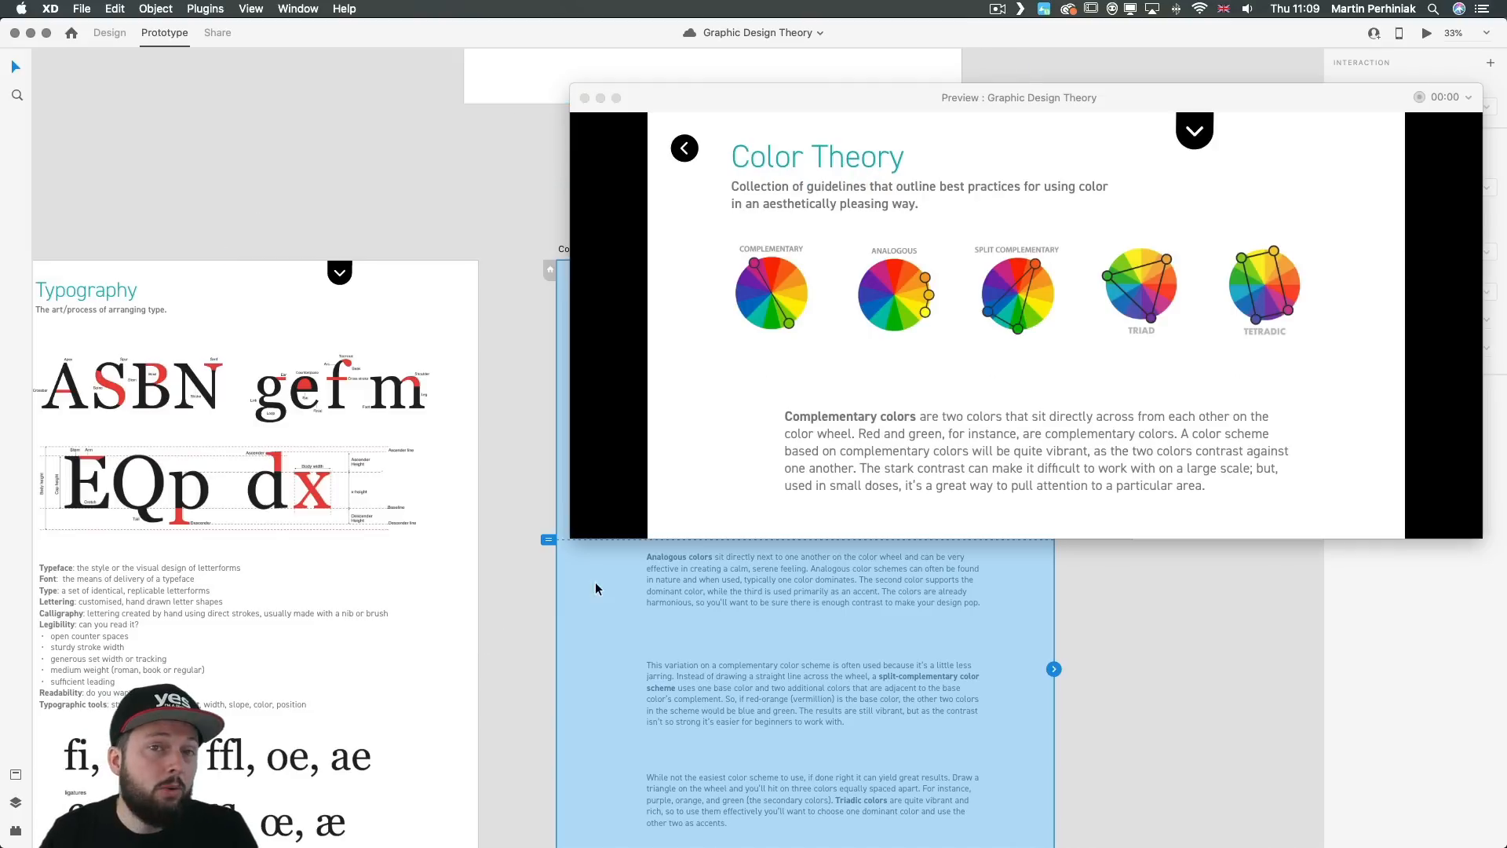
pyautogui.click(429, 293)
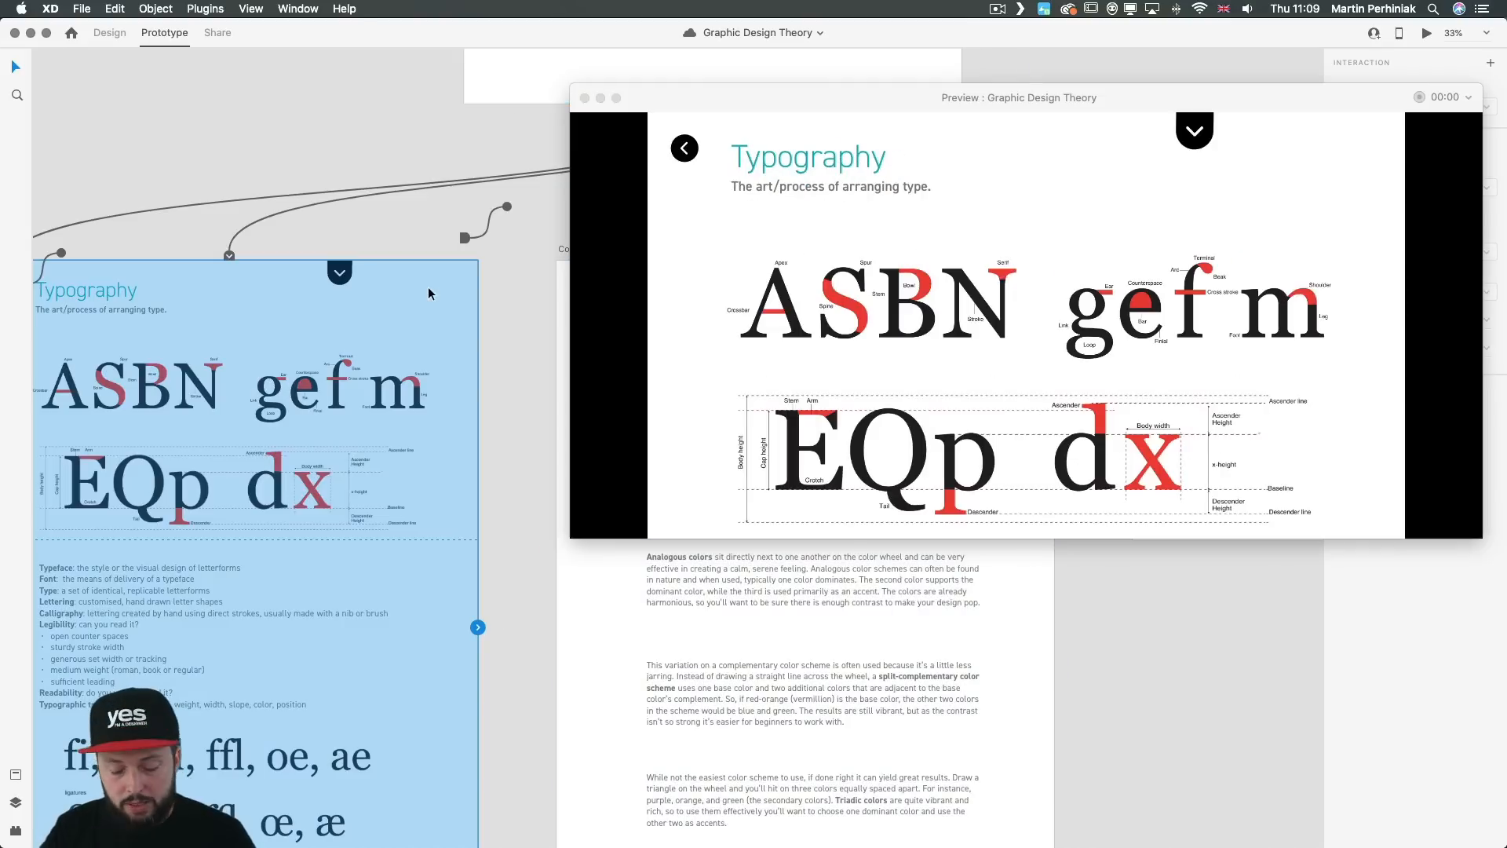
pyautogui.press('super+0')
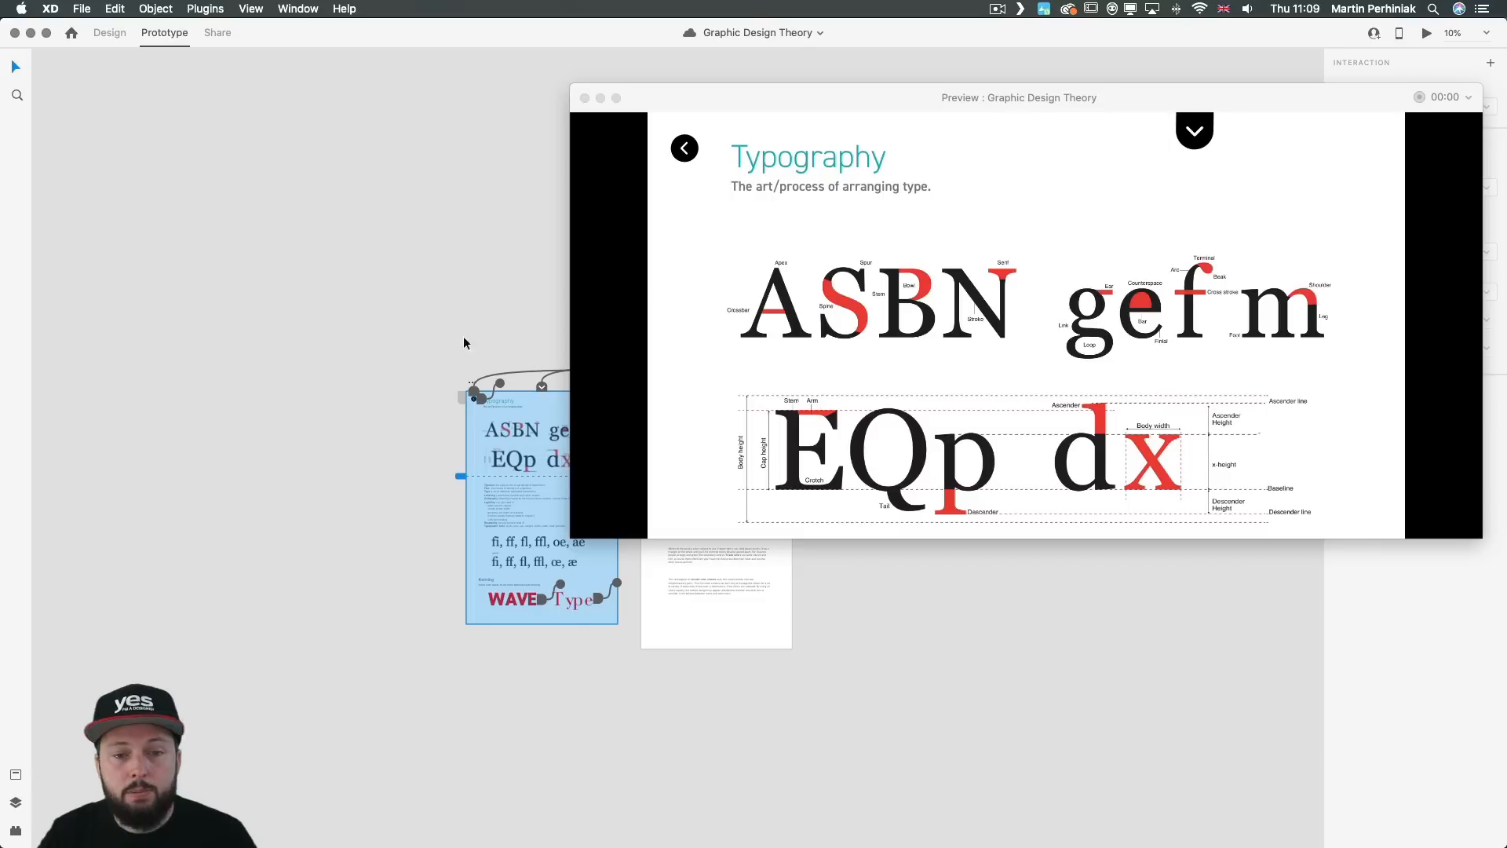
pyautogui.moveTo(571, 536); pyautogui.dragTo(808, 531)
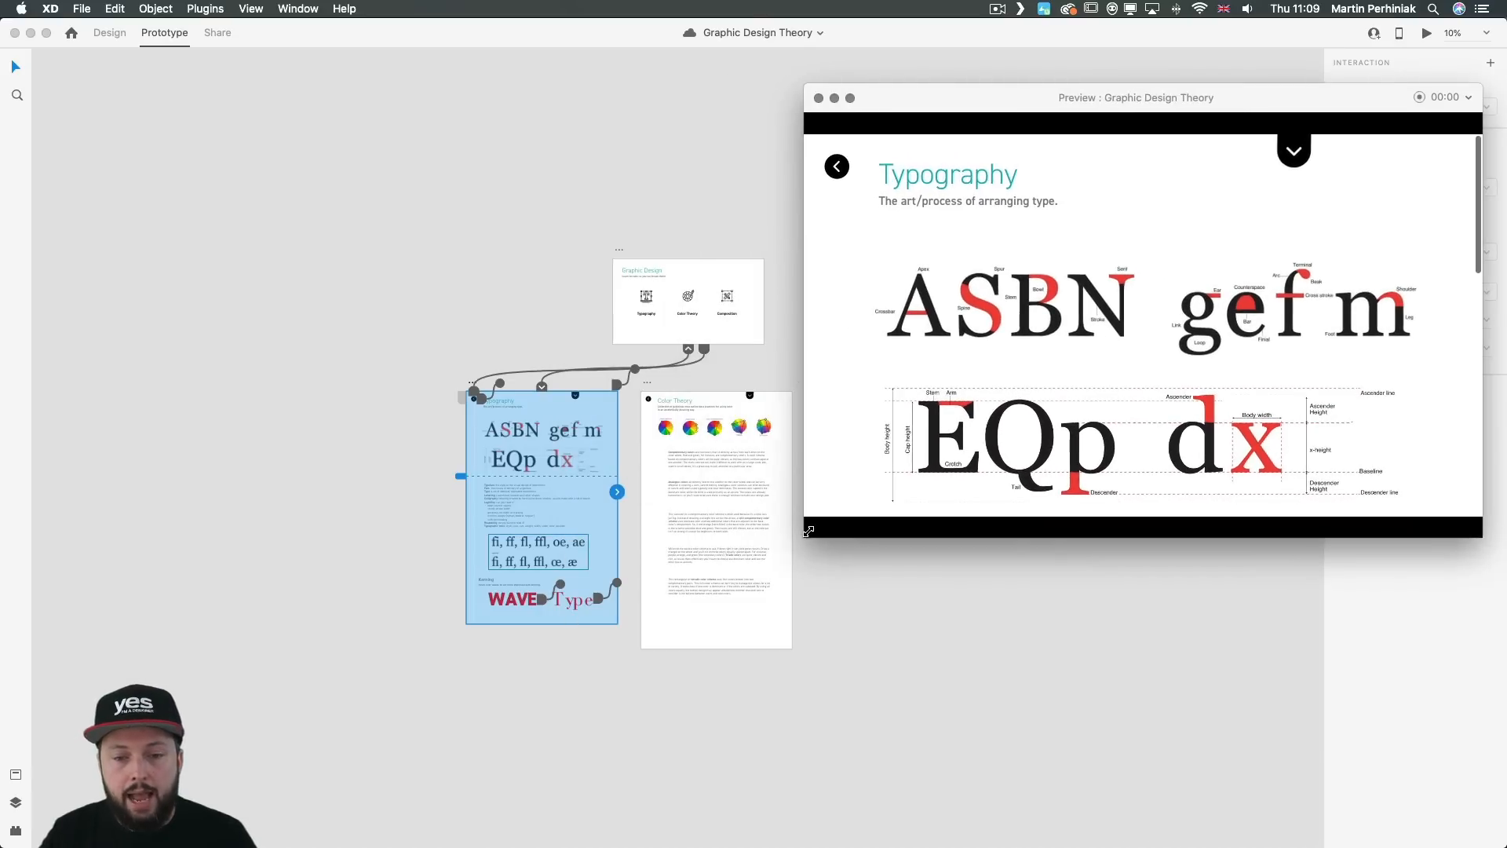
pyautogui.hscroll(4, 754, 232)
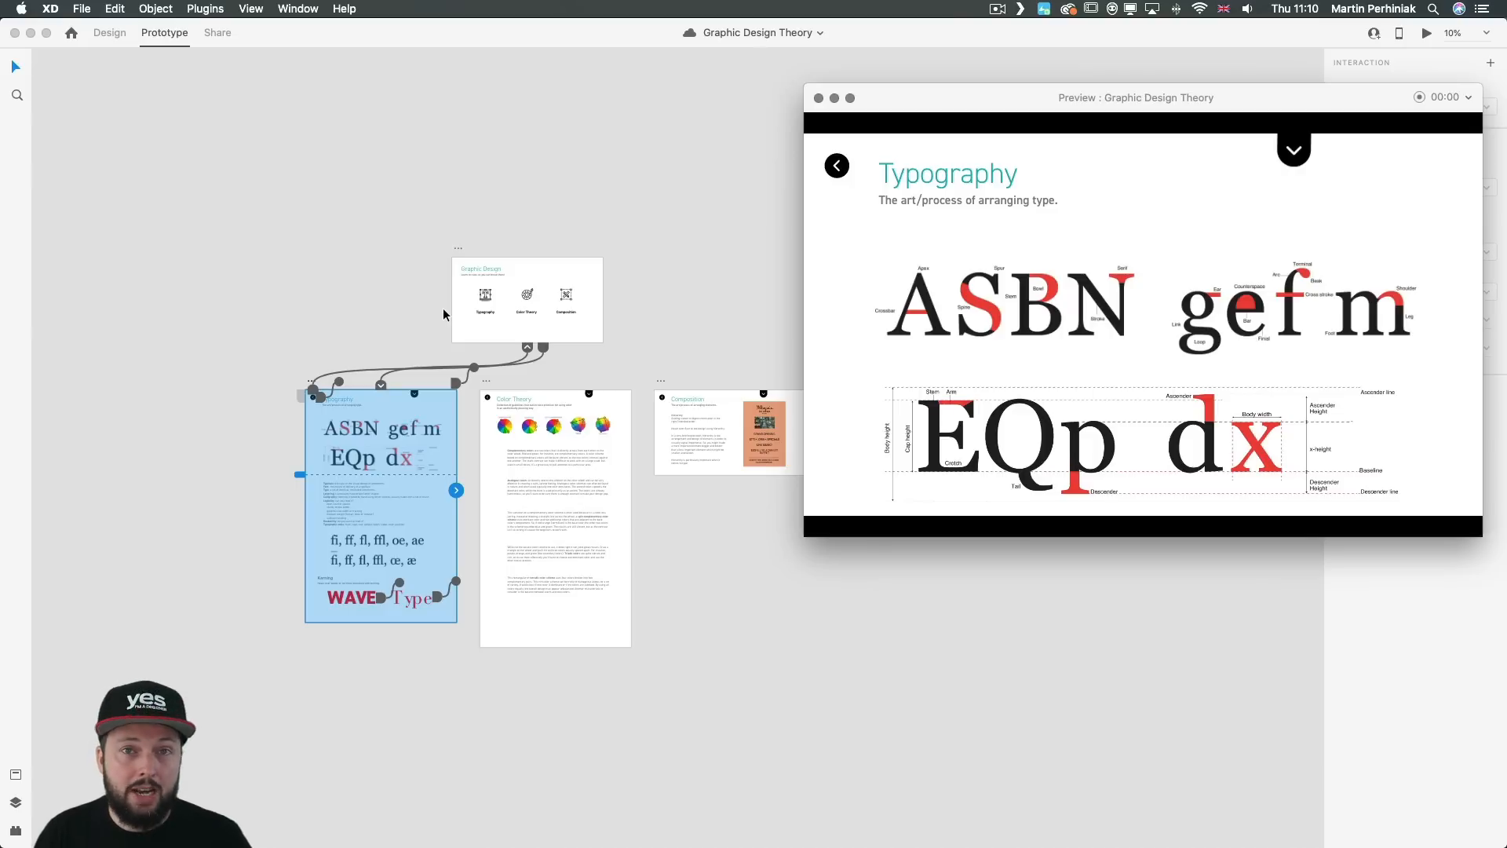
# Step: Enlarge the preview window and examine the hover effect on the word WAVE in the Typography artboard's Kerning section
pyautogui.moveTo(804, 536); pyautogui.dragTo(199, 813)
pyautogui.moveTo(480, 114); pyautogui.dragTo(425, 62)
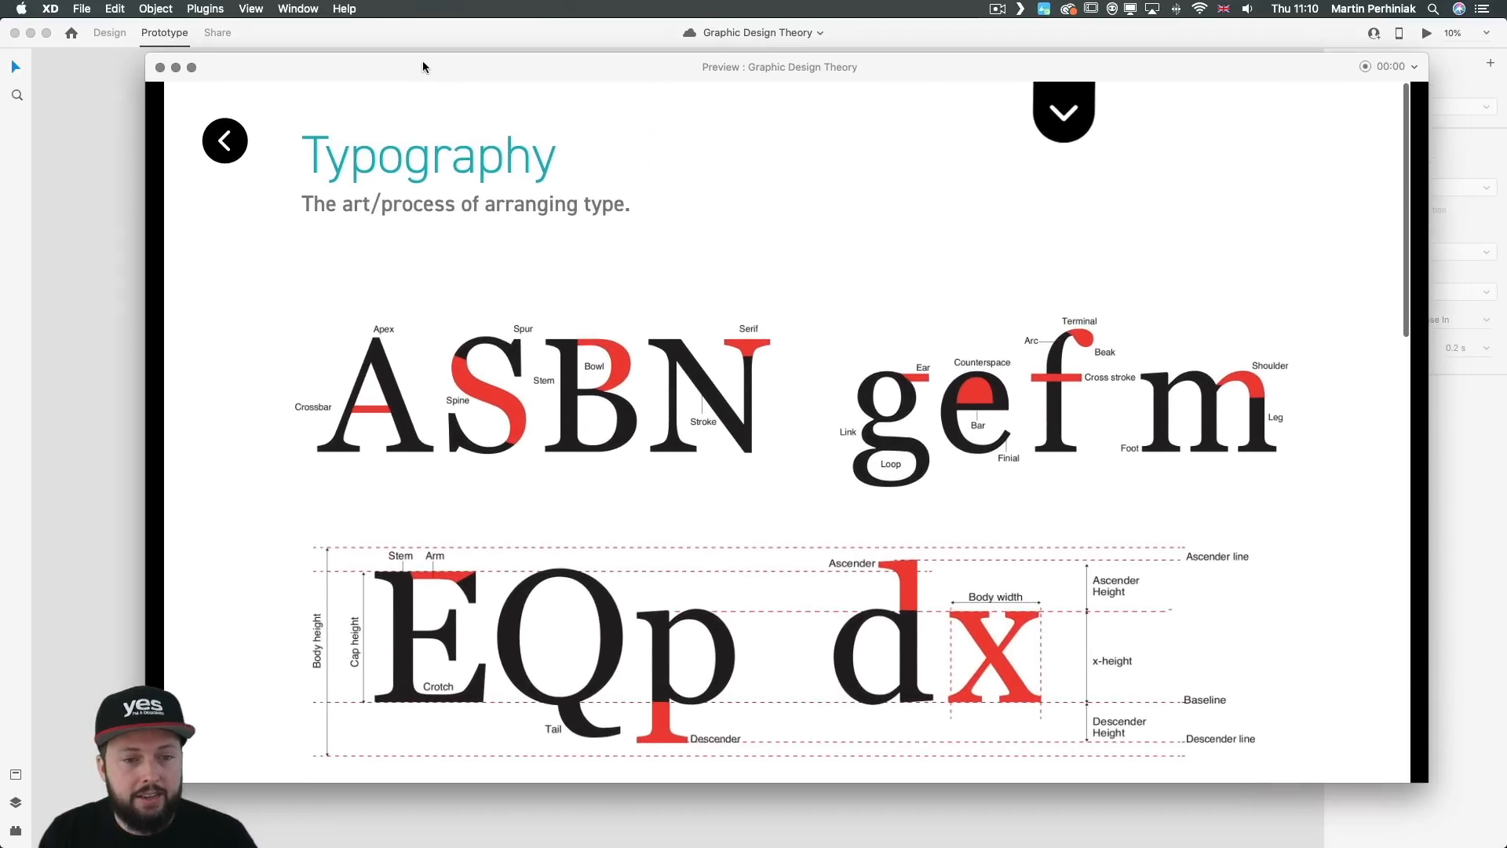
pyautogui.scroll(-6, 446, 308)
pyautogui.scroll(-10, 463, 319)
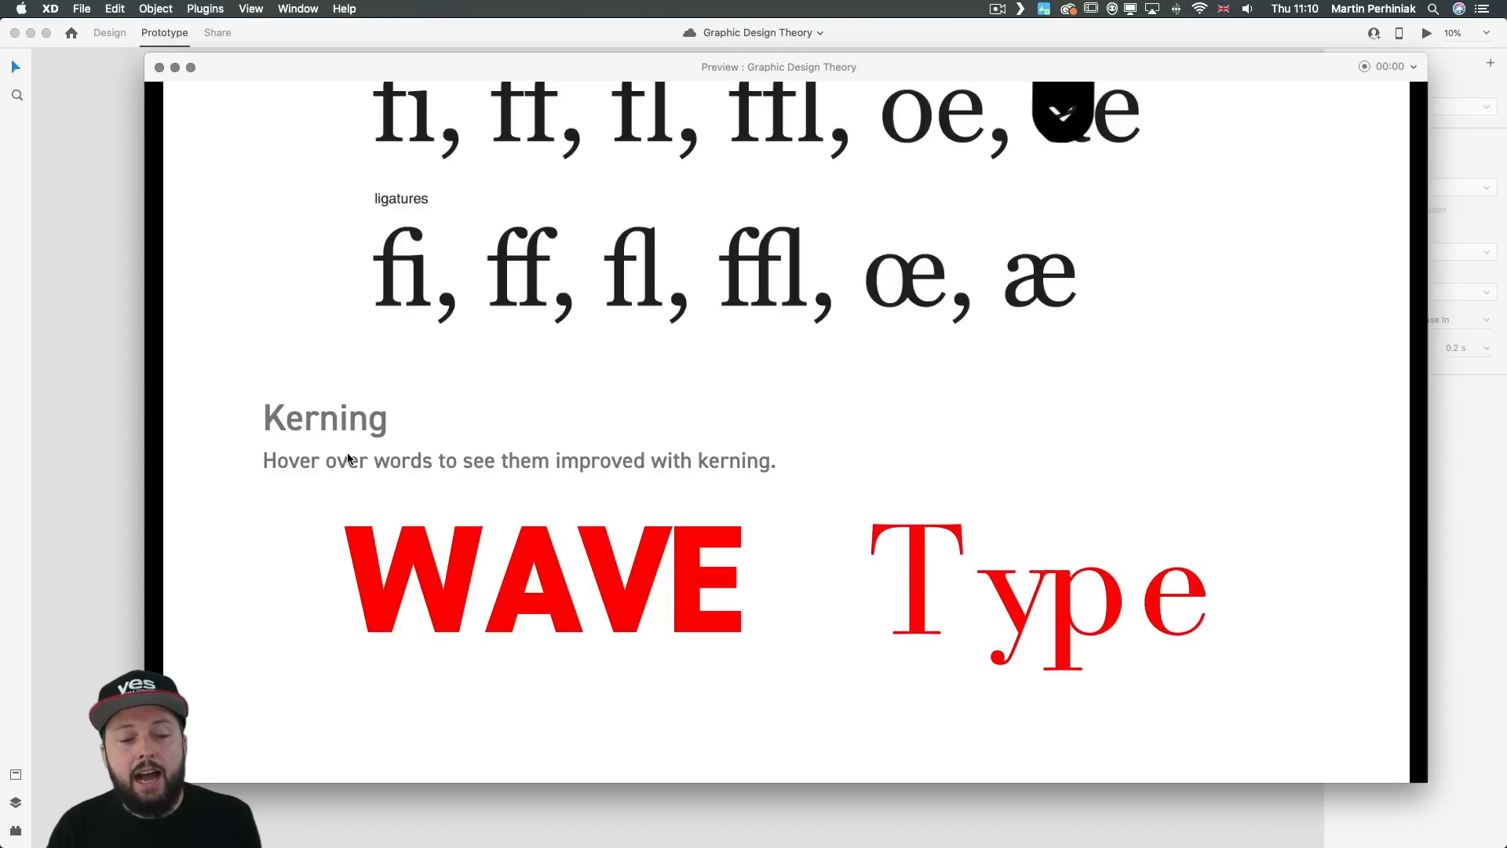
pyautogui.moveTo(410, 531)
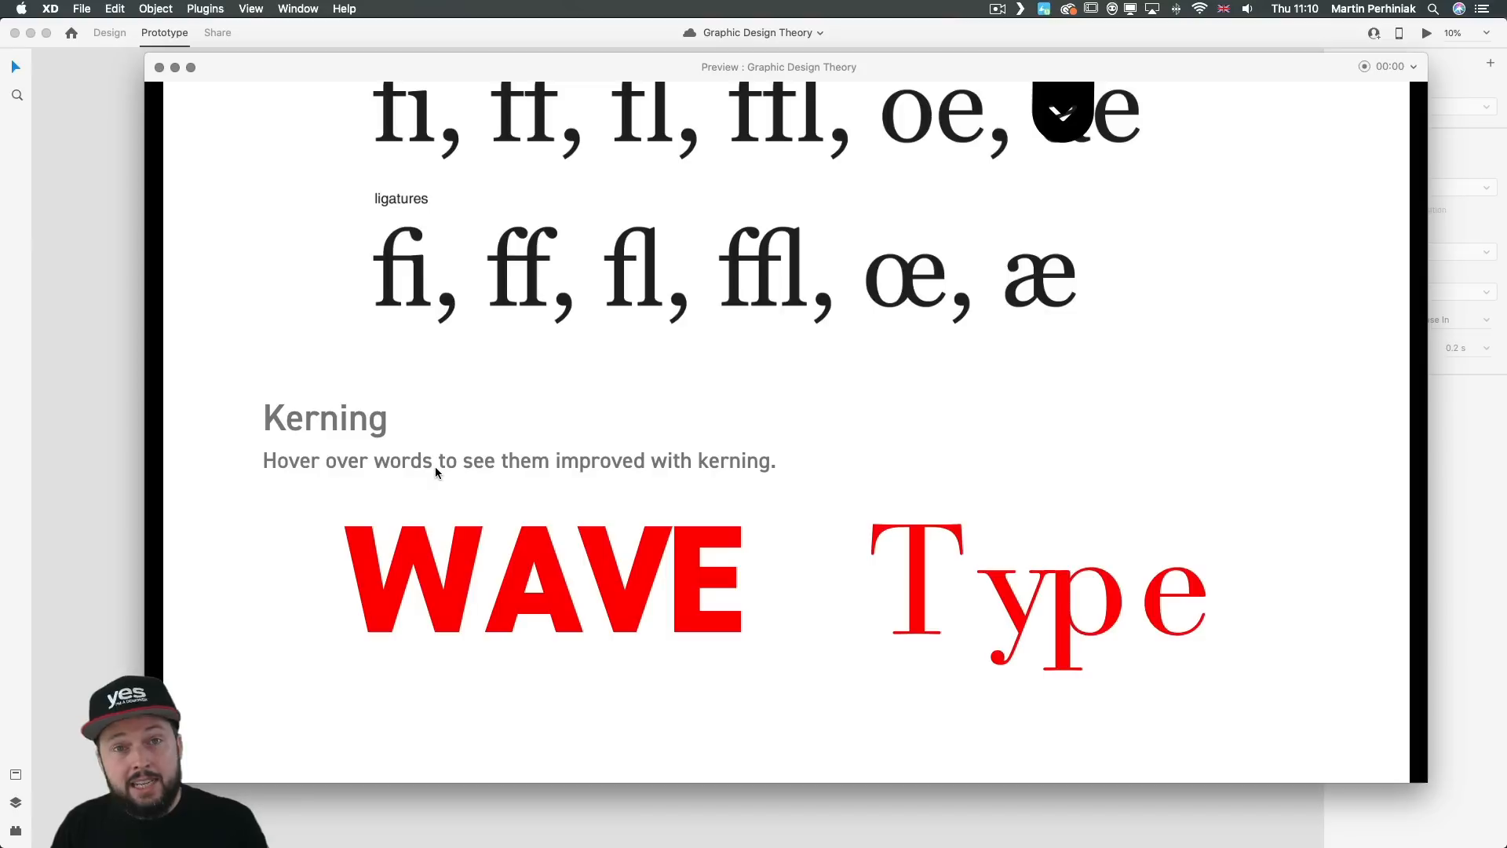
pyautogui.moveTo(435, 556)
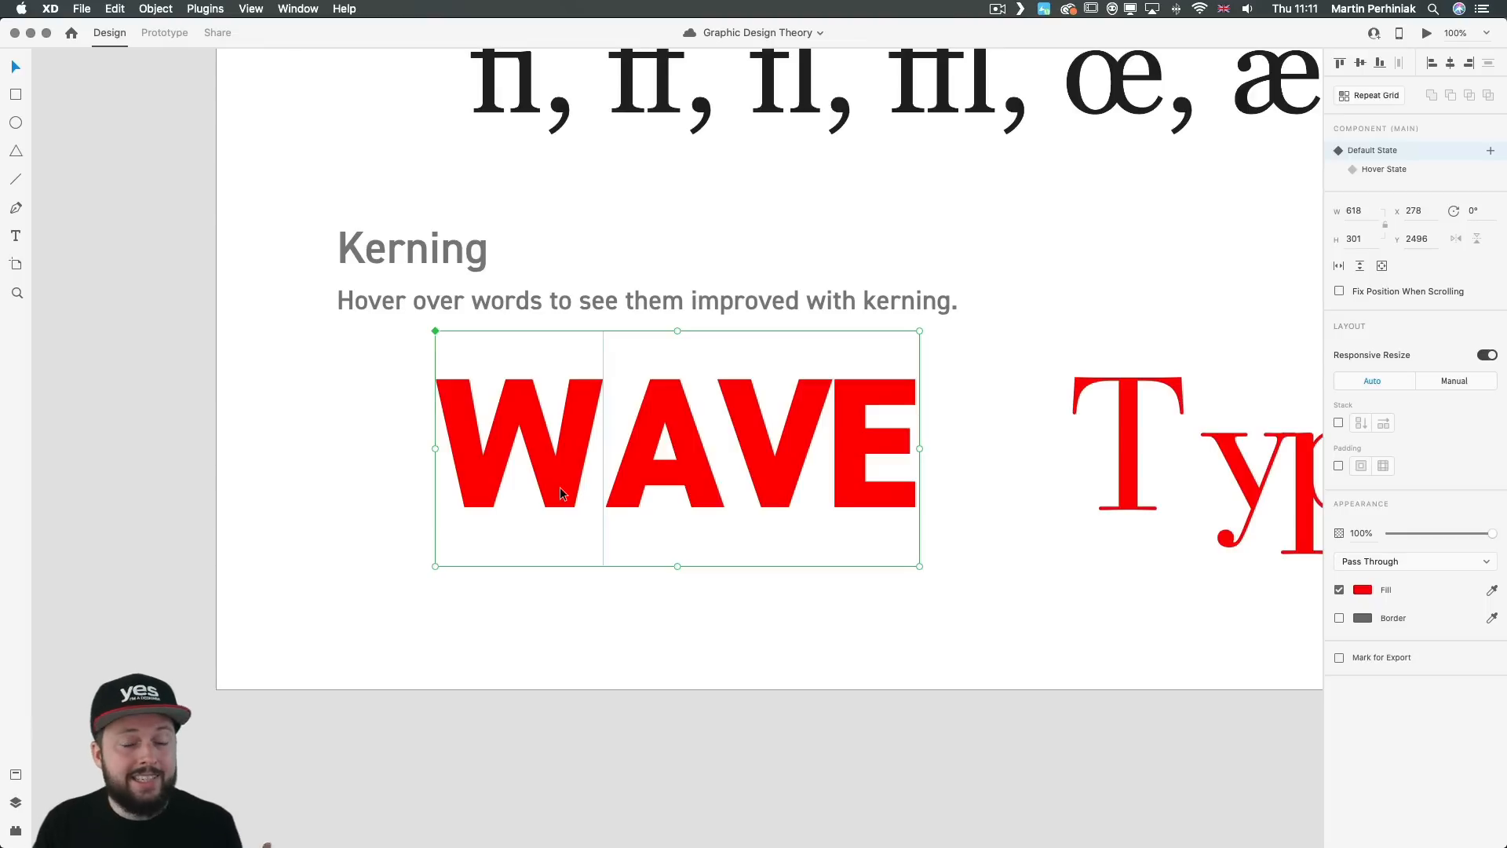
# Step: Inspect the separate letters of the WAVE component in Design mode and compare its Hover State with its Default State
pyautogui.doubleClick(562, 493)
pyautogui.click(695, 469)
pyautogui.click(788, 442)
pyautogui.click(879, 441)
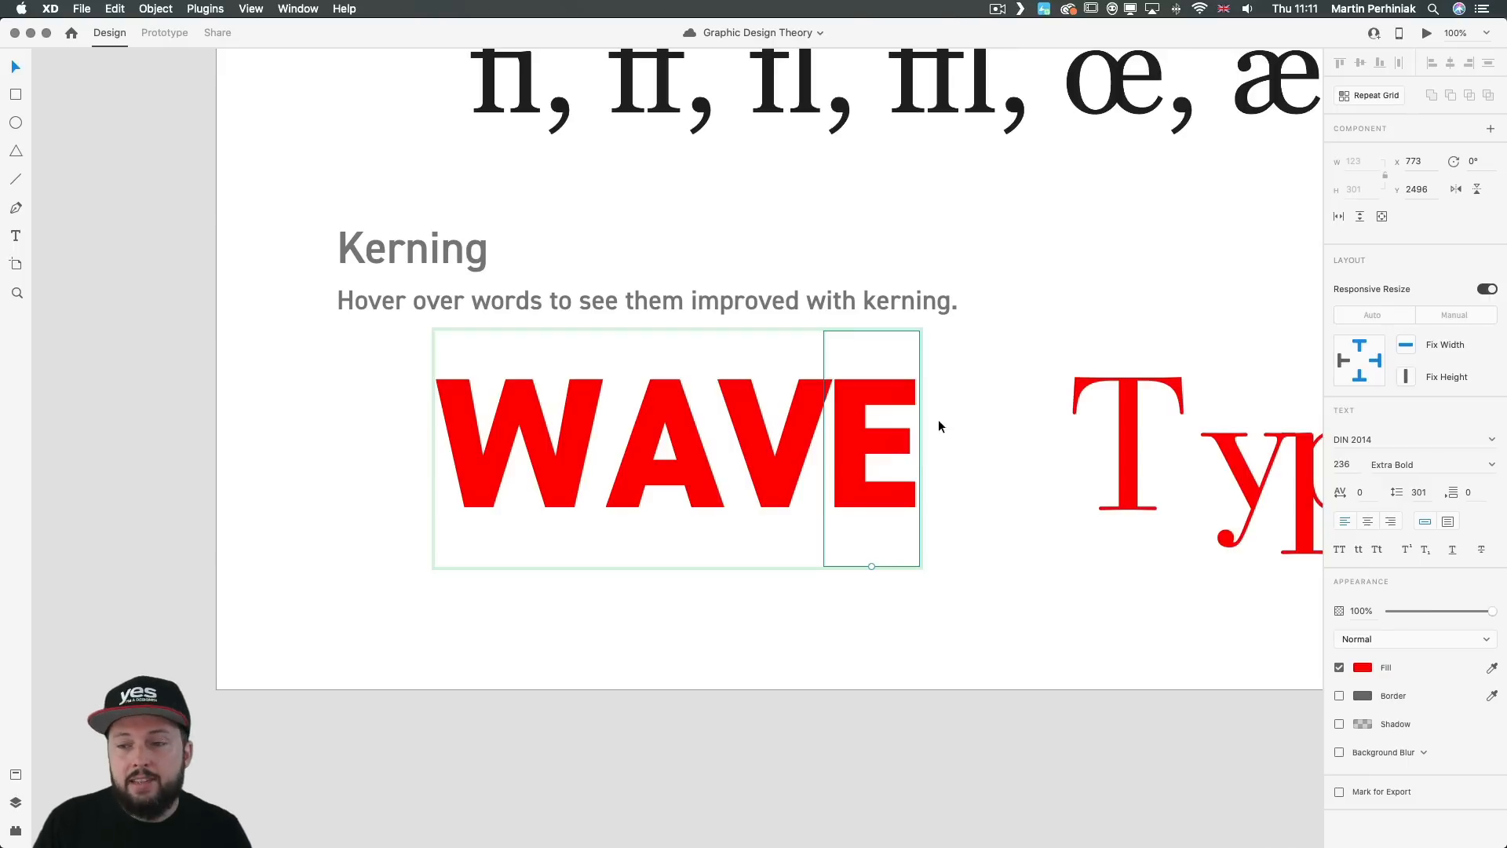
pyautogui.press('Escape')
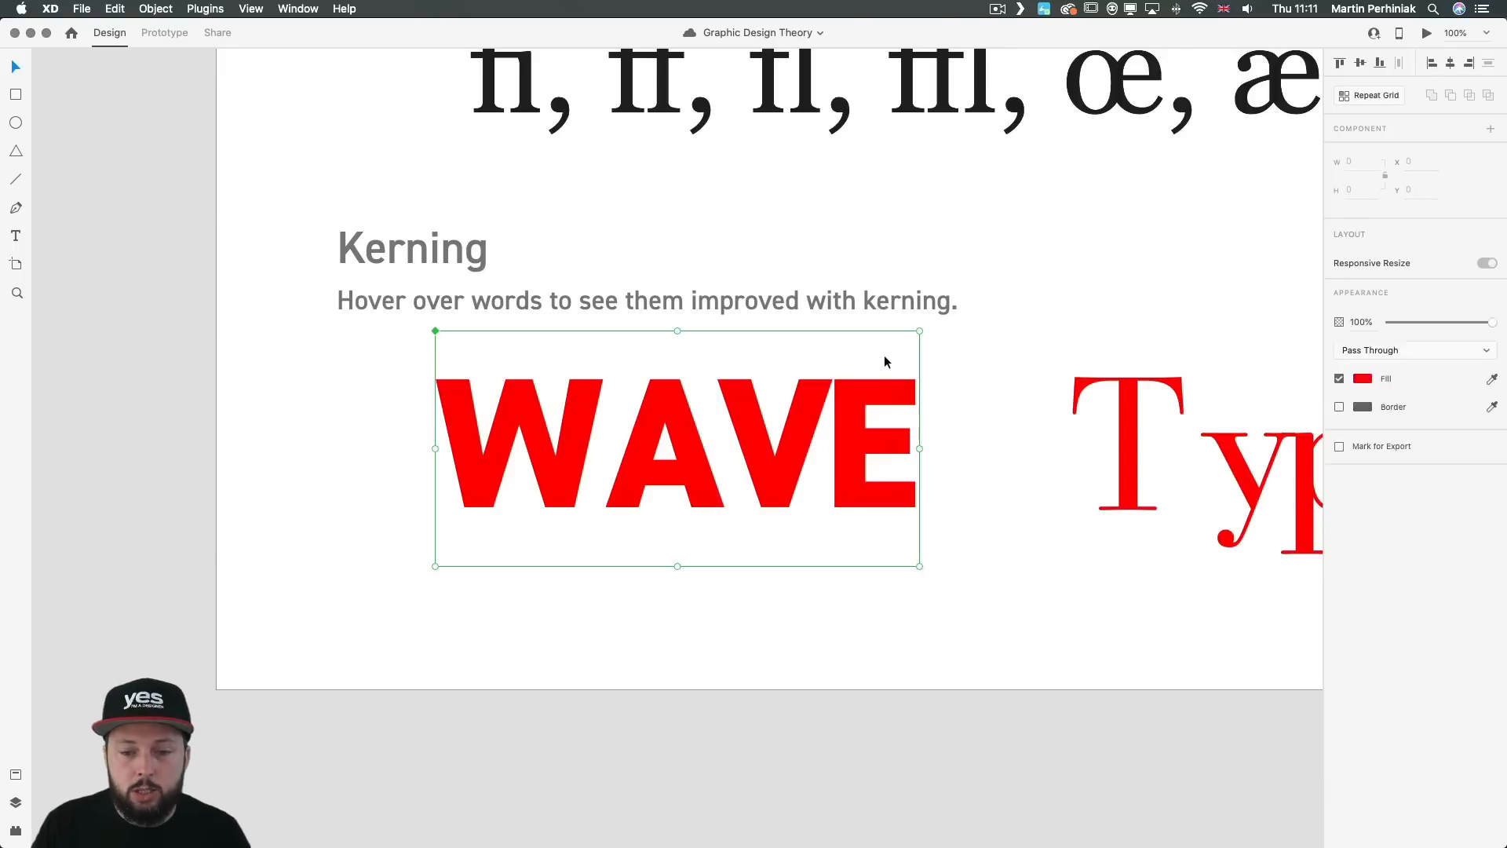
pyautogui.click(1387, 172)
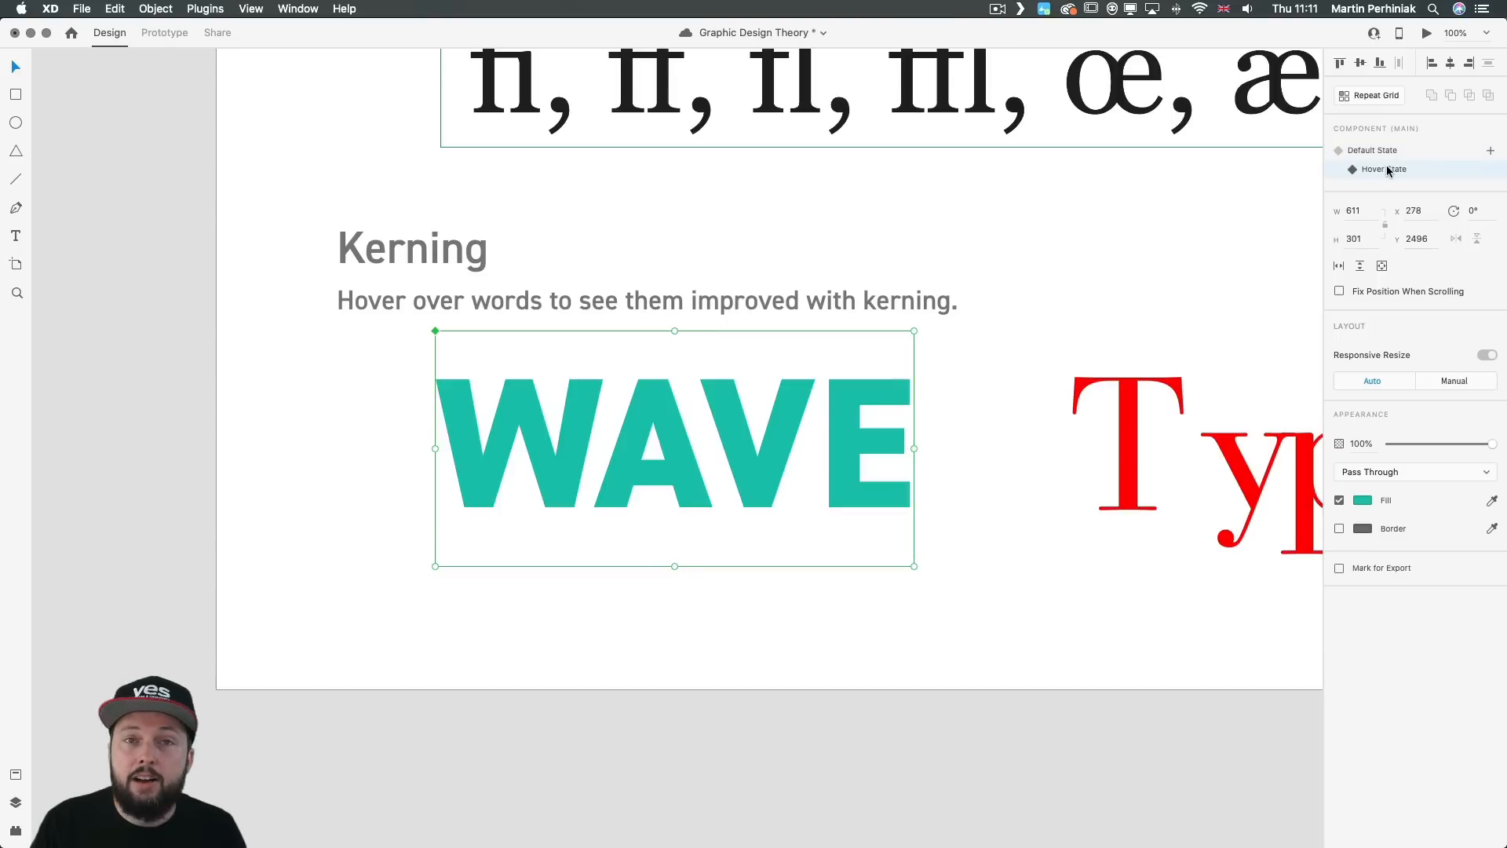
pyautogui.click(1373, 152)
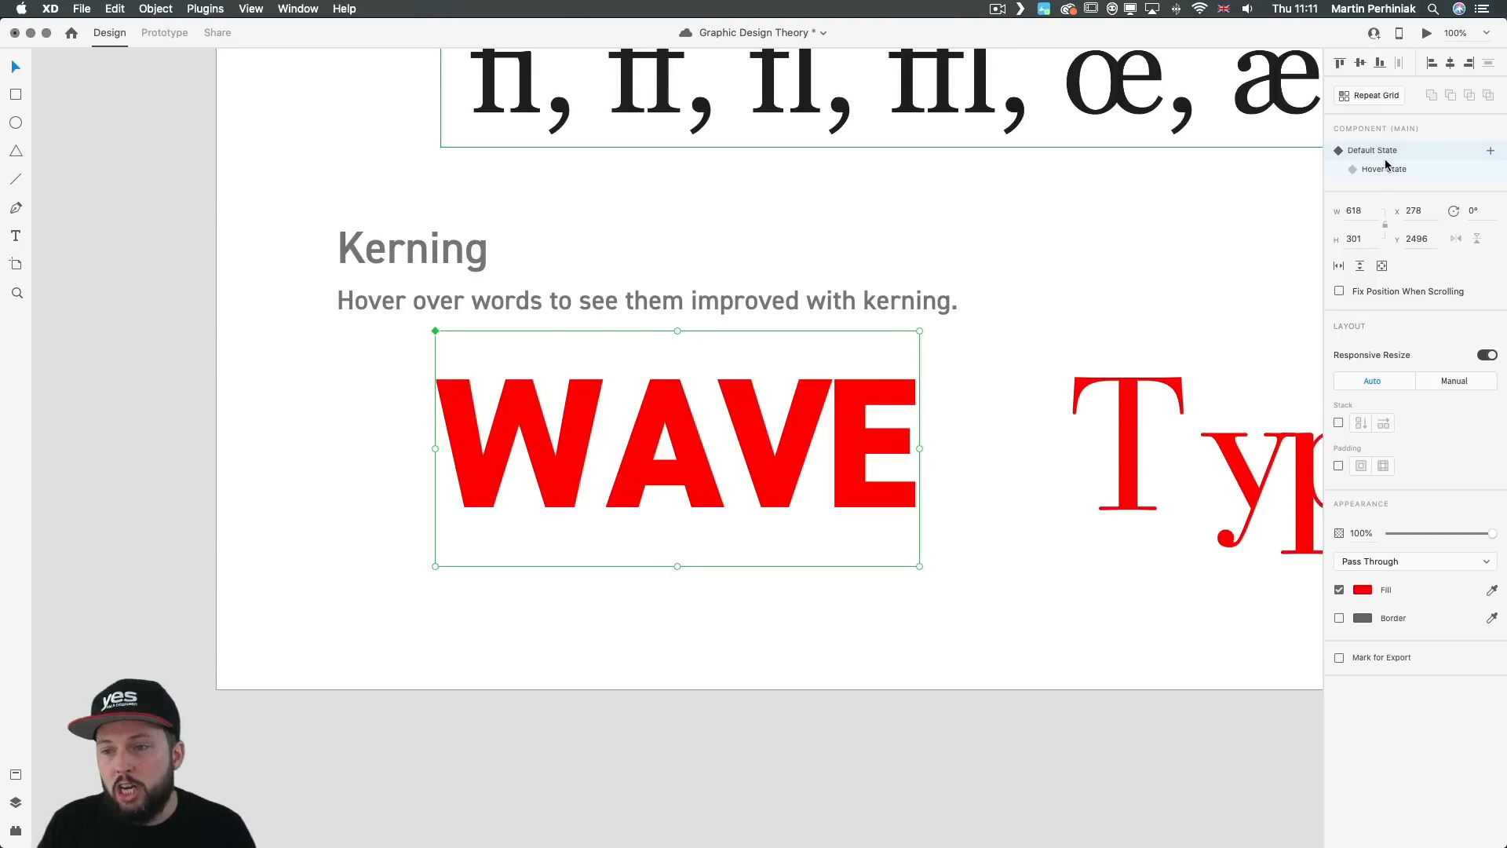
# Step: Take a last look at the WAVE component's states, deselect it and show all artboards at once
pyautogui.click(1385, 165)
pyautogui.click(1042, 208)
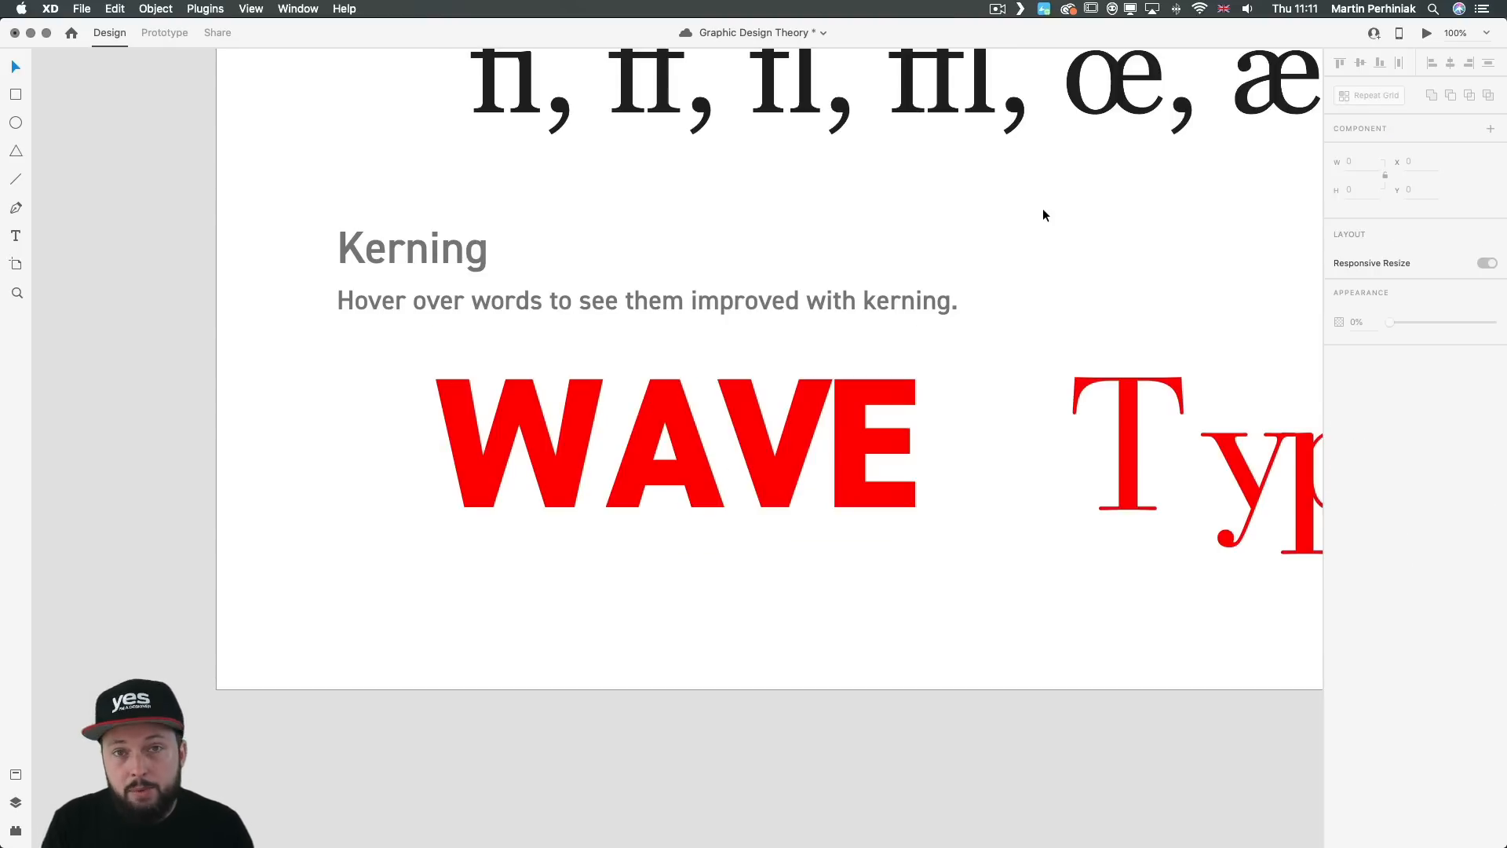
pyautogui.press('super+0')
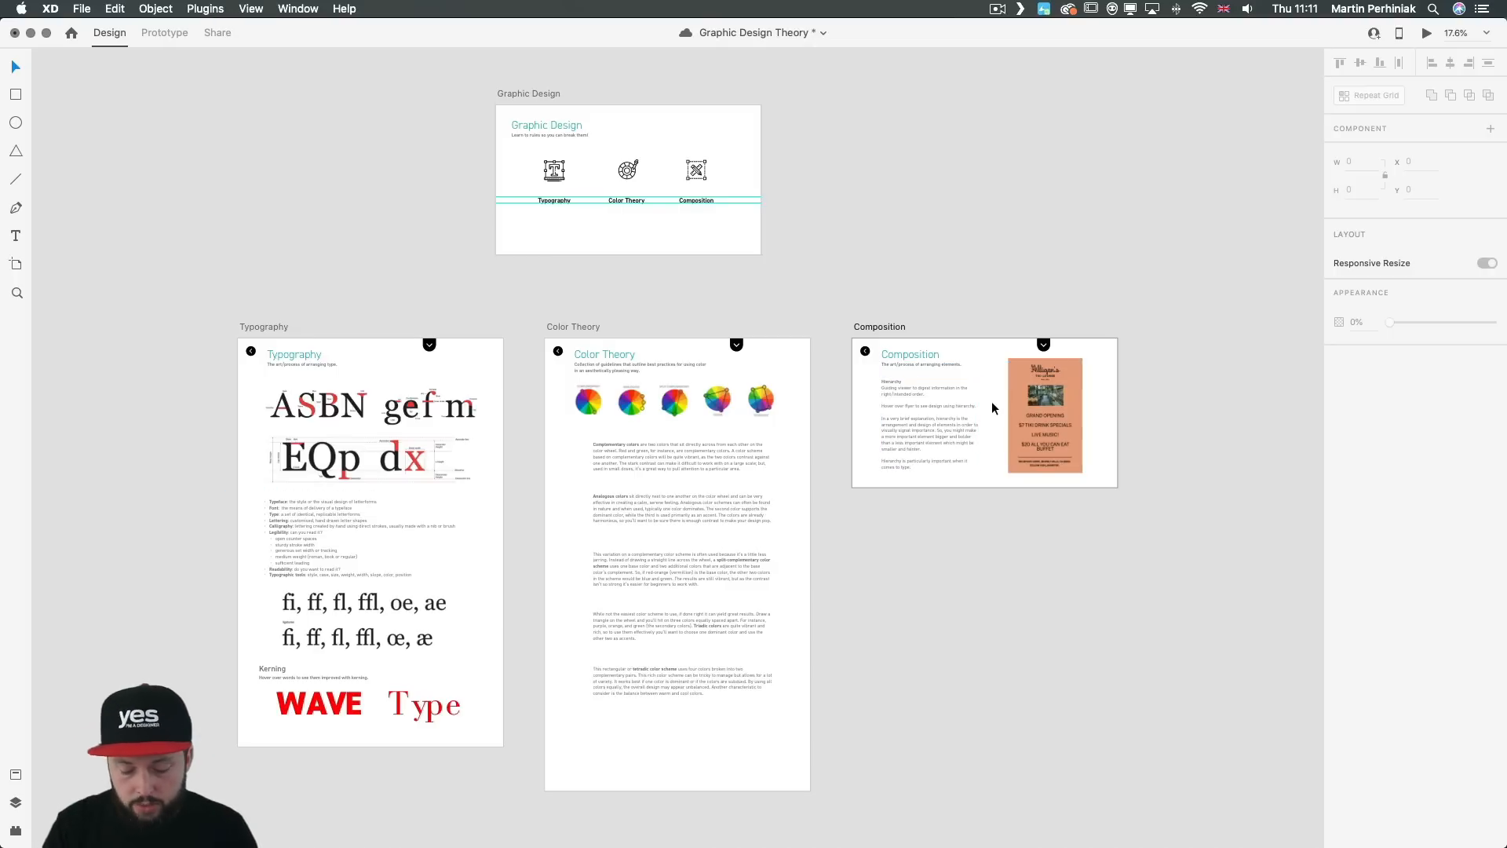
# Step: Preview the Composition artboard and examine the hover effect on the hierarchy flyer
pyautogui.press('super+Return')
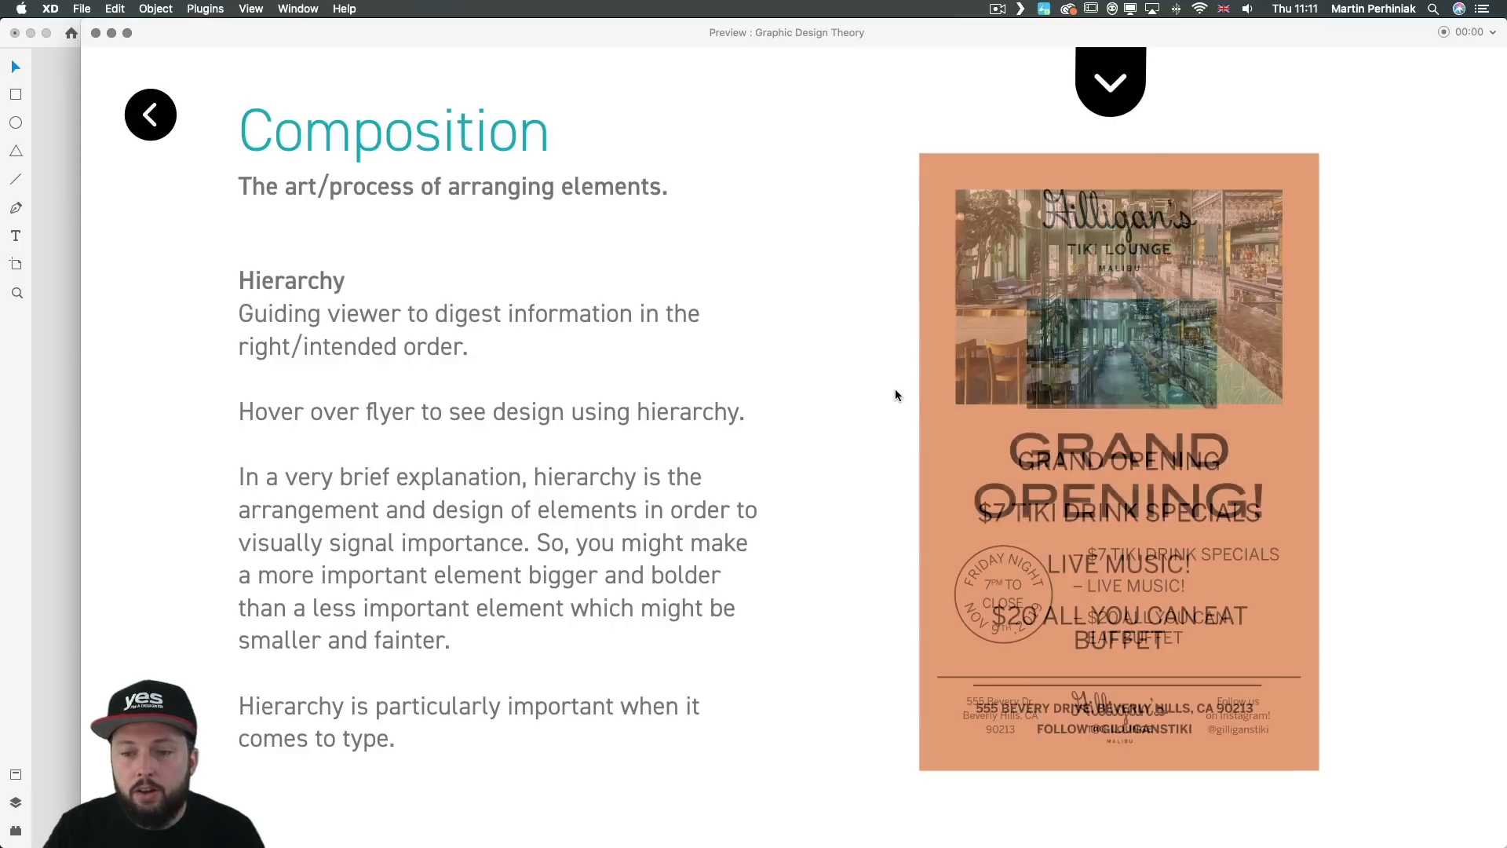
pyautogui.moveTo(992, 391)
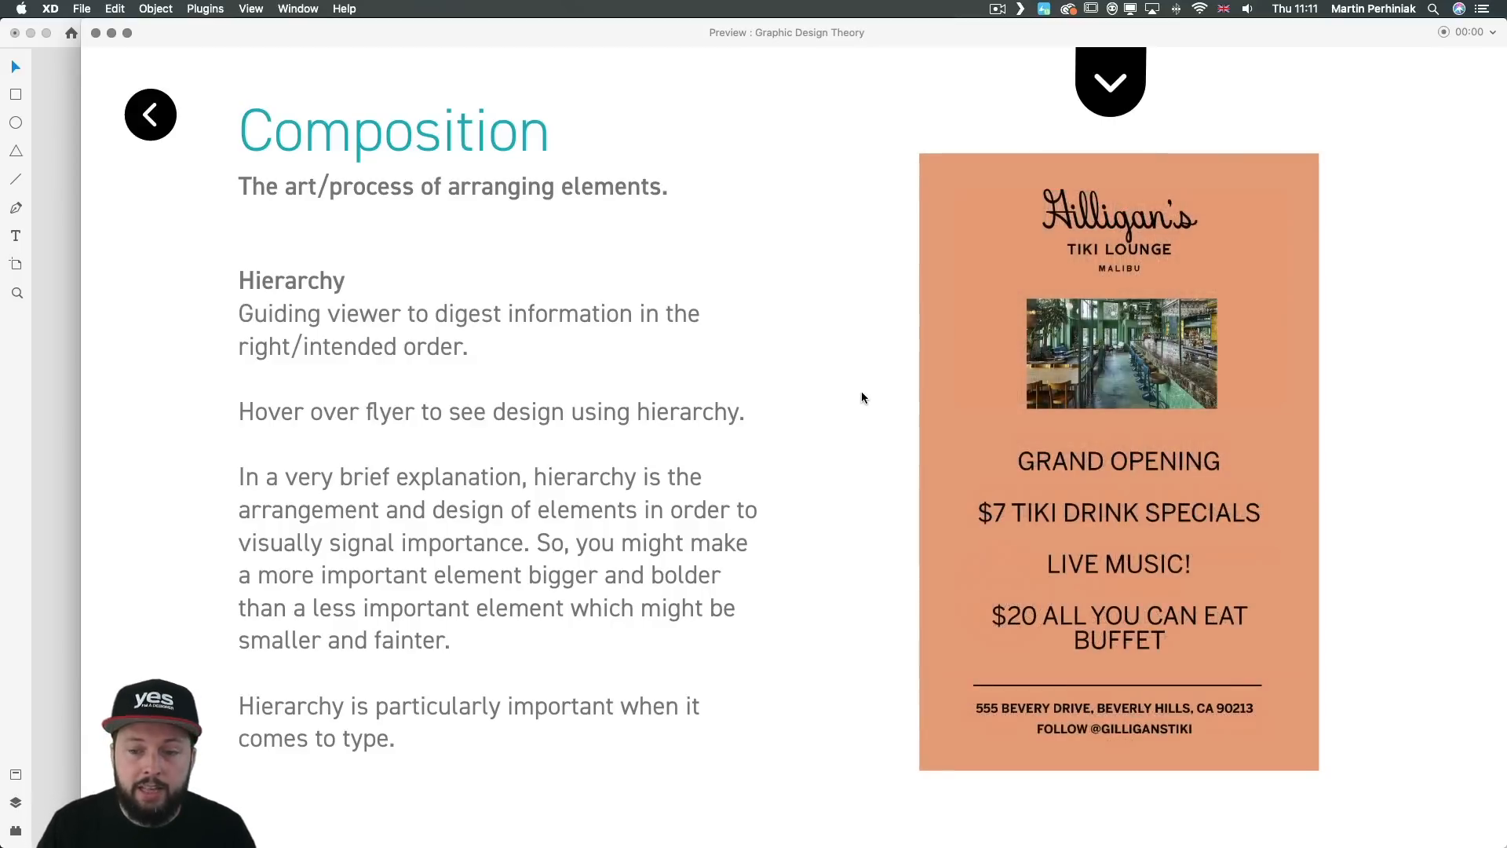
pyautogui.moveTo(941, 399)
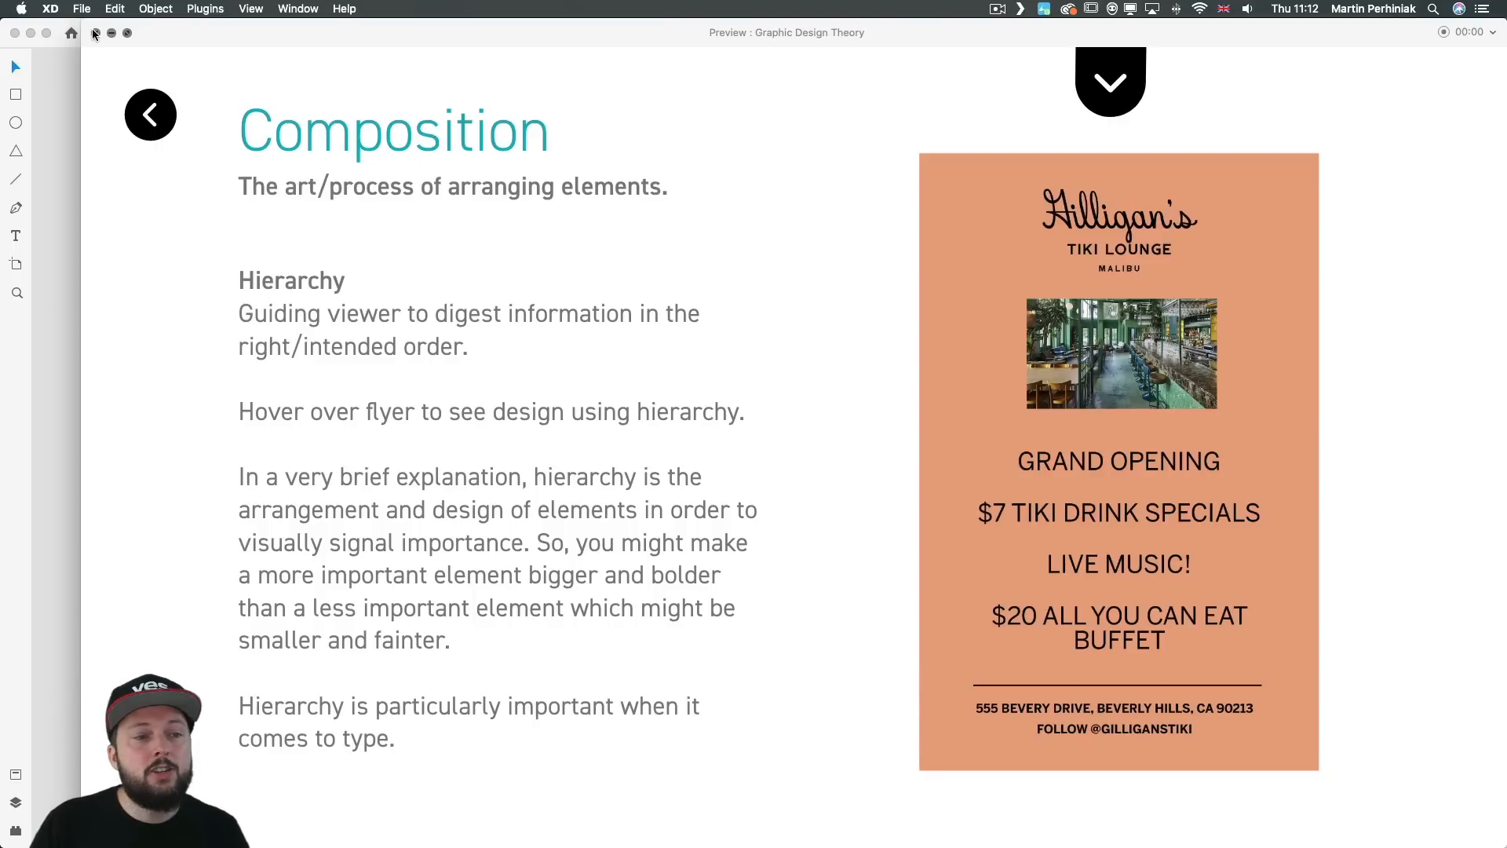
pyautogui.click(96, 33)
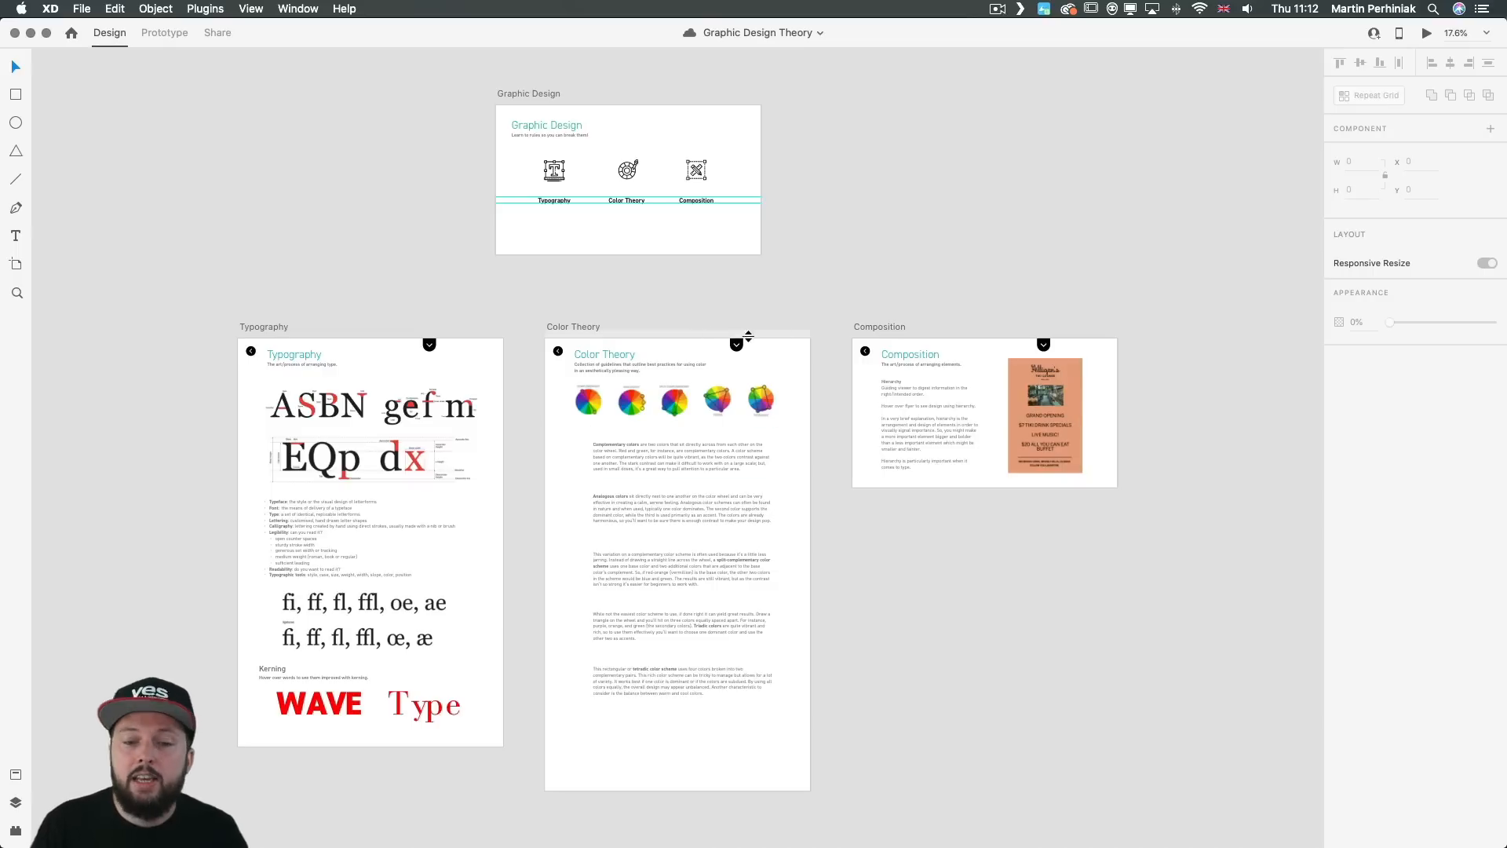
# Step: Preview the Color Theory artboard and check where the Complementary and Analogous color wheels scroll to
pyautogui.click(783, 355)
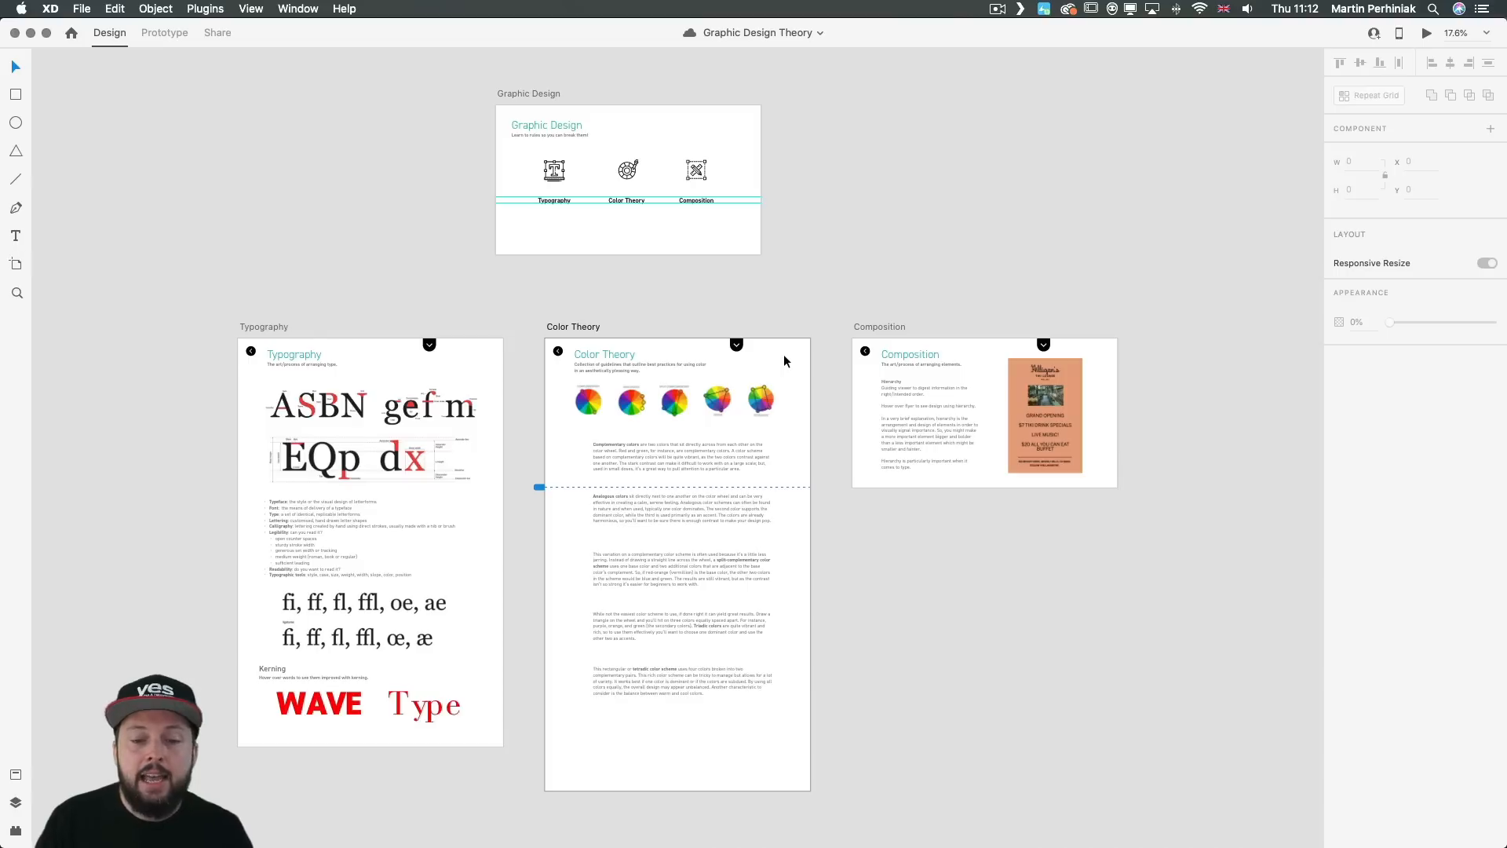
pyautogui.press('super+Return')
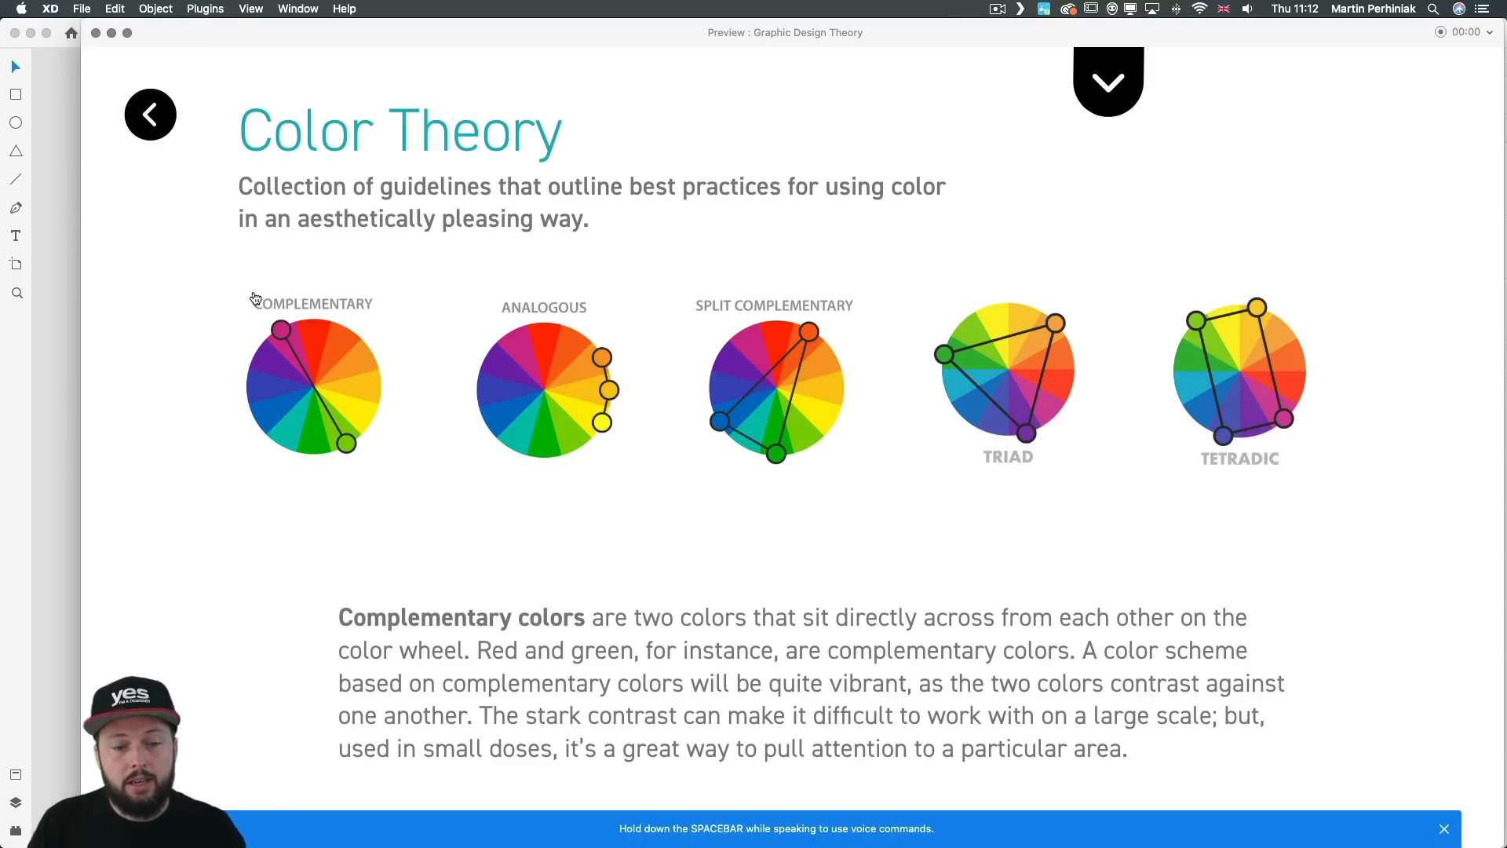
pyautogui.scroll(-15, 311, 320)
pyautogui.scroll(15, 311, 319)
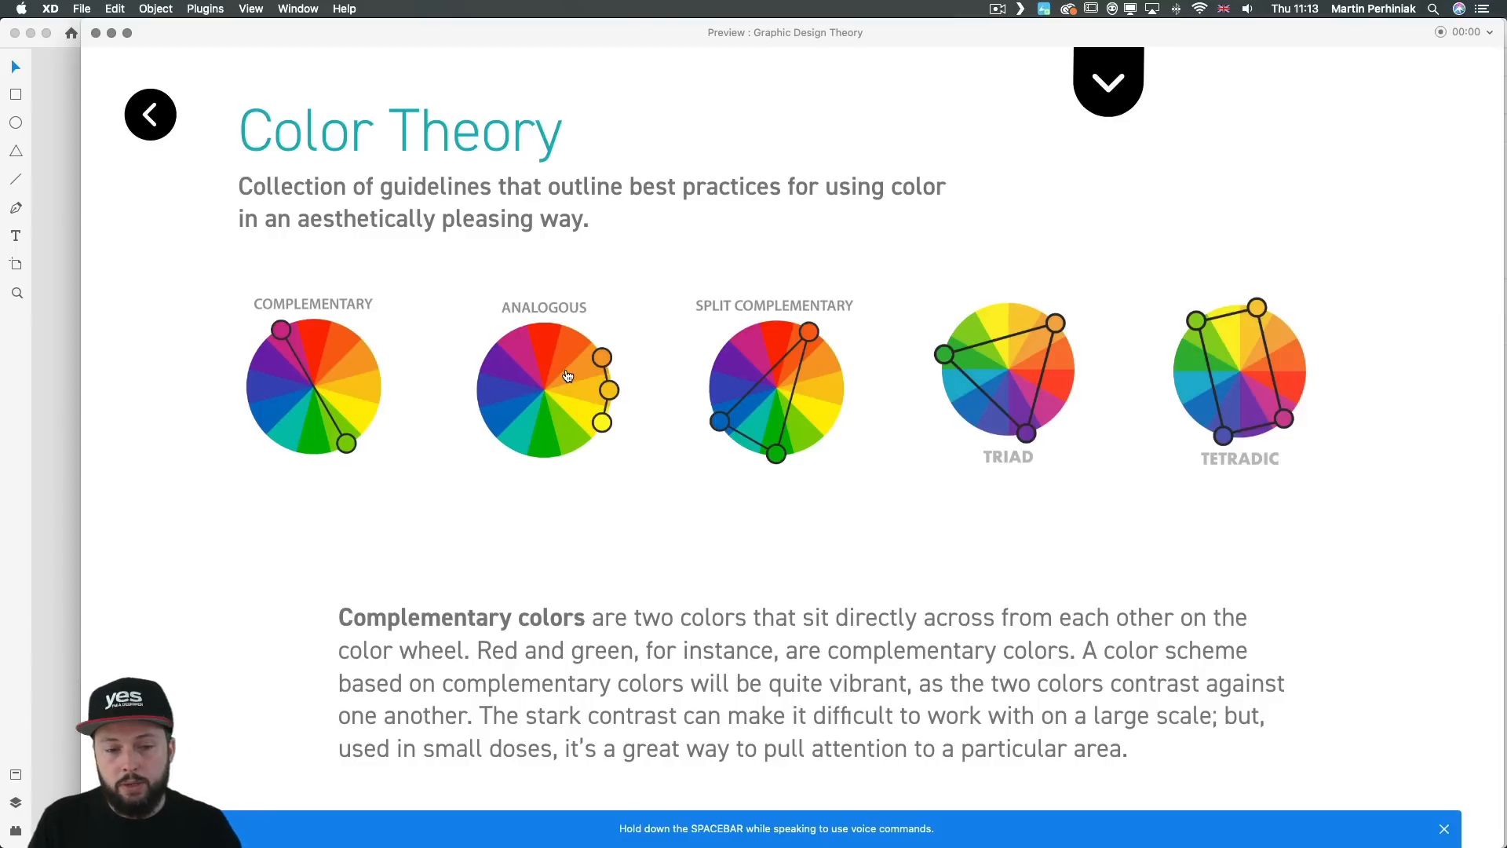
pyautogui.scroll(-5, 318, 360)
pyautogui.scroll(-1, 318, 360)
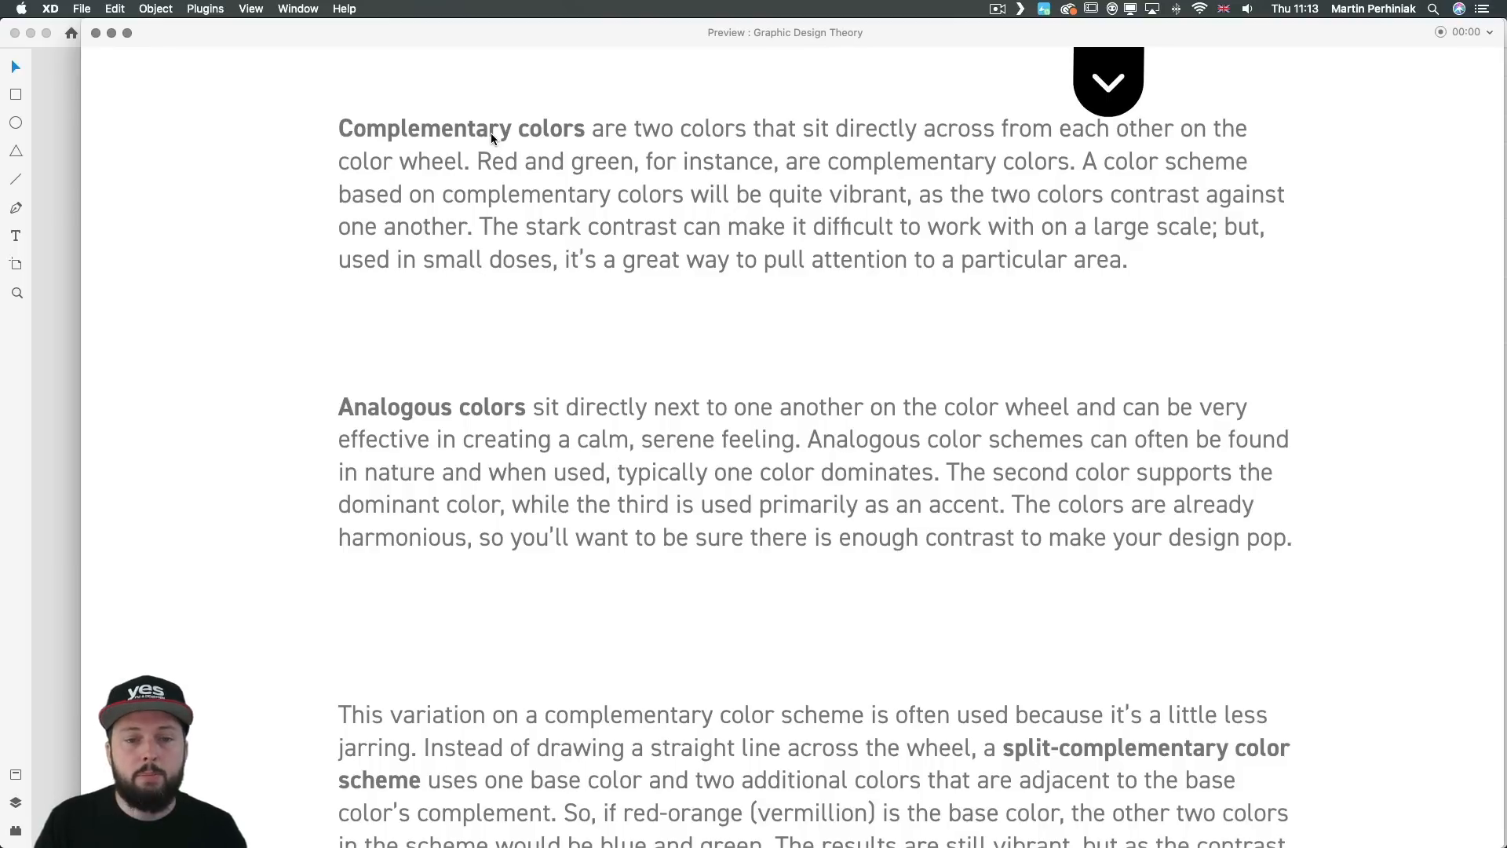
pyautogui.scroll(4, 492, 133)
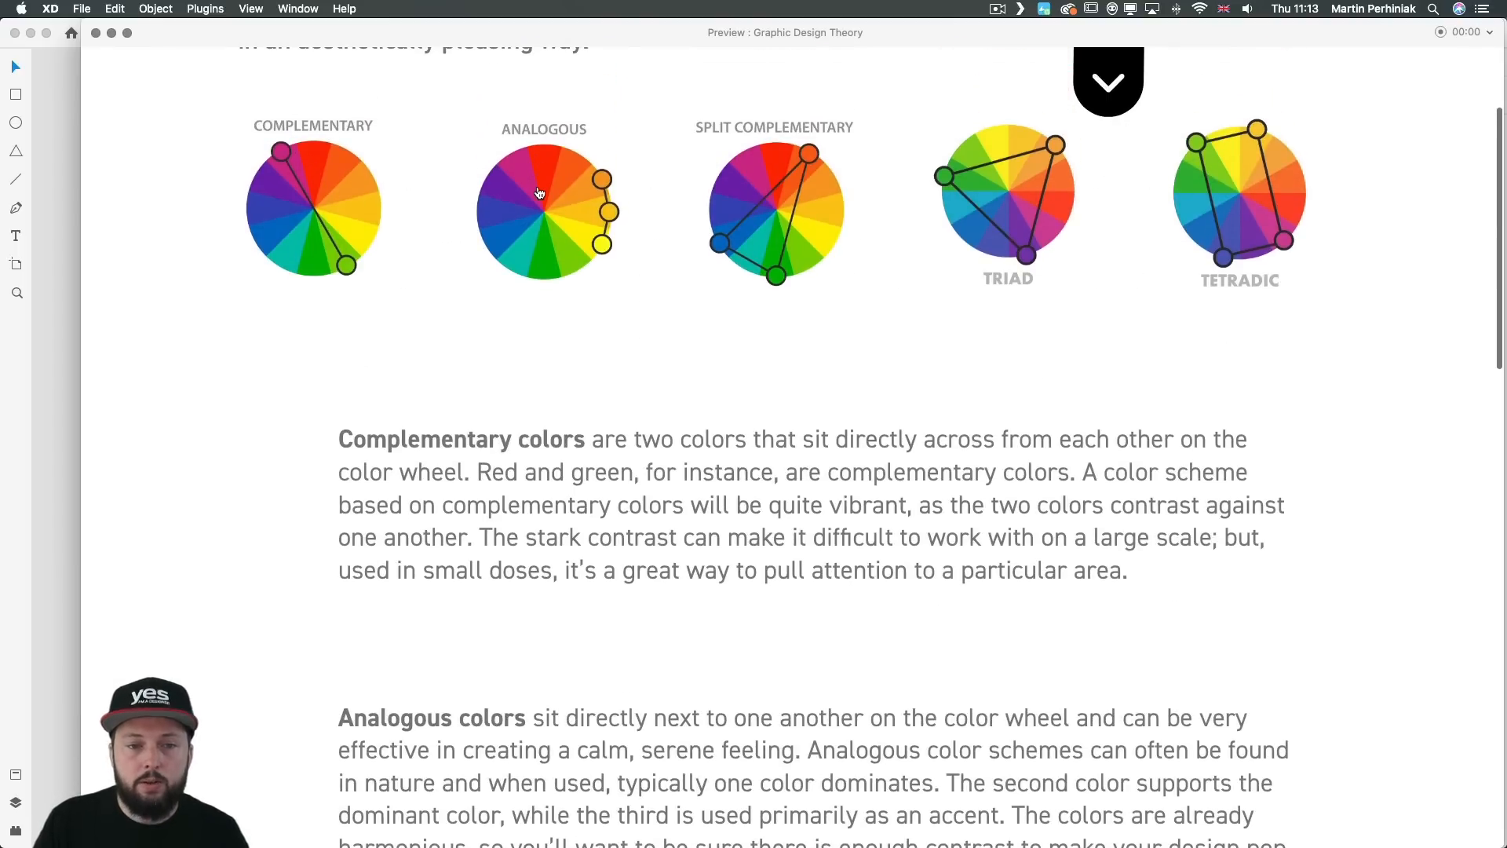
pyautogui.scroll(-7, 536, 176)
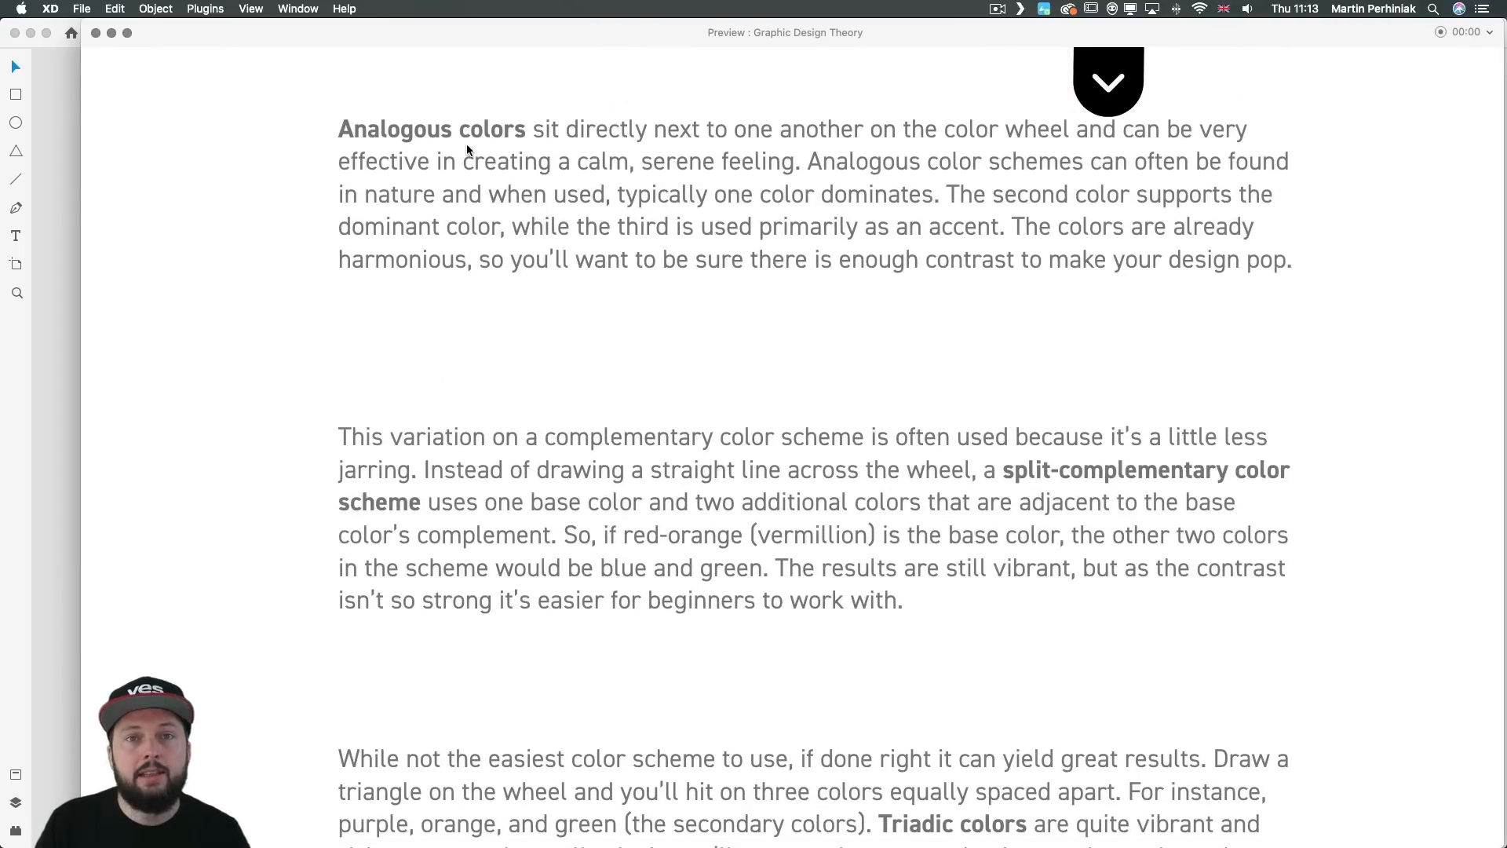
pyautogui.click(95, 32)
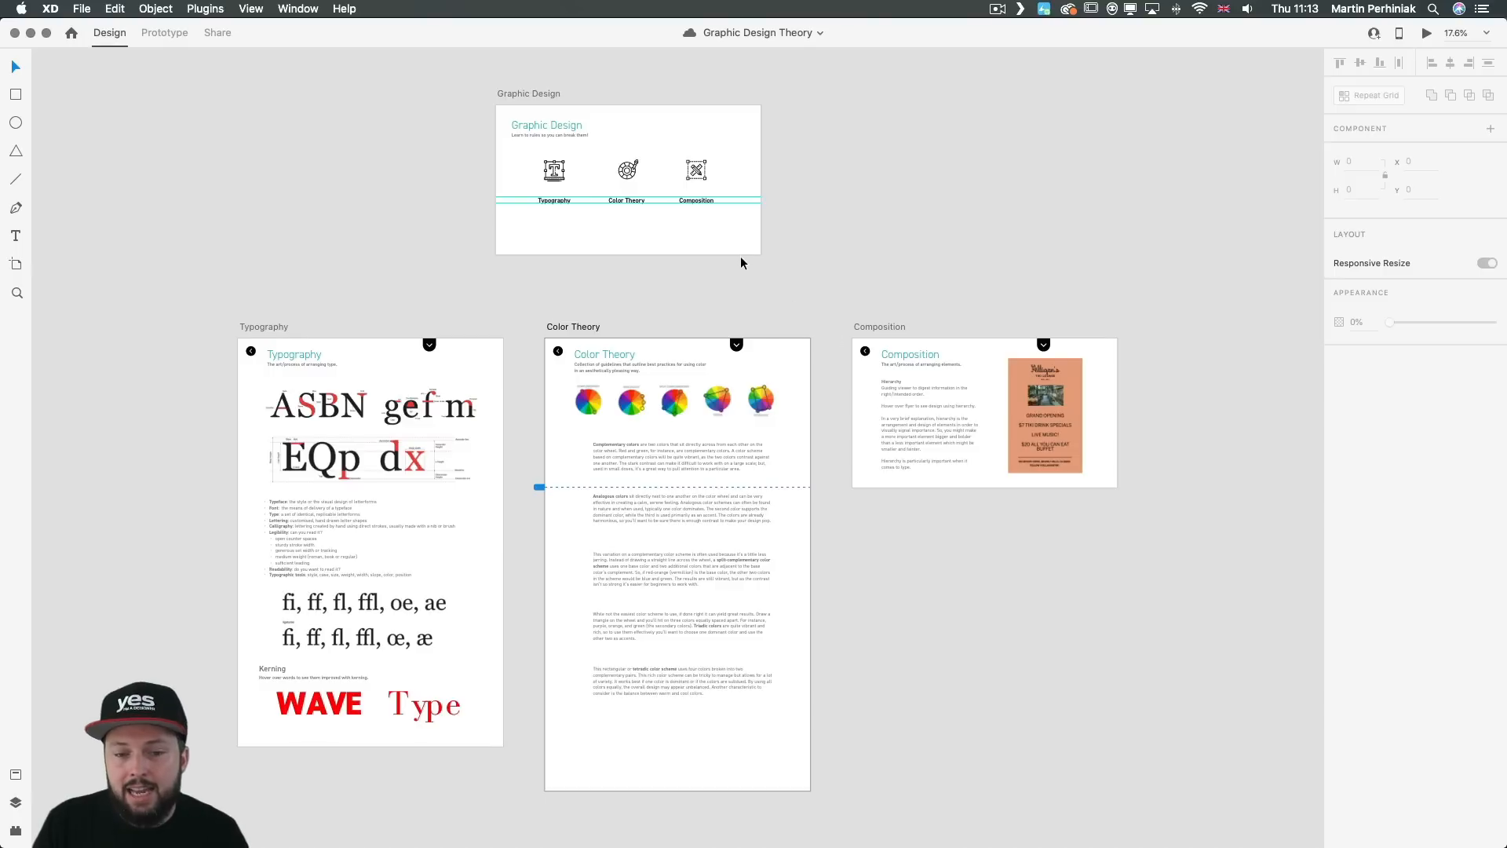
# Step: Add a new interaction to the Triad color wheel on the Color Theory artboard in Prototype mode
pyautogui.press('super+equal')
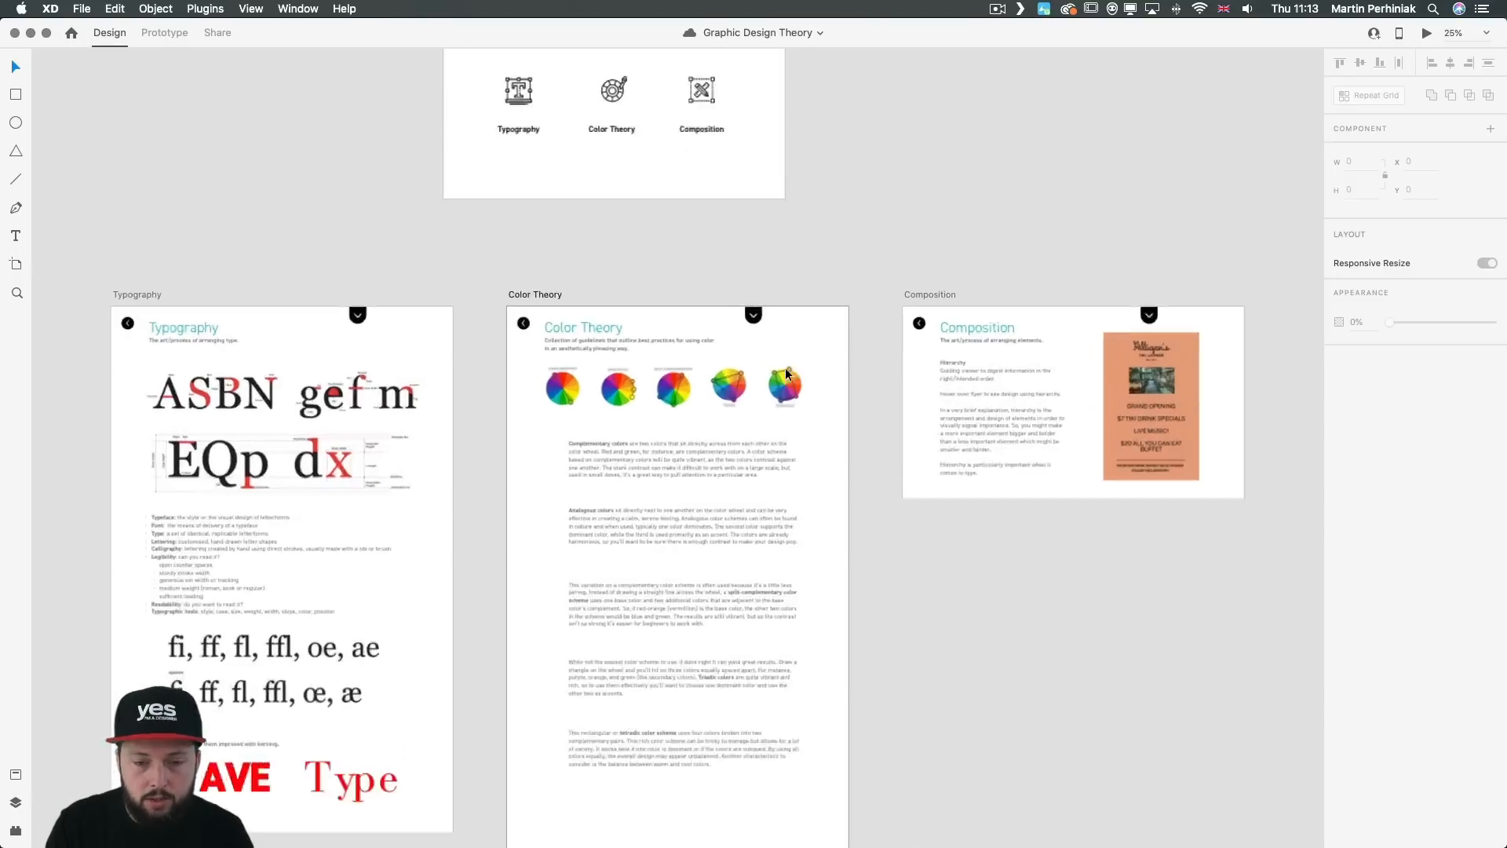
pyautogui.press('super+equal')
pyautogui.press('super+equal')
pyautogui.click(890, 220)
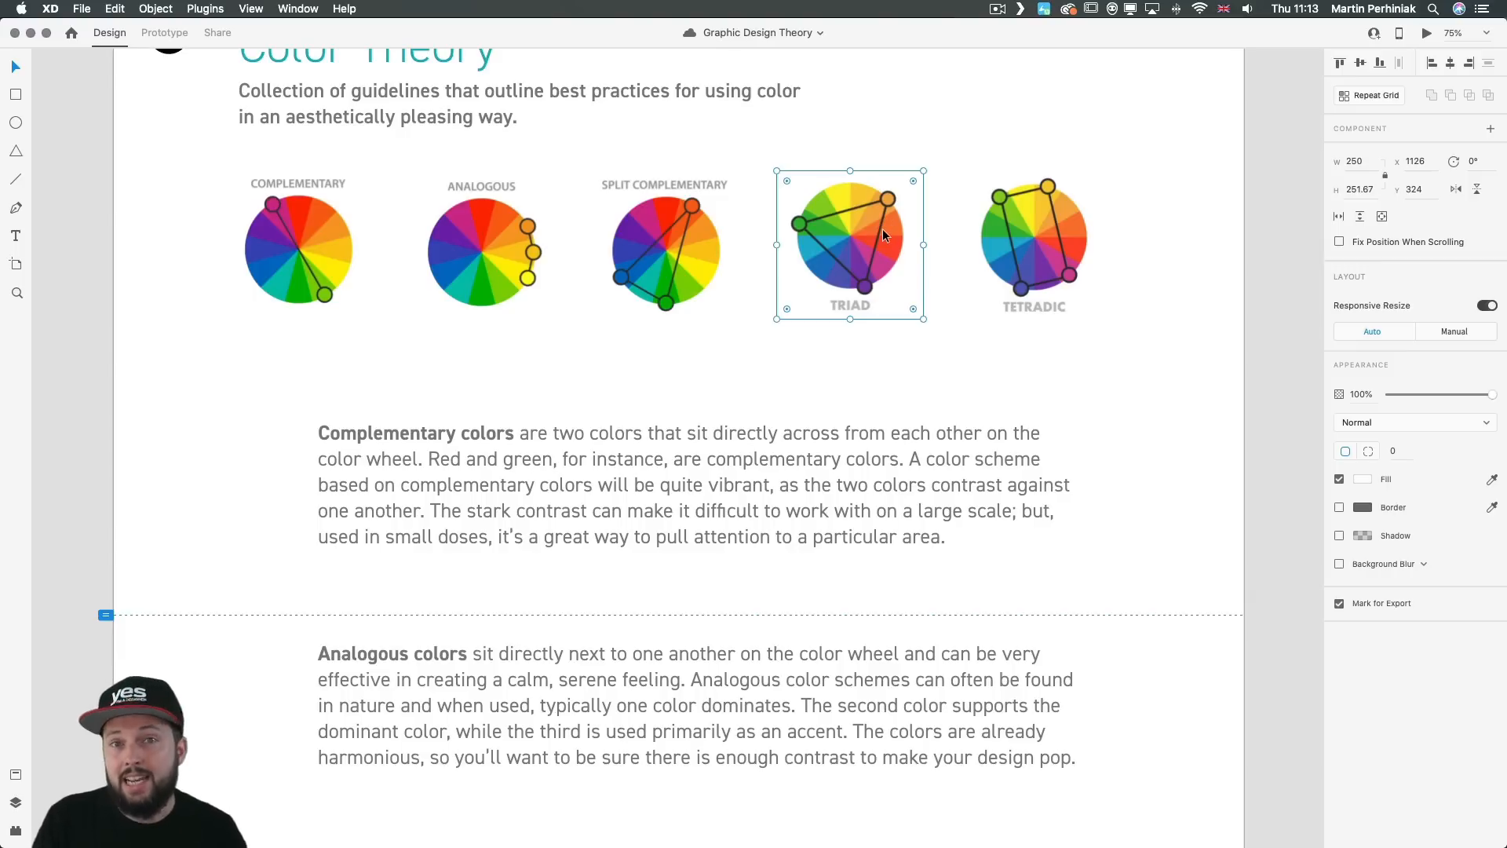
pyautogui.click(183, 37)
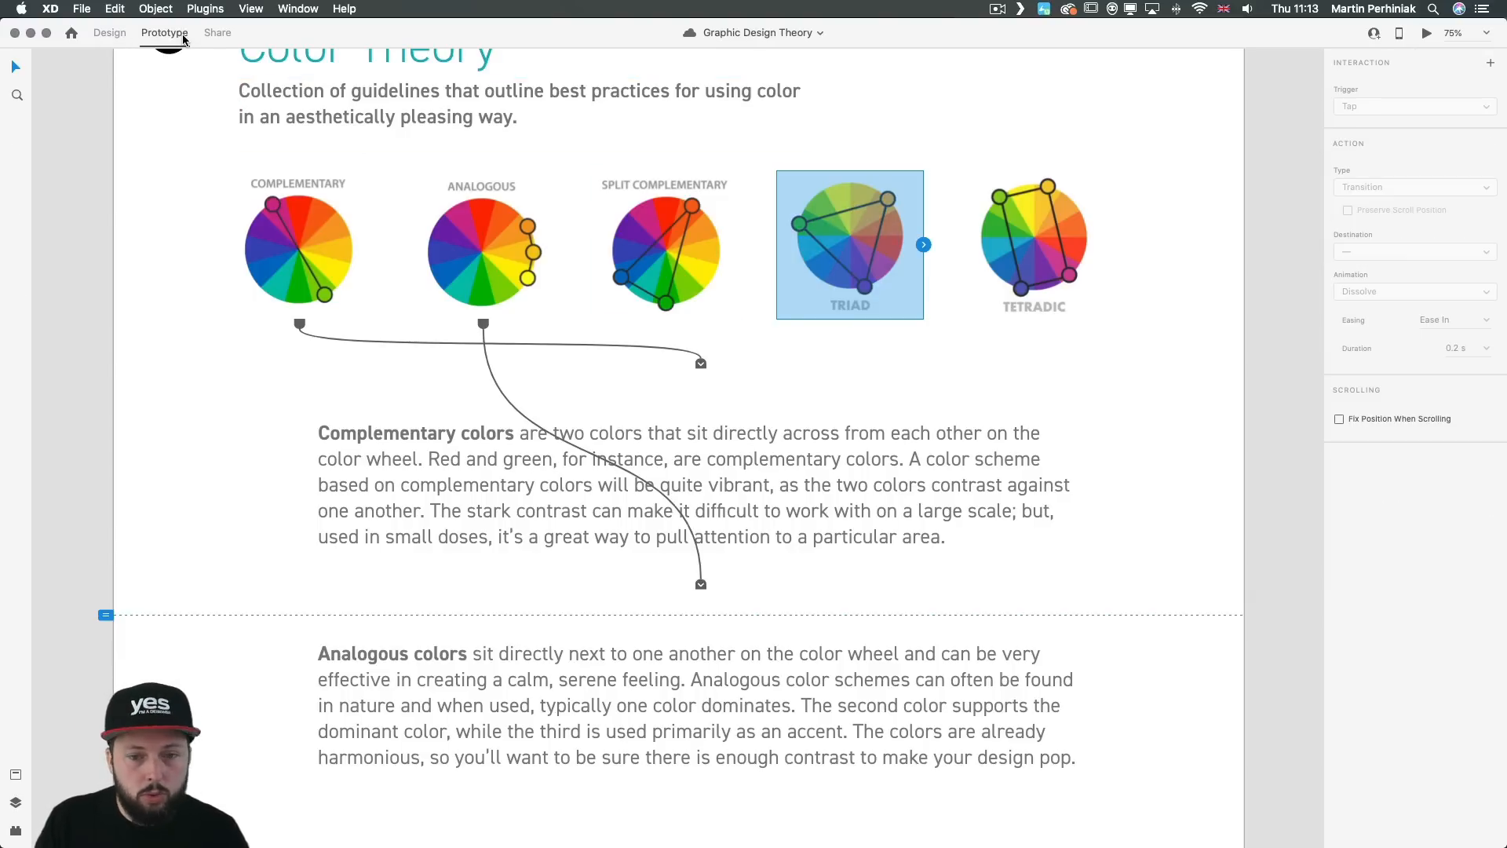
pyautogui.click(925, 244)
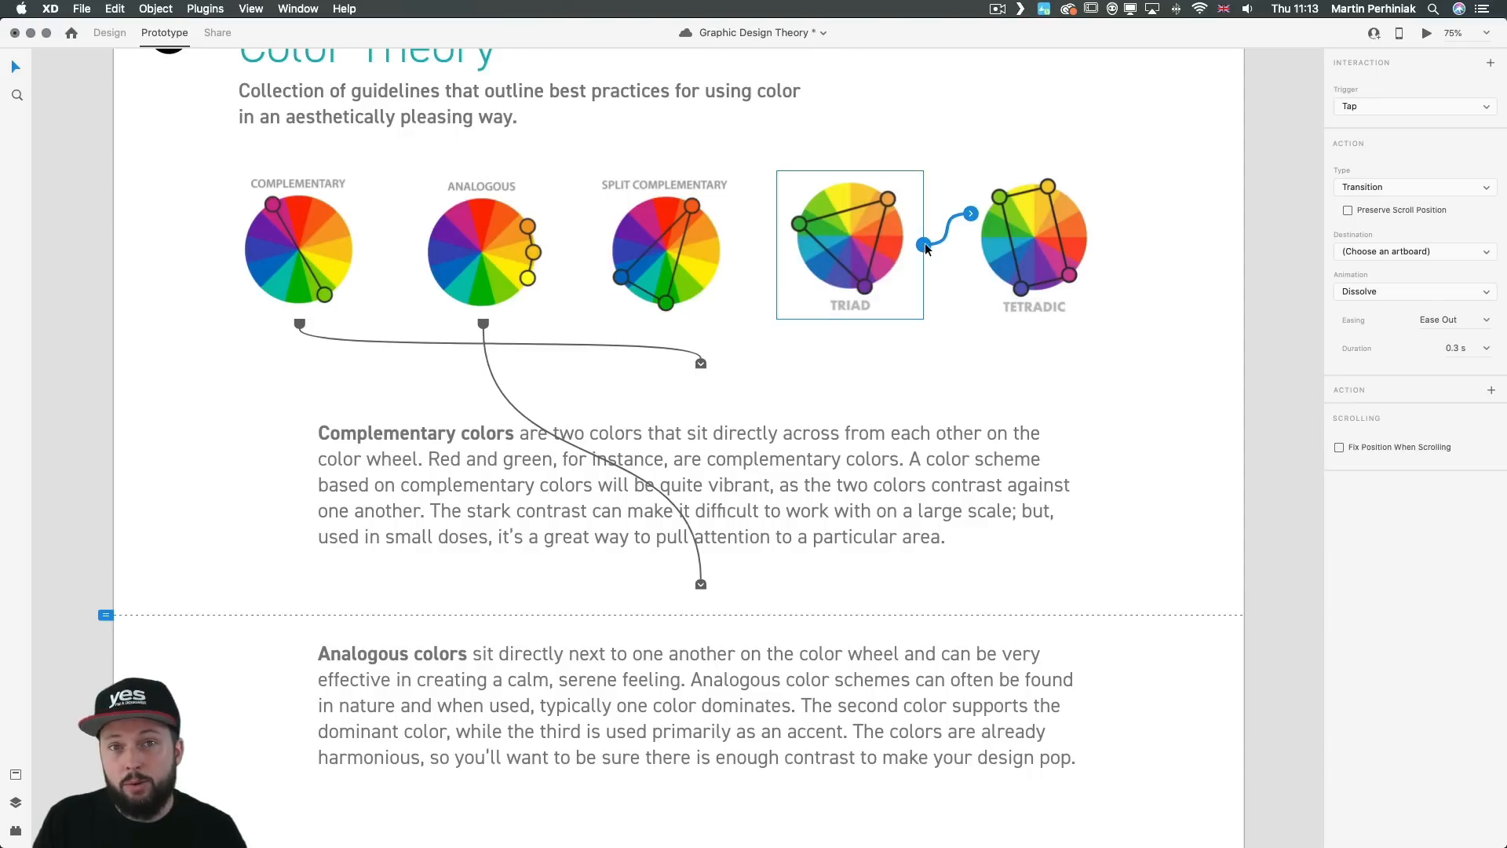
# Step: Keep the Tap trigger, set the Triad wheel's action to Scroll To with the "While not the easiest color sc..." paragraph as destination, and check the link
pyautogui.click(1350, 106)
pyautogui.click(1354, 106)
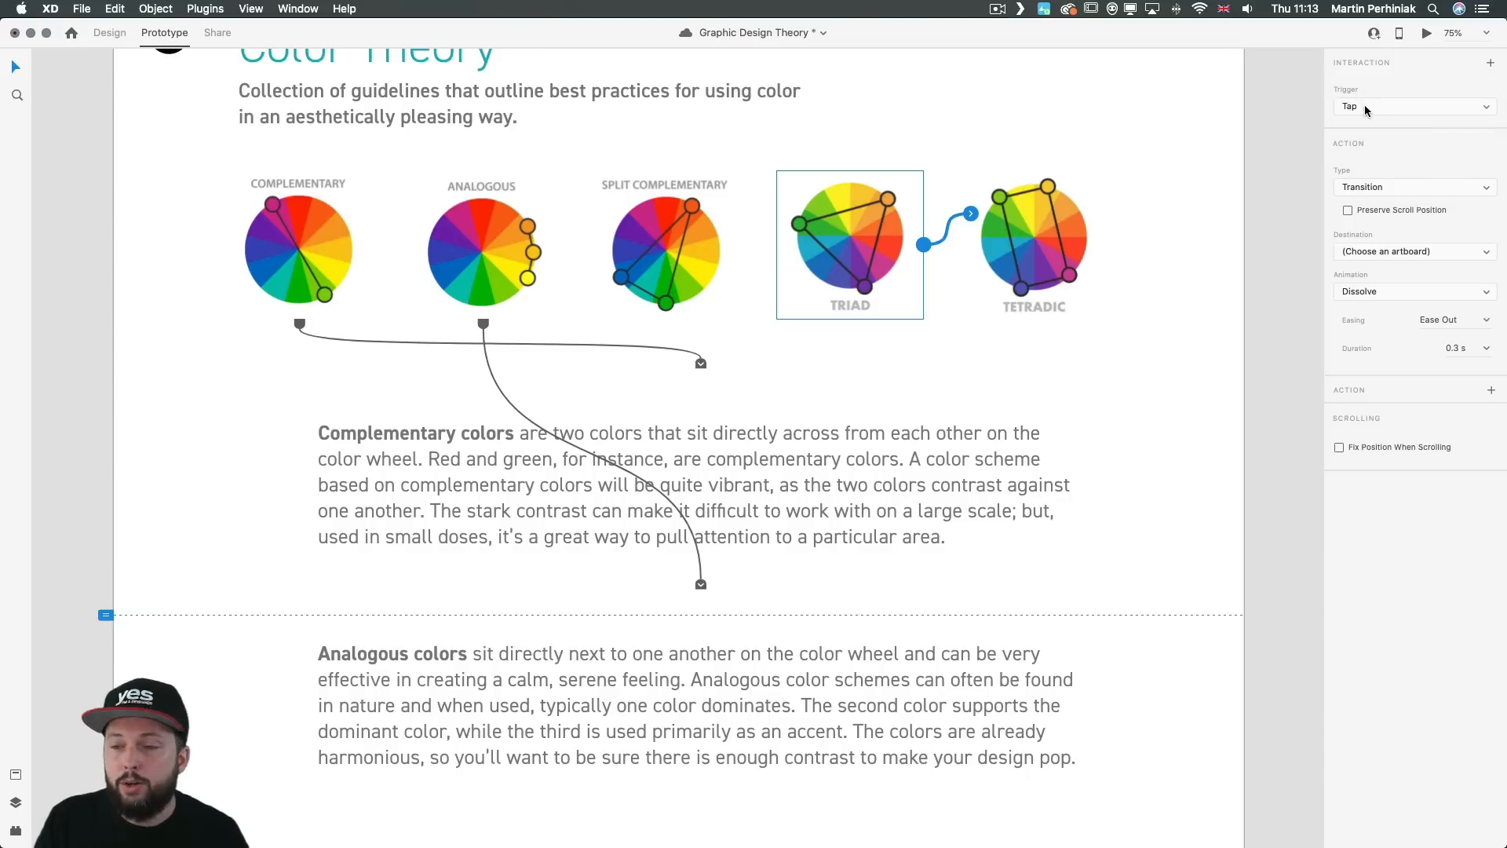
pyautogui.click(1360, 188)
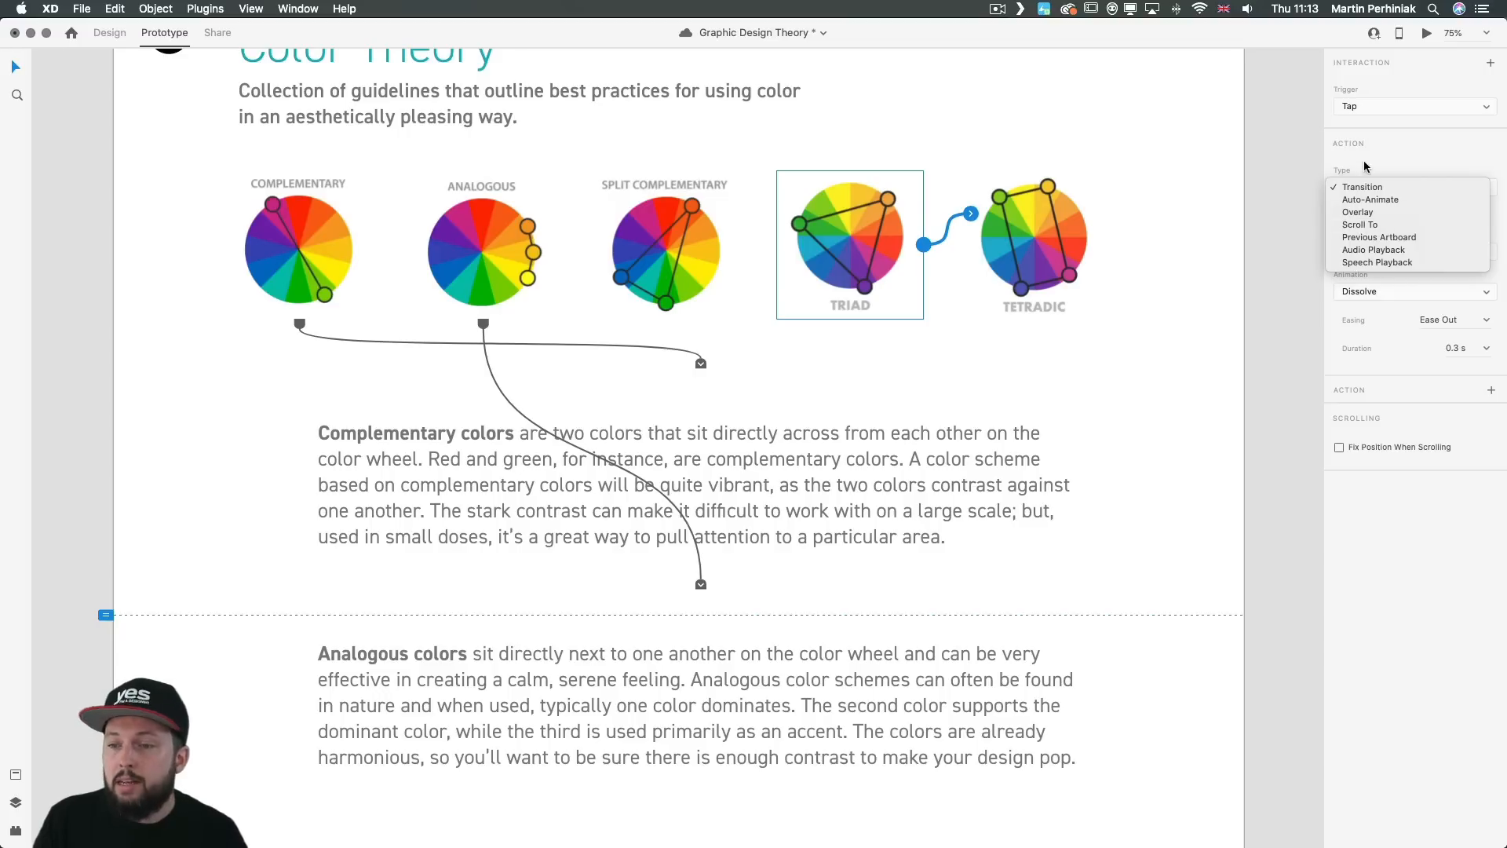
pyautogui.click(1368, 226)
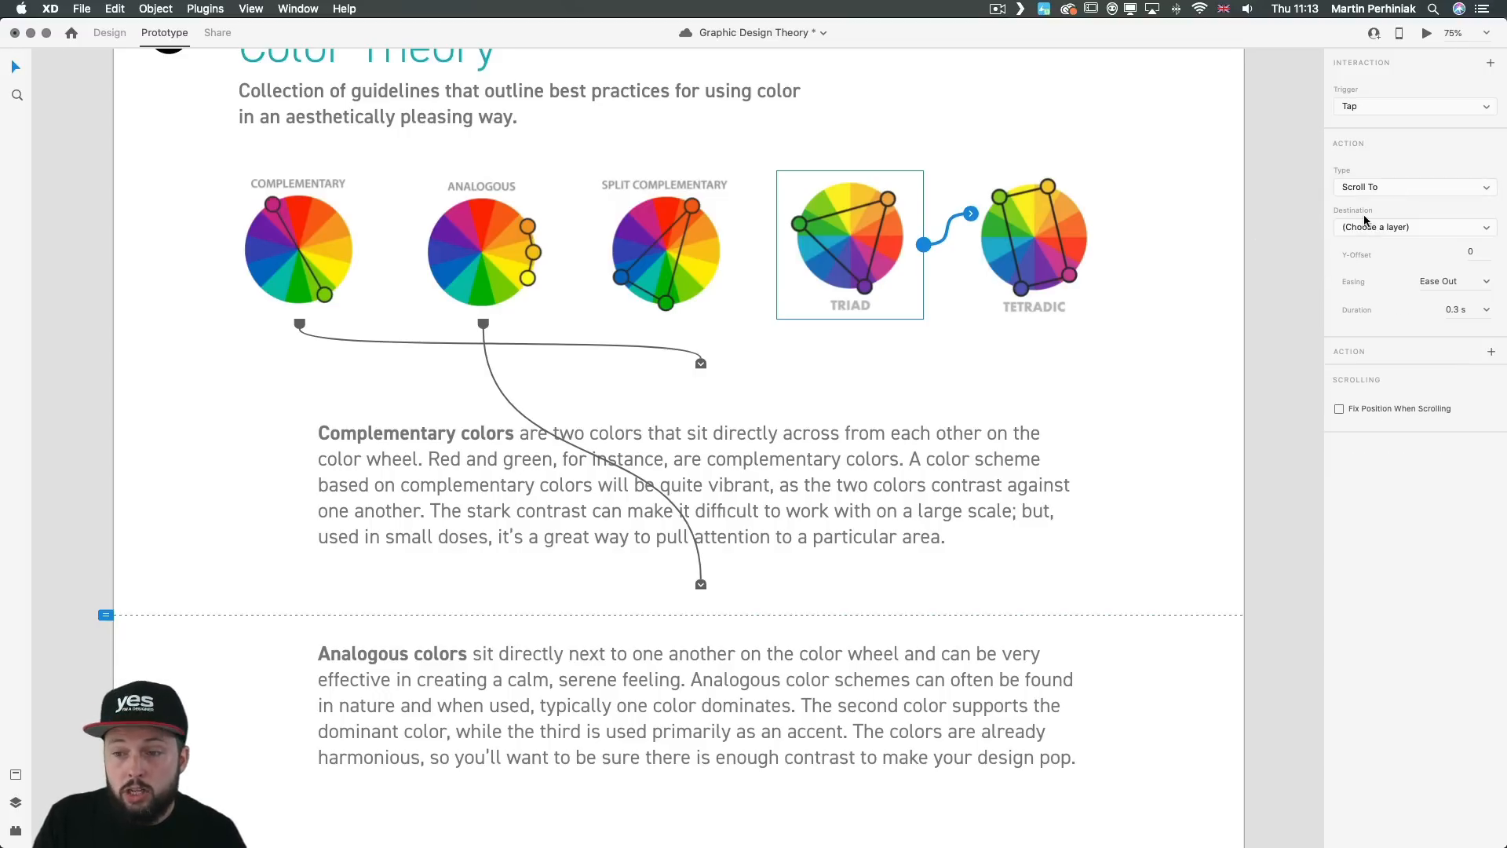
pyautogui.click(1366, 226)
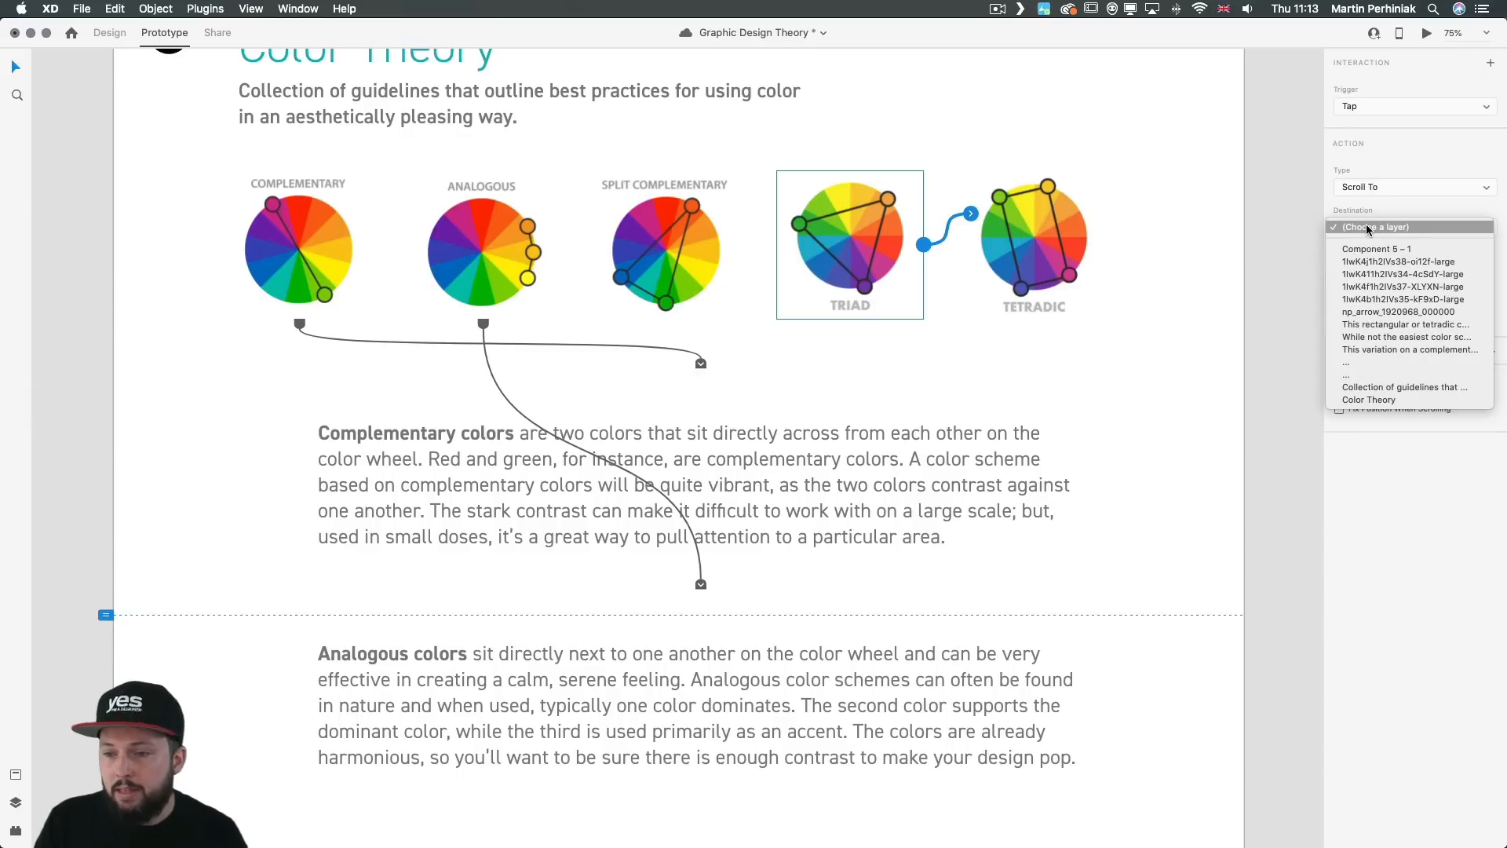
pyautogui.click(1372, 337)
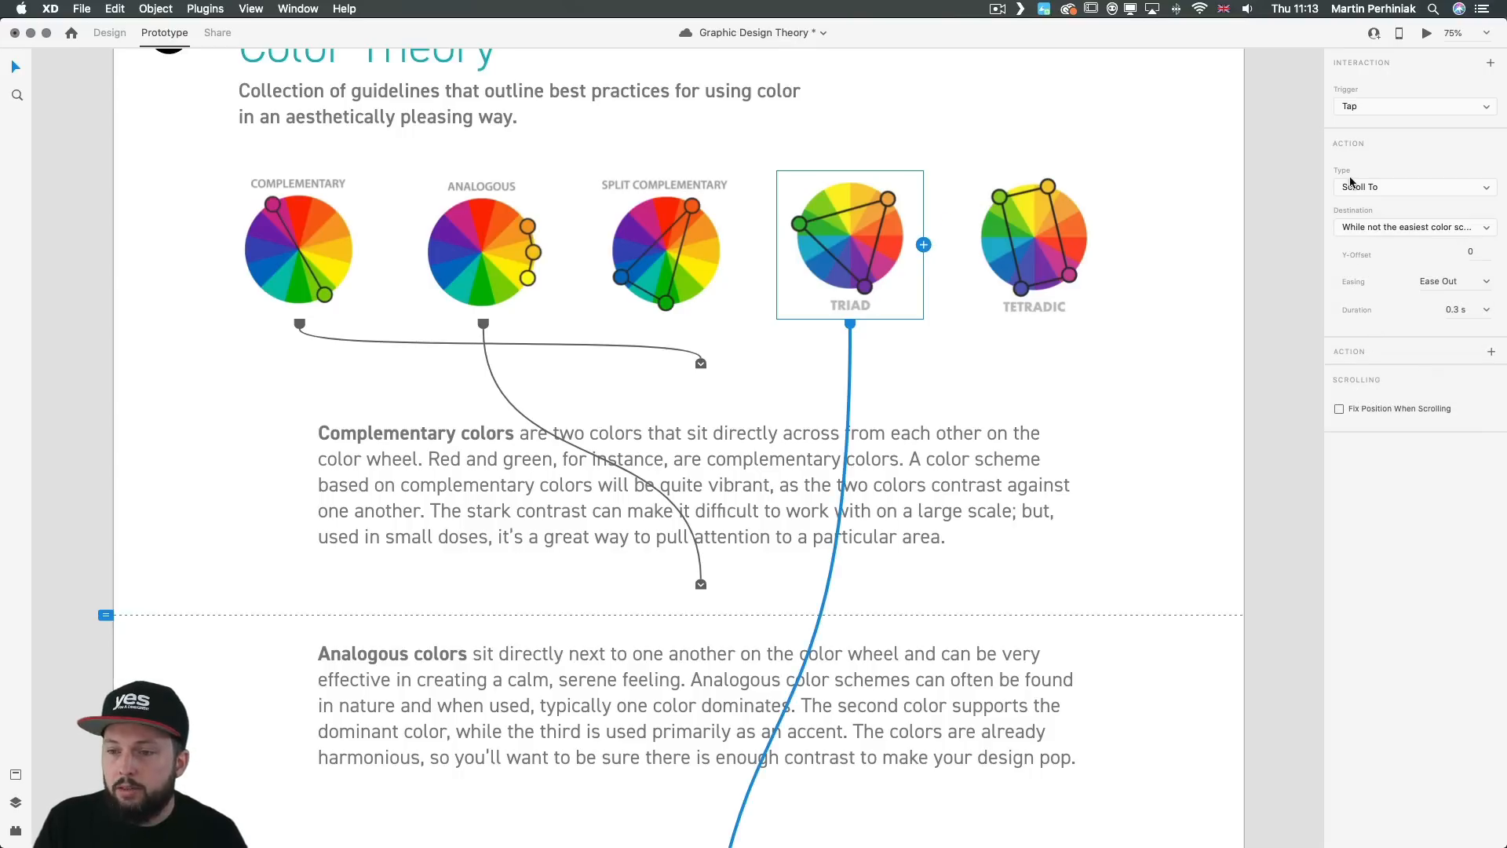
pyautogui.scroll(-3, 1044, 353)
pyautogui.scroll(-8, 1035, 312)
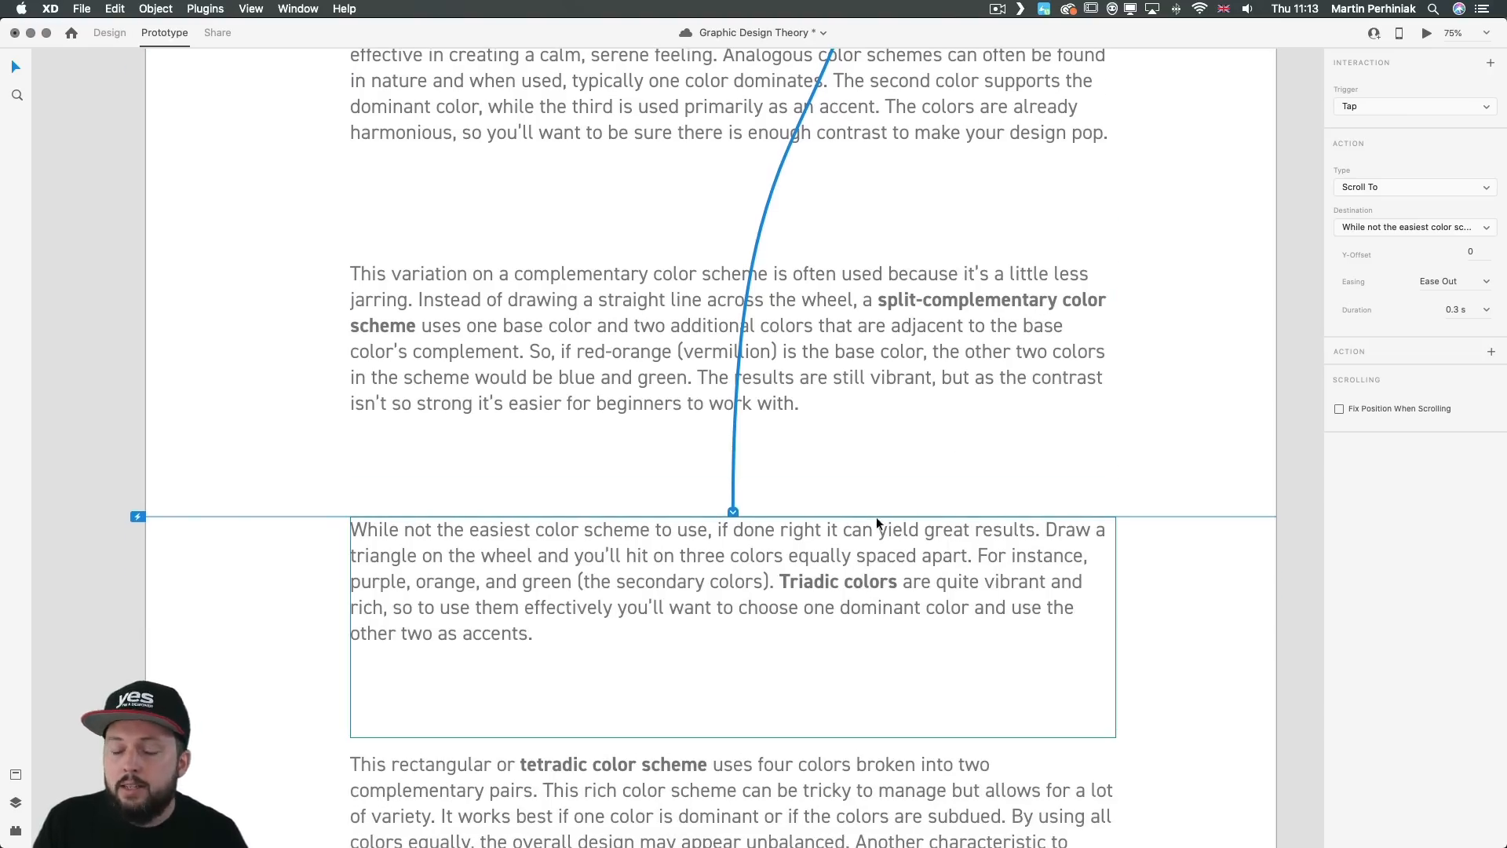
pyautogui.click(1067, 480)
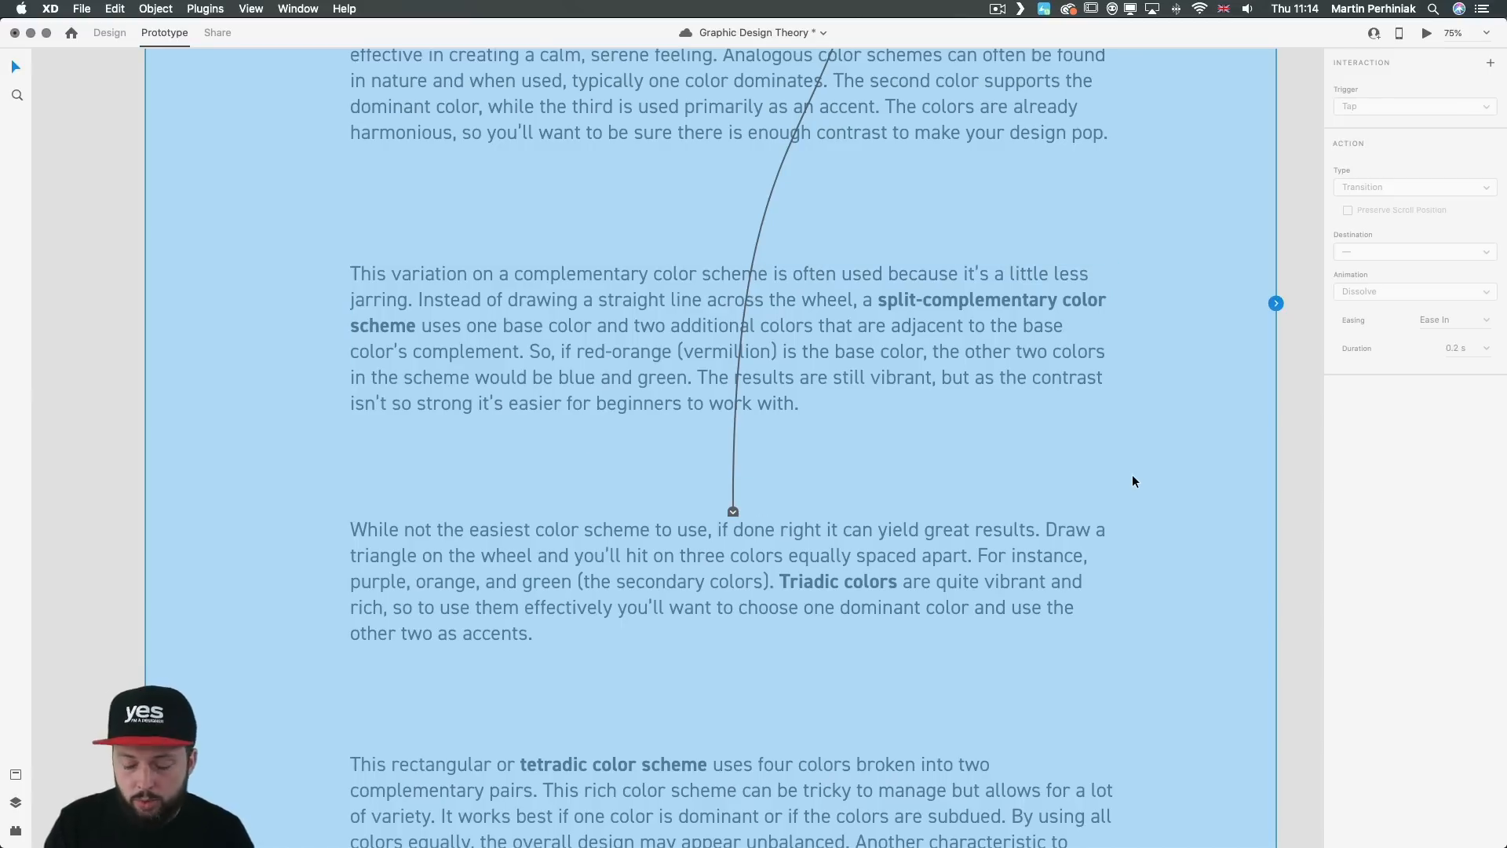
# Step: Test the Triad wheel's scroll link in the Color Theory preview and check how the Triadic colors paragraph lands on screen
pyautogui.press('super+Return')
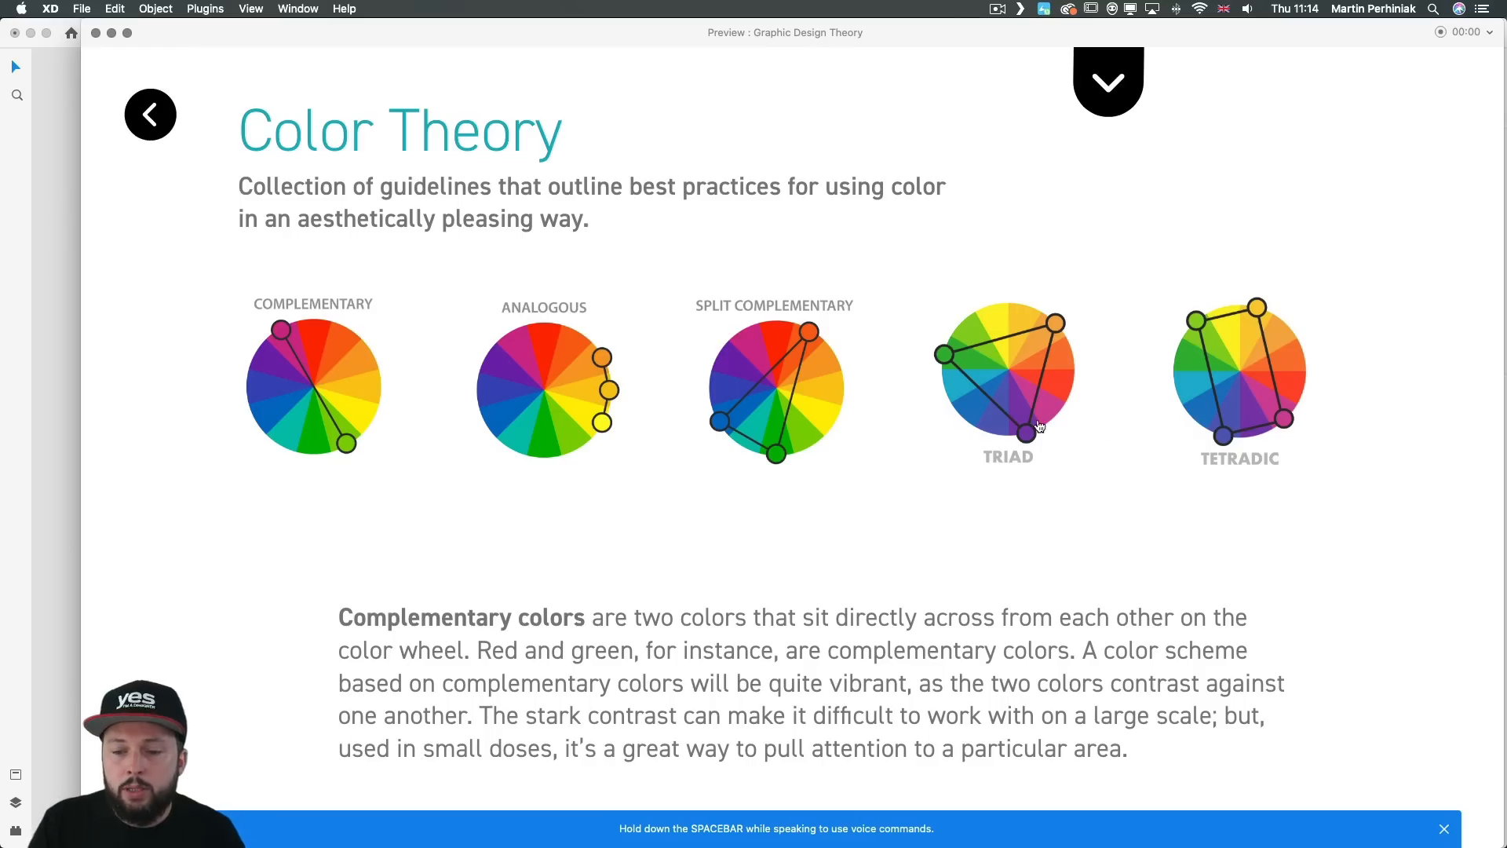
pyautogui.click(991, 397)
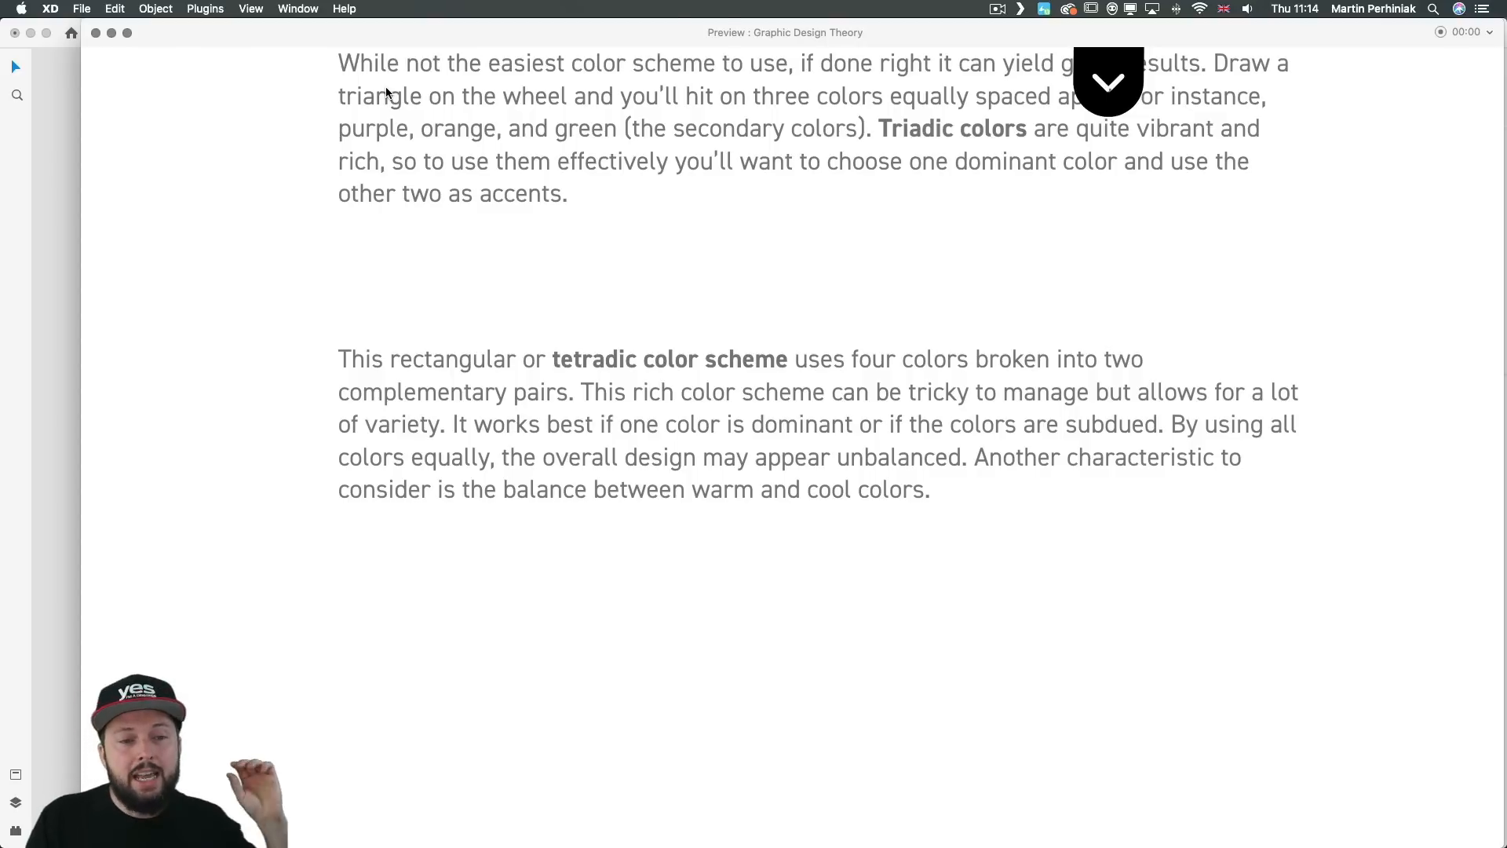
pyautogui.scroll(2, 385, 93)
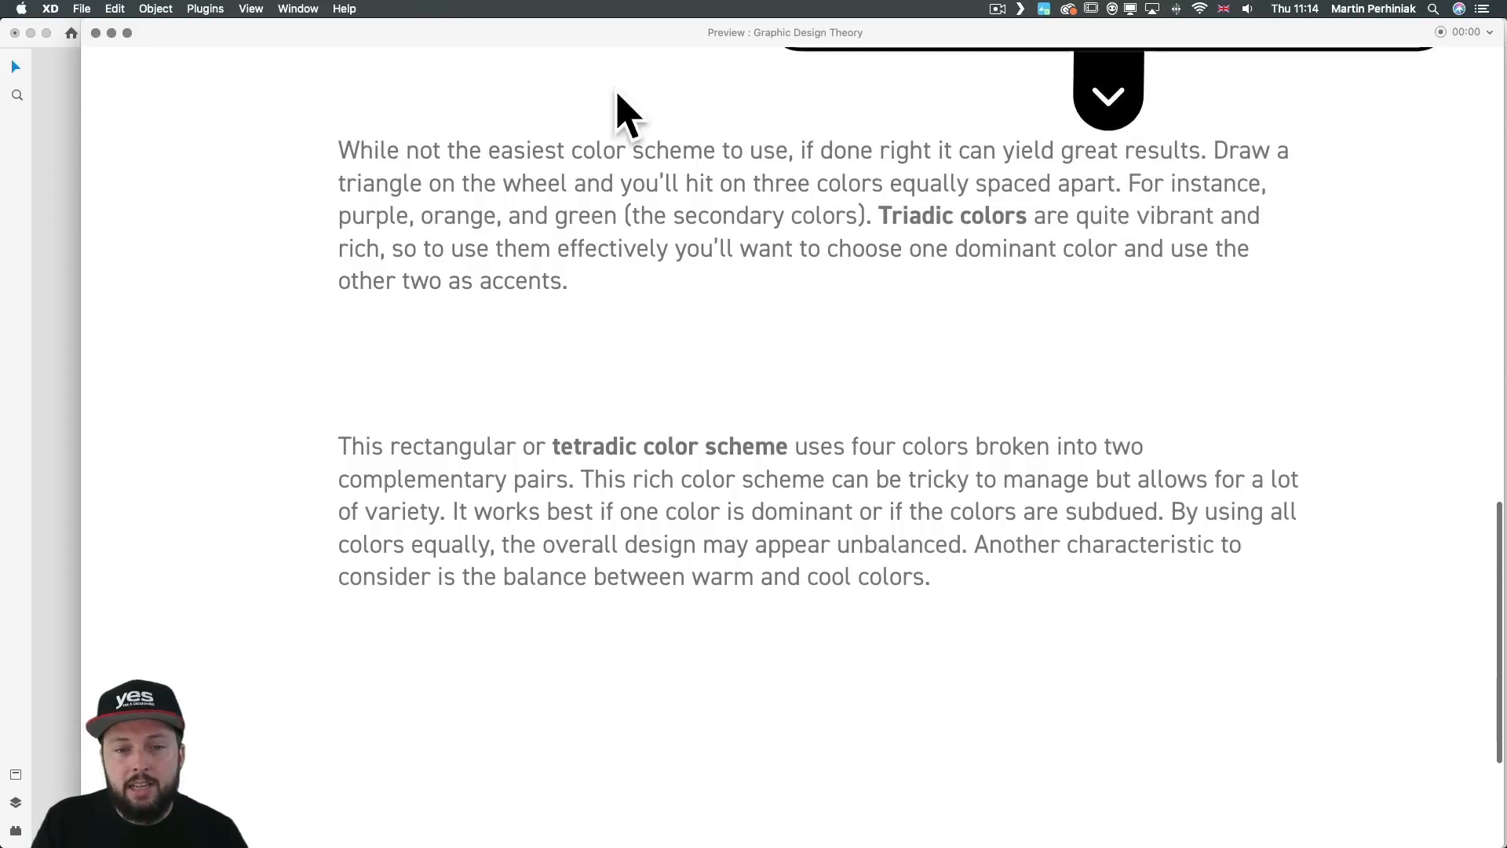
pyautogui.click(96, 33)
# Step: In Design mode, insert two blank lines before the Triadic colors paragraph and move its text box up to even out the spacing
pyautogui.click(110, 33)
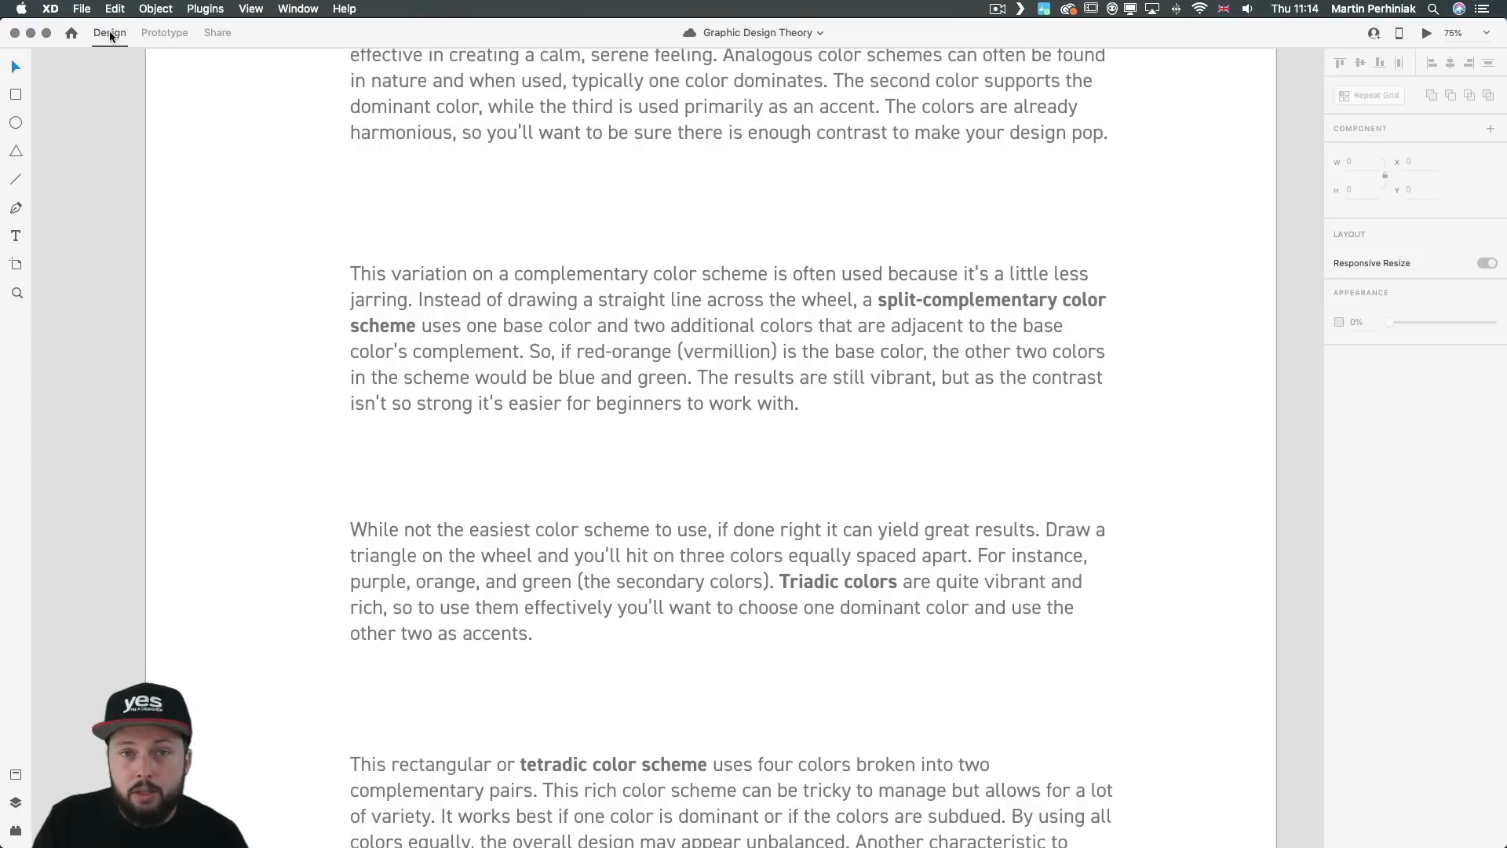
pyautogui.click(466, 328)
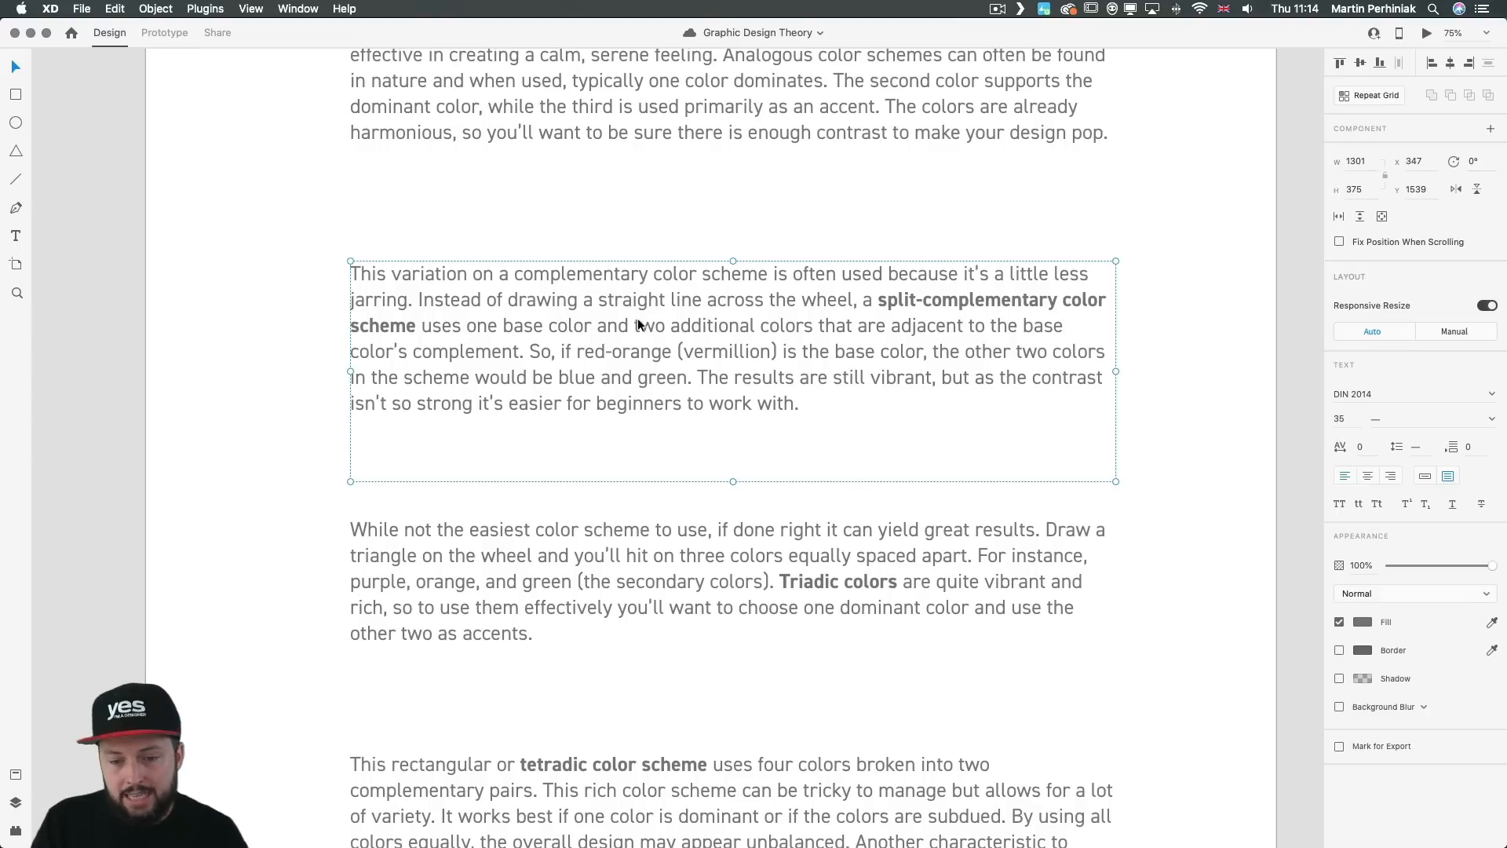
pyautogui.click(691, 595)
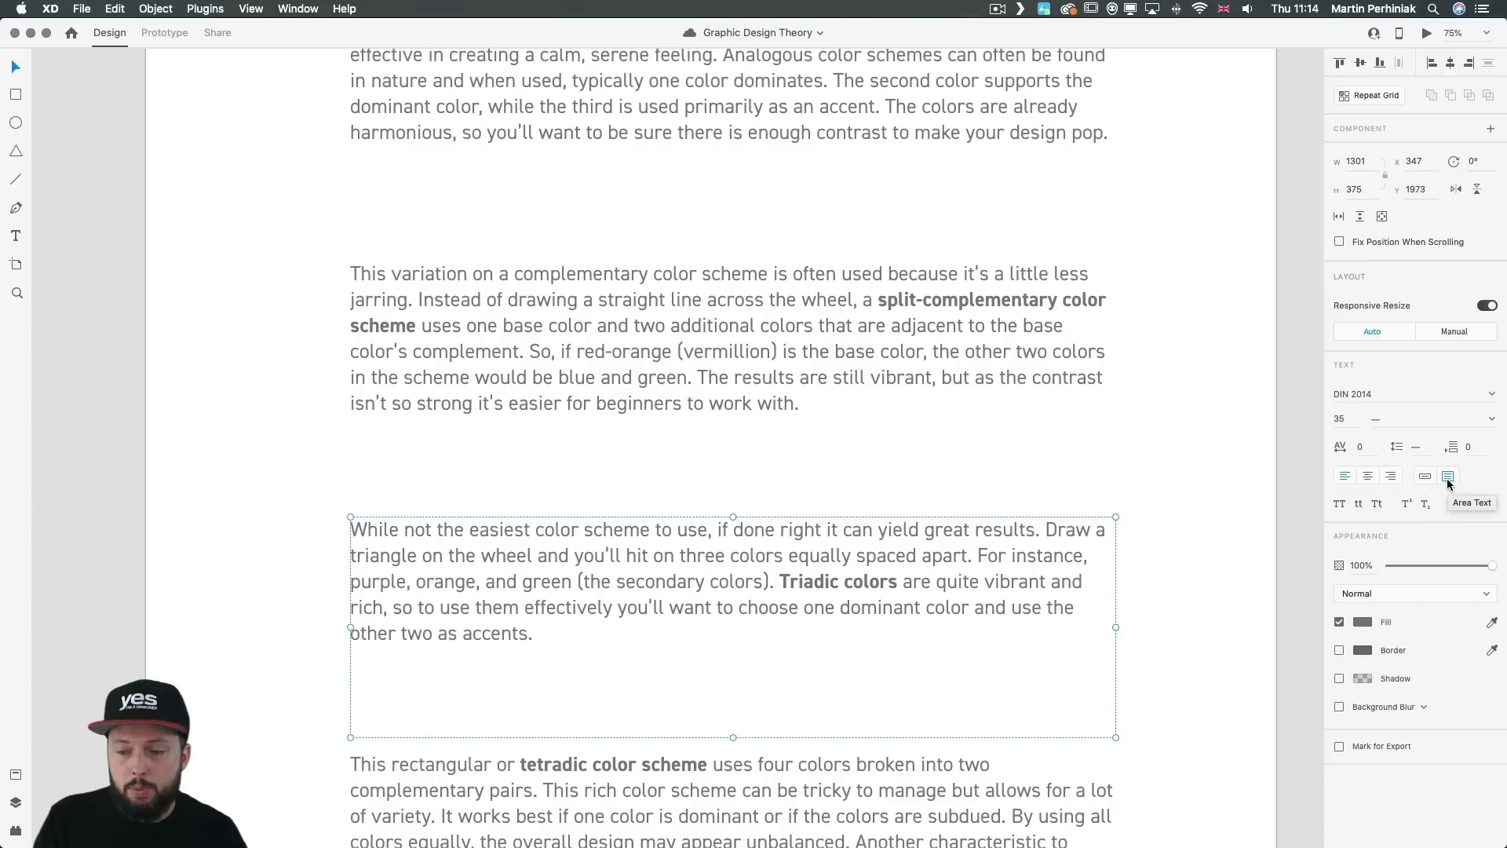
pyautogui.doubleClick(365, 542)
pyautogui.click(359, 533)
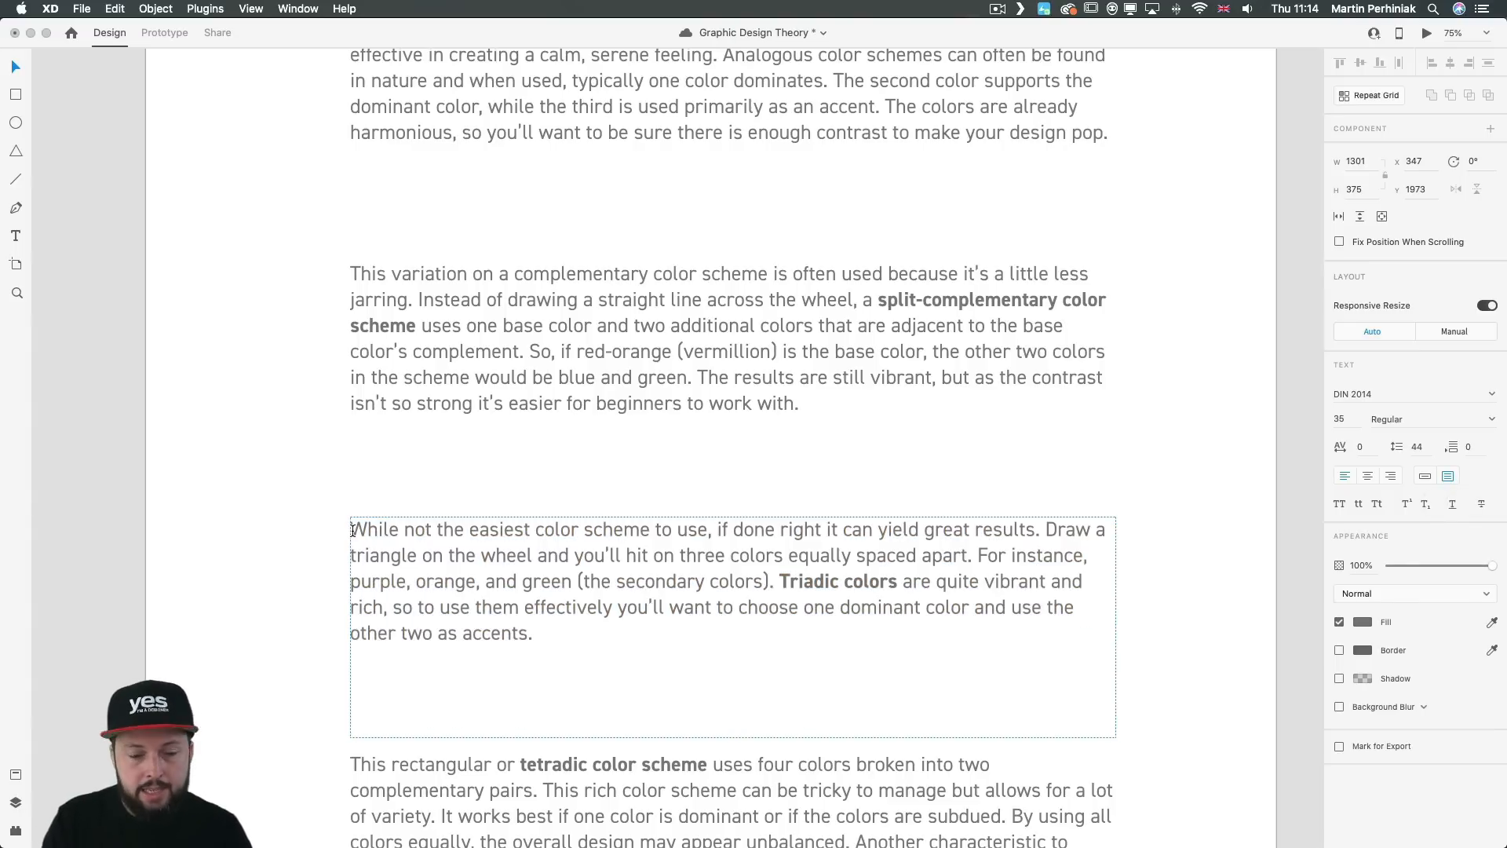
pyautogui.press('Return')
pyautogui.press('Return')
pyautogui.press('Escape')
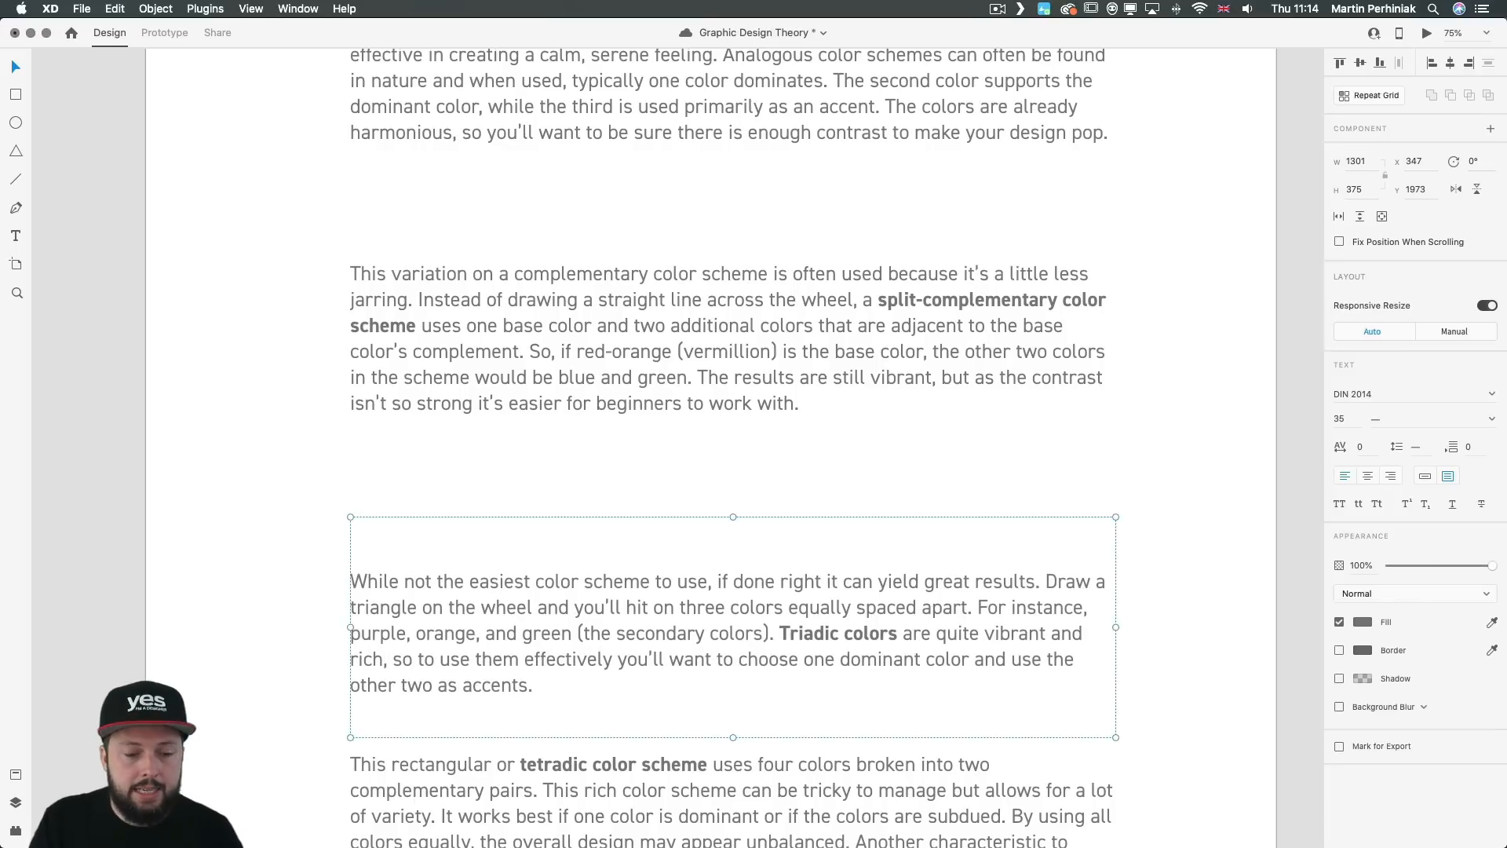
pyautogui.moveTo(405, 566)
pyautogui.mouseDown()
pyautogui.moveTo(416, 586)
pyautogui.moveTo(416, 571)
pyautogui.mouseUp()
pyautogui.click(262, 494)
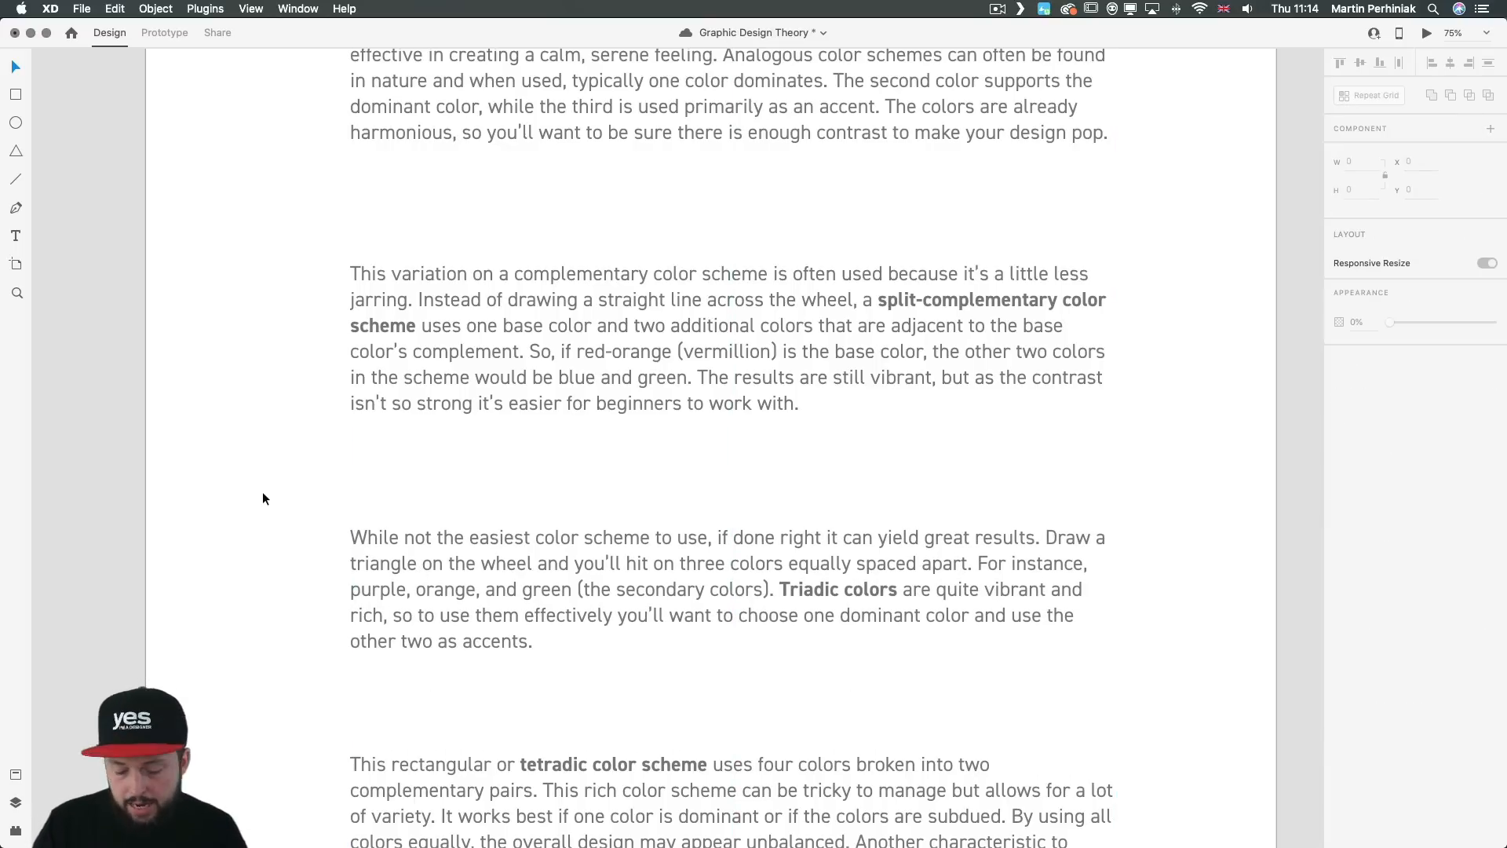
# Step: Preview Color Theory again to check the Triadic colors paragraph's spacing after scrolling, and close the preview
pyautogui.press('super+Return')
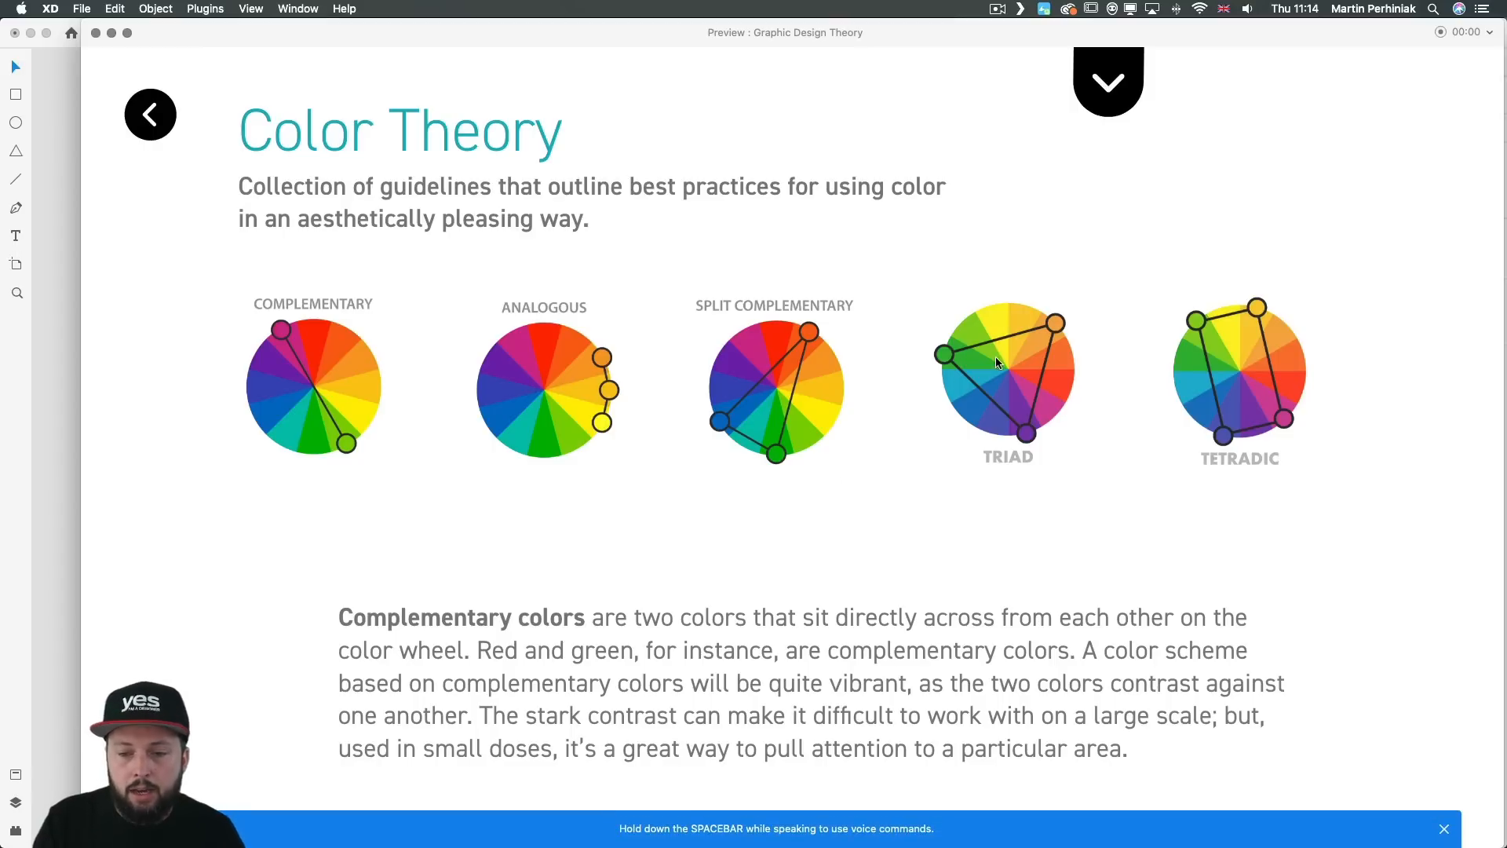
pyautogui.scroll(-15, 996, 357)
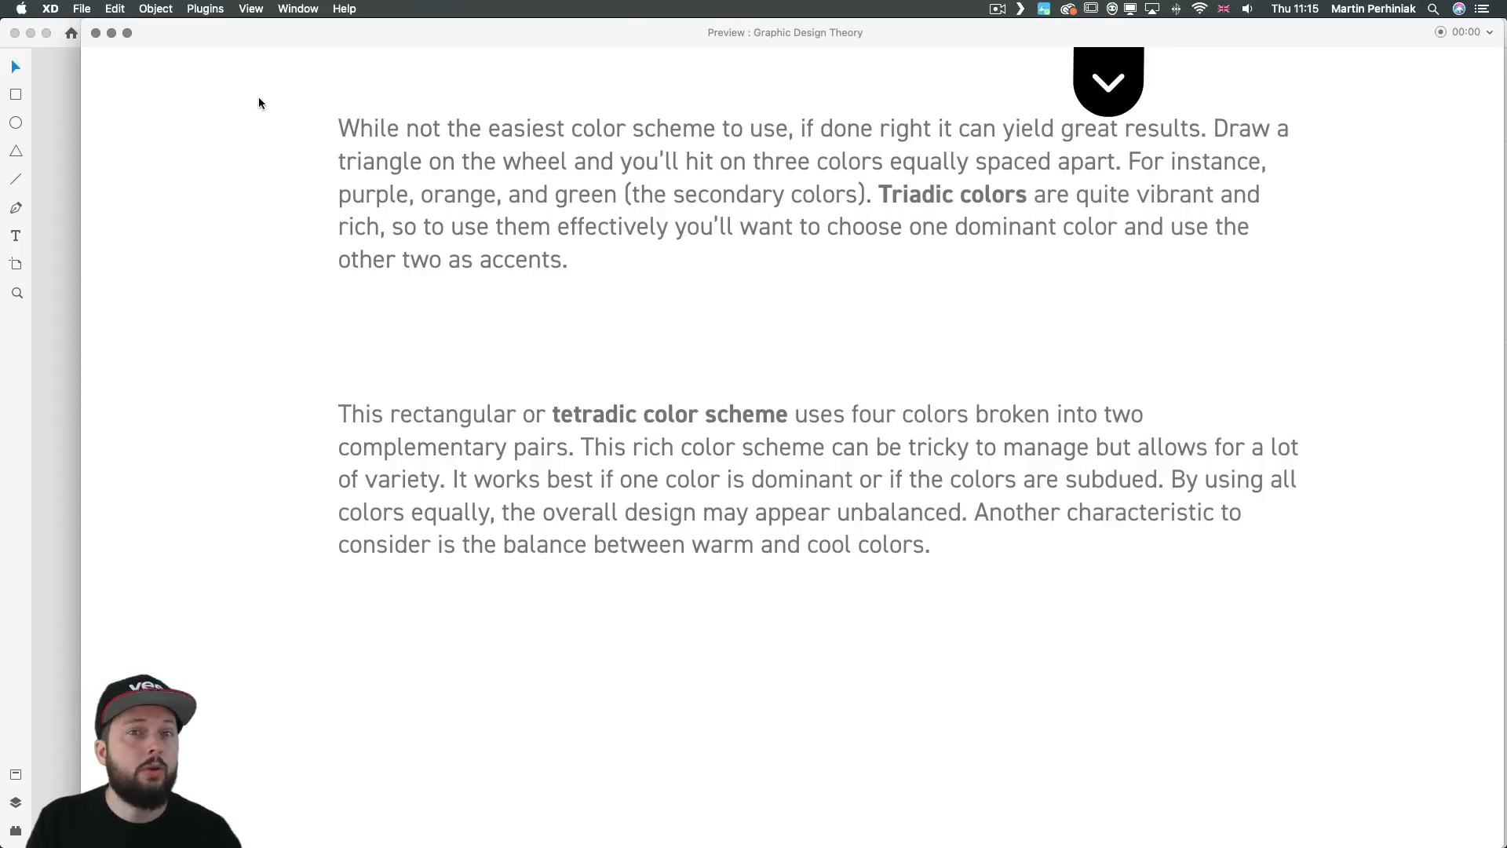
pyautogui.press('super+w')
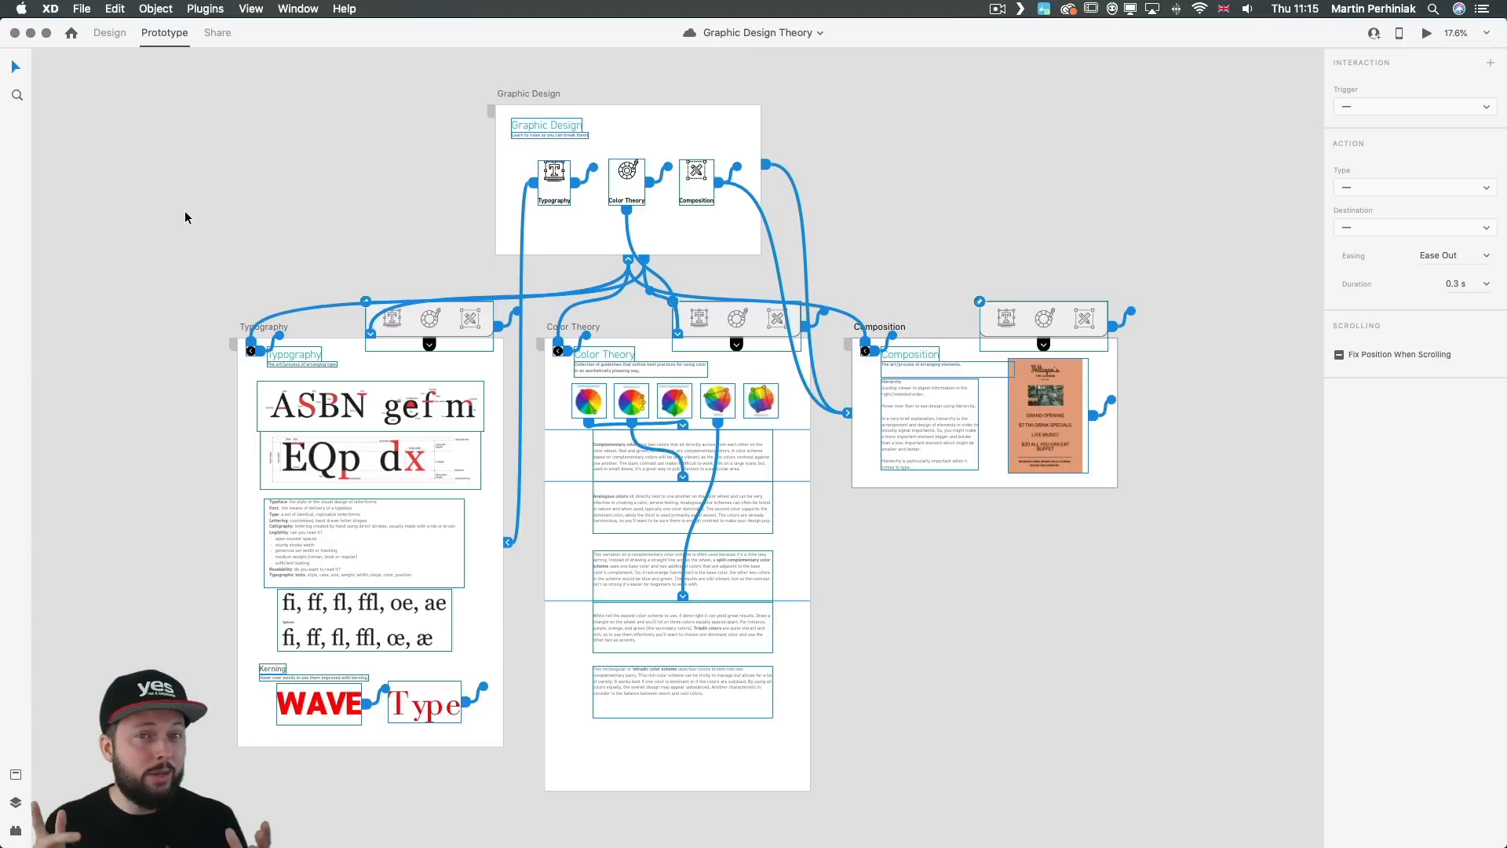